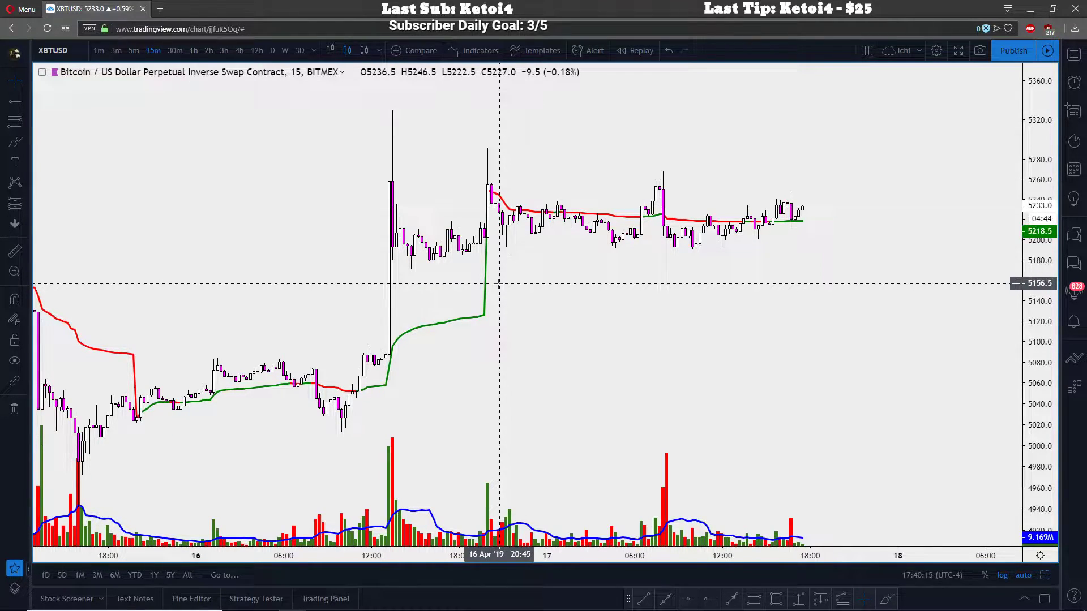
Zoom and pan the chart until bars from 16 Apr 03:00 to the latest 17 Apr candles fill the view
left_click_drag(551, 297, 554, 297)
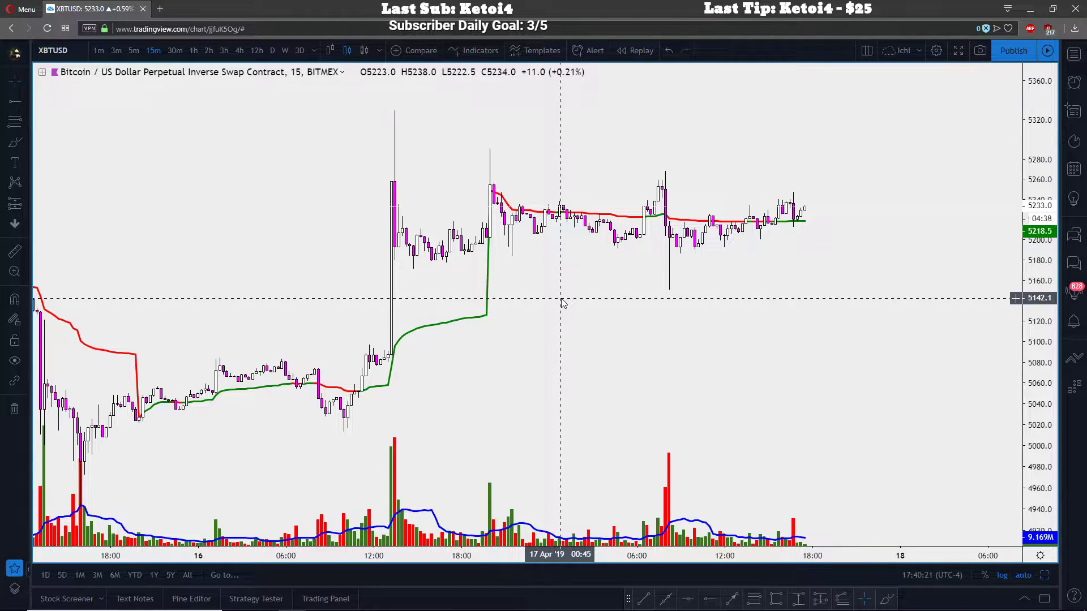
scroll(561, 300, "up", 3)
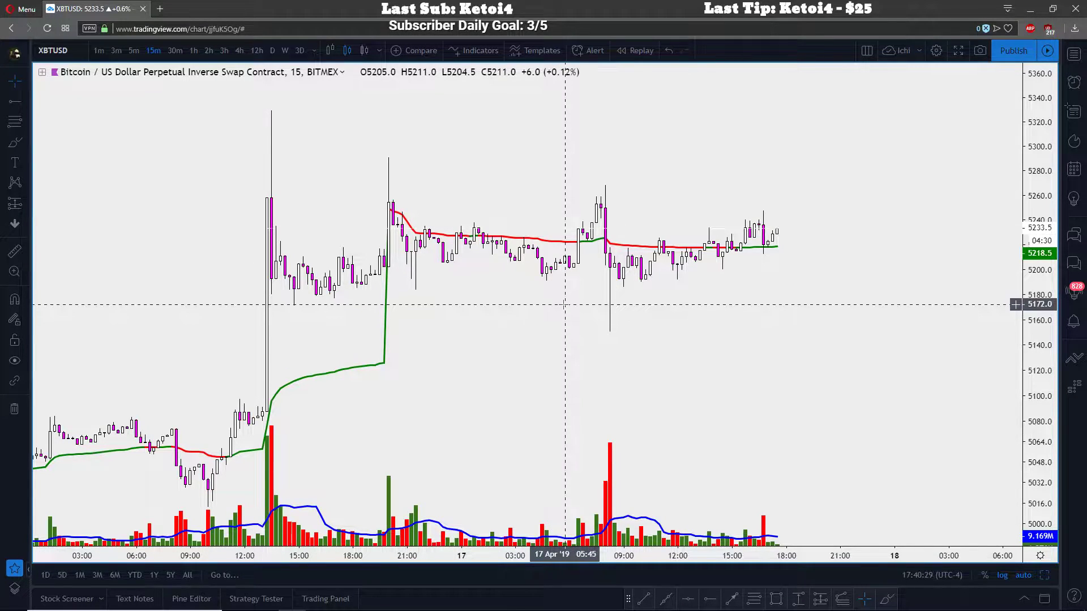
scroll(528, 317, "left", 3)
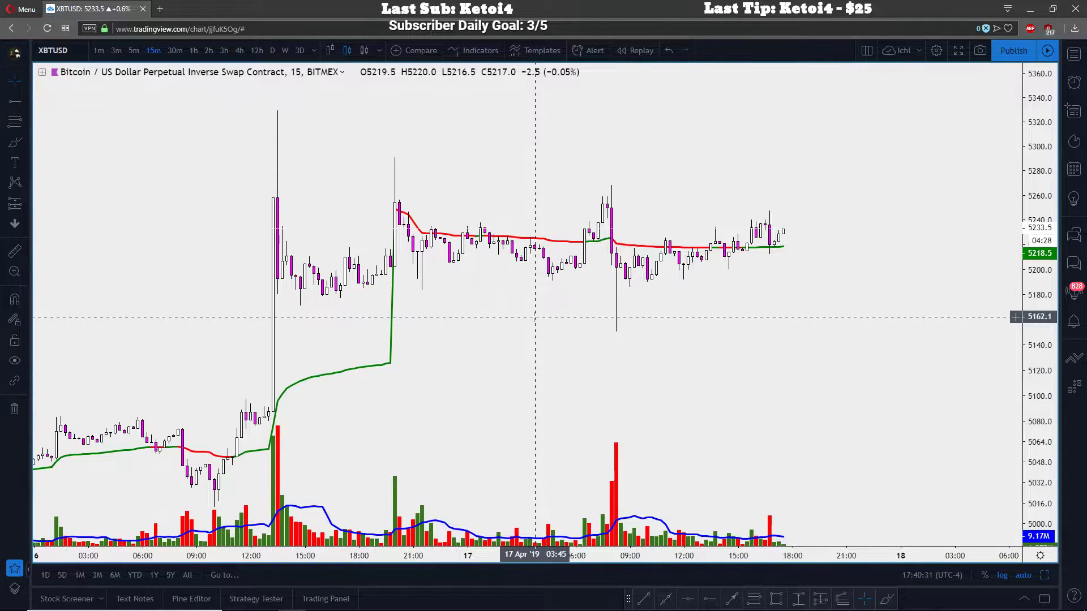
scroll(538, 314, "left", 5)
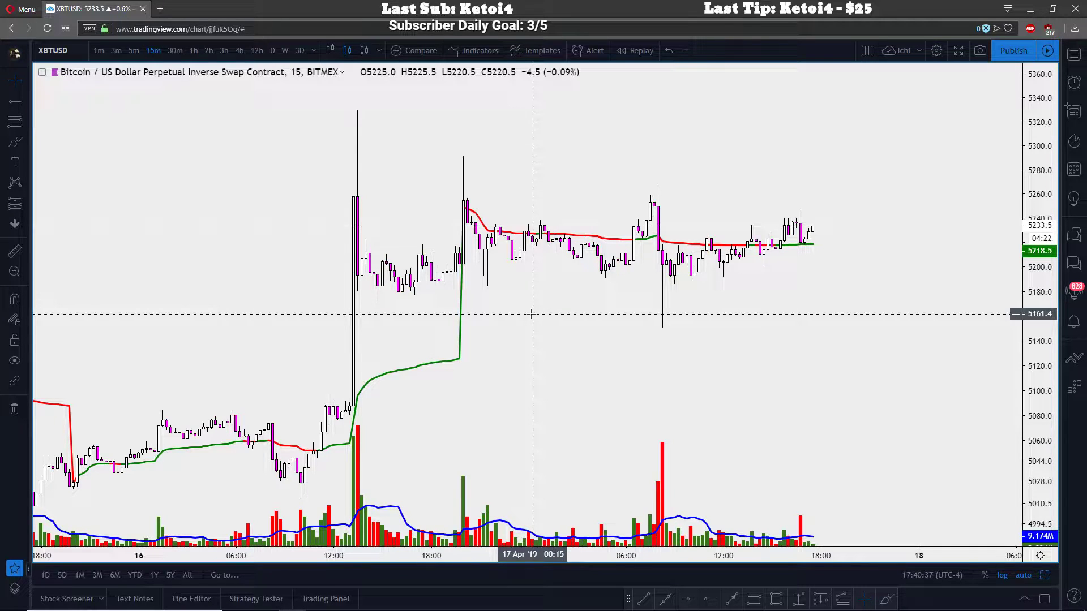
scroll(532, 313, "left", 2)
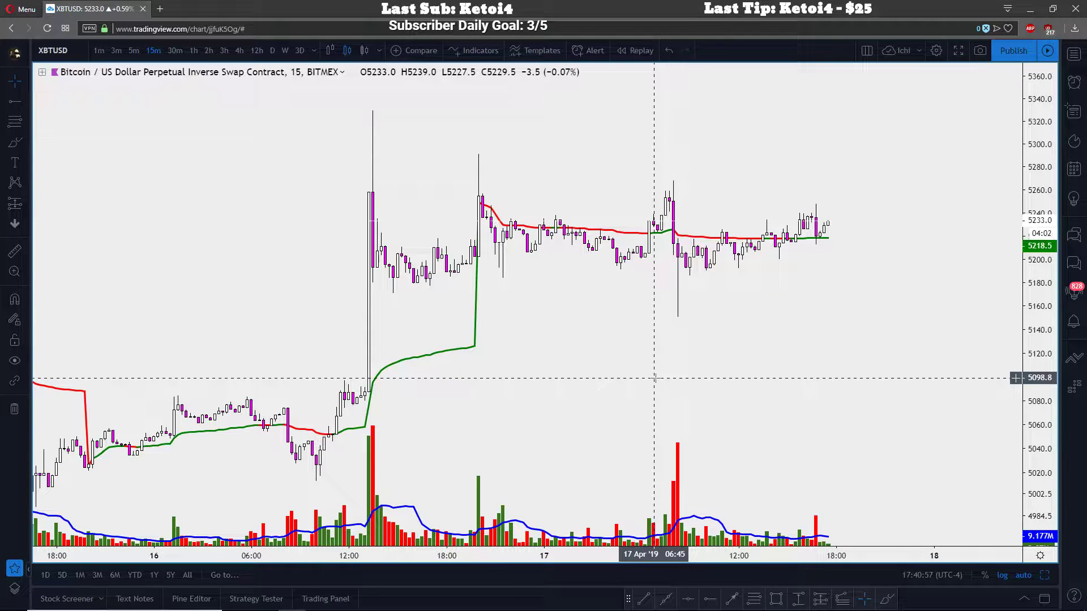
scroll(655, 378, "down", 3)
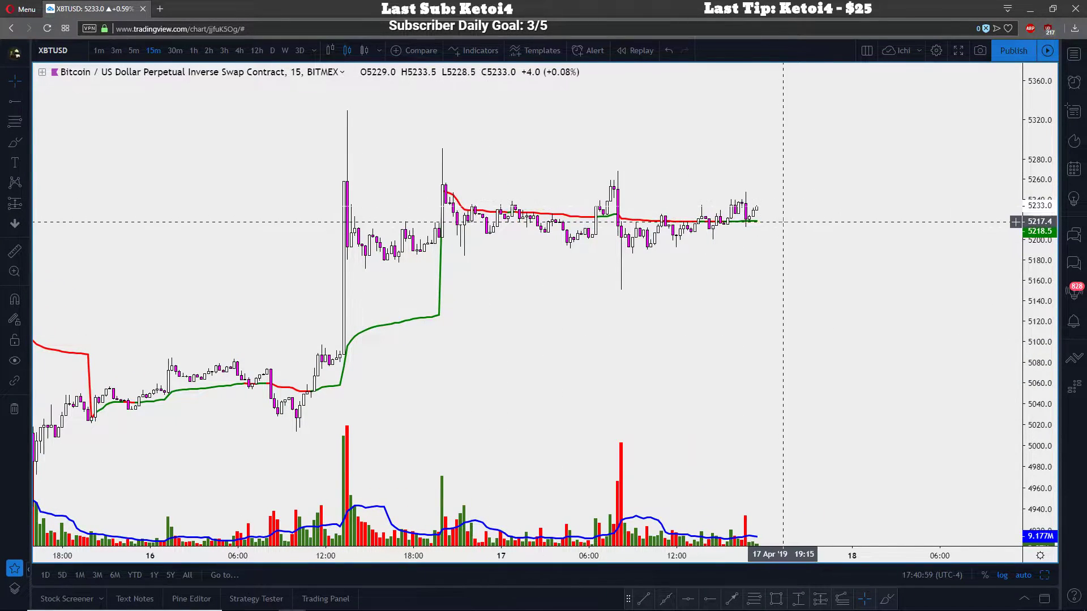
scroll(782, 226, "up", 3)
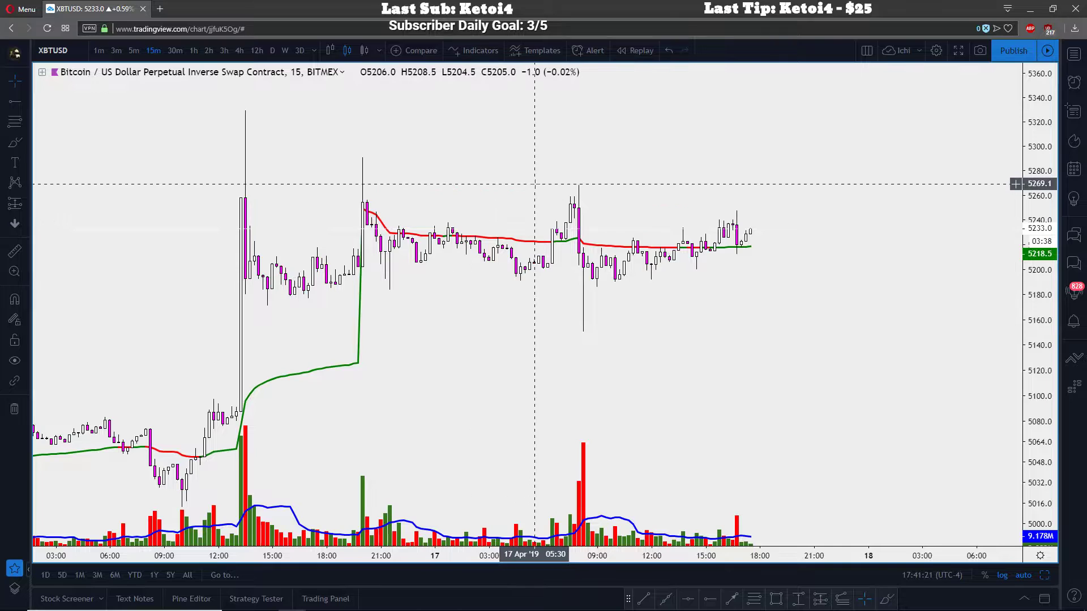
left_click(15, 121)
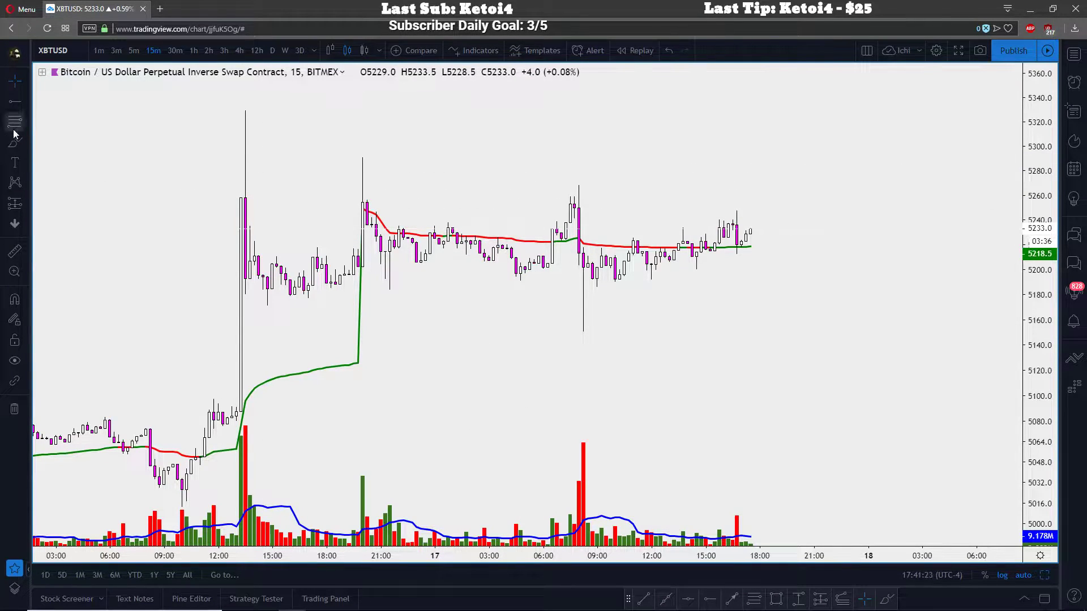
left_click(348, 202)
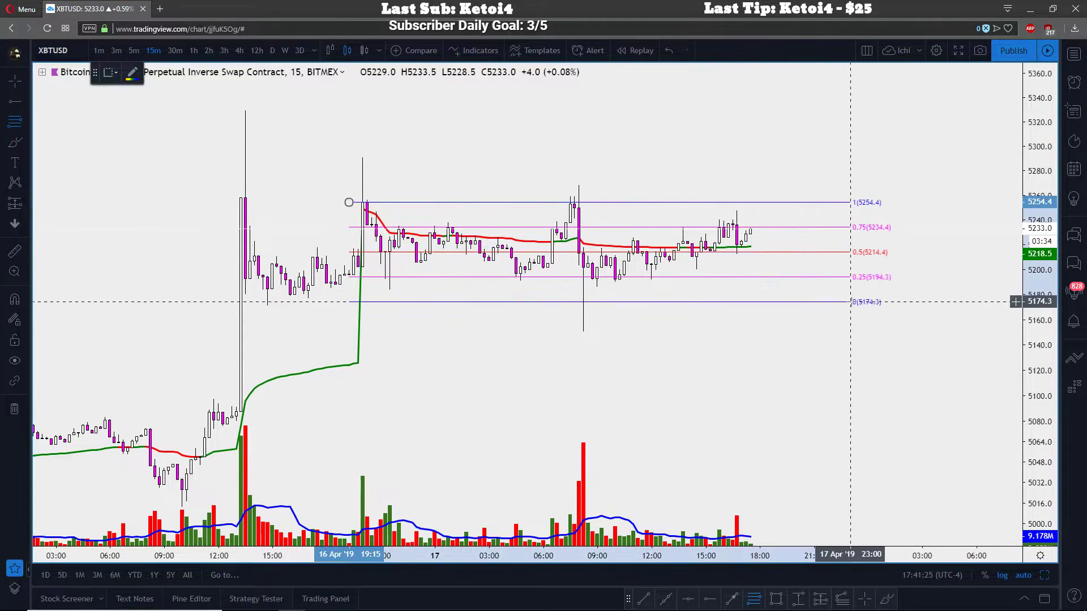
left_click(895, 280)
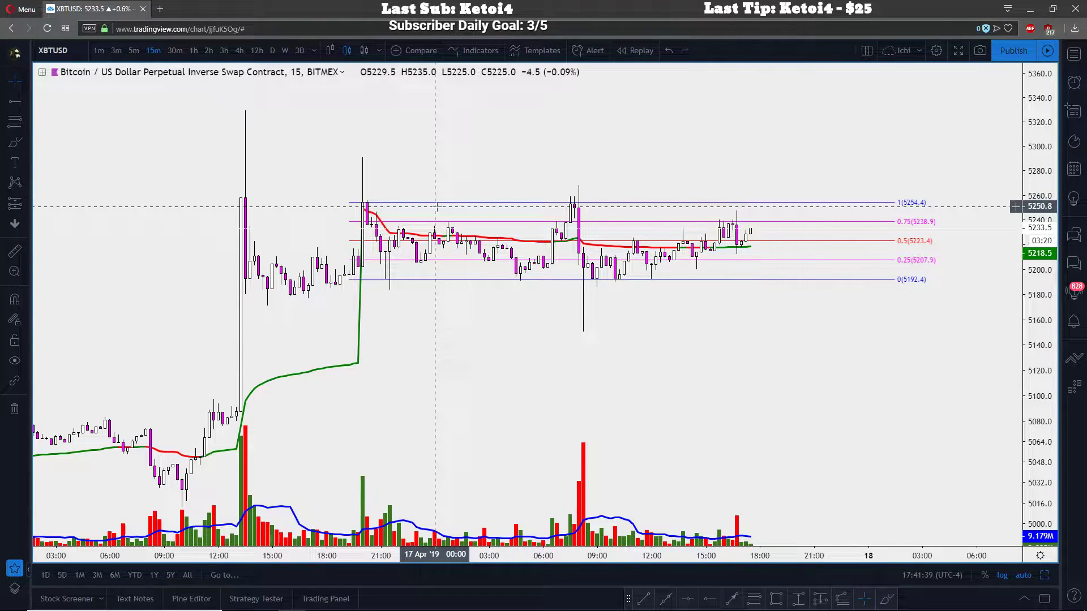
scroll(481, 193, "left", 2)
left_click(515, 203)
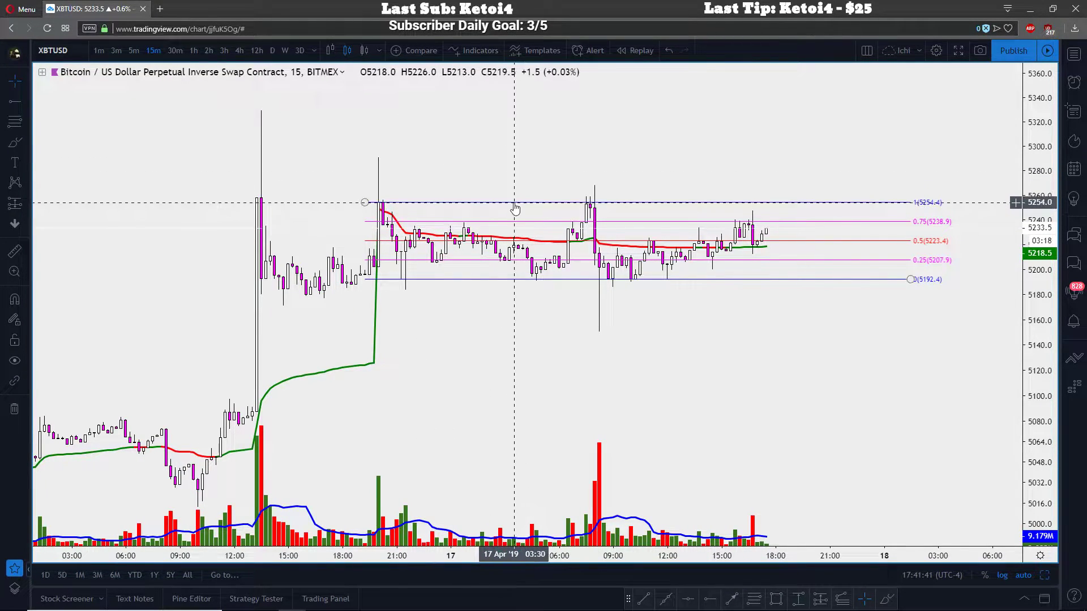
key("Delete")
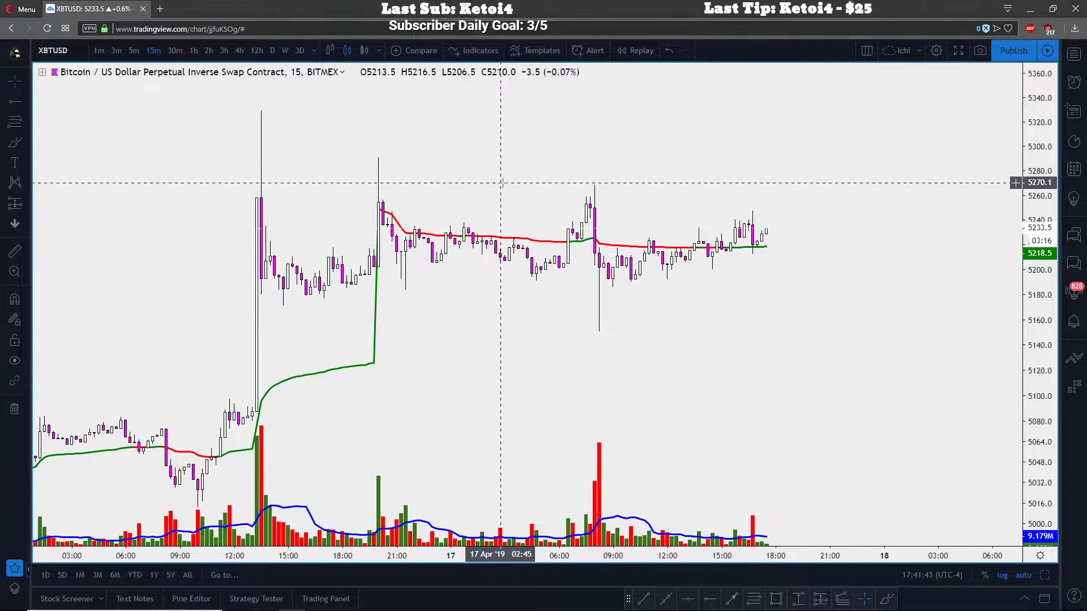
Zoom out and scroll back so the 11–13 Apr candles fill the chart
scroll(566, 196, "left", 5)
scroll(566, 196, "down", 8)
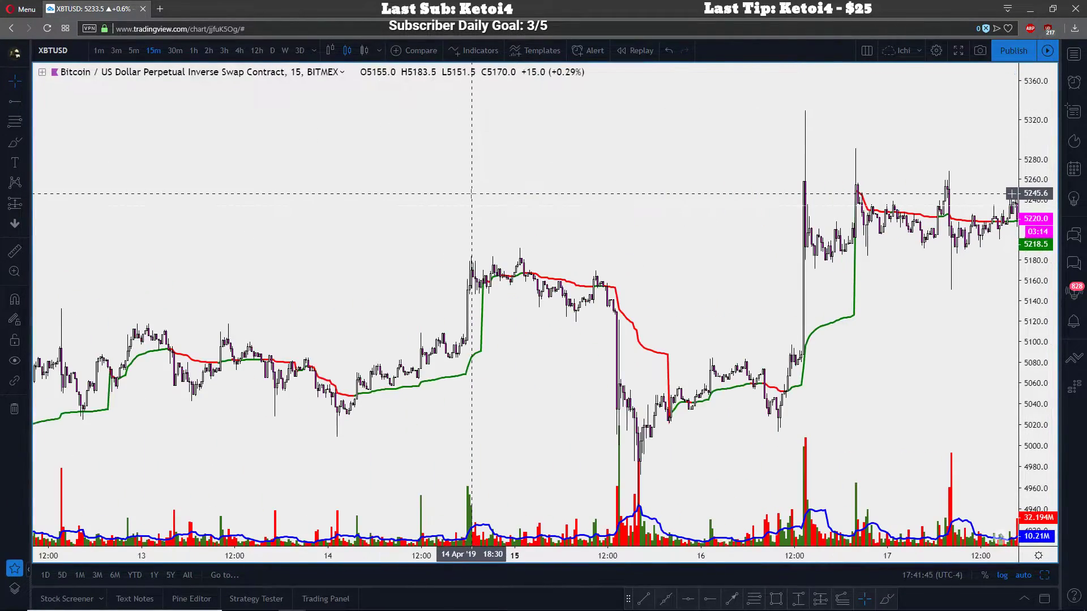
scroll(487, 212, "left", 5)
scroll(708, 226, "up", 6)
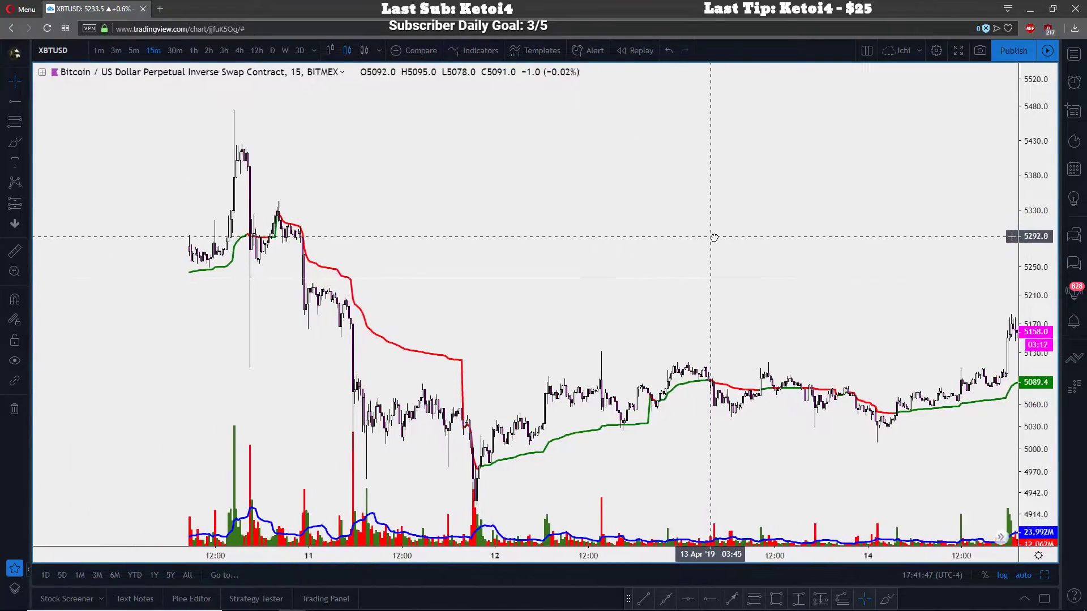
scroll(728, 237, "left", 6)
scroll(480, 315, "left", 5)
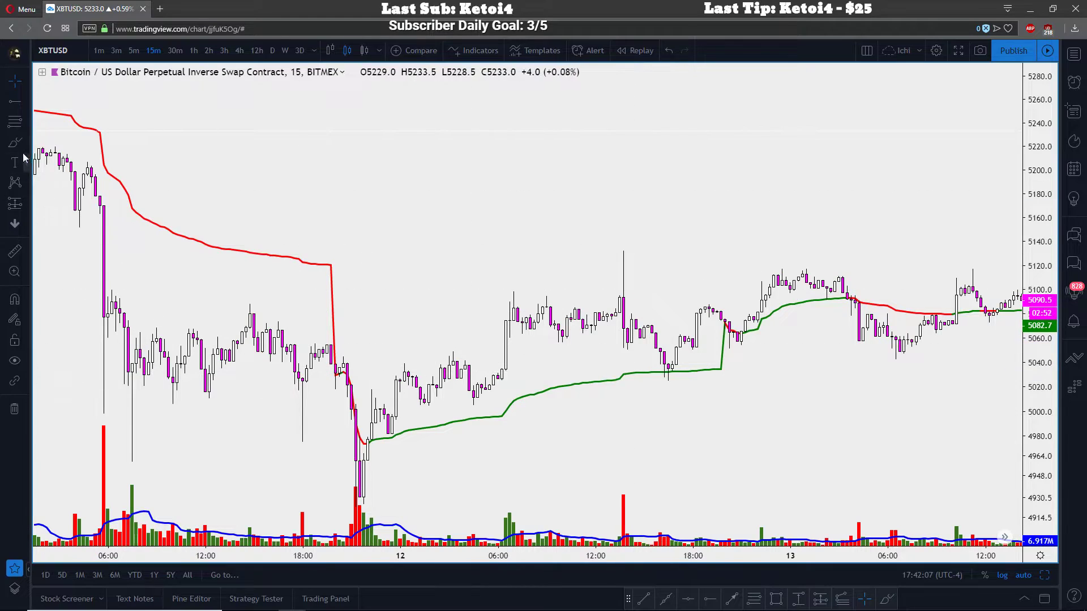
left_click_drag(396, 420, 390, 426)
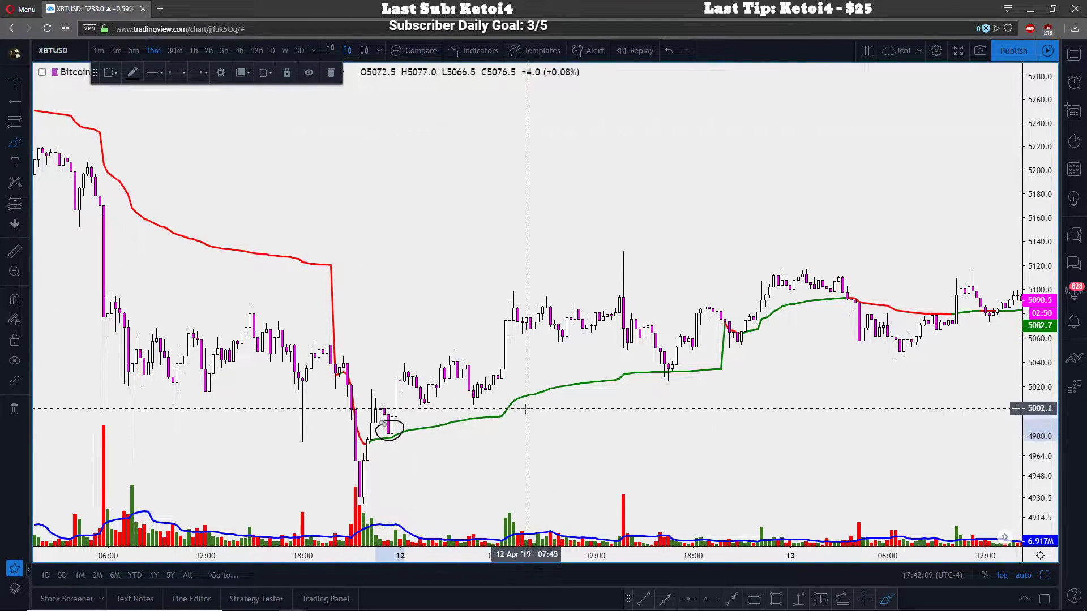
left_click_drag(499, 385, 488, 386)
left_click_drag(646, 364, 670, 359)
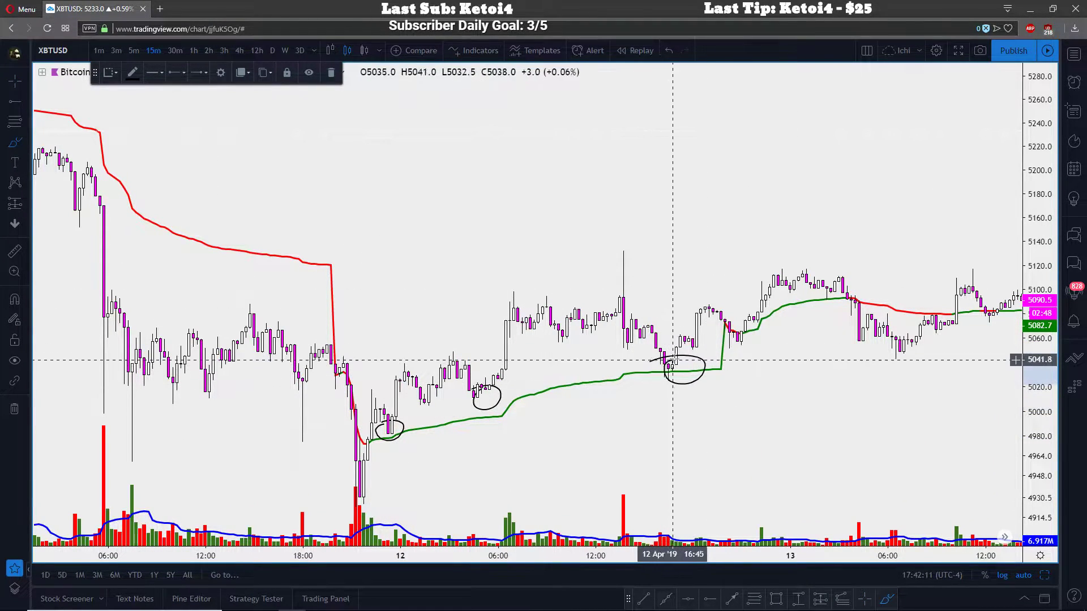
left_click_drag(736, 328, 762, 332)
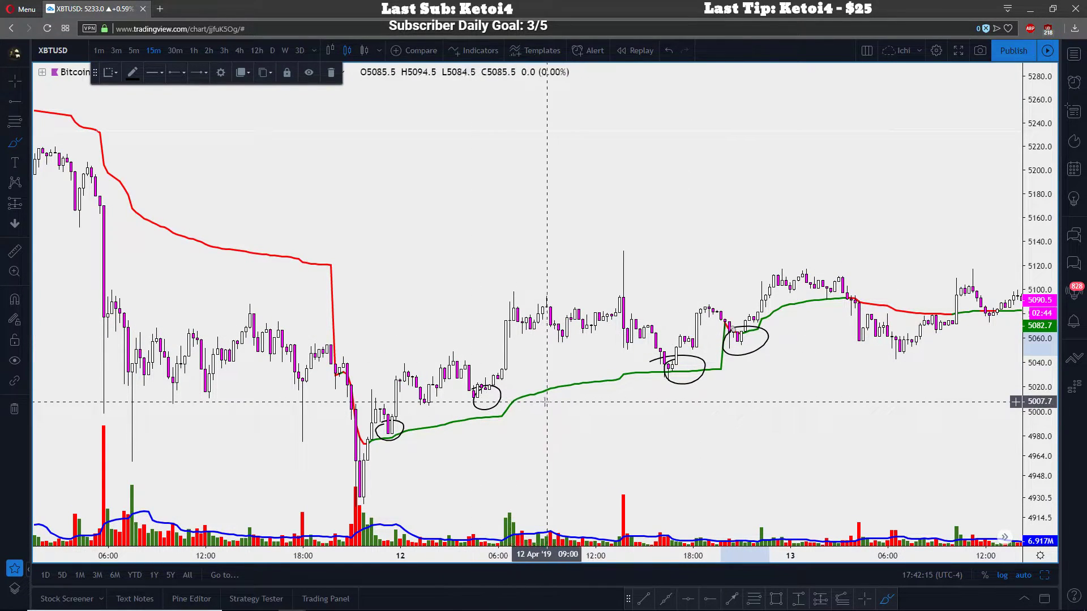
mouse_move(485, 527)
left_mouse_down()
mouse_move(486, 545)
mouse_move(492, 526)
left_mouse_up()
mouse_move(390, 510)
left_mouse_down()
mouse_move(409, 529)
mouse_move(377, 518)
mouse_move(391, 509)
left_mouse_up()
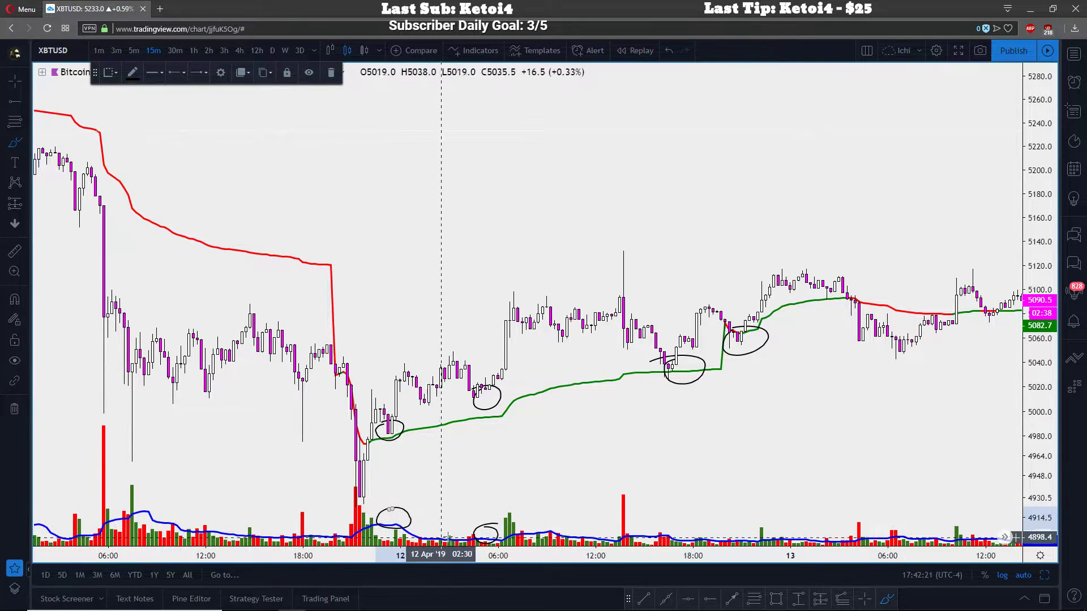
mouse_move(676, 527)
left_mouse_down()
mouse_move(667, 535)
mouse_move(758, 532)
left_mouse_up()
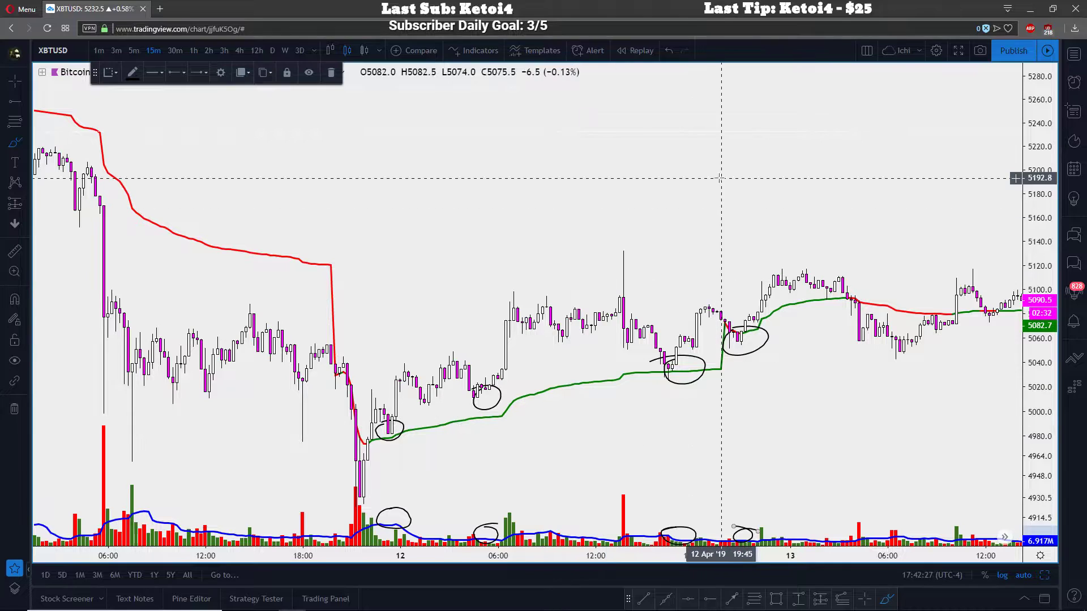
left_click(667, 47)
left_click(667, 47)
left_click(667, 47)
left_click(667, 47)
left_click(667, 47)
left_click(666, 47)
left_click(666, 47)
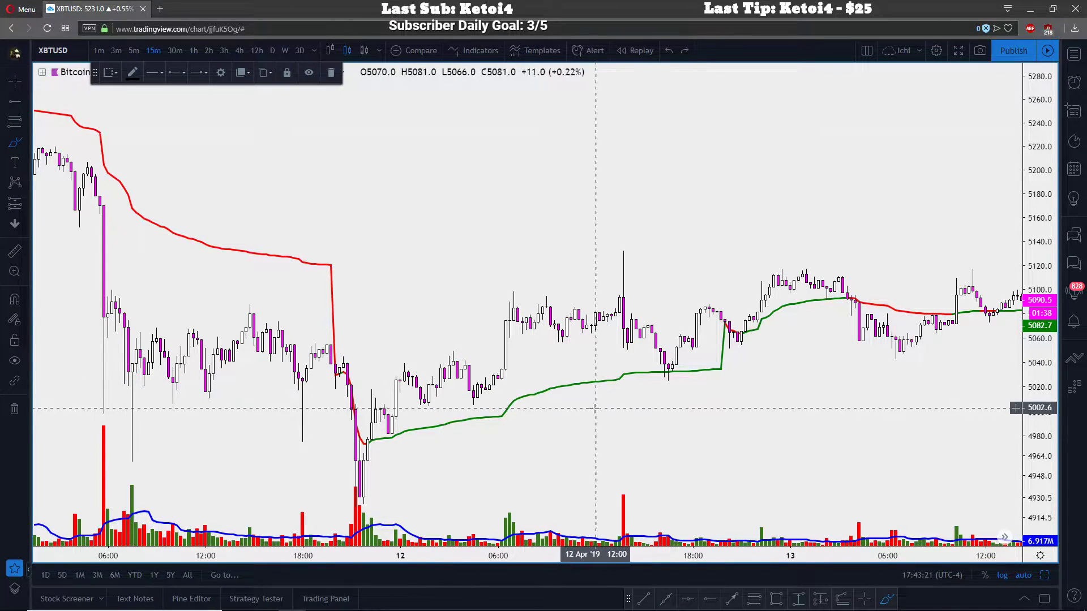
Return to the plain crosshair and nudge the chart slightly
left_click(18, 86)
left_click(62, 82)
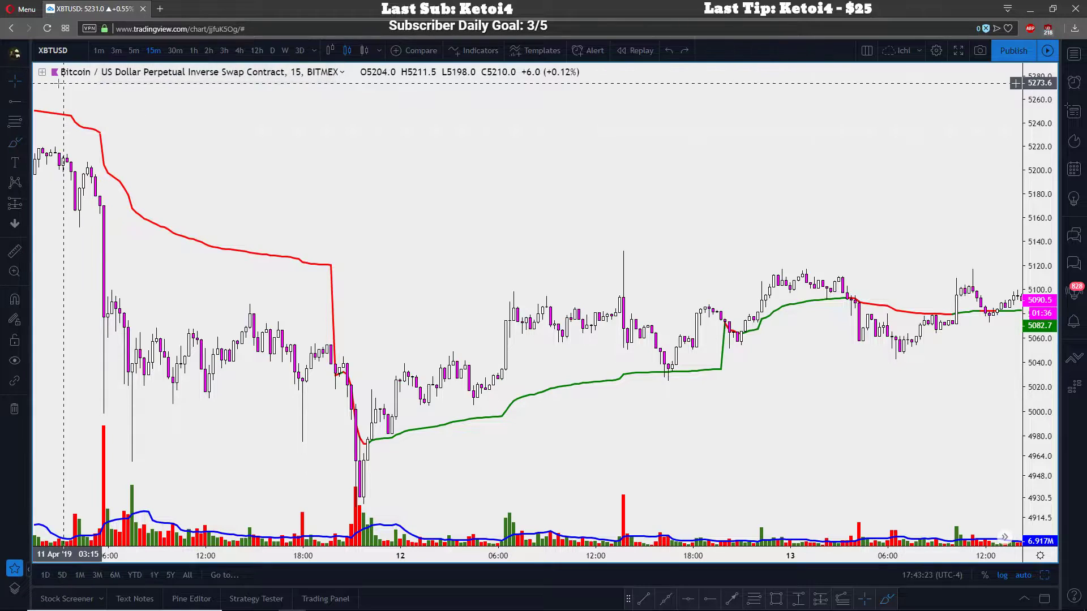
left_click_drag(492, 203, 482, 203)
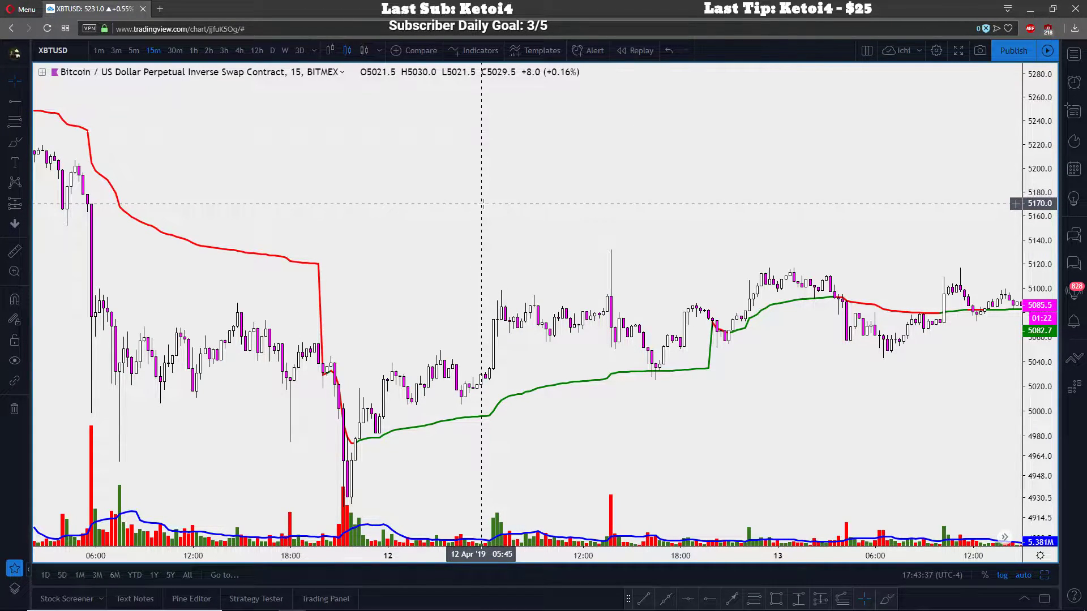
Brush freehand circles around 10–11 Apr candle clusters near the red VWAP, undoing them
left_click(8, 139)
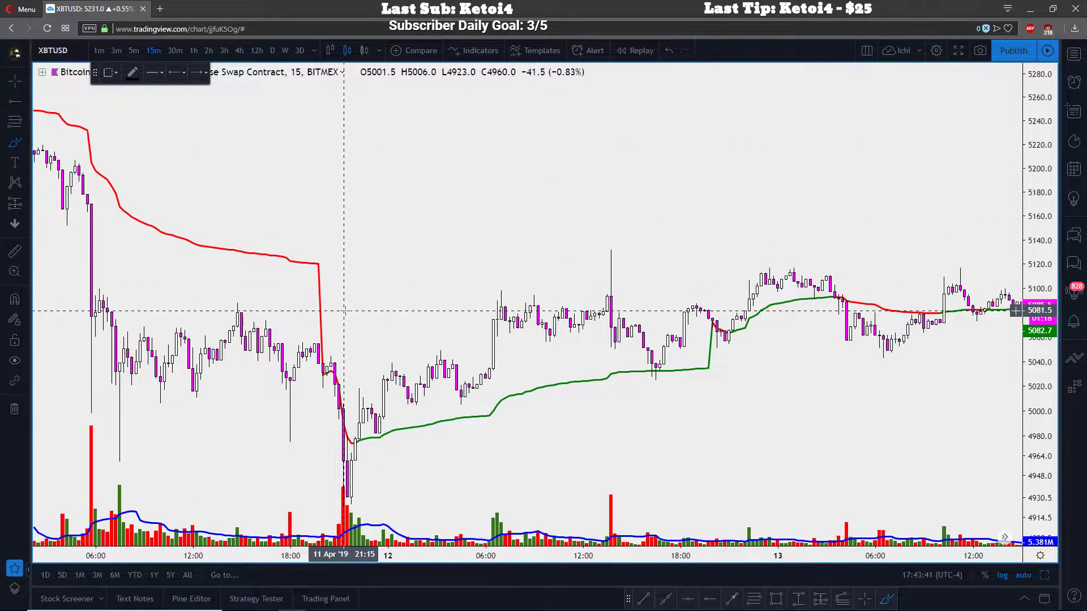
mouse_move(85, 294)
left_mouse_down()
mouse_move(331, 401)
mouse_move(116, 306)
left_mouse_up()
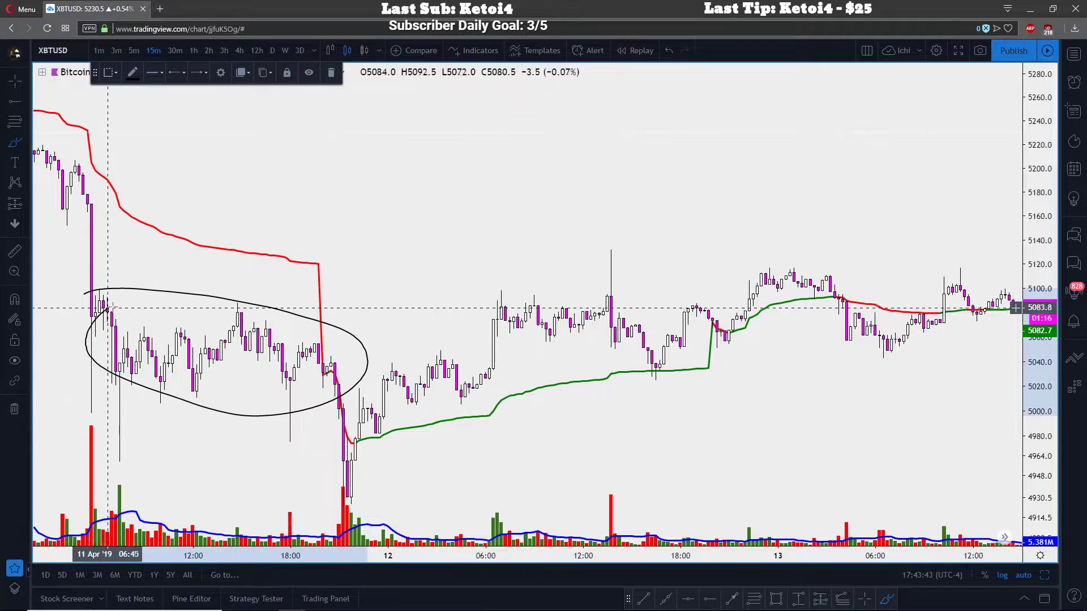
left_click(672, 50)
scroll(650, 200, "down", 3)
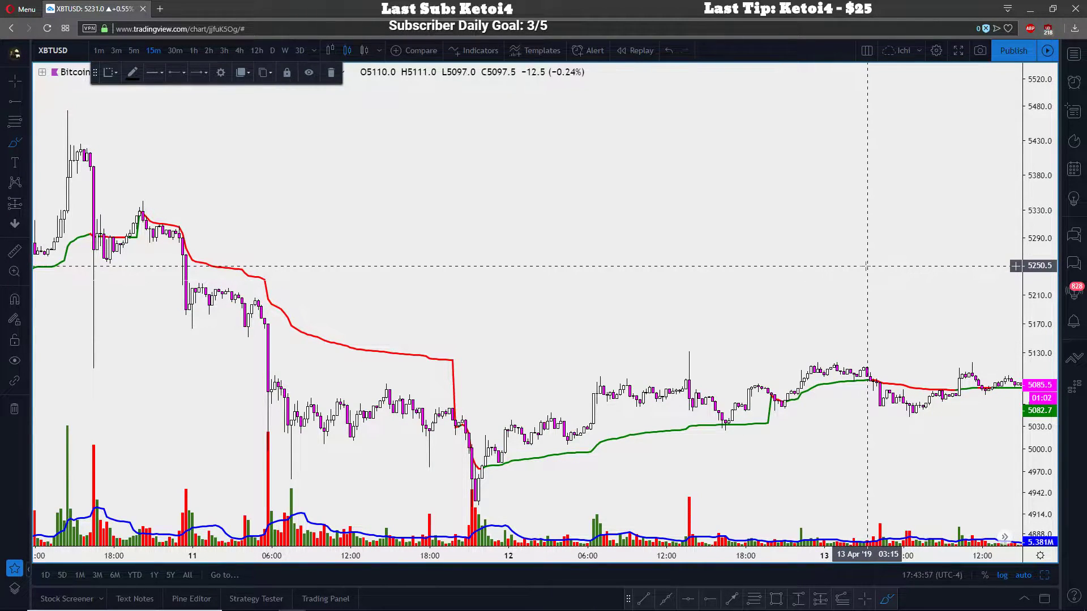
mouse_move(266, 390)
left_mouse_down()
mouse_move(323, 371)
mouse_move(362, 454)
mouse_move(256, 391)
left_mouse_up()
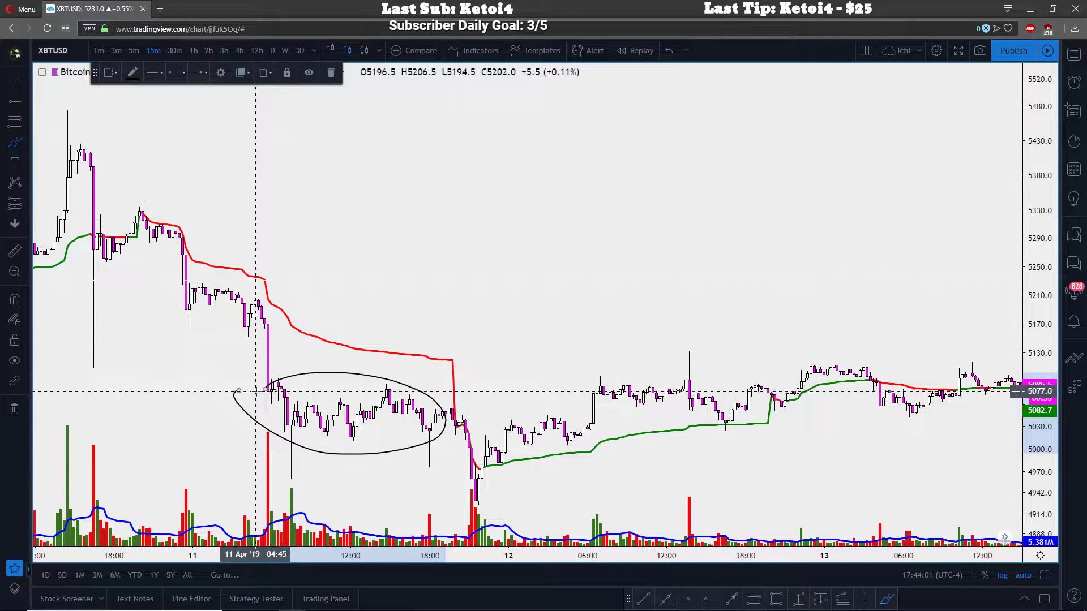
key("ctrl+z")
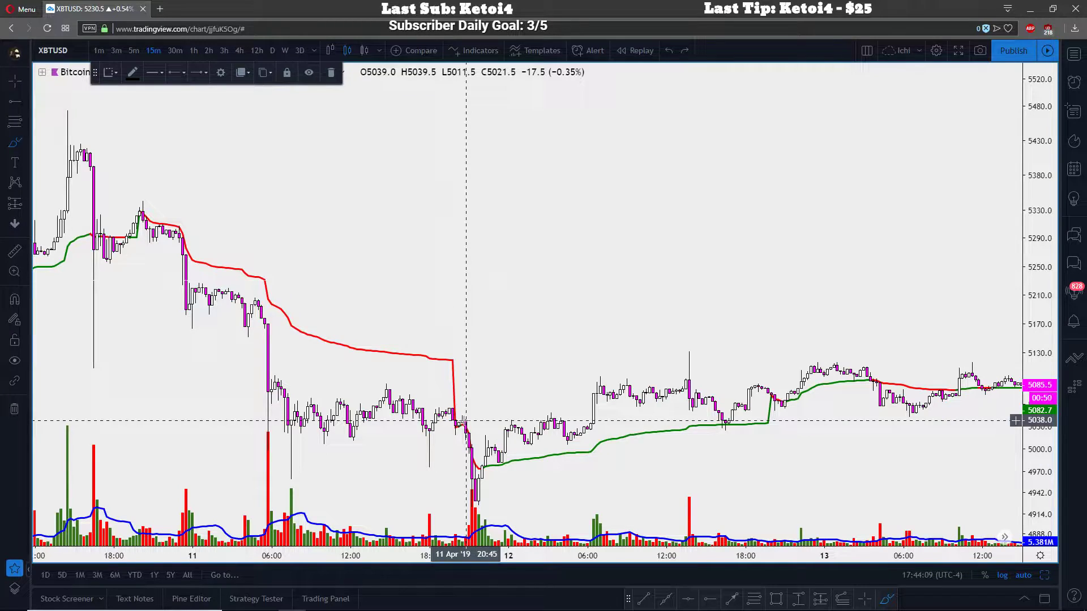
mouse_move(245, 294)
left_mouse_down()
mouse_move(272, 301)
mouse_move(243, 295)
left_mouse_up()
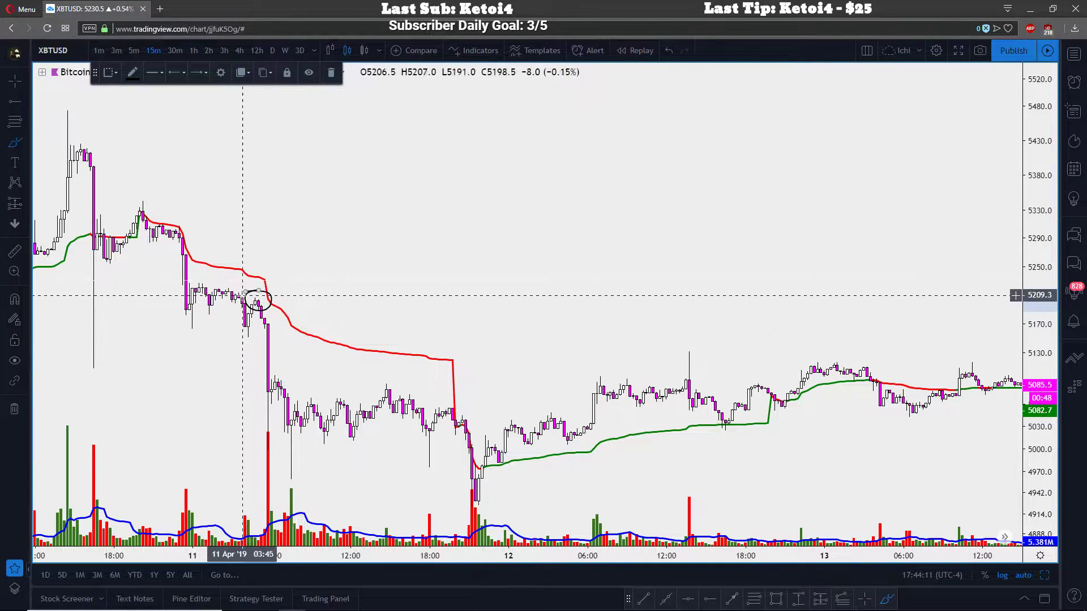
left_click_drag(182, 231, 180, 235)
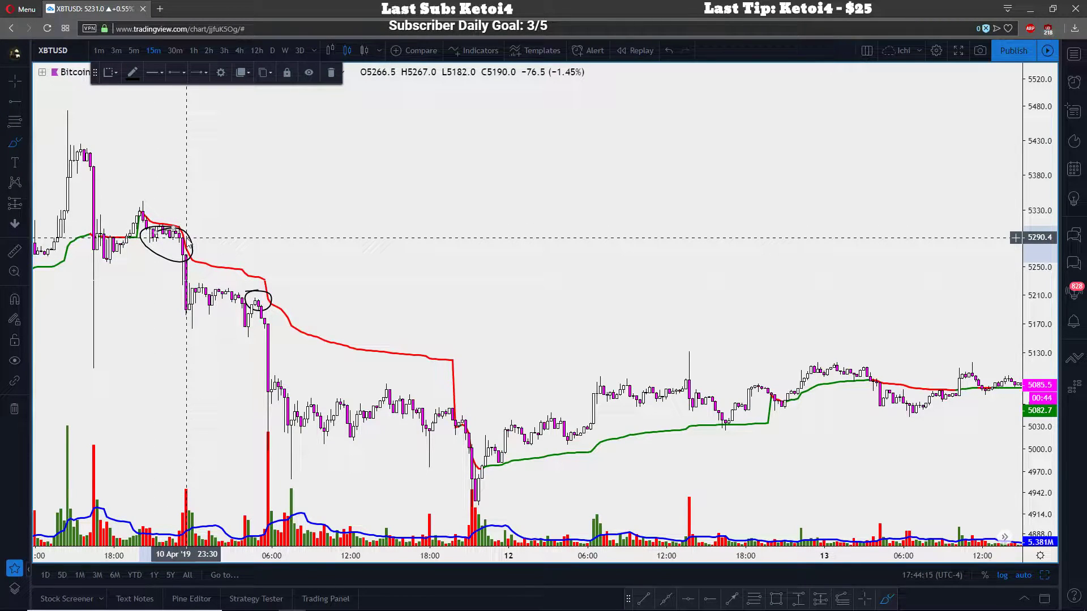
left_click_drag(136, 200, 126, 201)
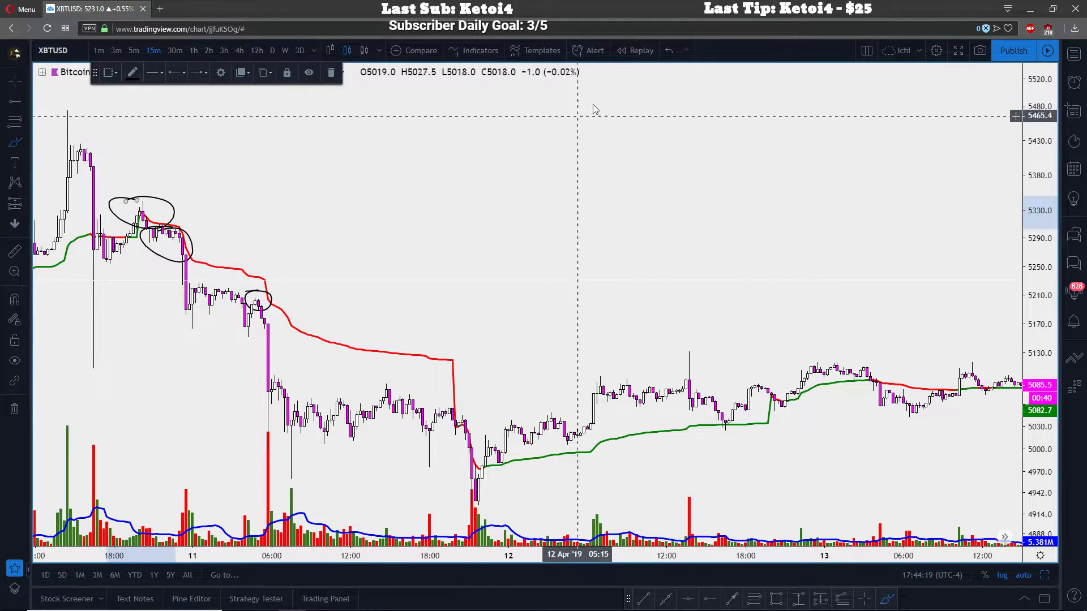
left_click(669, 50)
Circle the 15–16 Apr dips and the spike candles, undo them, and pan the chart
mouse_move(375, 368)
left_mouse_down()
mouse_move(428, 407)
mouse_move(391, 381)
mouse_move(365, 430)
left_mouse_up()
left_click_drag(589, 425, 607, 401)
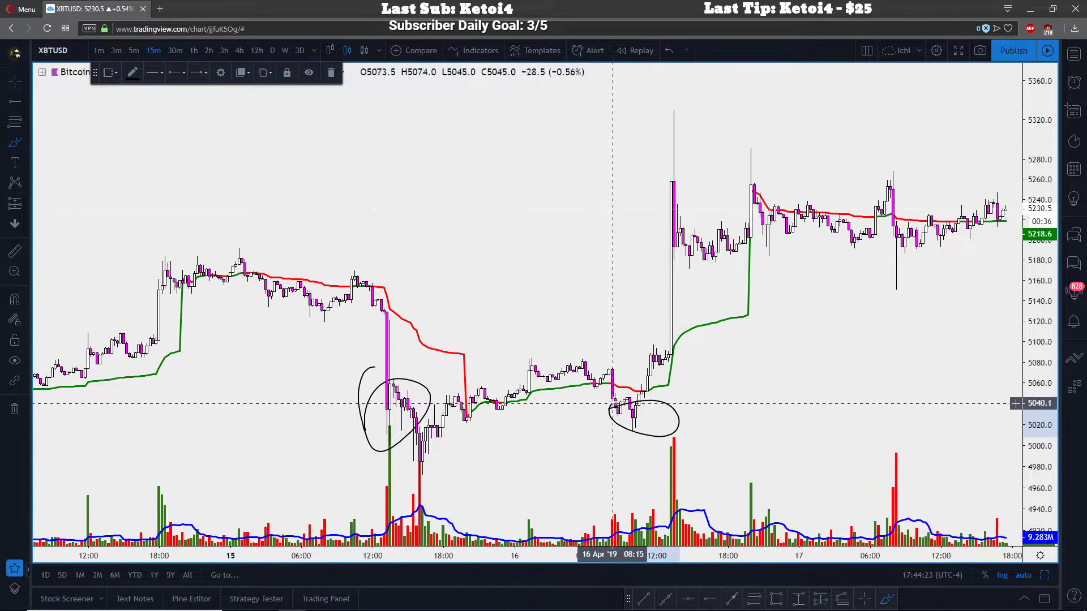
left_click(668, 50)
left_click(668, 50)
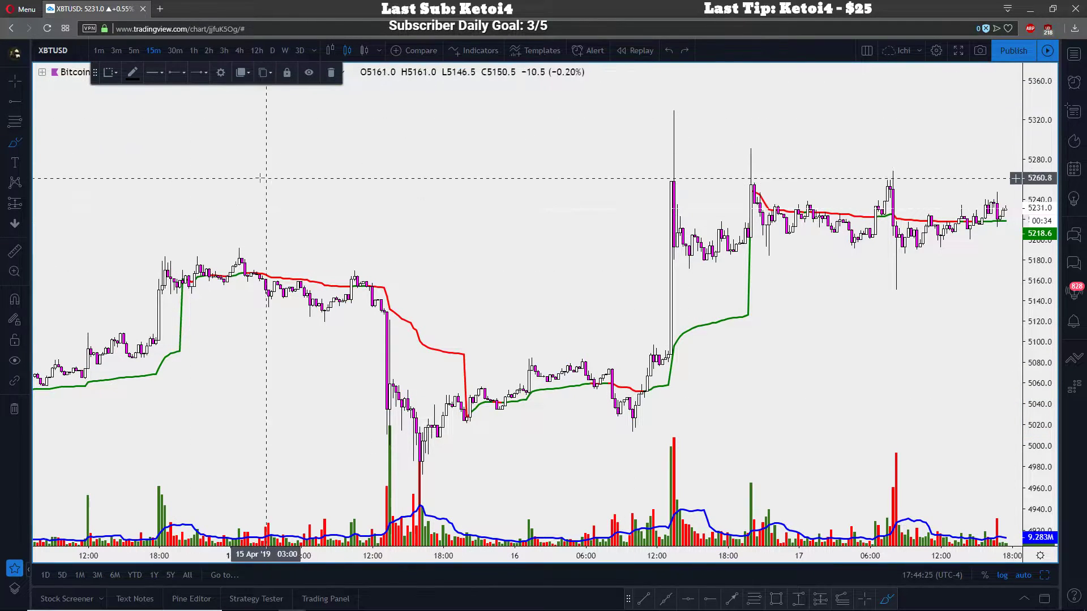
mouse_move(650, 178)
left_mouse_down()
mouse_move(704, 206)
mouse_move(684, 162)
left_mouse_up()
mouse_move(871, 176)
left_mouse_down()
mouse_move(898, 194)
mouse_move(875, 161)
left_mouse_up()
left_click(669, 50)
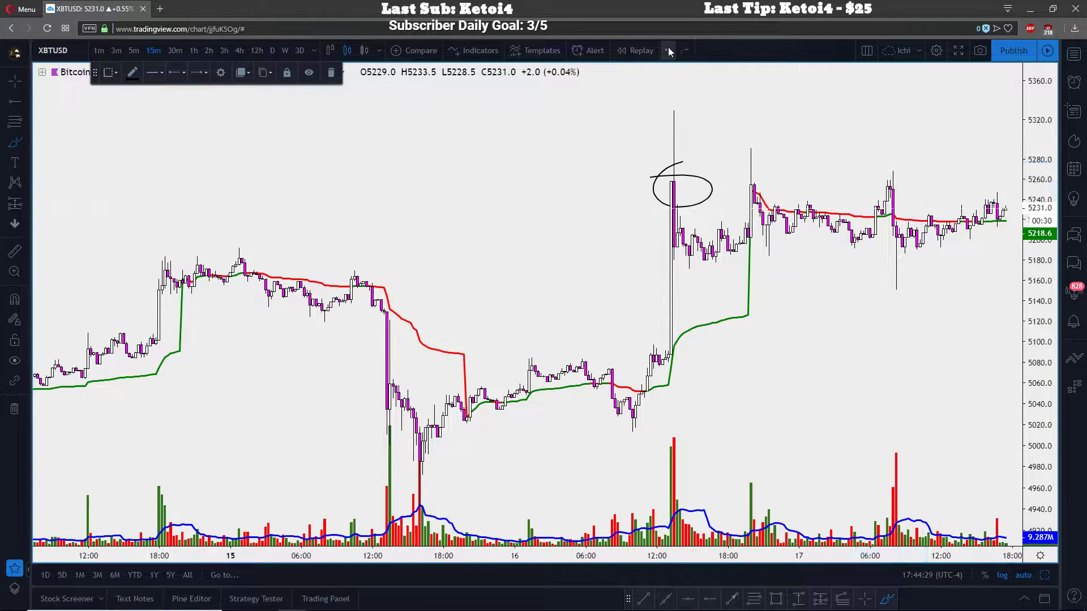
mouse_move(542, 154)
left_mouse_down()
mouse_move(289, 154)
mouse_move(436, 206)
mouse_move(563, 211)
left_mouse_up()
Zoom out, brush a rising channel with a wave between its lines, then undo them
scroll(563, 212, "down", 5)
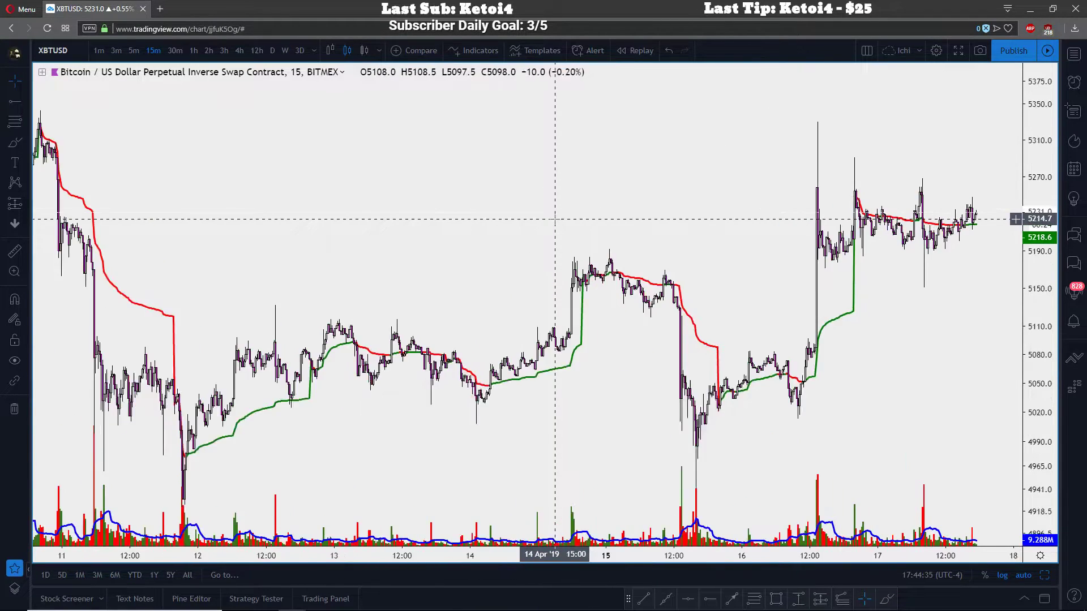
scroll(569, 222, "down", 3)
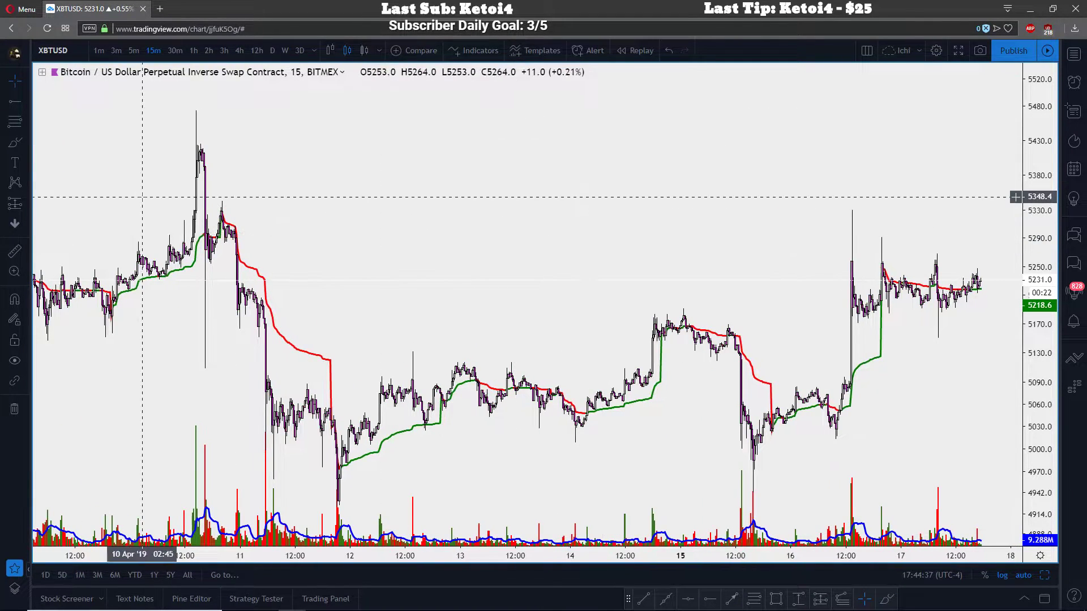
left_click(14, 143)
left_click_drag(304, 168, 445, 118)
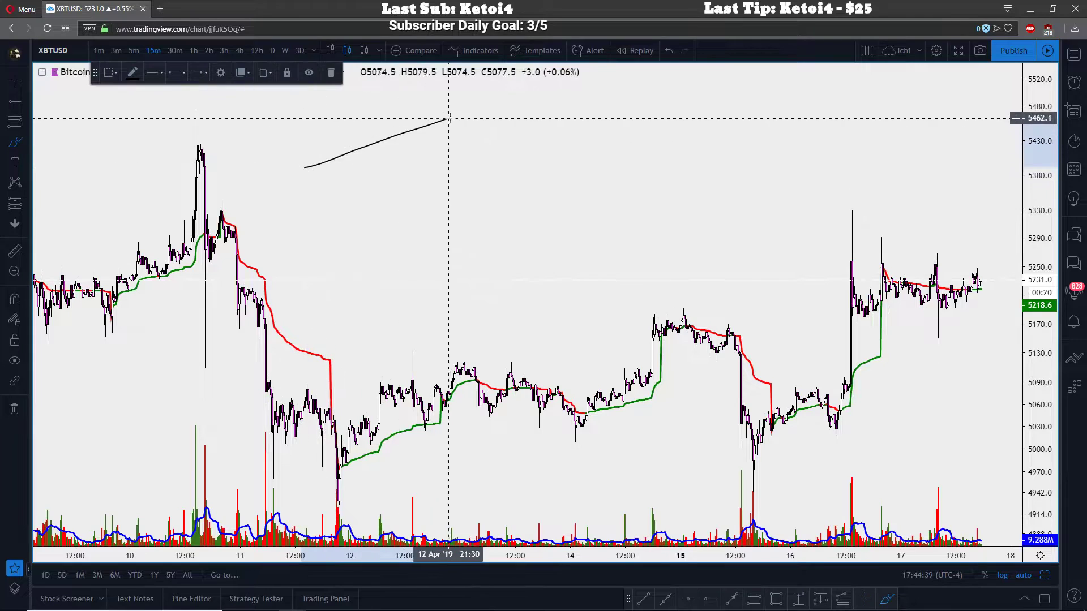
left_click_drag(313, 193, 473, 148)
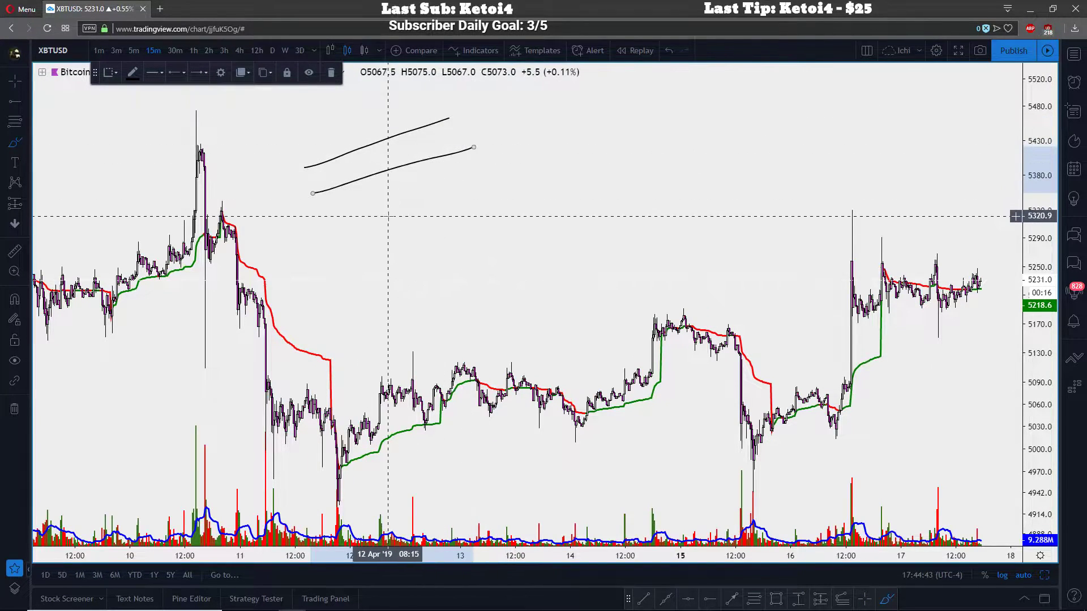
mouse_move(304, 167)
left_mouse_down()
mouse_move(337, 182)
mouse_move(364, 153)
mouse_move(395, 163)
mouse_move(428, 129)
mouse_move(453, 151)
mouse_move(496, 103)
left_mouse_up()
left_click(669, 51)
left_click(669, 51)
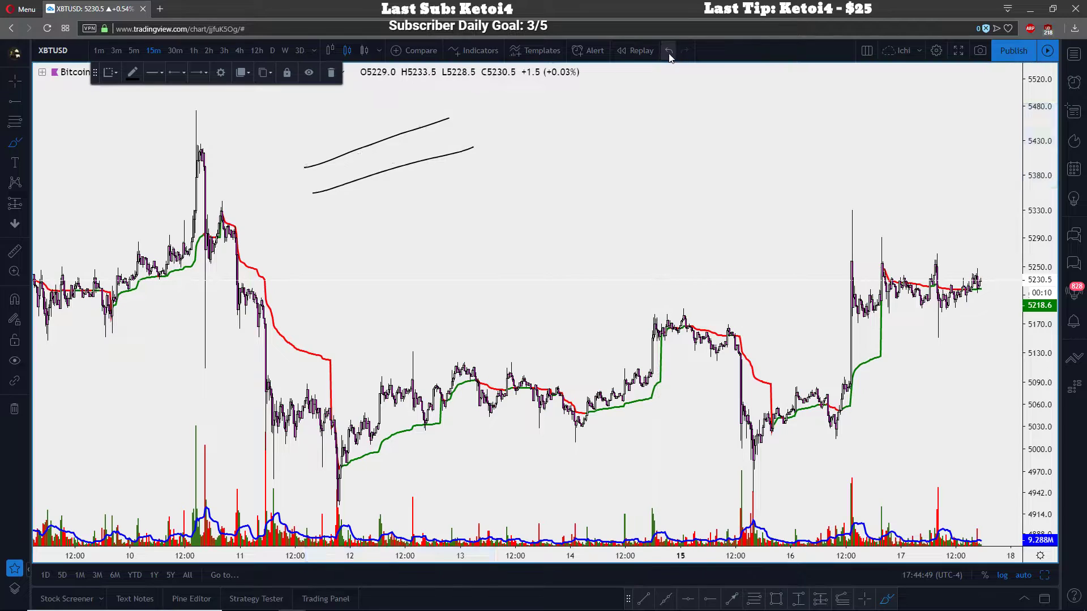
left_click(669, 51)
Sketch a rising curve, an arching wave and circles on its arches, then undo them
left_click_drag(278, 225, 511, 134)
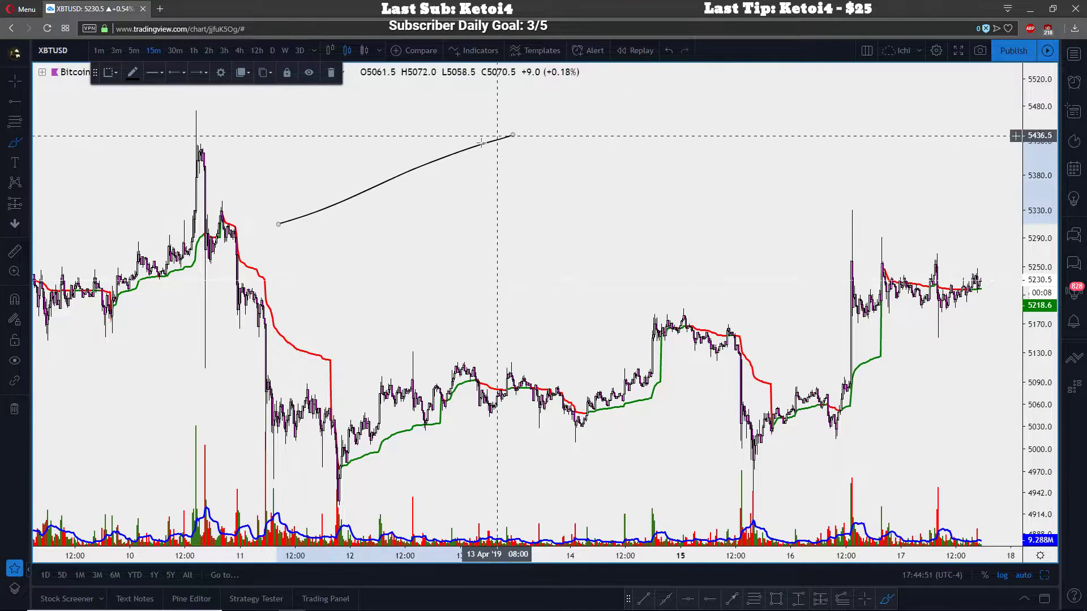
mouse_move(291, 209)
left_mouse_down()
mouse_move(316, 102)
mouse_move(335, 81)
mouse_move(426, 149)
mouse_move(447, 83)
mouse_move(514, 139)
left_mouse_up()
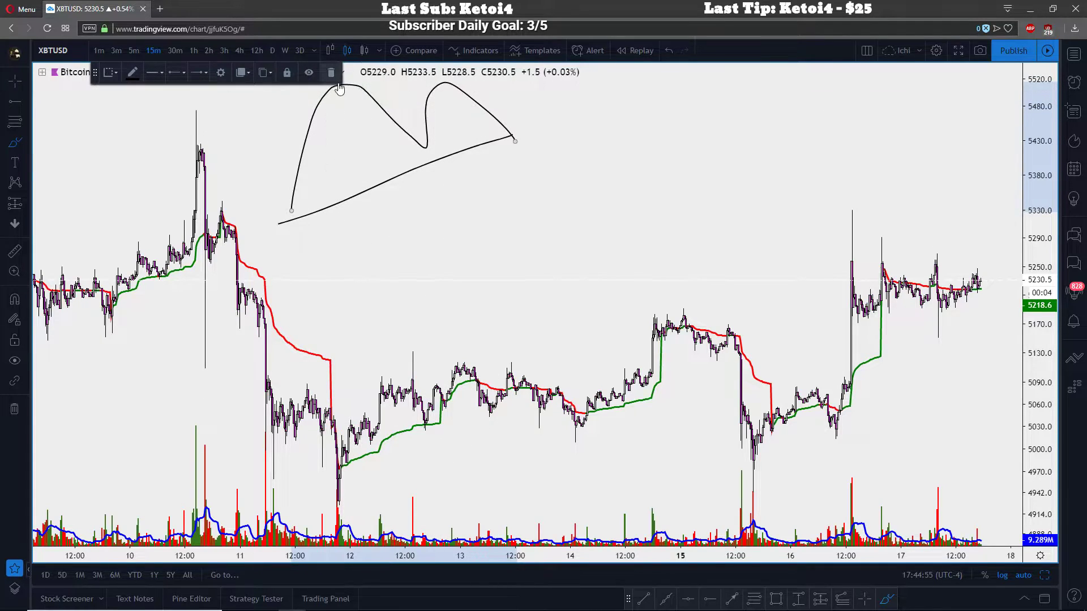
mouse_move(350, 103)
left_mouse_down()
mouse_move(317, 91)
mouse_move(356, 107)
left_mouse_up()
mouse_move(416, 83)
left_mouse_down()
mouse_move(462, 93)
mouse_move(418, 83)
left_mouse_up()
left_click(676, 51)
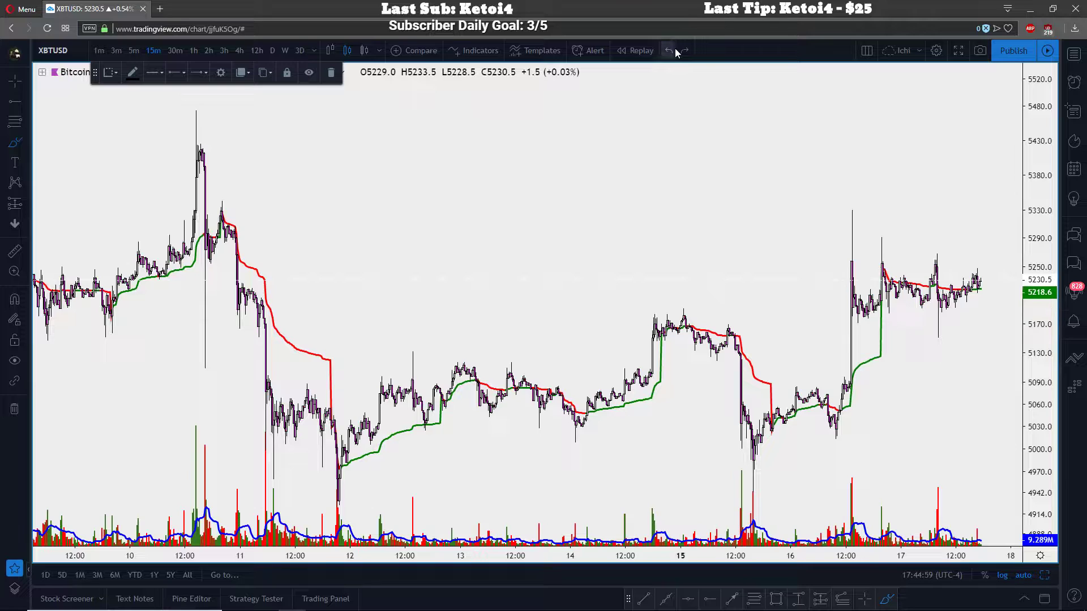
Sketch another channel with arcs and a crossing circle, undo everything, and pan the chart
left_click_drag(317, 230, 508, 138)
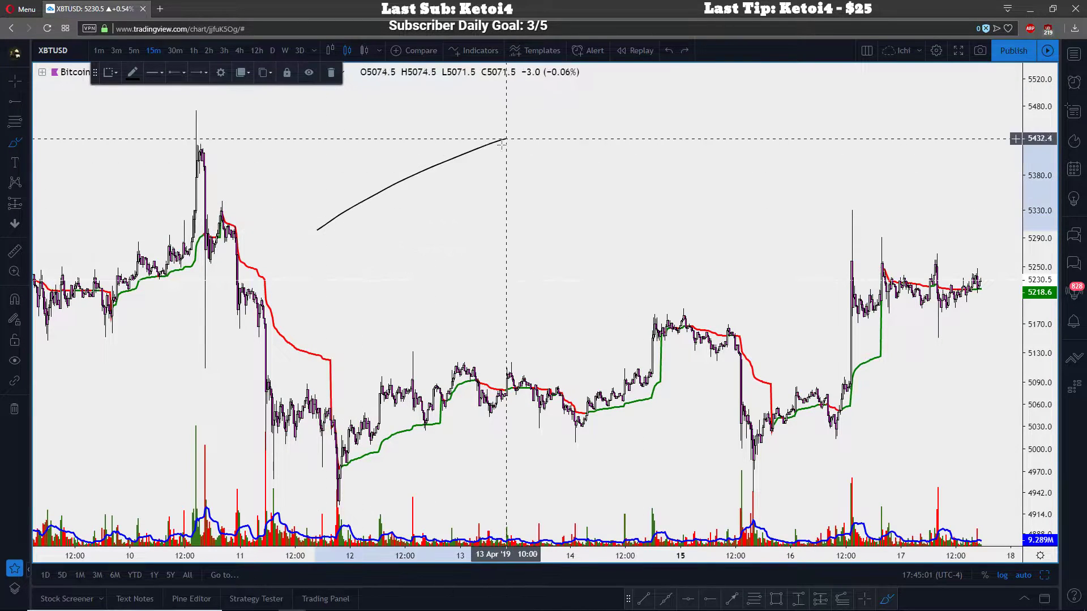
left_click_drag(329, 258, 550, 167)
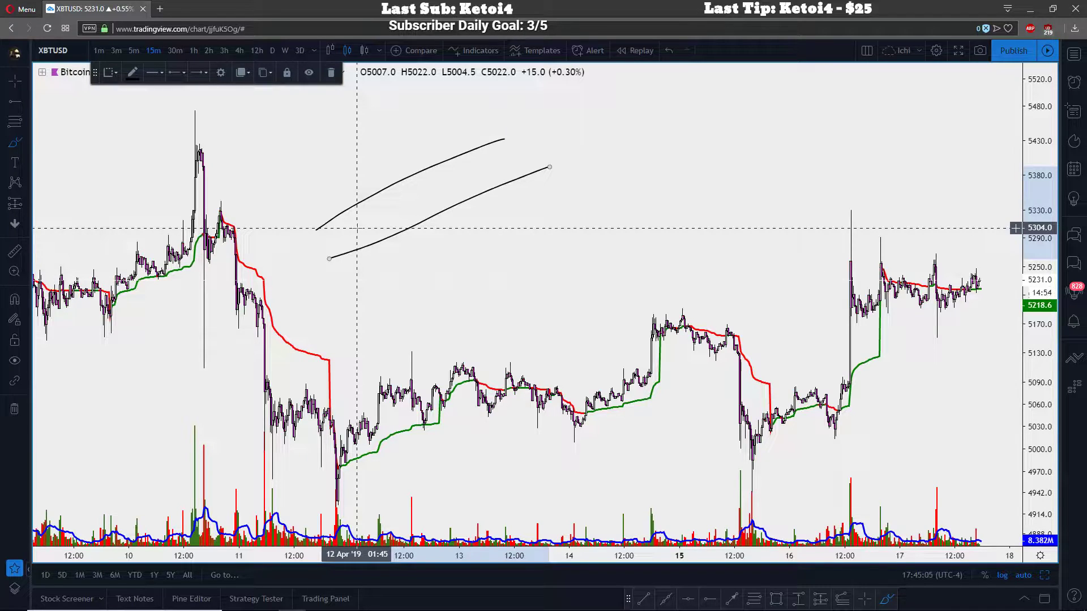
mouse_move(343, 204)
left_mouse_down()
mouse_move(390, 202)
mouse_move(416, 218)
left_mouse_up()
mouse_move(374, 338)
left_mouse_down()
mouse_move(406, 344)
mouse_move(363, 311)
mouse_move(425, 301)
mouse_move(505, 328)
left_mouse_up()
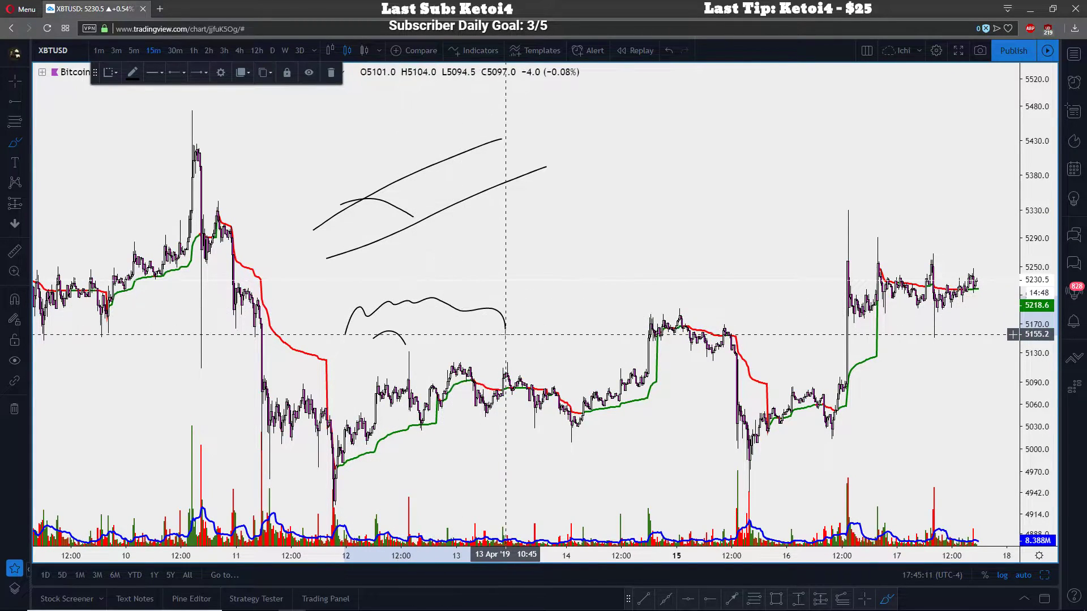
left_click_drag(436, 326, 463, 354)
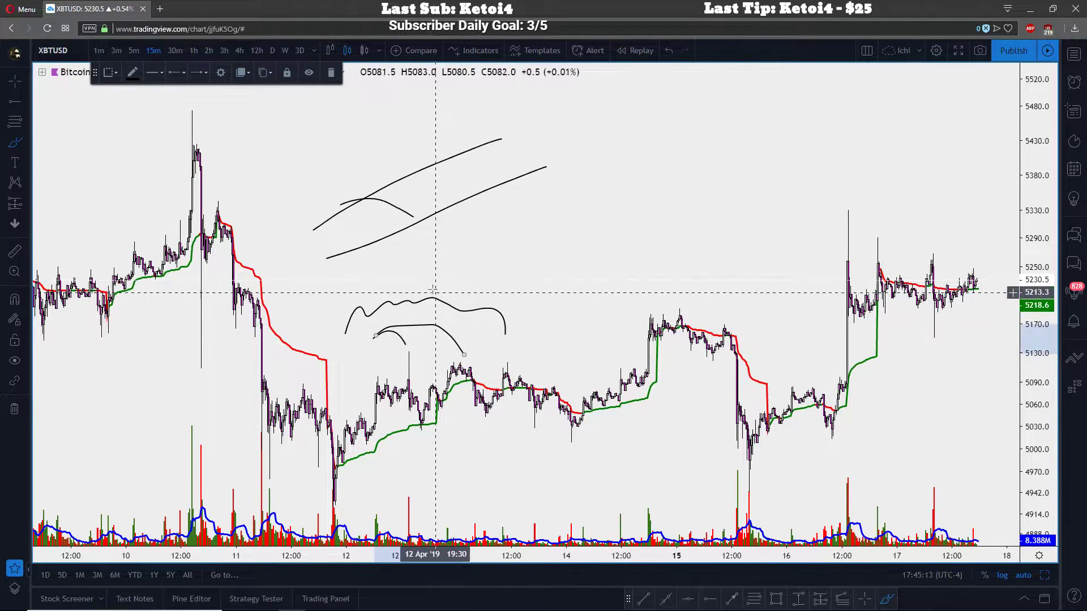
left_click_drag(425, 207, 429, 213)
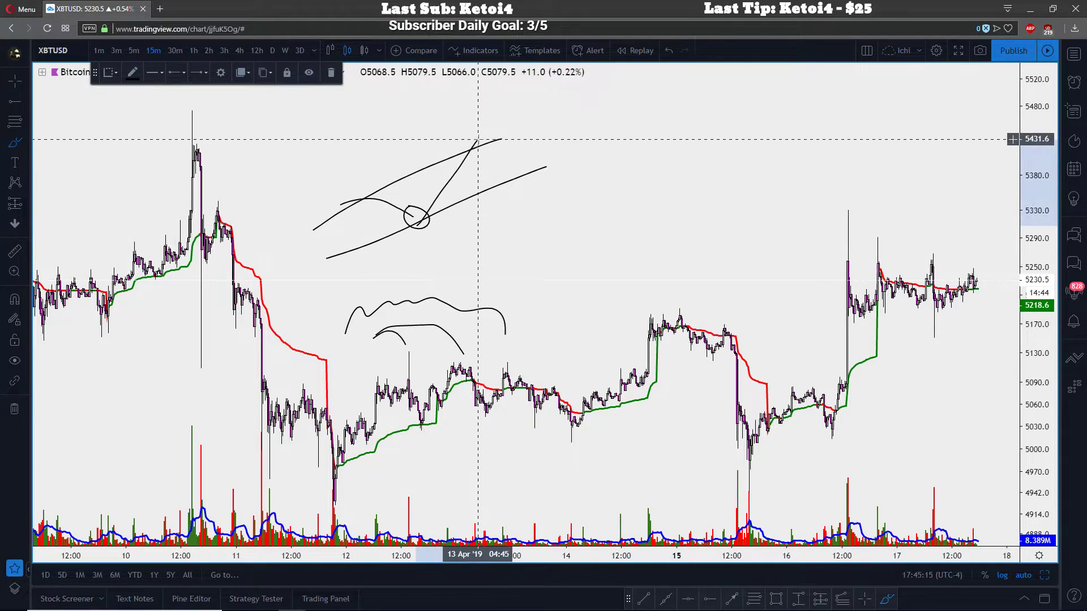
left_click(669, 52)
left_click(15, 81)
left_click_drag(470, 158, 415, 158)
left_click(15, 142)
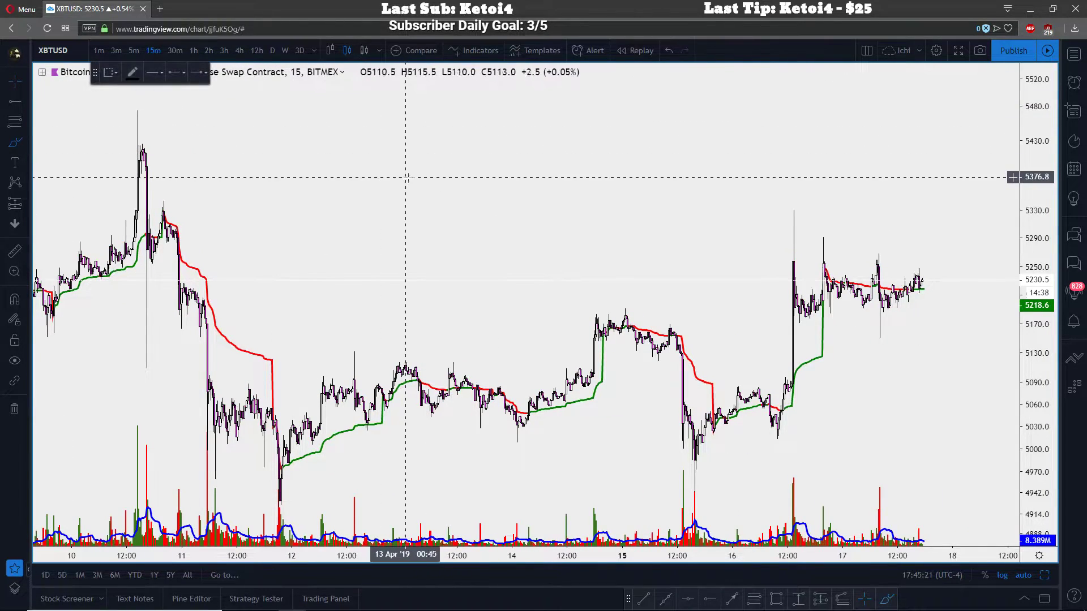
left_click_drag(368, 123, 549, 191)
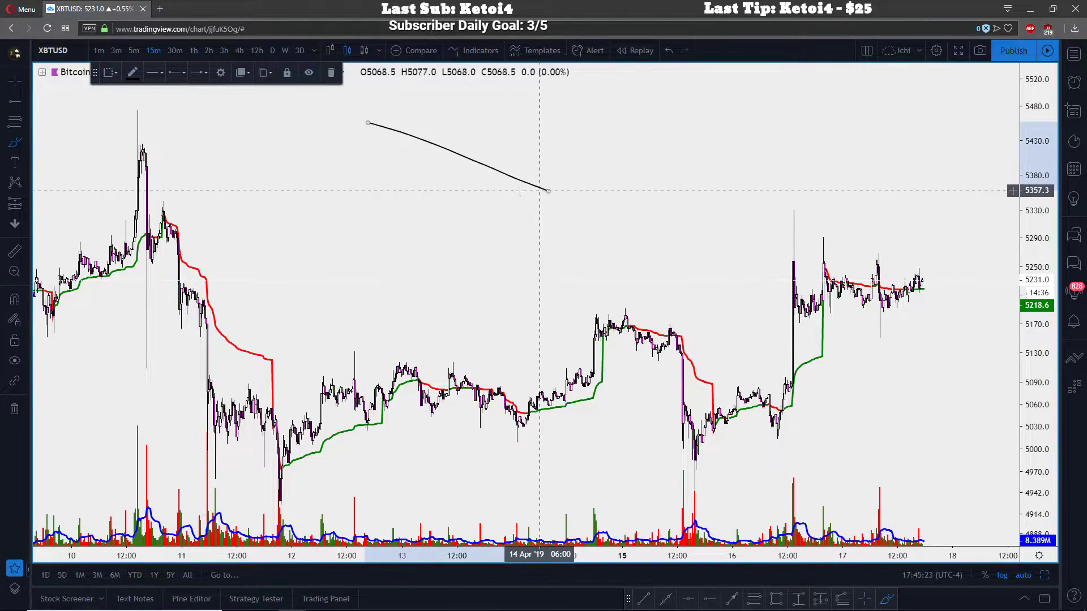
left_click_drag(381, 103, 586, 165)
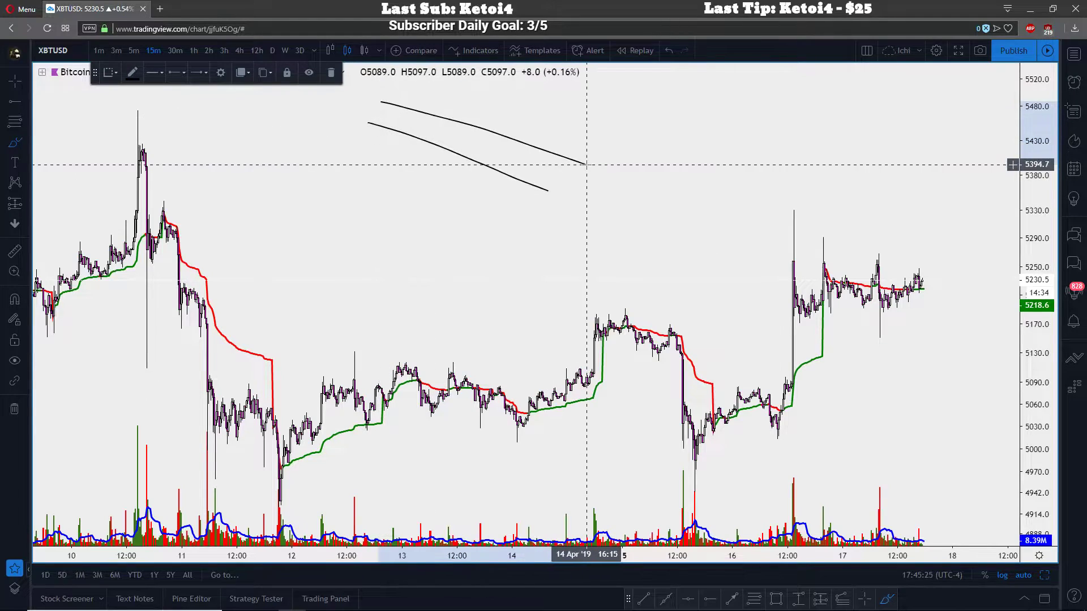
mouse_move(392, 133)
left_mouse_down()
mouse_move(432, 122)
mouse_move(450, 136)
mouse_move(488, 134)
mouse_move(507, 170)
mouse_move(550, 156)
mouse_move(589, 215)
left_mouse_up()
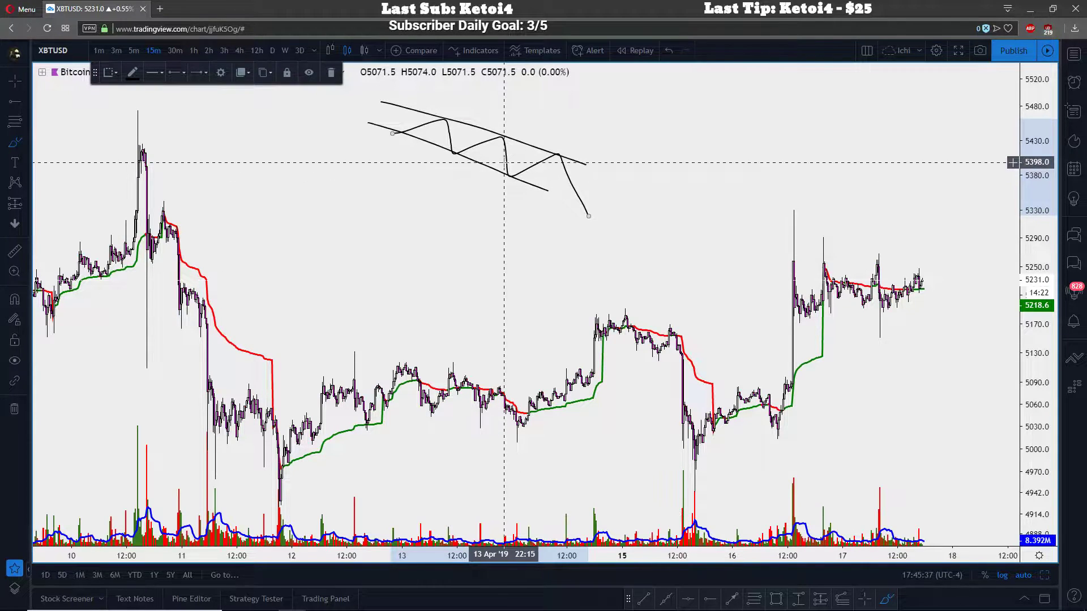
left_click(670, 50)
left_click(669, 50)
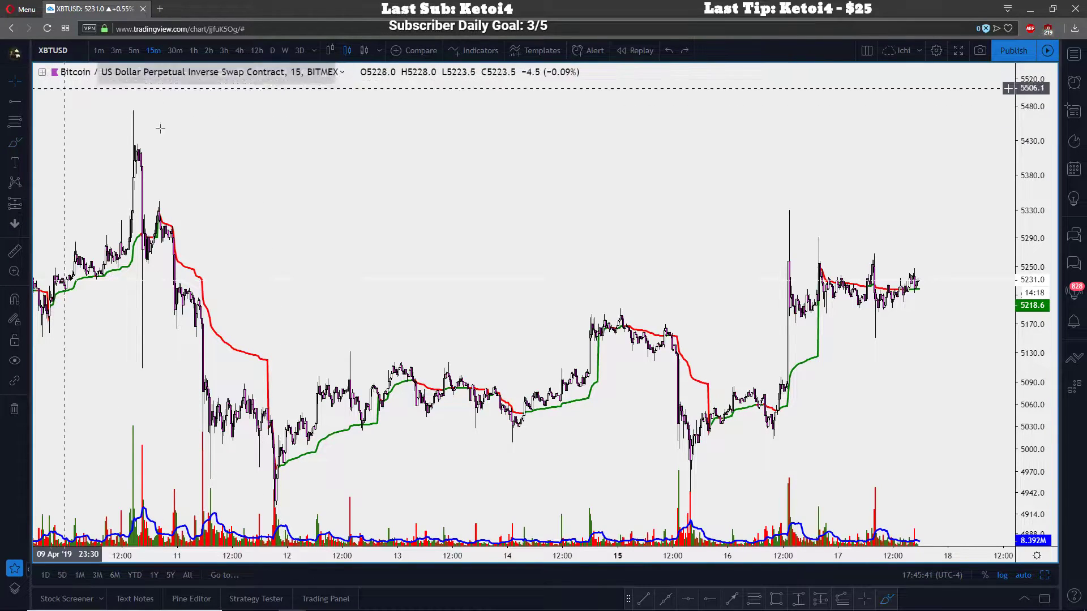
left_click_drag(295, 185, 629, 178)
mouse_move(278, 237)
left_mouse_down()
mouse_move(289, 214)
mouse_move(376, 165)
mouse_move(384, 234)
mouse_move(521, 144)
mouse_move(574, 230)
mouse_move(626, 129)
left_mouse_up()
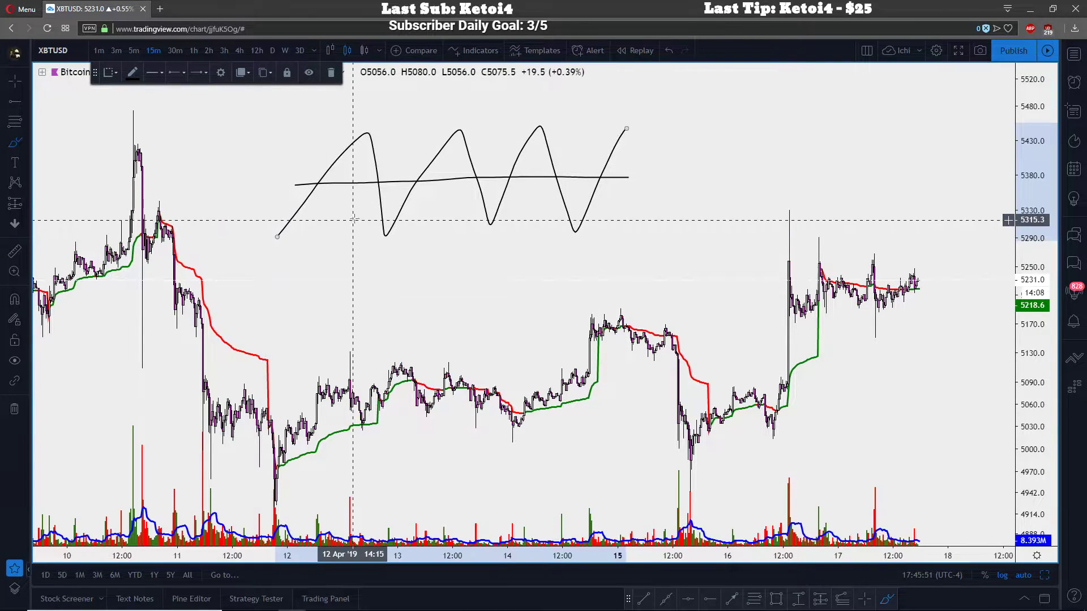
left_click_drag(355, 219, 368, 220)
mouse_move(451, 117)
left_mouse_down()
mouse_move(424, 135)
mouse_move(438, 114)
left_mouse_up()
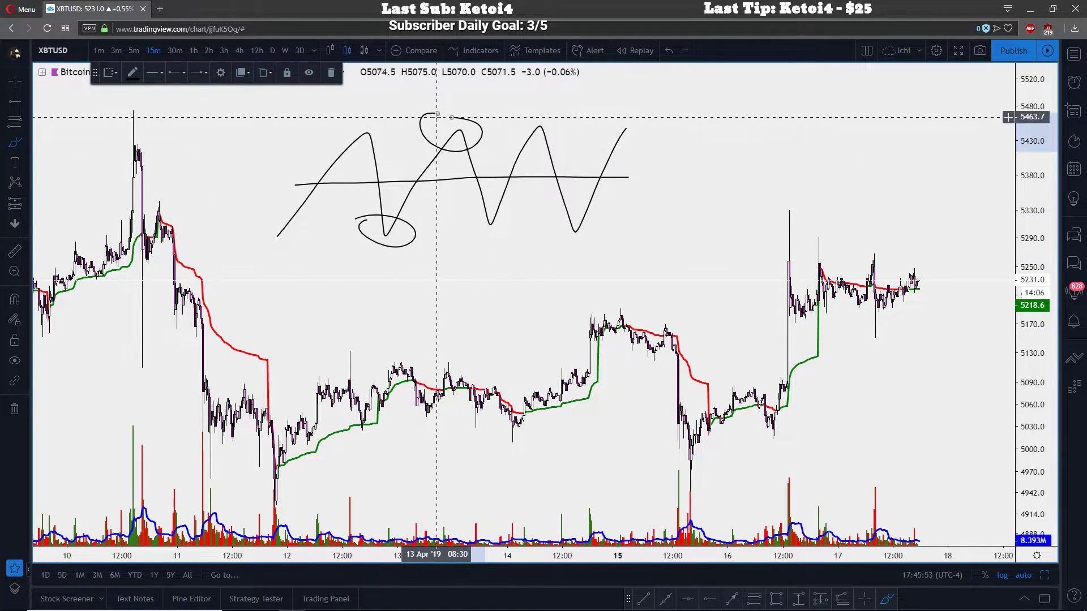
left_click_drag(474, 217, 488, 215)
left_click_drag(504, 169, 506, 170)
left_click_drag(512, 125, 537, 120)
left_click_drag(541, 175, 553, 171)
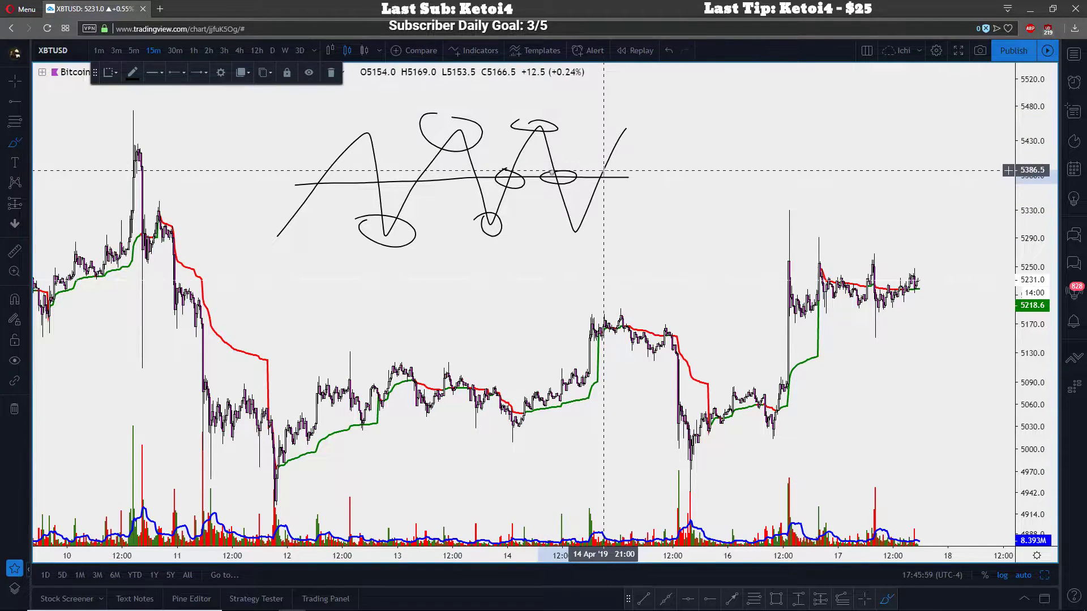
left_click(670, 52)
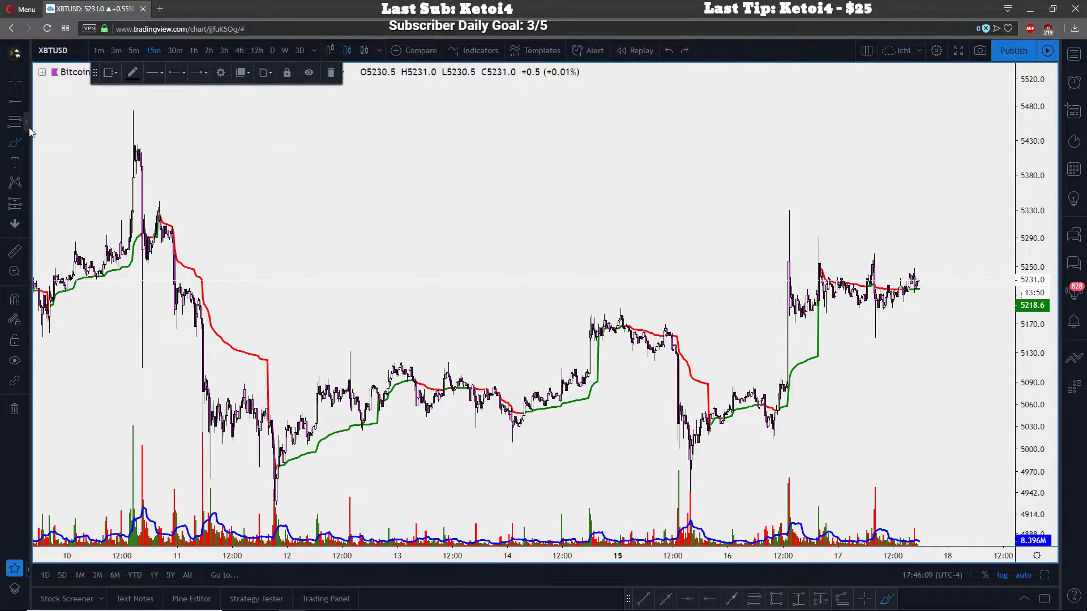
Switch to the crosshair, zoom onto 16–17 Apr bars, and activate Fib Retracement with Alt+F
left_click(26, 83)
left_click(17, 84)
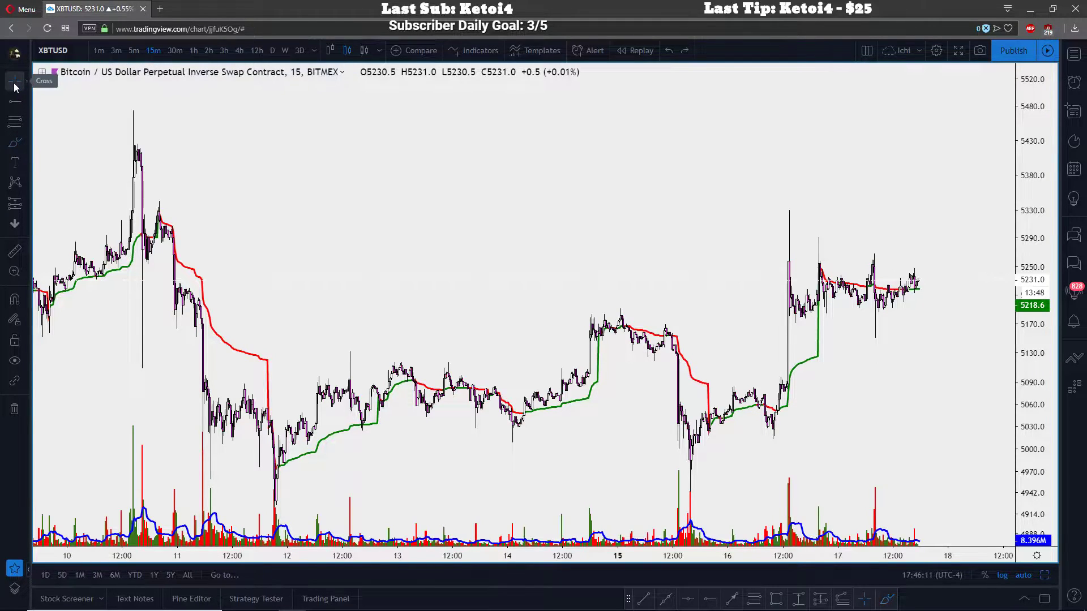
left_click_drag(575, 171, 547, 170)
scroll(547, 171, "up", 3)
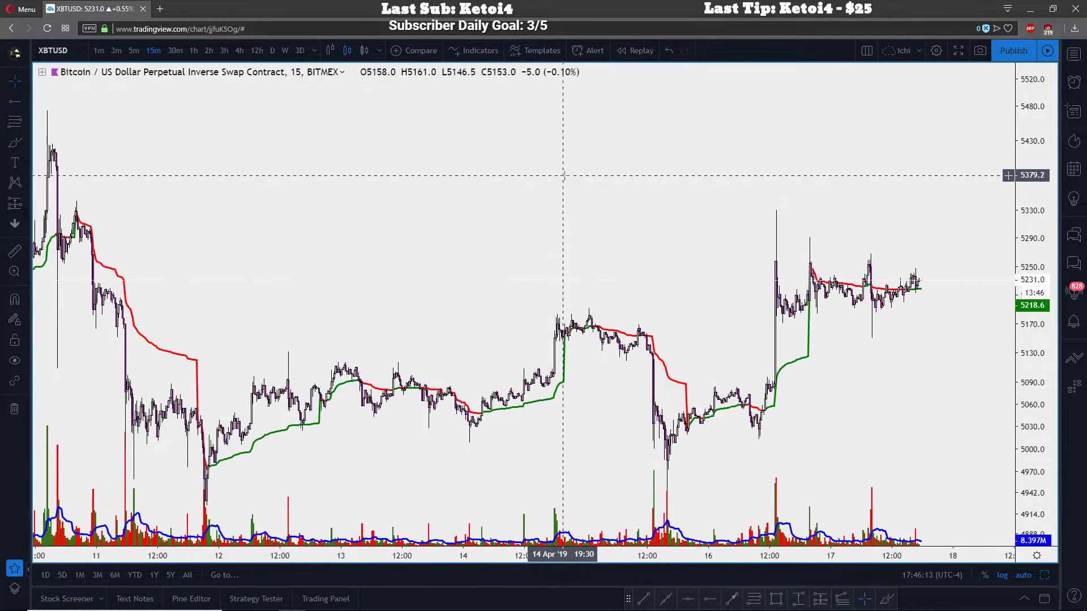
scroll(838, 318, "up", 2)
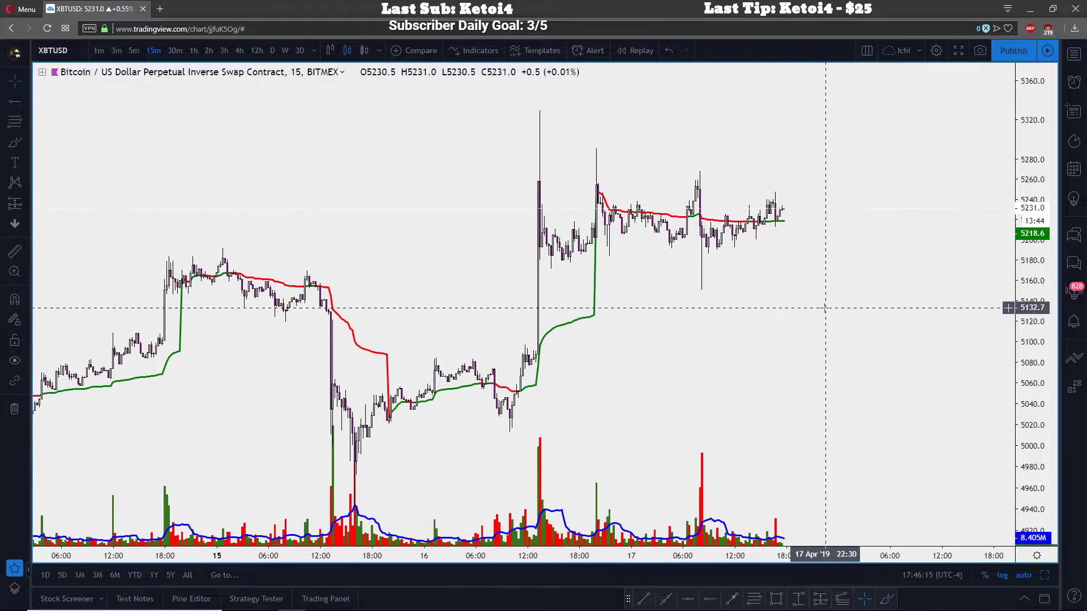
left_click_drag(823, 308, 696, 316)
left_click_drag(703, 240, 806, 279)
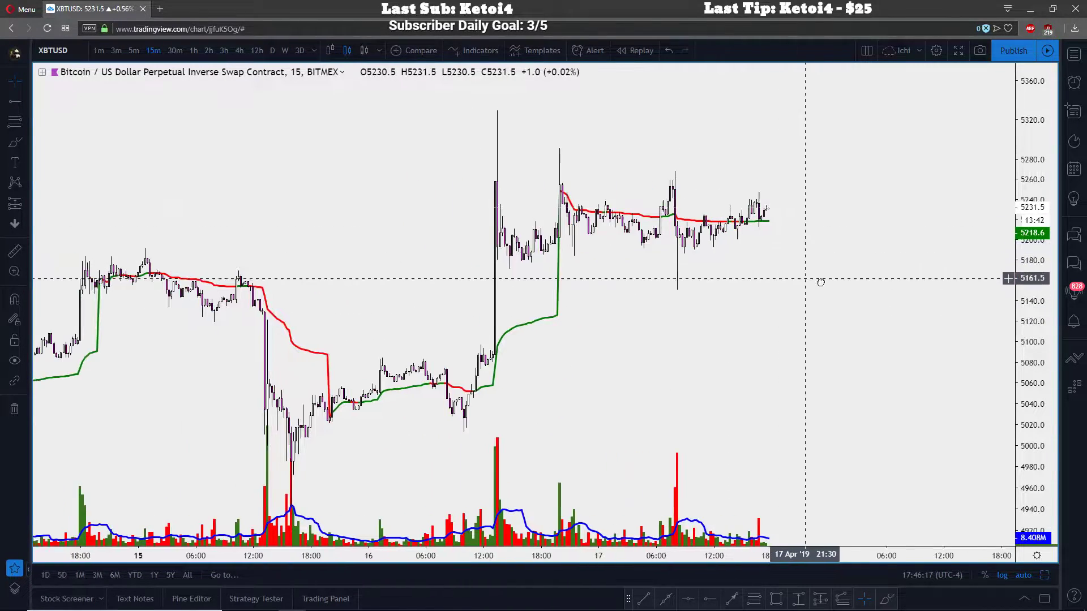
scroll(845, 289, "up", 2)
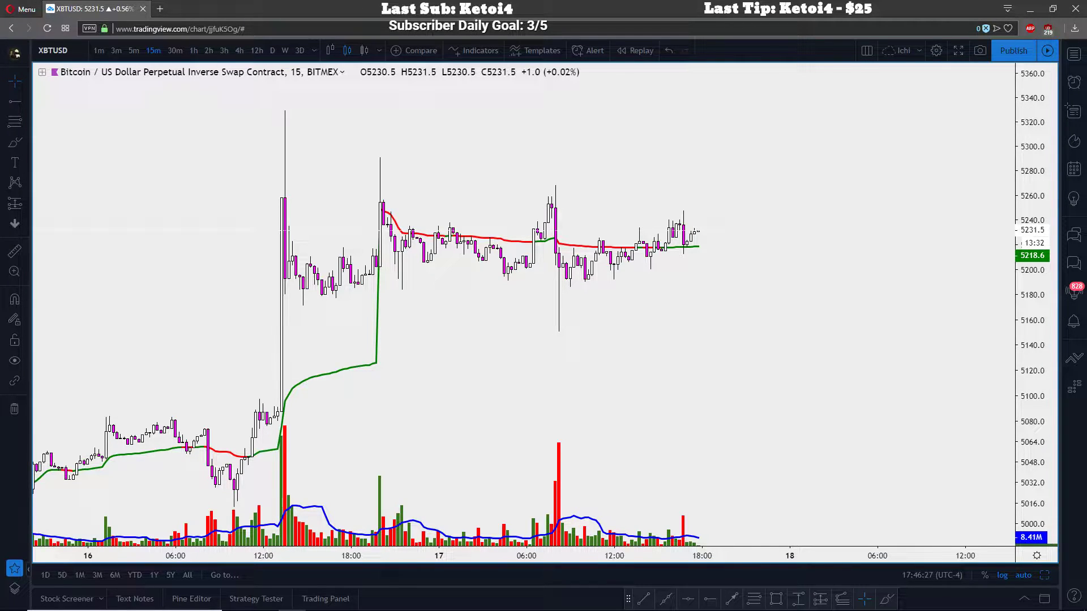
left_click_drag(761, 372, 768, 372)
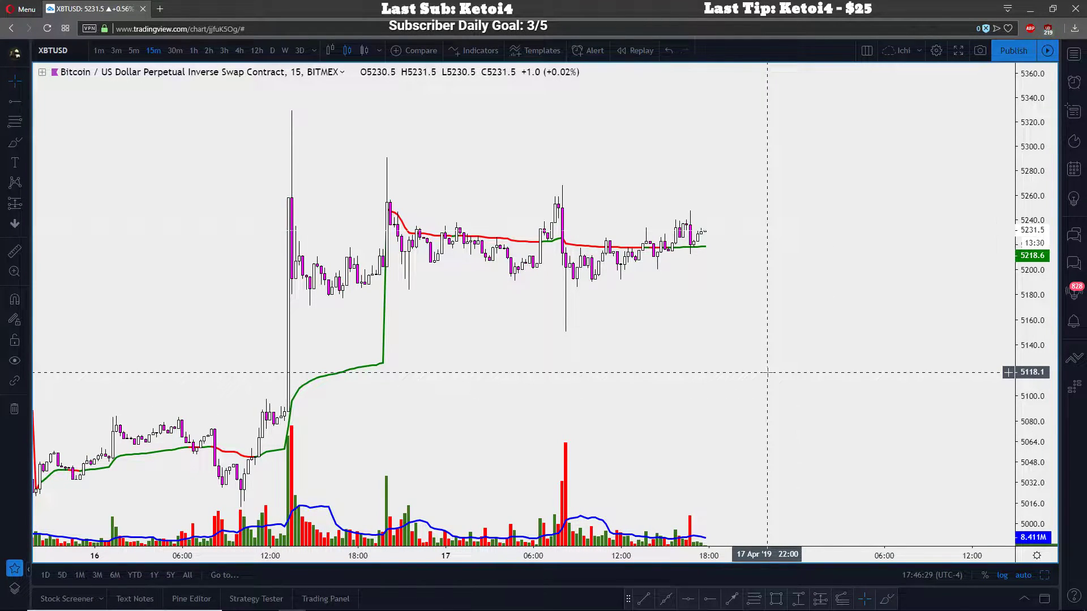
left_click_drag(752, 372, 746, 365)
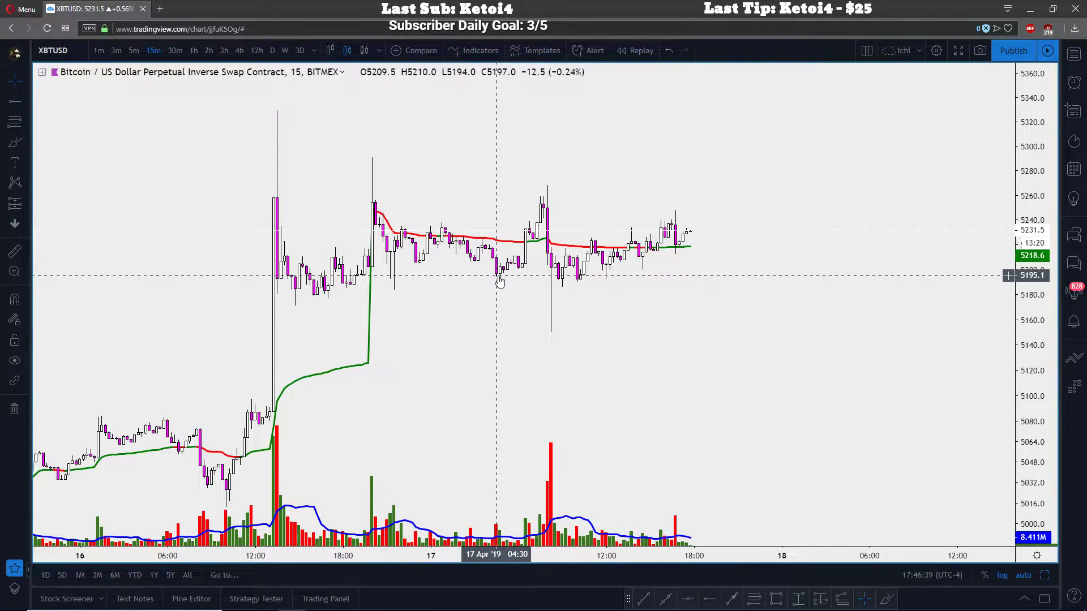
key("alt+f")
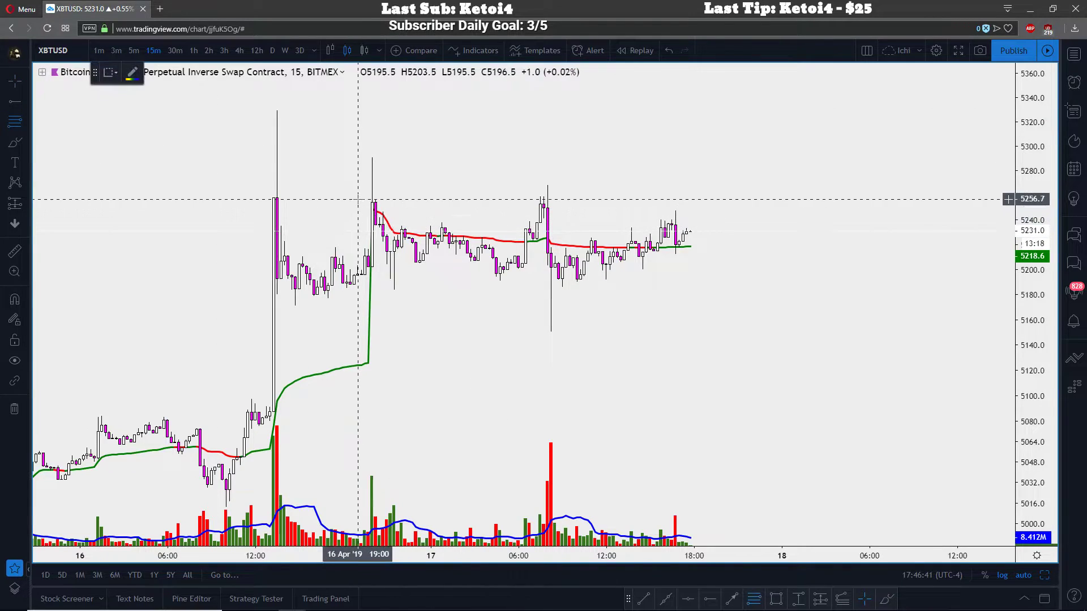
left_click(357, 201)
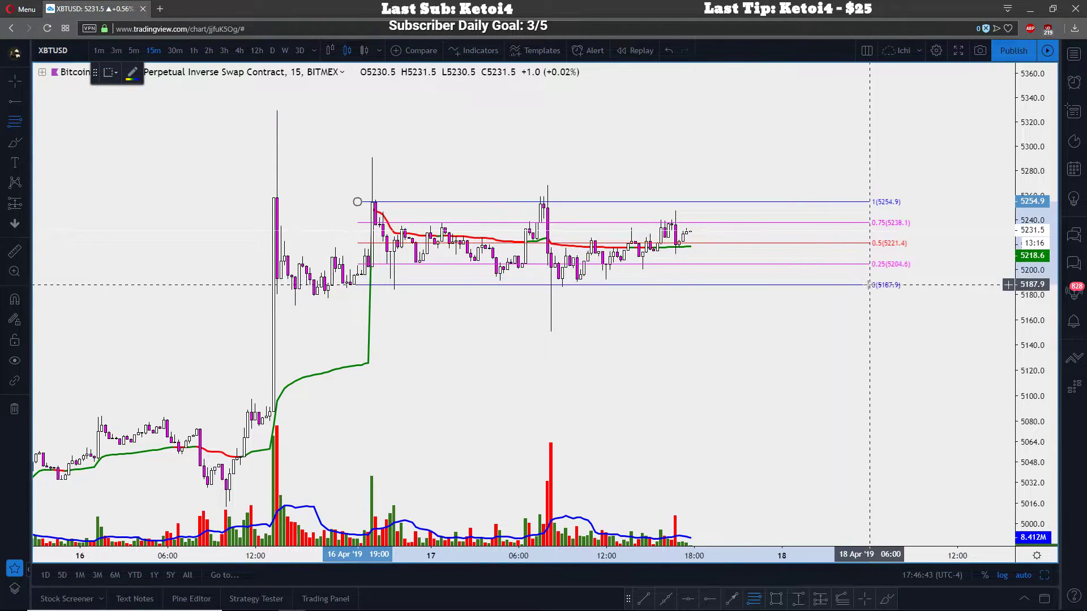
left_click(877, 279)
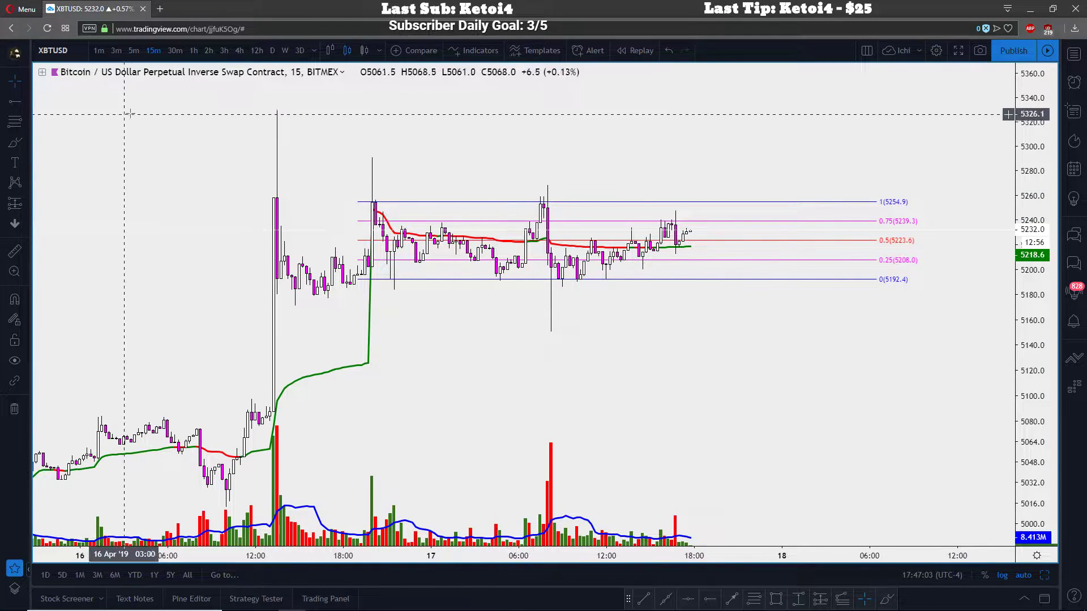
left_click_drag(393, 122, 382, 122)
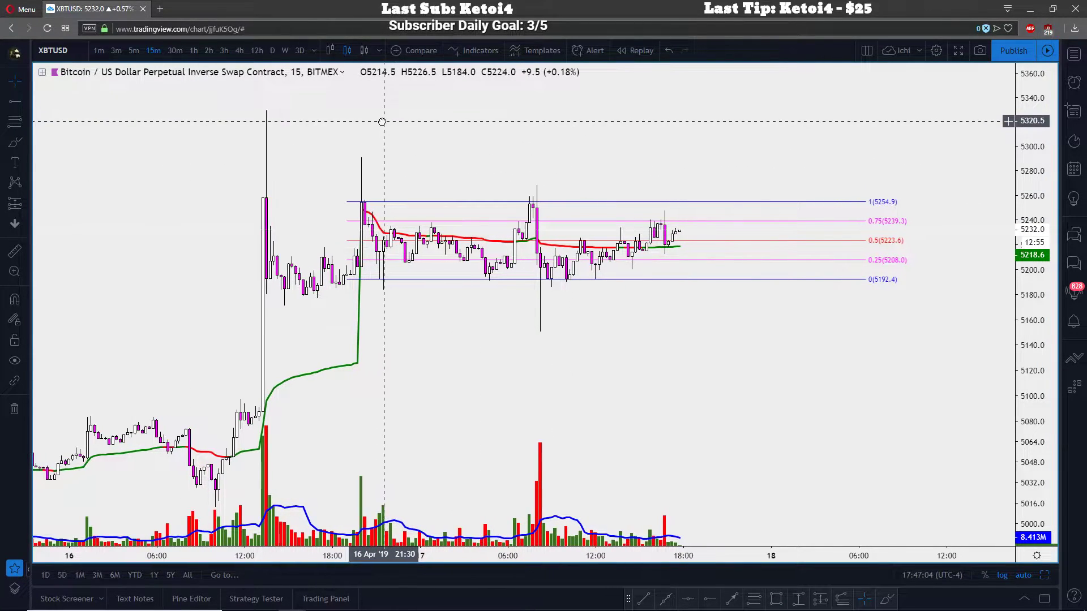
left_click(395, 203)
key("Delete")
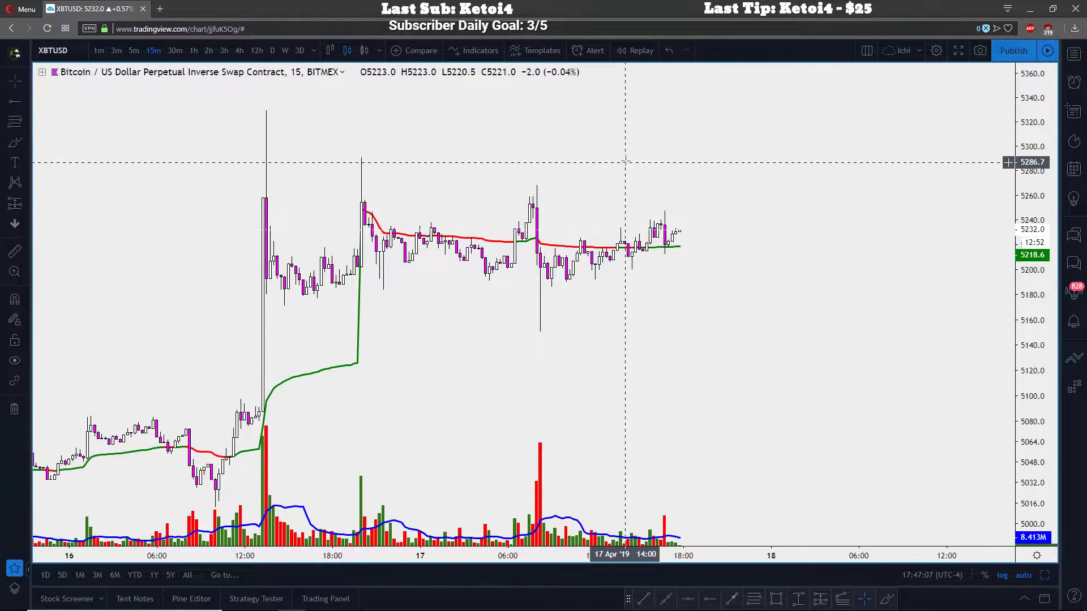
Shift the chart toward 11–15 Apr, briefly opening and closing the Colored VWAP settings unchanged
scroll(589, 163, "down", 2)
scroll(585, 161, "down", 5)
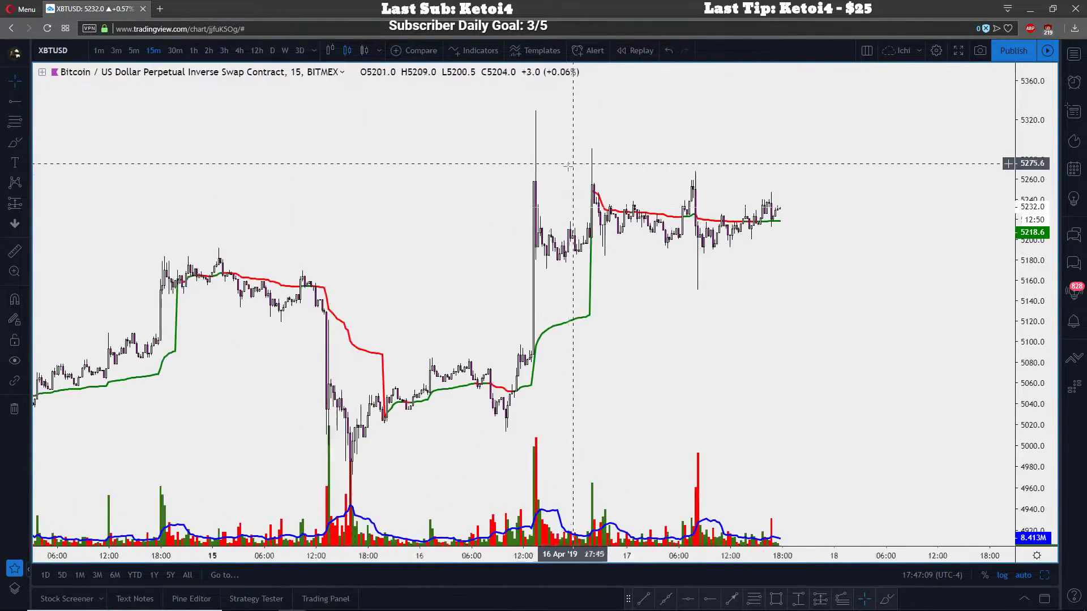
scroll(437, 176, "up", 5)
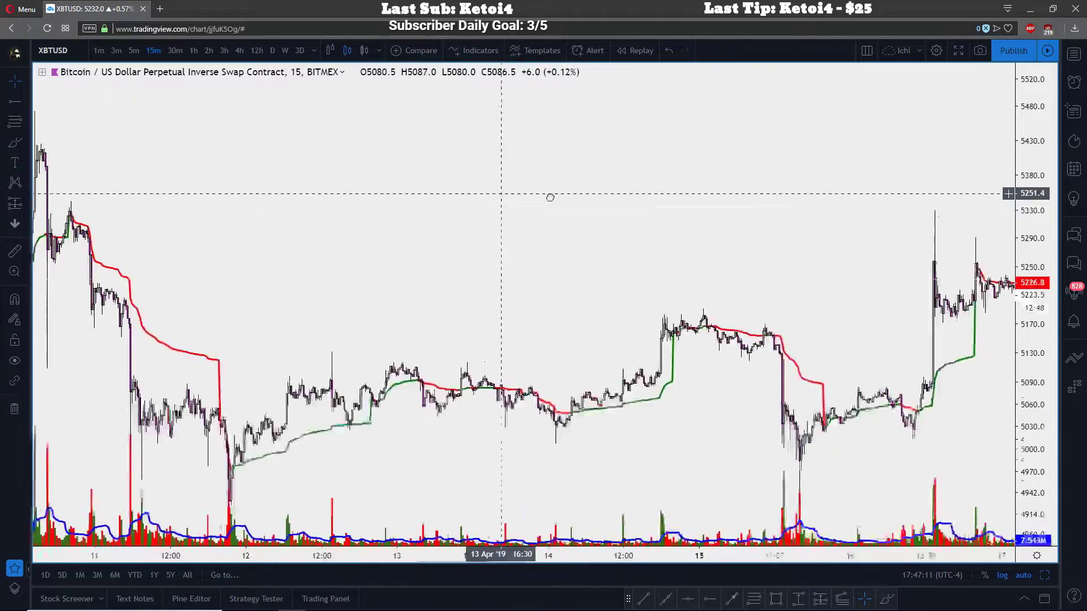
scroll(654, 189, "right", 5)
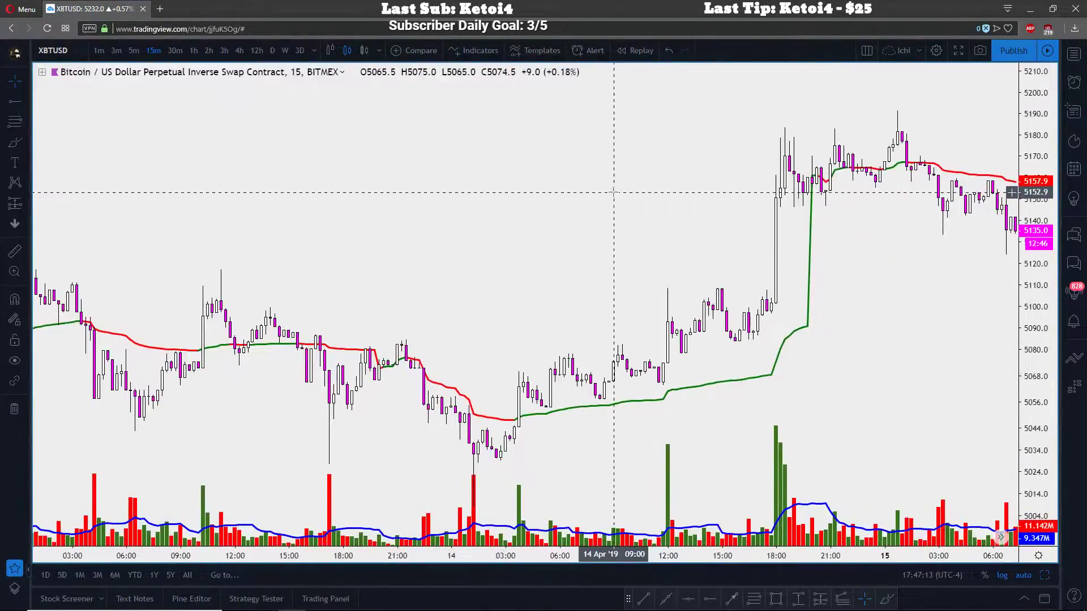
scroll(720, 253, "down", 3)
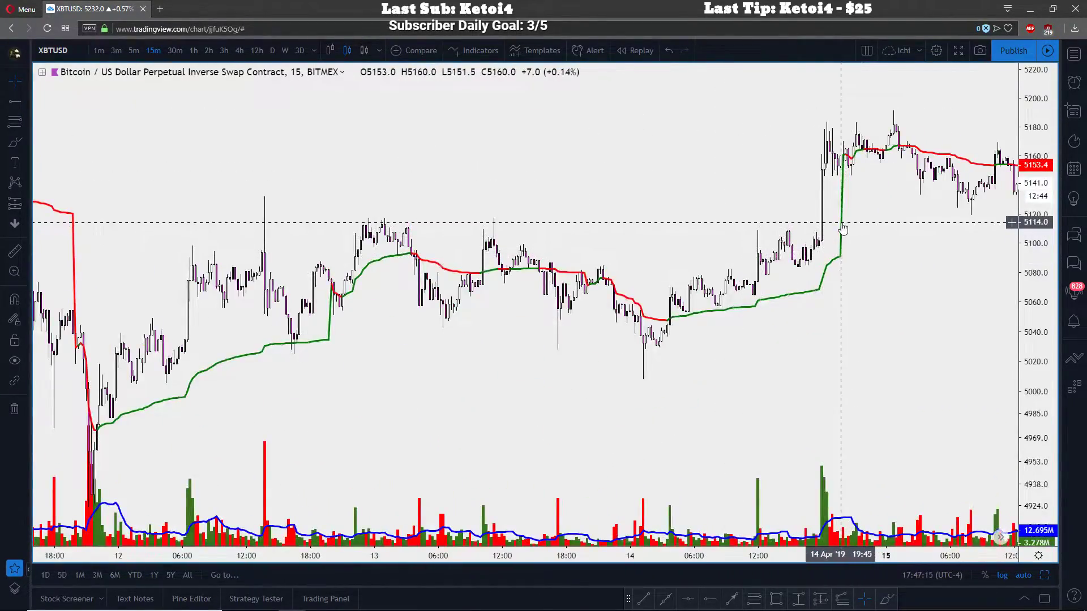
double_click(841, 227)
left_click(628, 238)
scroll(748, 141, "right", 2)
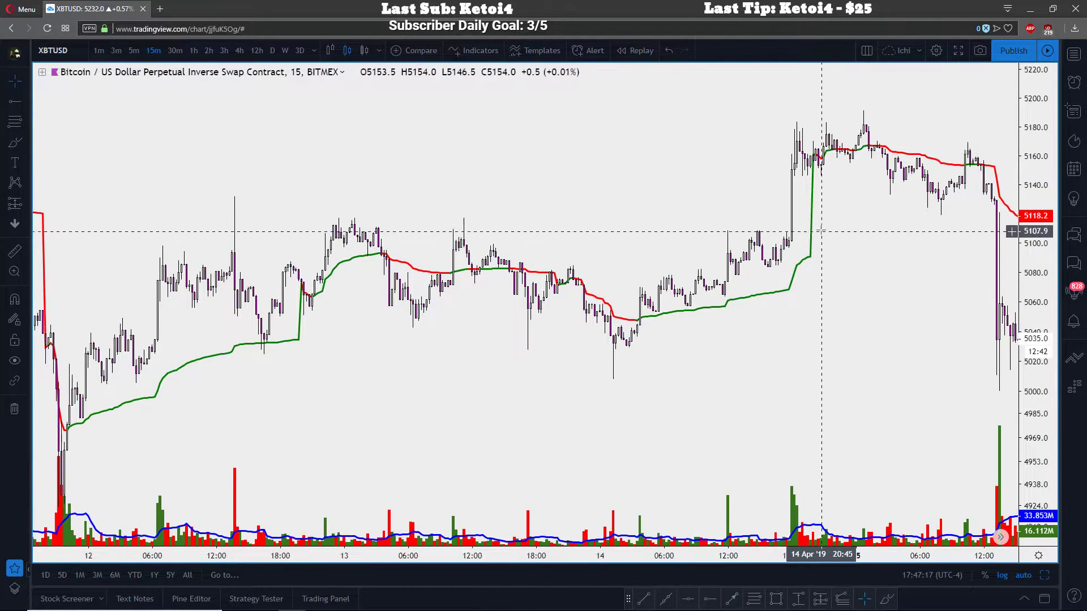
Enable Session Breaks in the Chart Settings Timezone/Sessions options
left_click(936, 51)
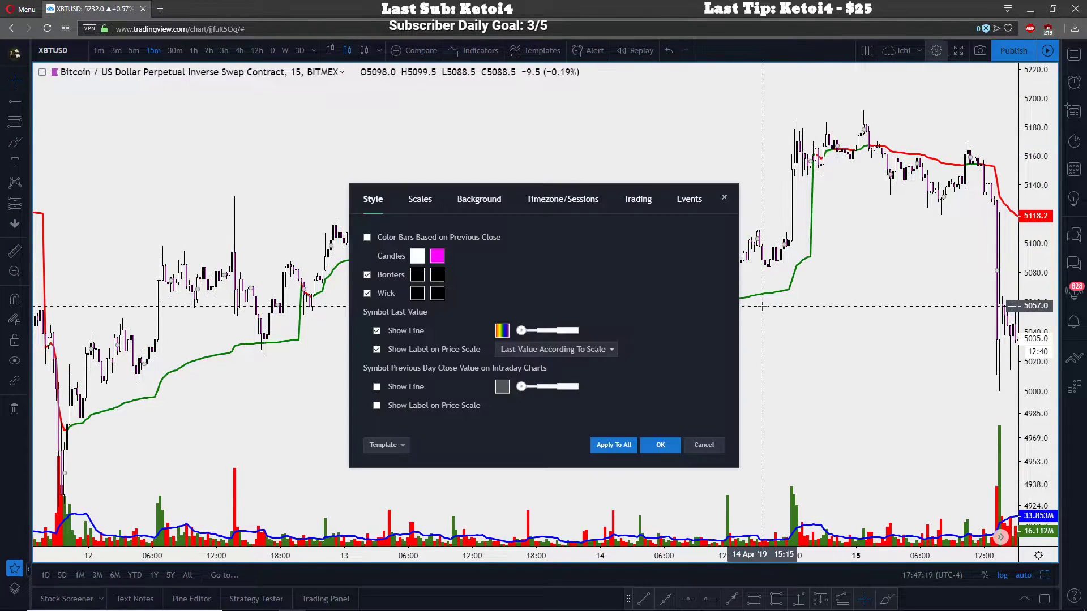
left_click(484, 199)
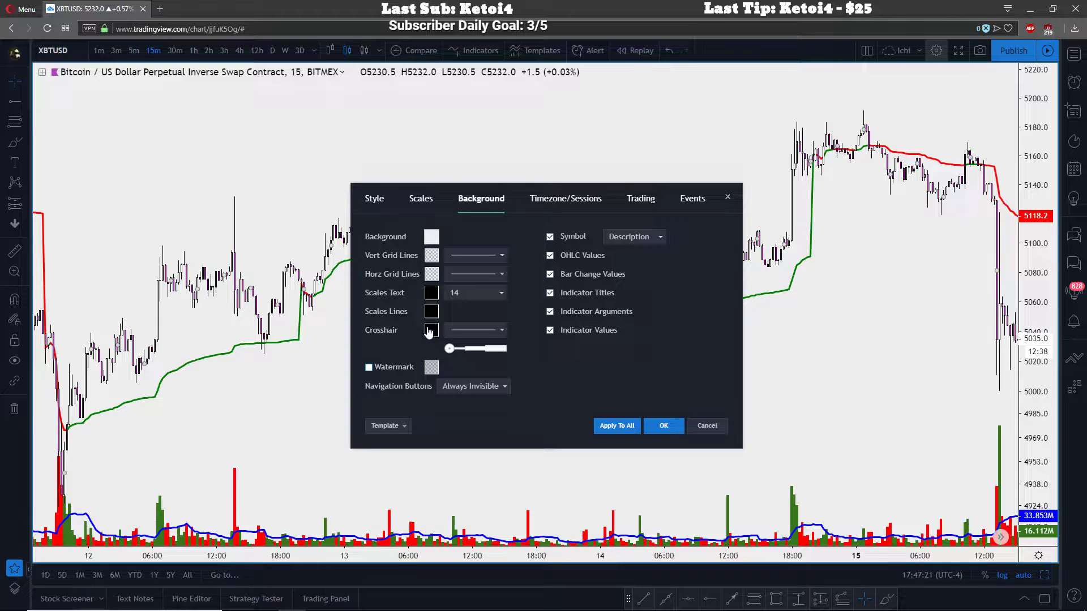
left_click(578, 199)
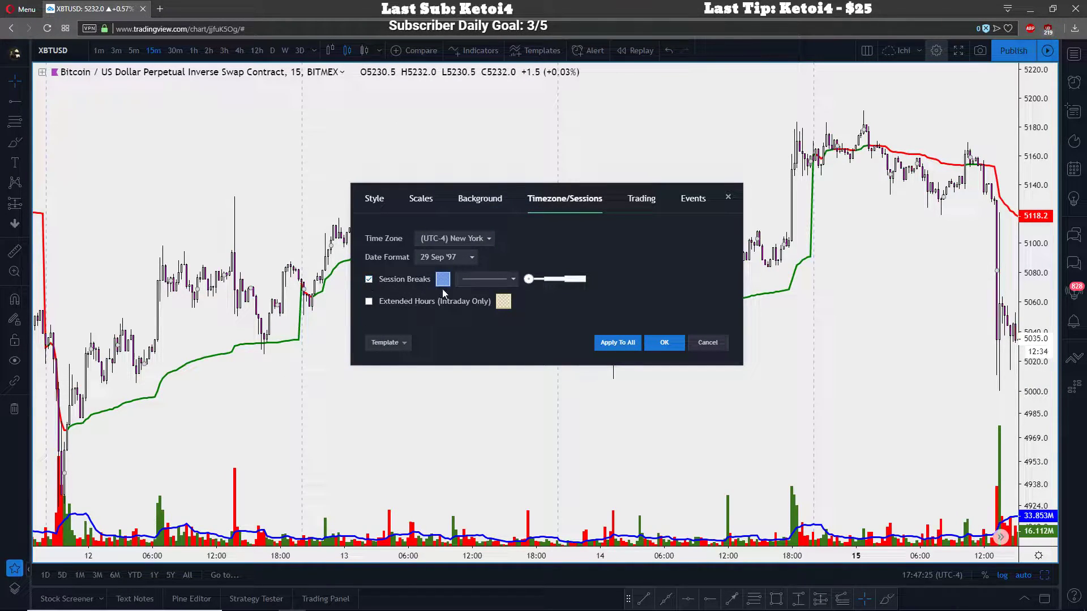
left_click(664, 342)
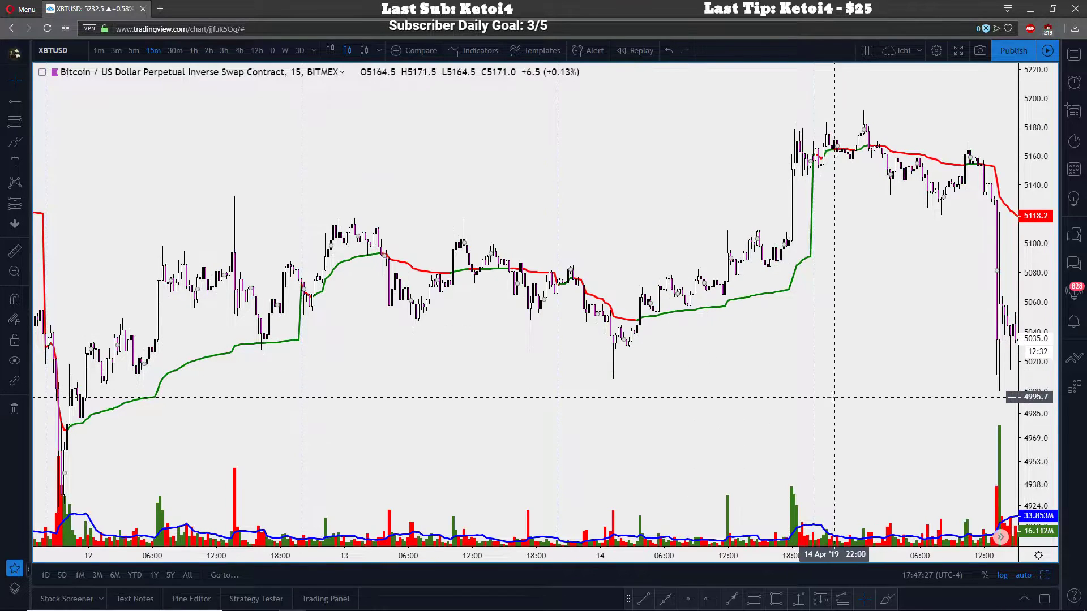
Pan and zoom the chart to span 12–16 Apr, then select the Brush tool
left_click_drag(800, 396, 705, 424)
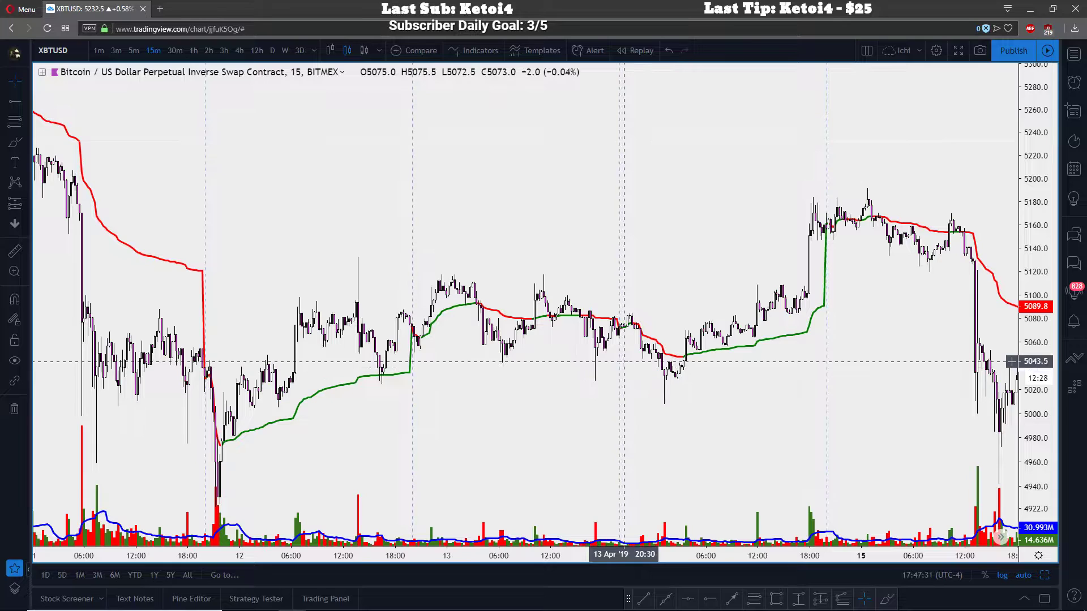
scroll(623, 359, "down", 4)
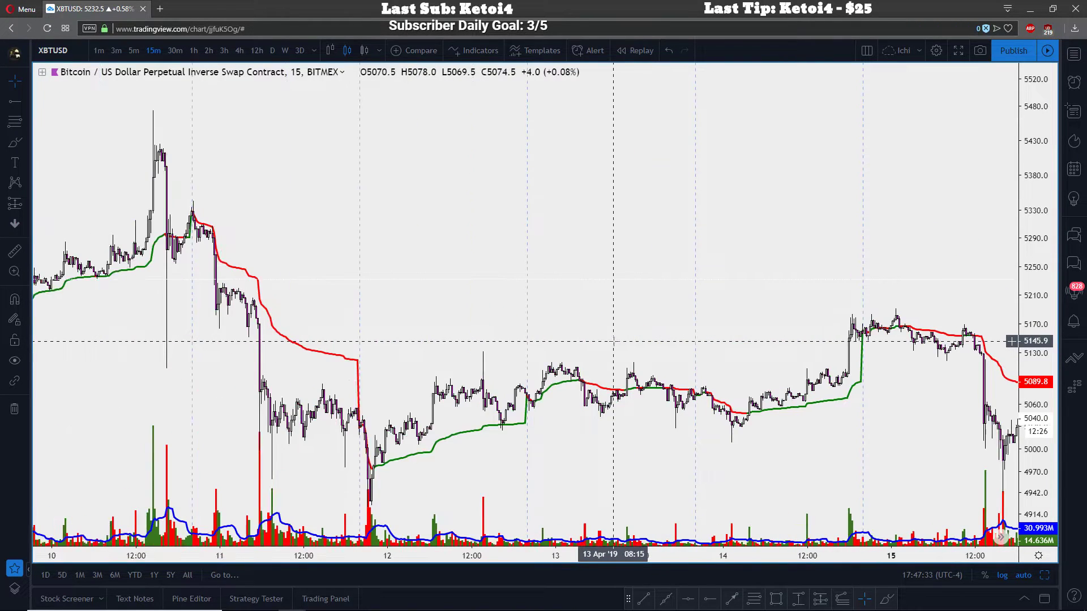
scroll(613, 341, "up", 4)
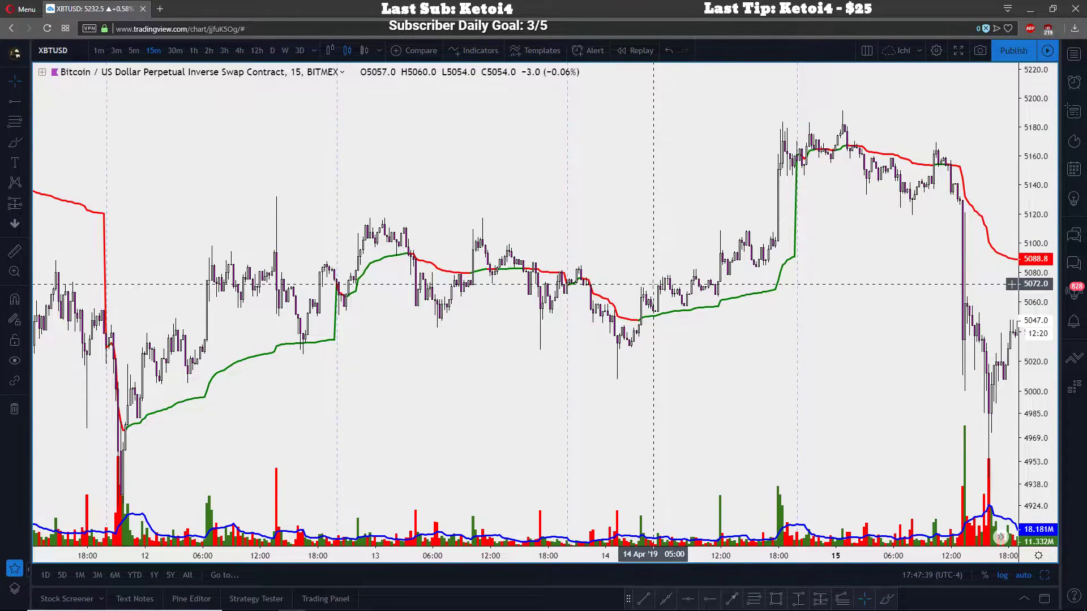
scroll(623, 300, "up", 3)
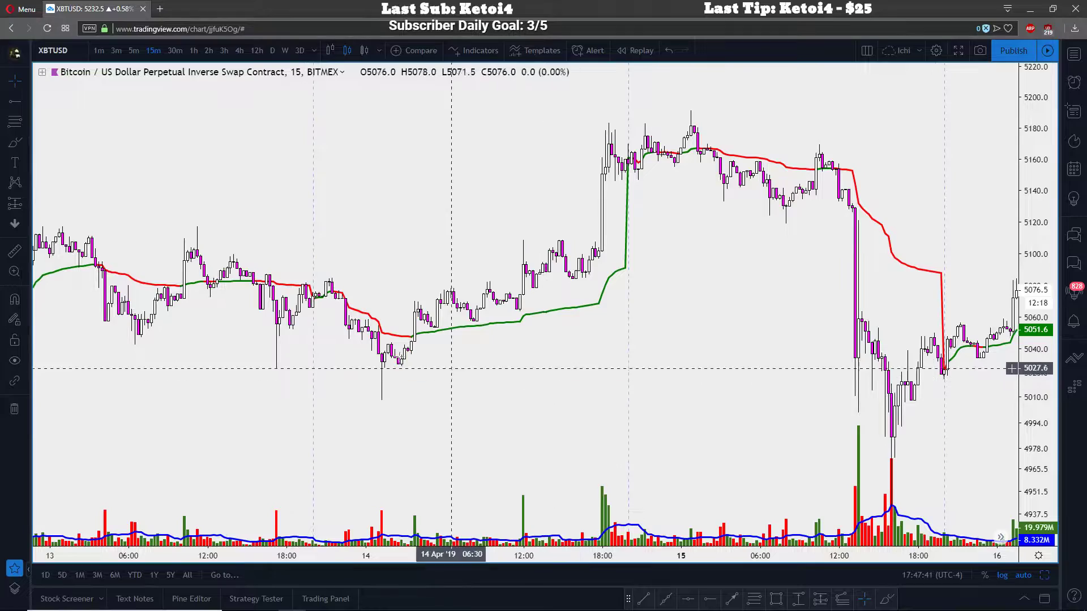
scroll(447, 368, "down", 2)
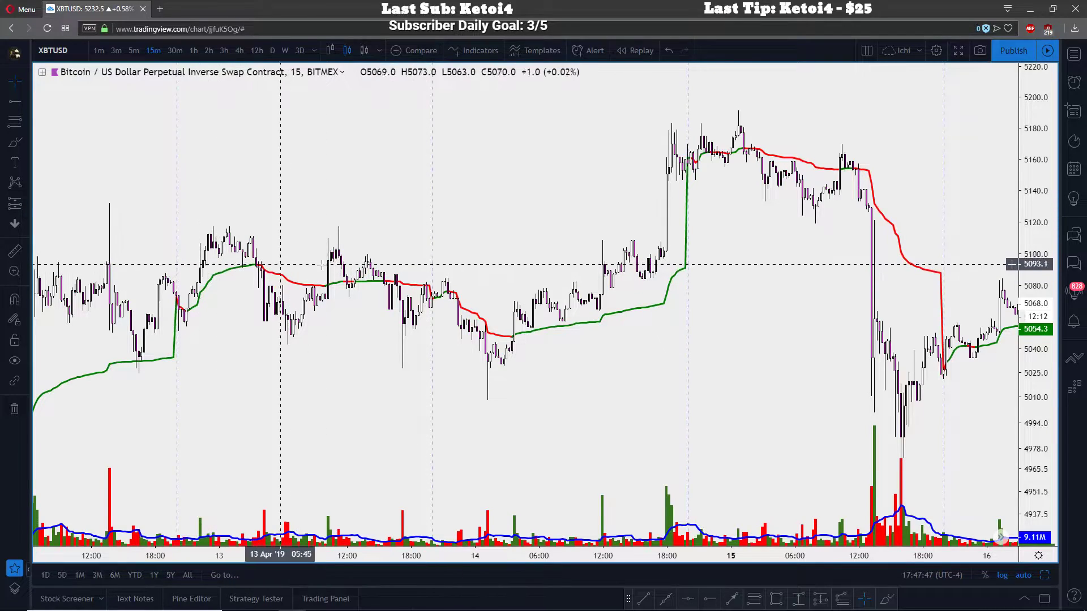
left_click(14, 142)
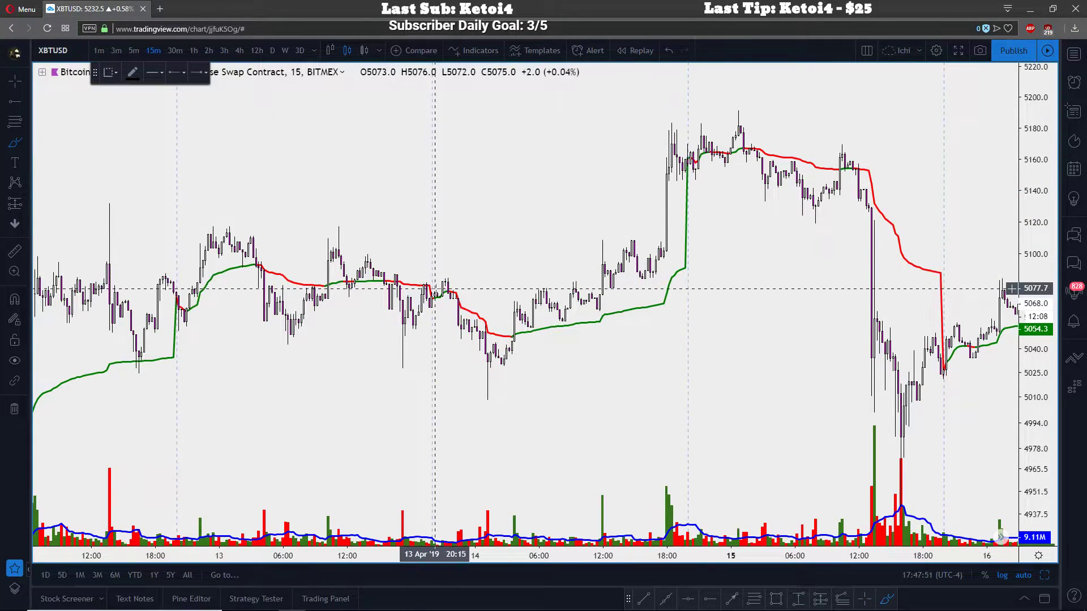
Brush trial ellipses and a freehand line along the 5080 level, undoing and redrawing it
mouse_move(203, 222)
left_mouse_down()
mouse_move(263, 232)
mouse_move(205, 222)
left_mouse_up()
mouse_move(271, 317)
left_mouse_down()
mouse_move(328, 309)
mouse_move(317, 334)
mouse_move(290, 309)
left_mouse_up()
left_click(669, 51)
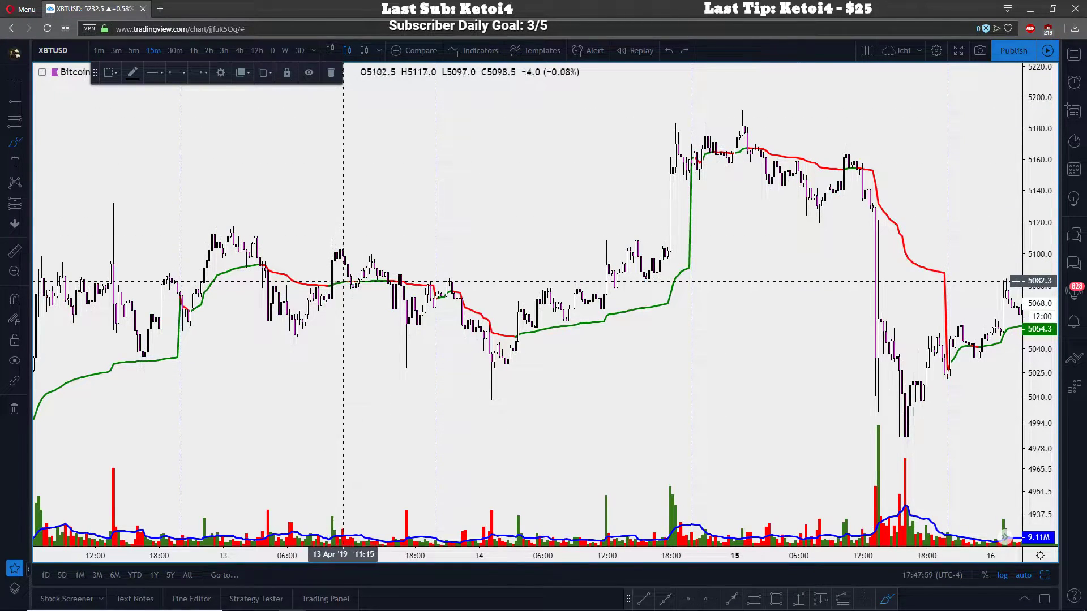
left_click_drag(471, 283, 697, 282)
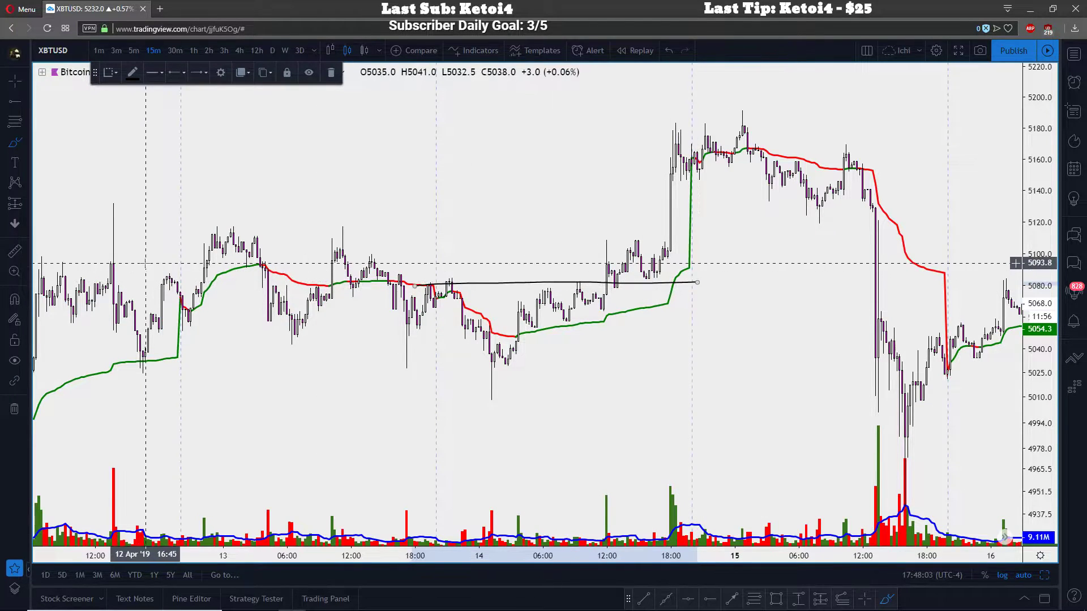
key("ctrl+z")
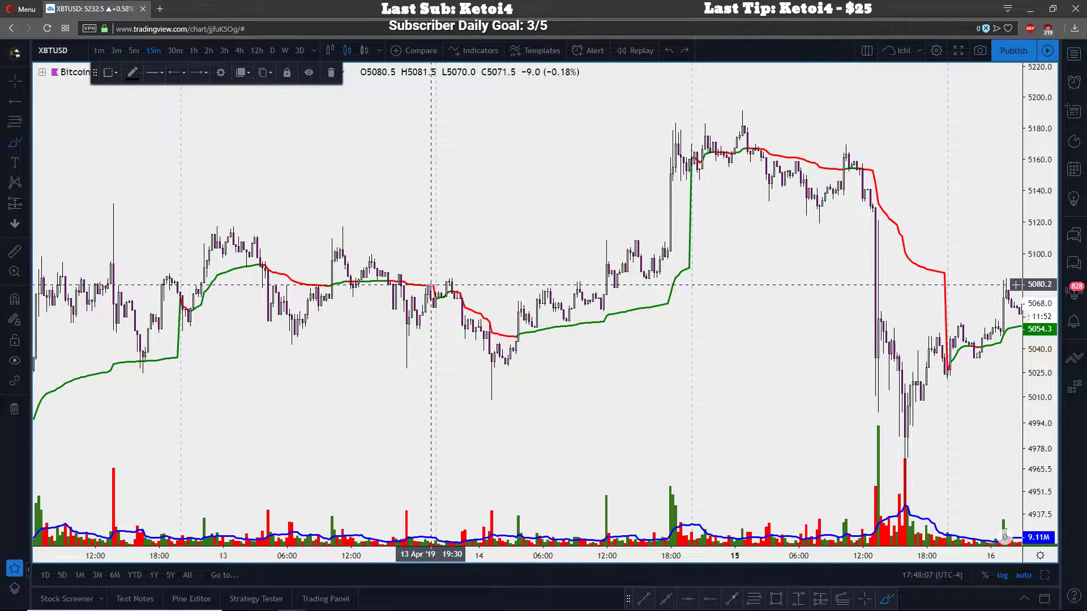
key("ctrl+y")
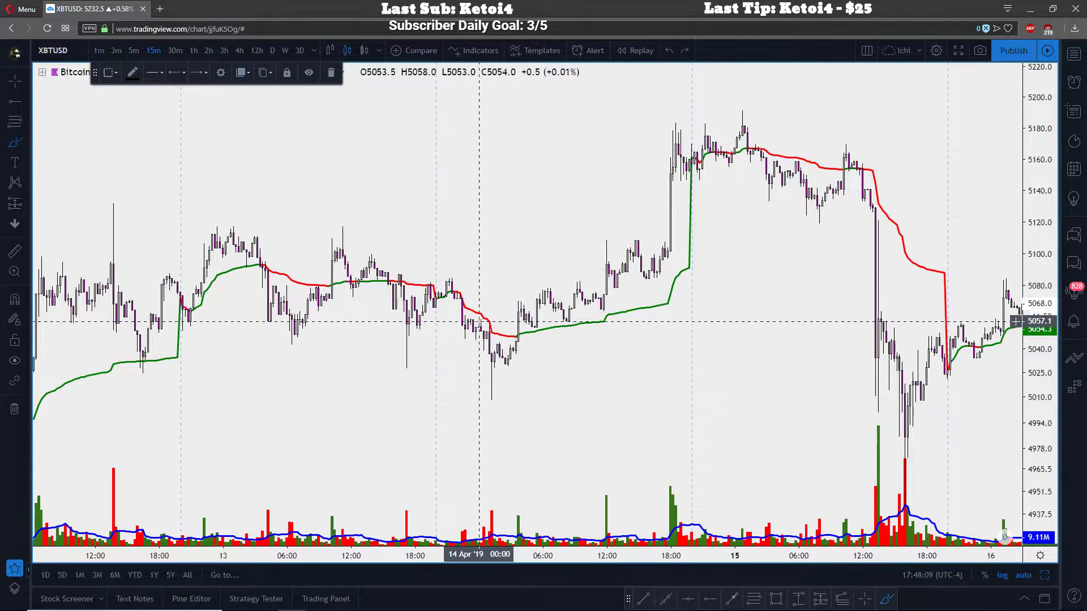
left_click_drag(434, 285, 681, 286)
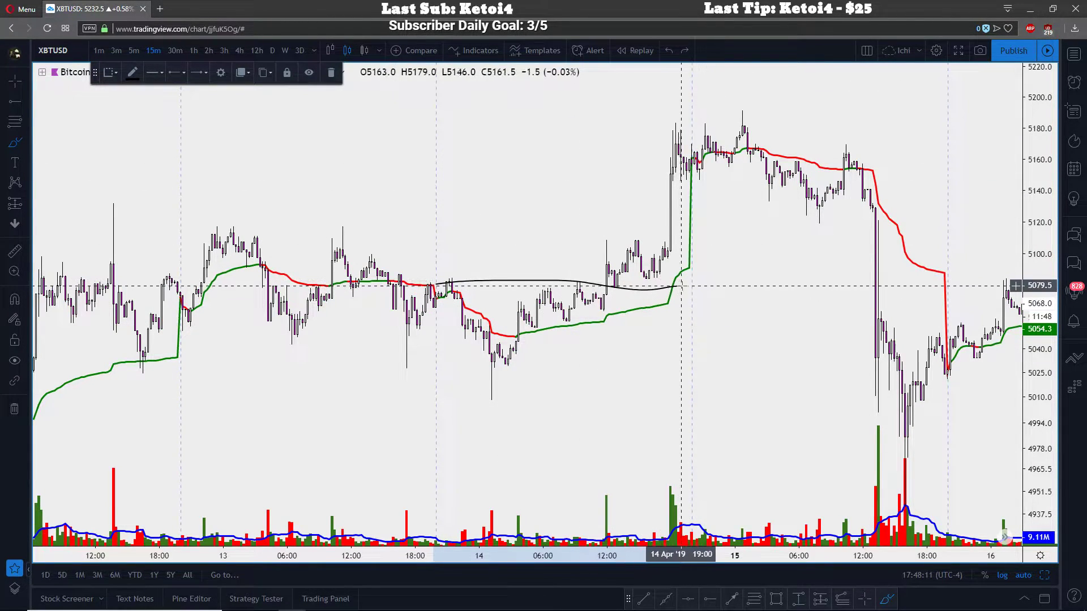
left_click(668, 50)
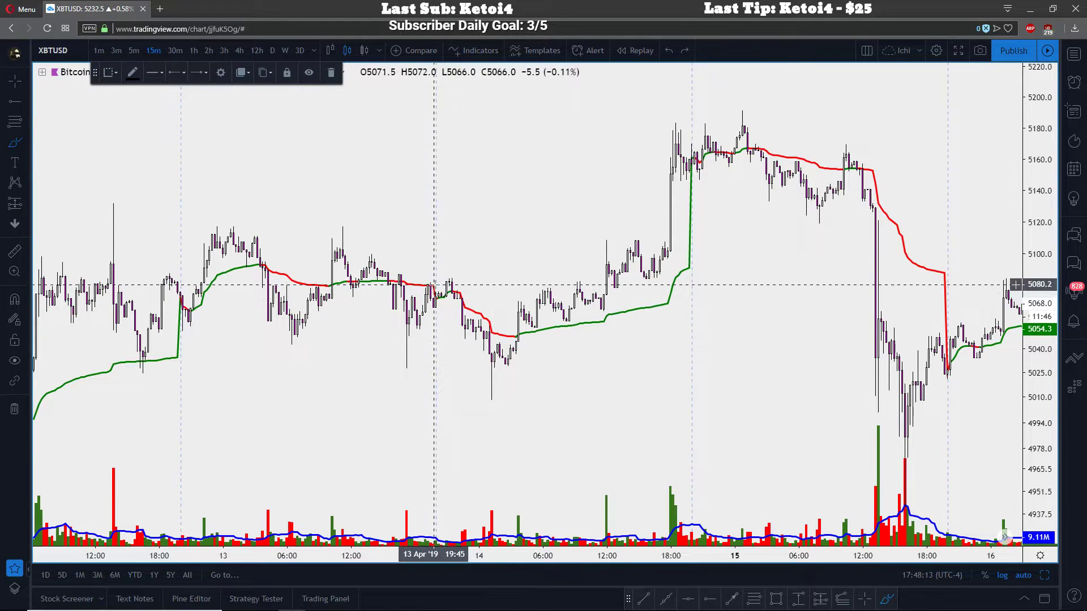
left_click_drag(453, 285, 708, 286)
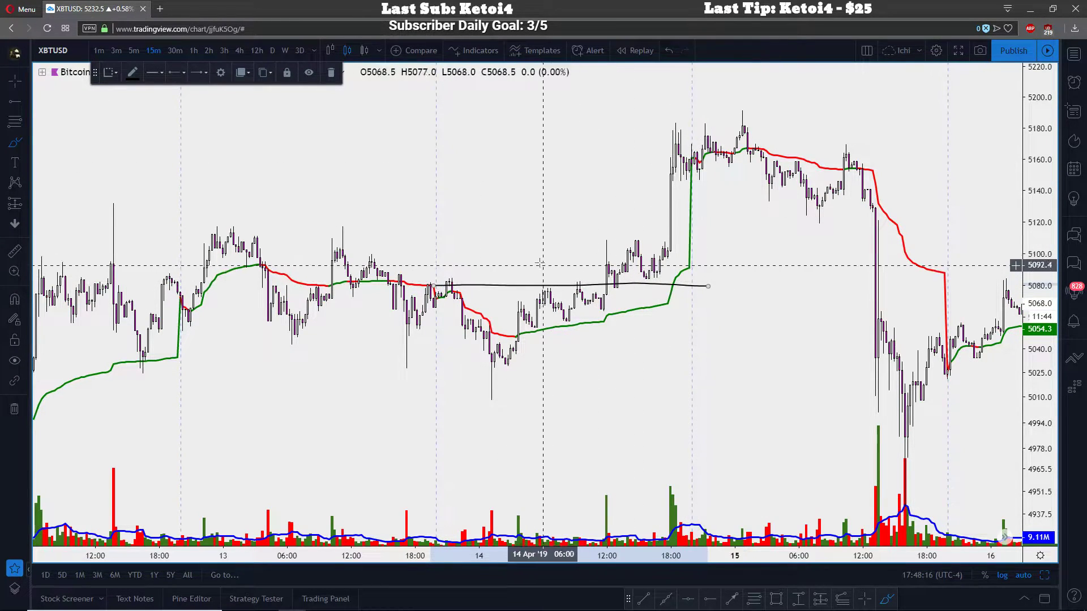
Draw a rectangle over 12 Apr 20:00–13 Apr 20:00, between about 5051.7 and 5132.2
left_click(16, 84)
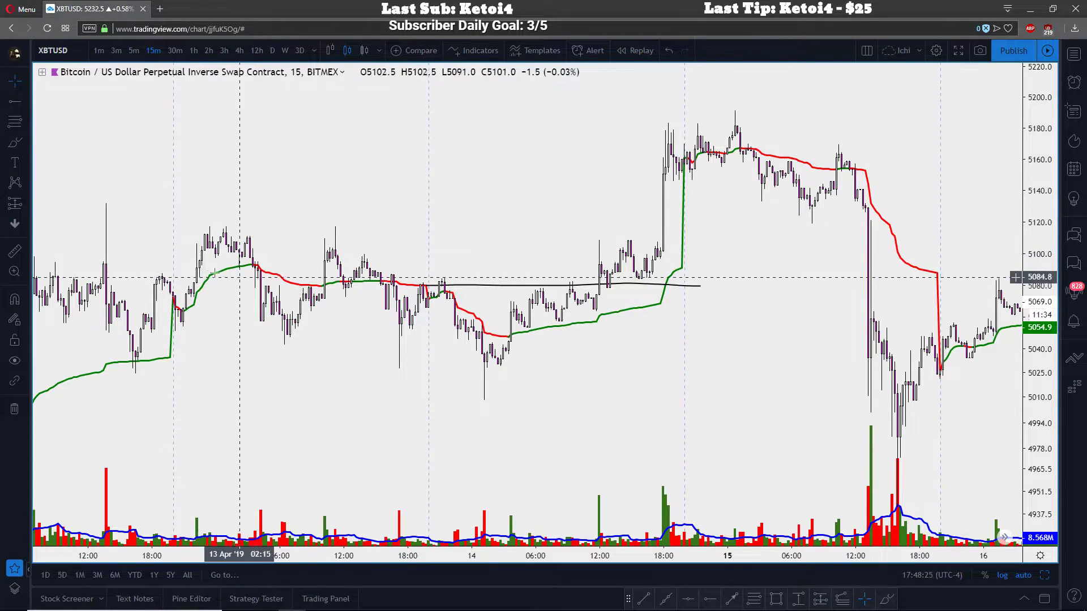
left_click(21, 146)
left_click(57, 166)
mouse_move(173, 330)
left_mouse_down()
mouse_move(431, 304)
mouse_move(429, 203)
left_mouse_up()
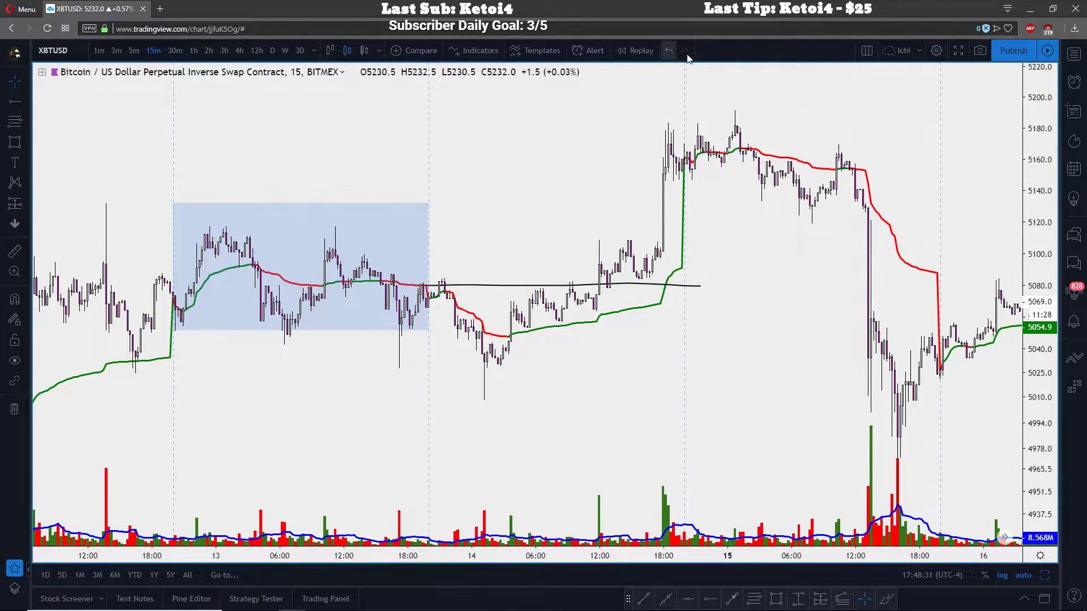
Change the session break line colour to blue in Chart Settings
left_click(938, 51)
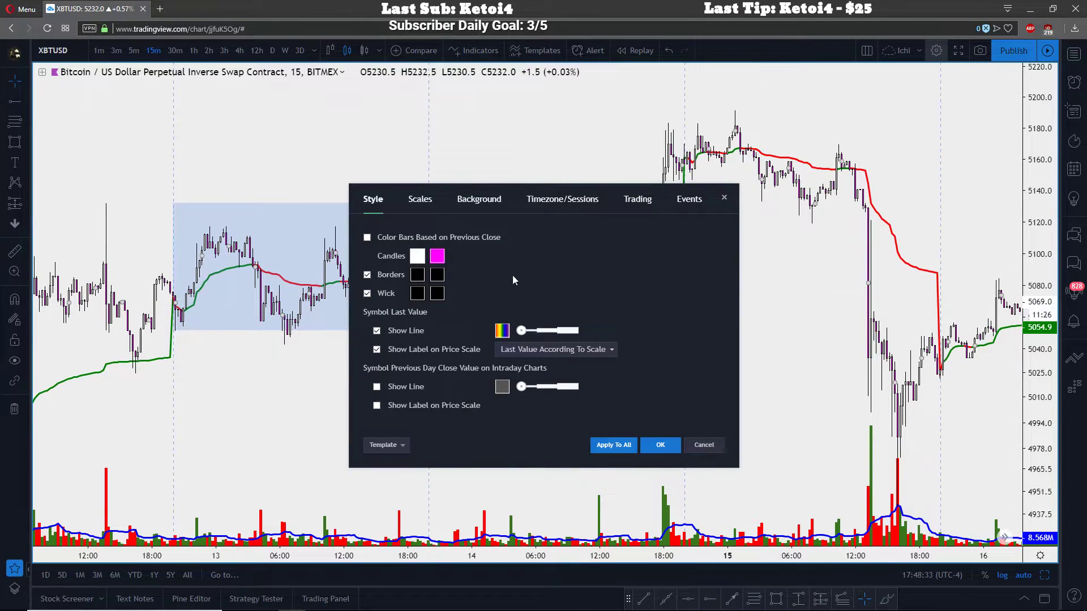
left_click(563, 198)
left_click(441, 279)
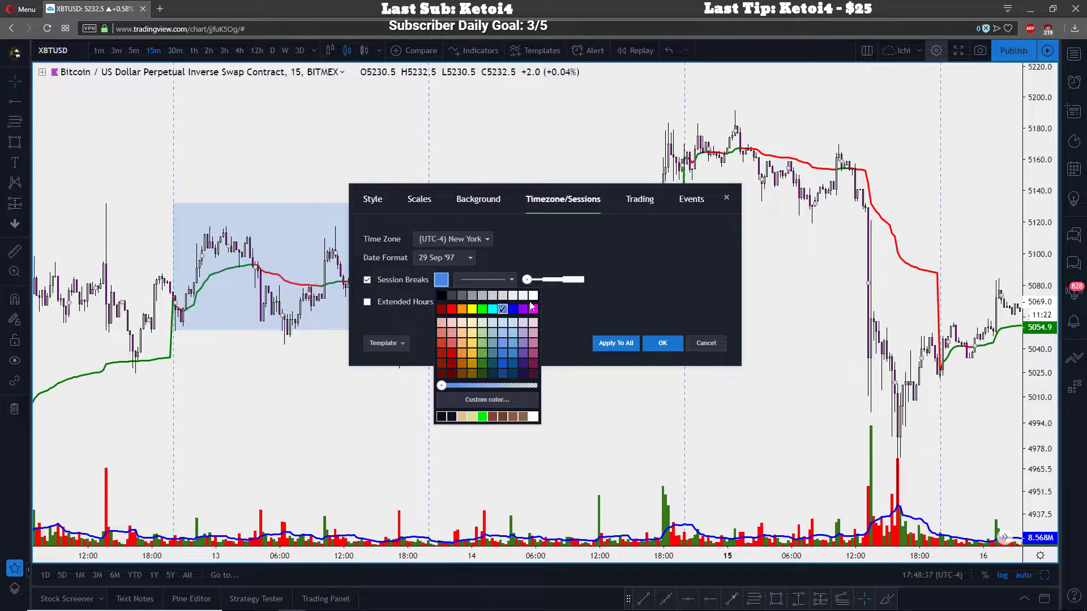
left_click(539, 283)
left_click(665, 347)
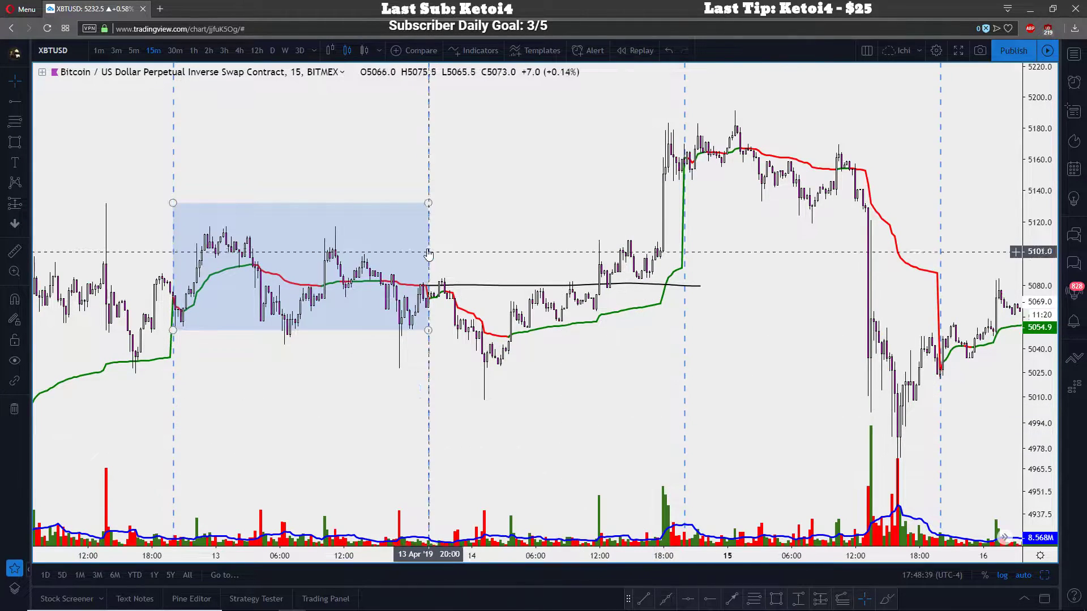
Raise the rectangle's top edge slightly and deselect it
left_click(429, 208)
left_click_drag(429, 208, 428, 203)
key("Escape")
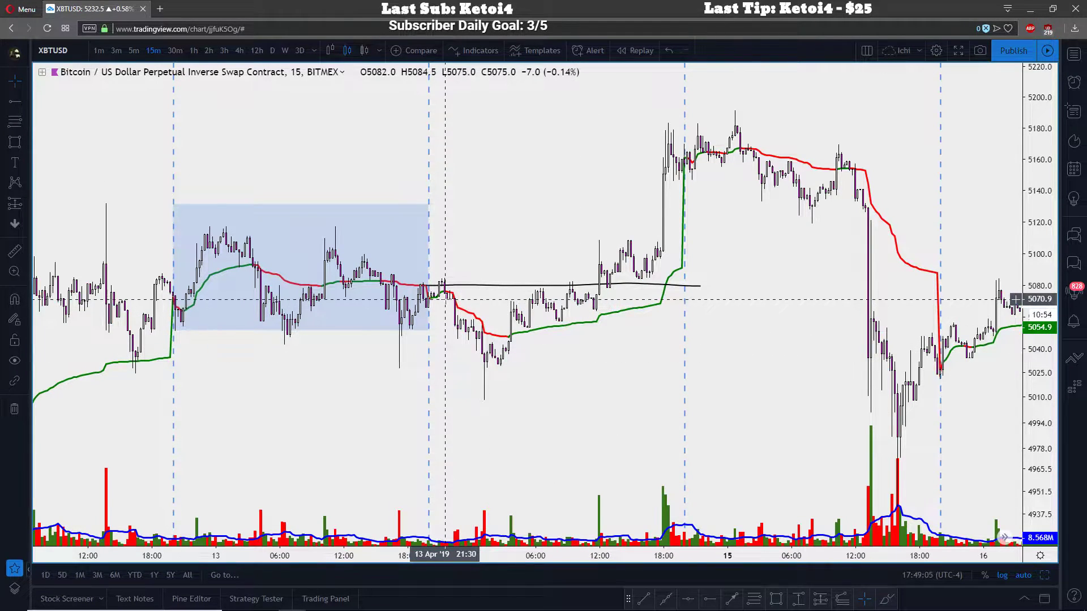
Brush a circle around the 13 Apr evening candles at the ~5080 line, then return to crosshair
left_click(24, 148)
left_click(62, 139)
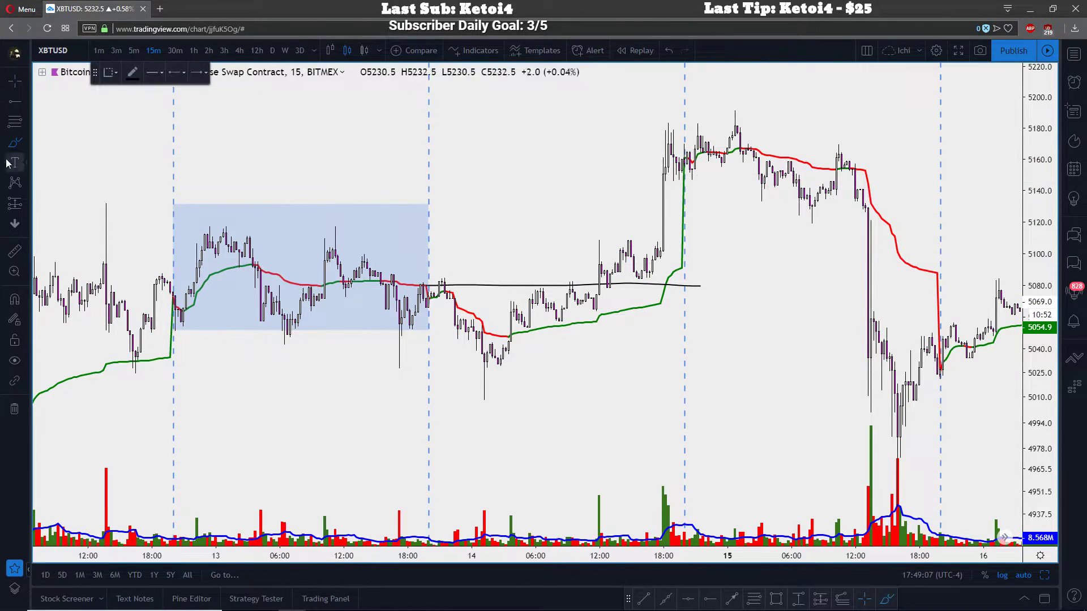
left_click(26, 146)
left_click(29, 143)
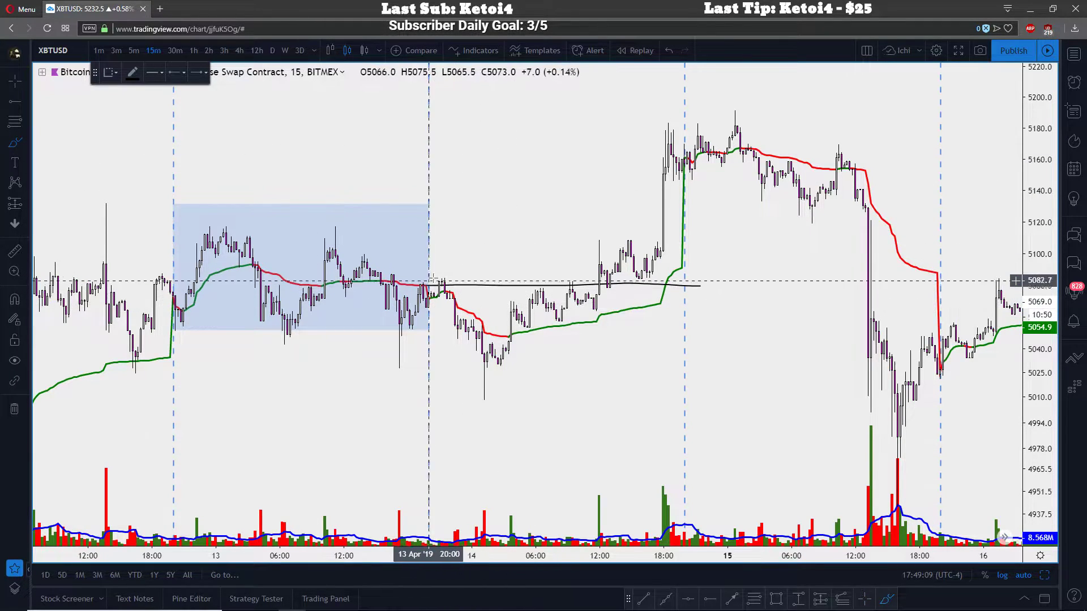
left_click_drag(439, 276, 435, 276)
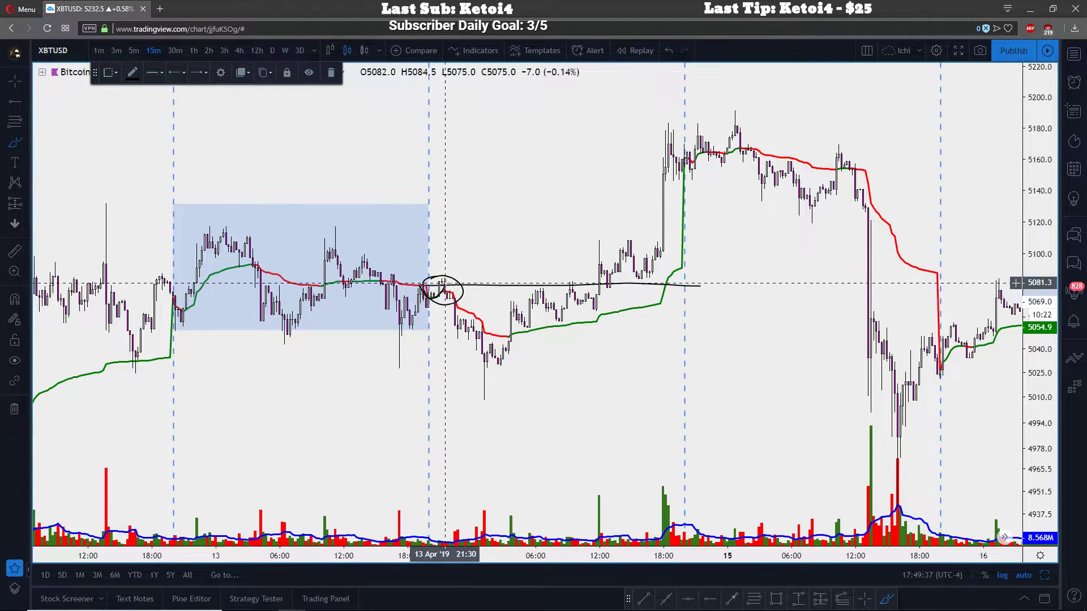
left_click(15, 81)
Frame 13–14 April and undo a stray small brush circle drawn inside the first circle
scroll(344, 162, "up", 5)
left_click_drag(706, 217, 660, 214)
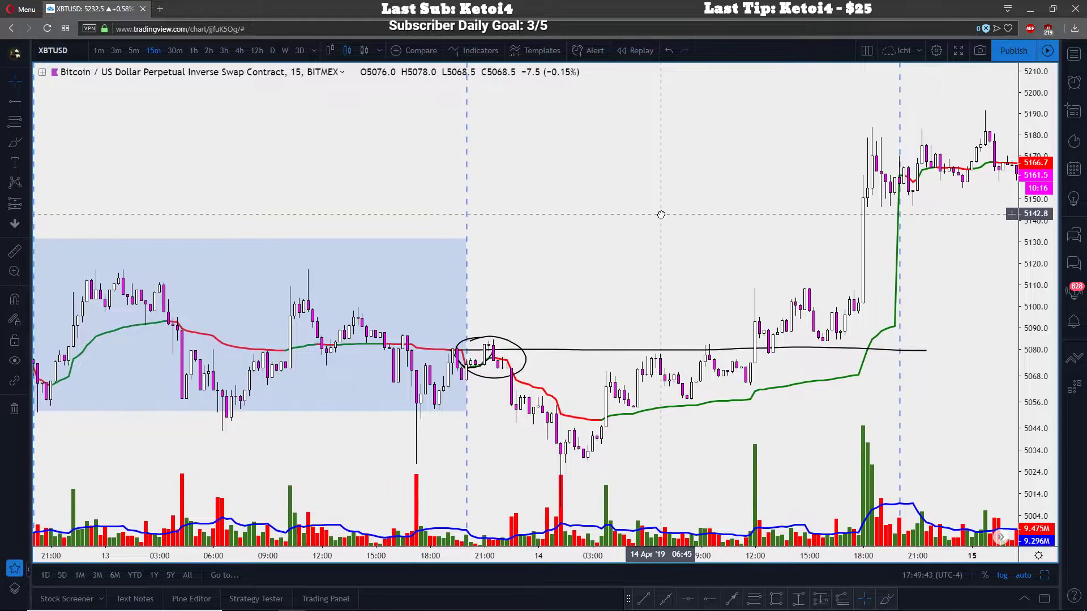
left_click(25, 142)
left_click(56, 140)
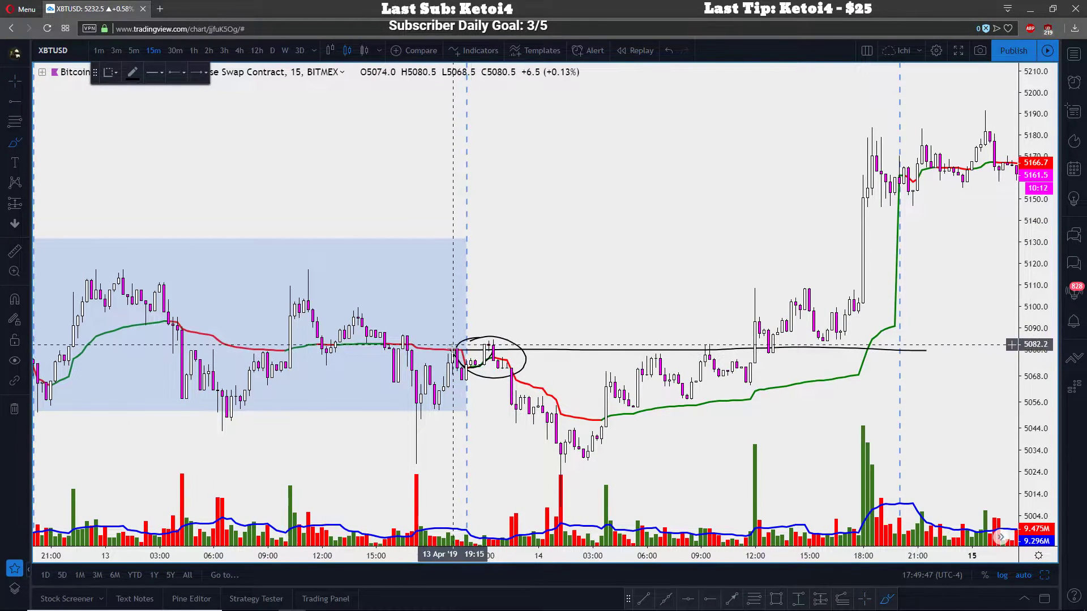
left_click_drag(481, 342, 489, 344)
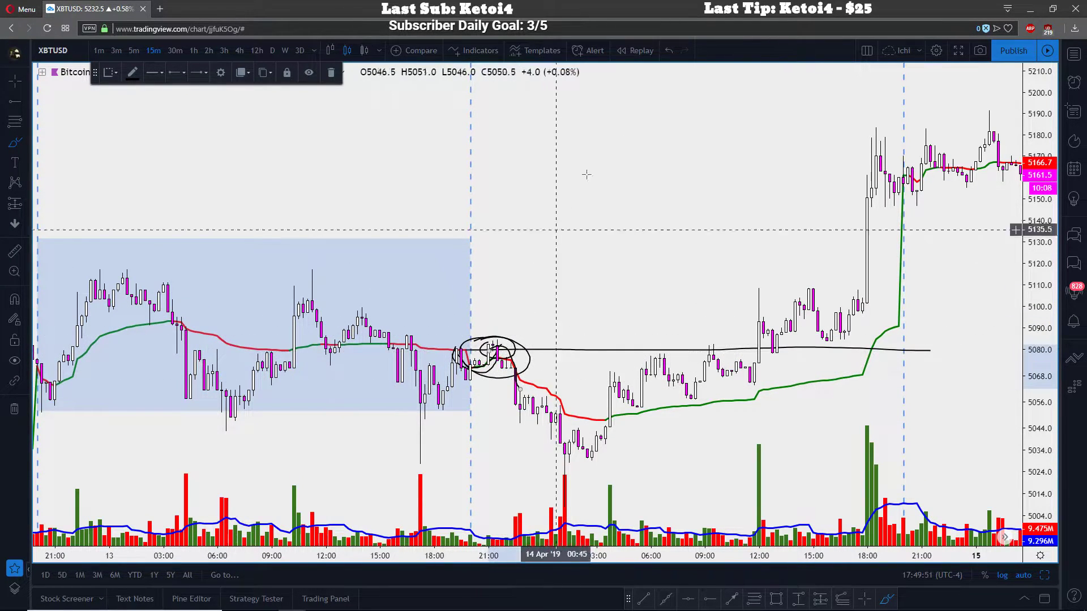
left_click(669, 51)
left_click(669, 51)
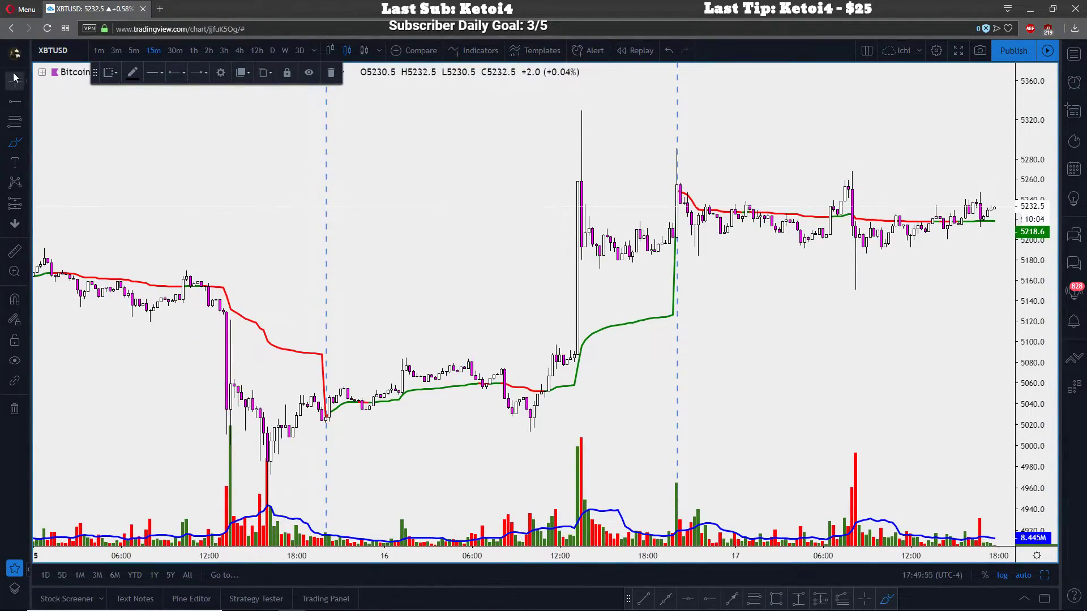
Sketch a freehand loop around the late 13 April candles sliding along the red VWAP toward 5050
scroll(538, 194, "up", 3)
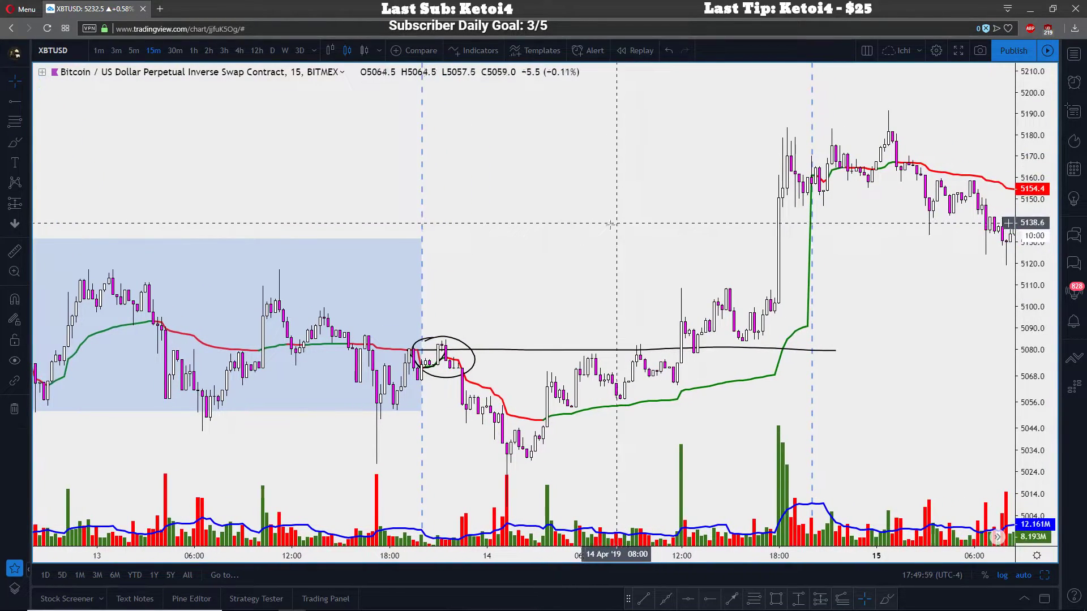
left_click(15, 143)
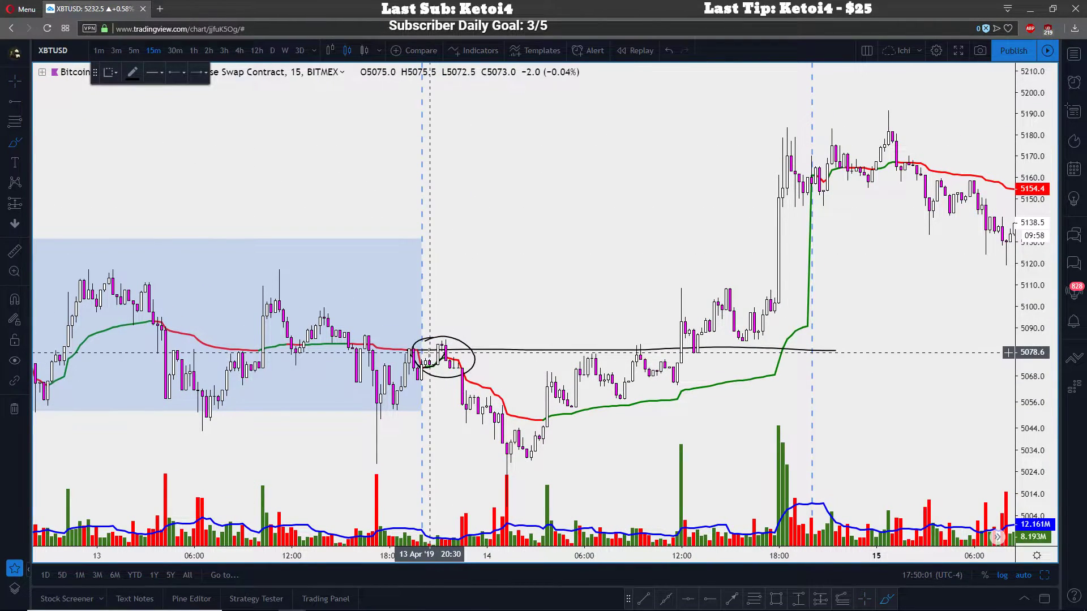
left_click(444, 354)
left_click_drag(462, 354, 502, 398)
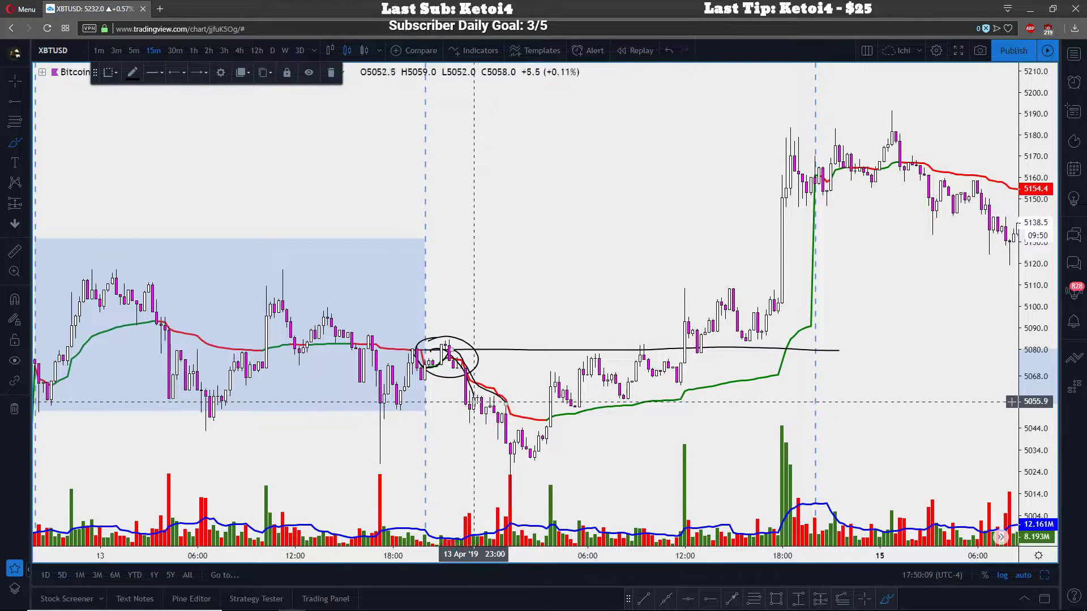
left_click_drag(470, 398, 472, 392)
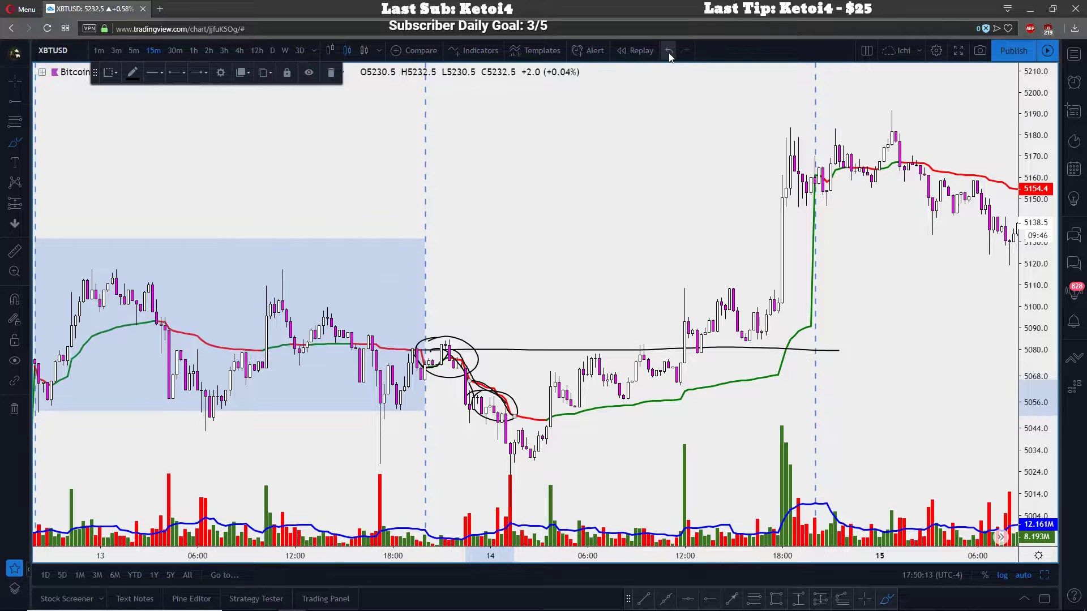
key("Escape")
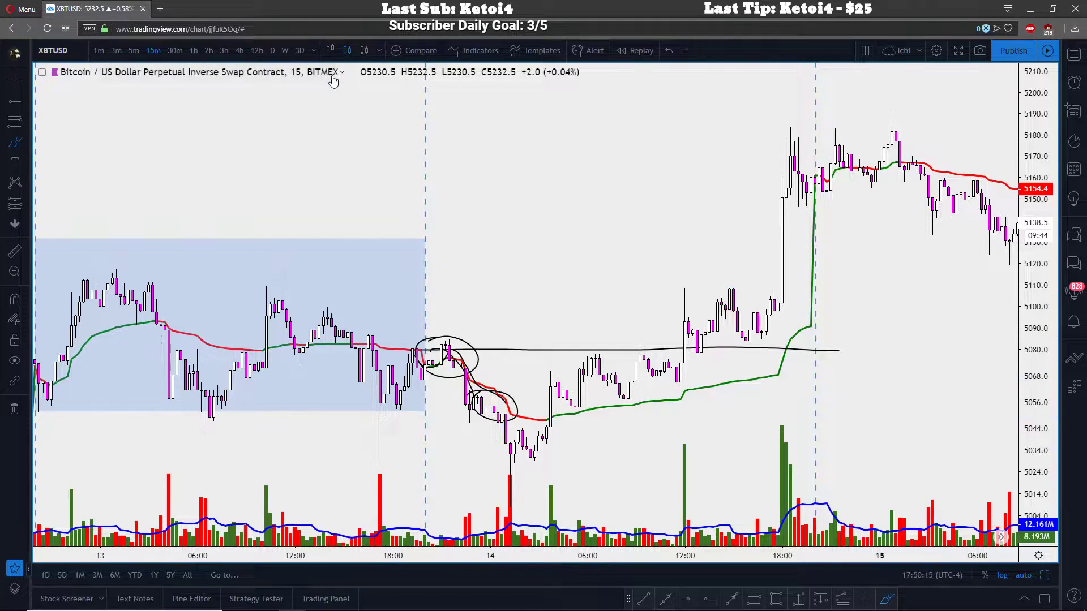
Ring the lowest 14 April candles near 5030 with a freehand brush ellipse
right_click(333, 79)
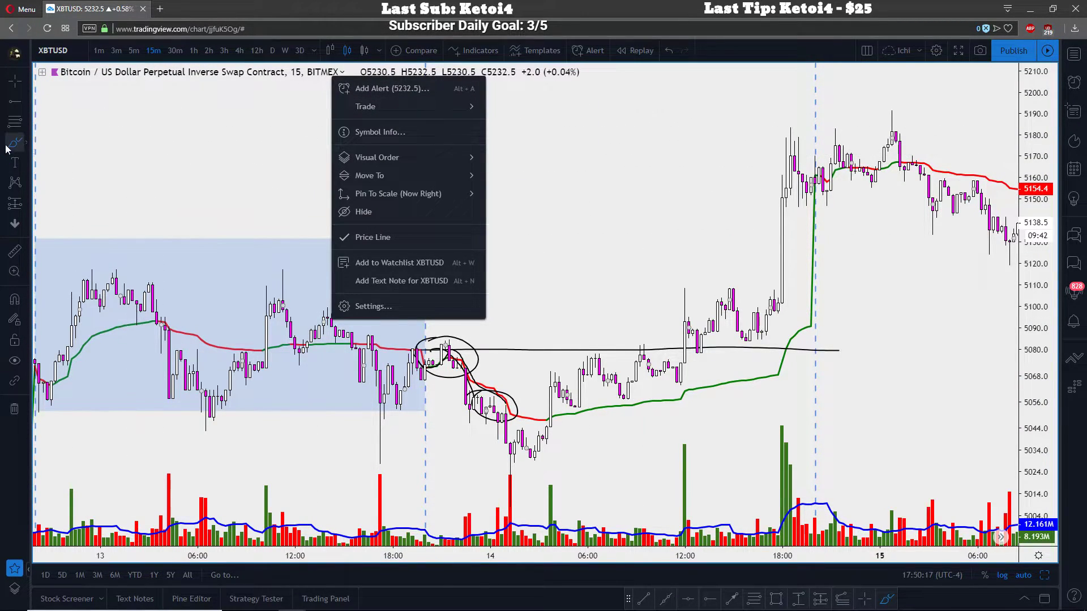
left_click(25, 143)
left_click(56, 143)
mouse_move(461, 391)
left_mouse_down()
mouse_move(513, 459)
mouse_move(566, 458)
mouse_move(499, 437)
left_mouse_up()
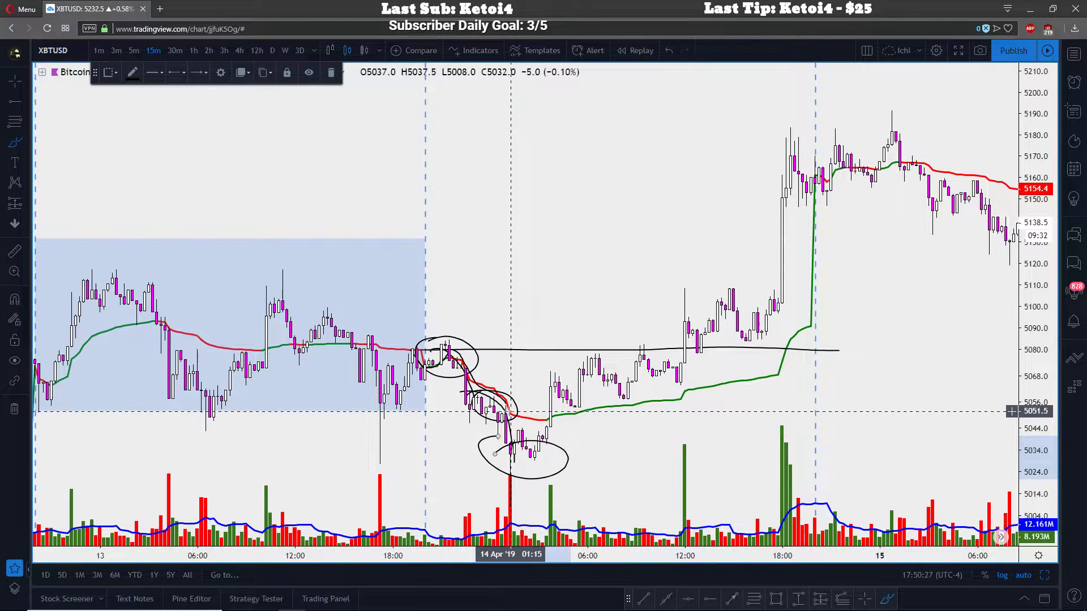
Remove the stray small loop at the rebound candles and raise the Pine Editor showing the Colored VWAP script
mouse_move(513, 445)
left_mouse_down()
mouse_move(533, 456)
mouse_move(559, 399)
mouse_move(533, 422)
mouse_move(551, 418)
left_mouse_up()
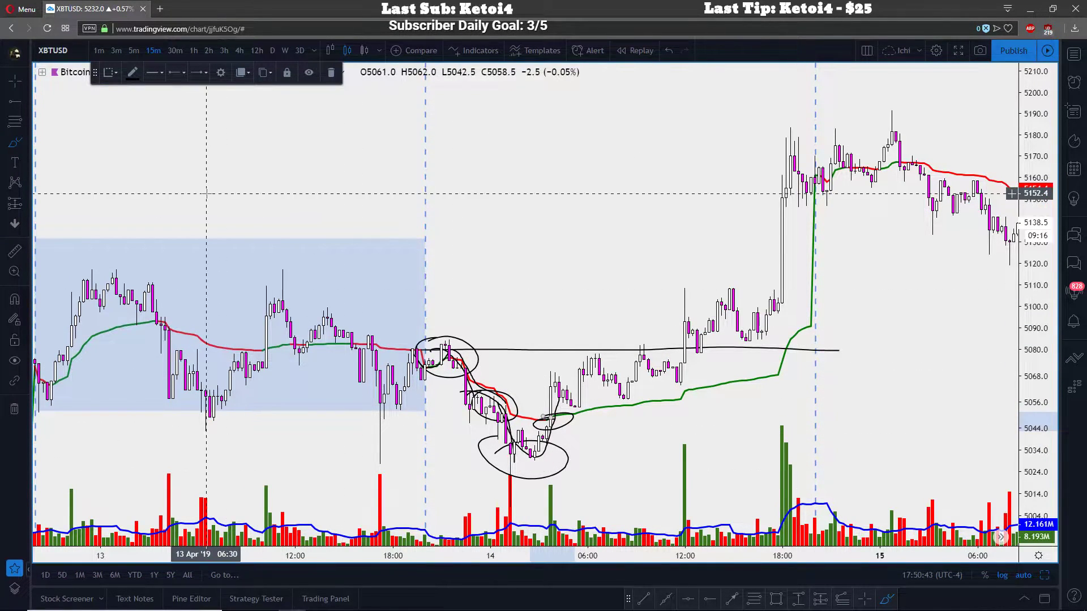
left_click(326, 78)
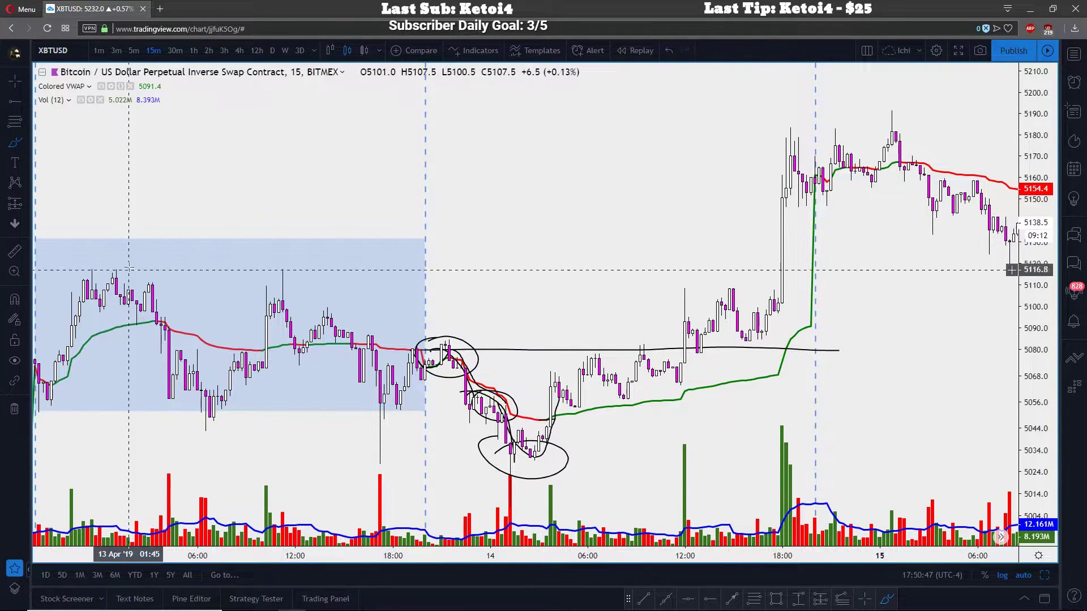
left_click_drag(486, 564, 485, 399)
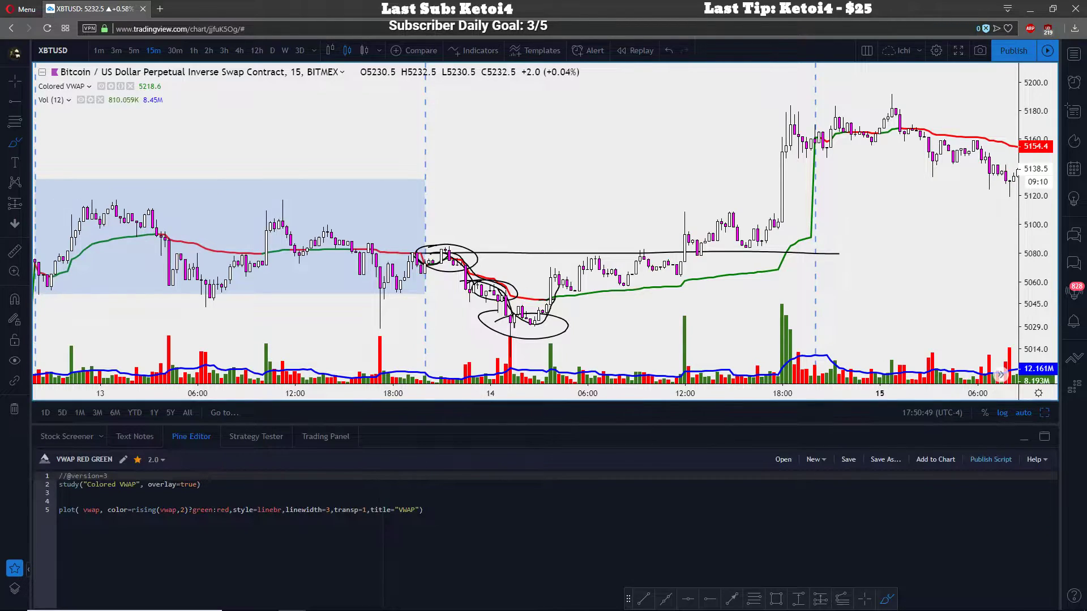
Select lines 2–4 of the VWAP script, then collapse the Pine Editor to restore the full-height chart
key("ctrl+a")
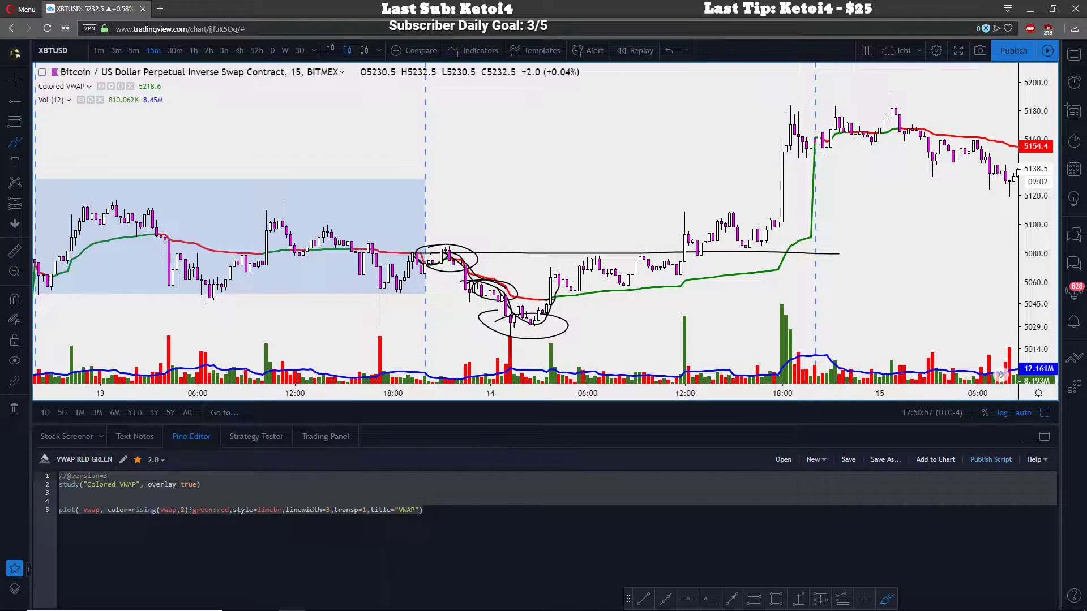
left_click(369, 543)
left_click_drag(59, 502, 70, 485)
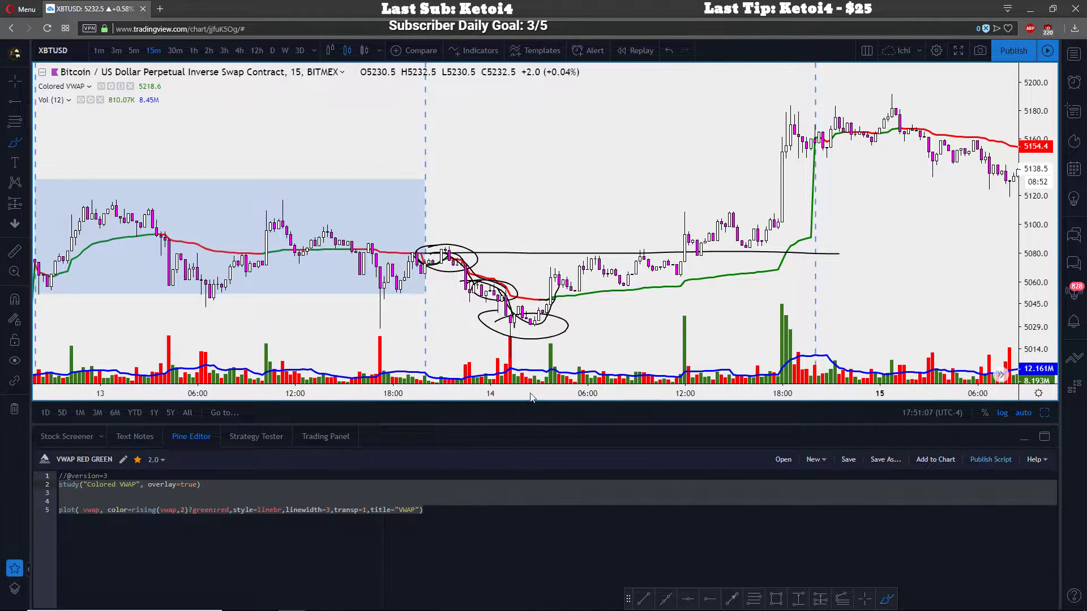
left_click(192, 436)
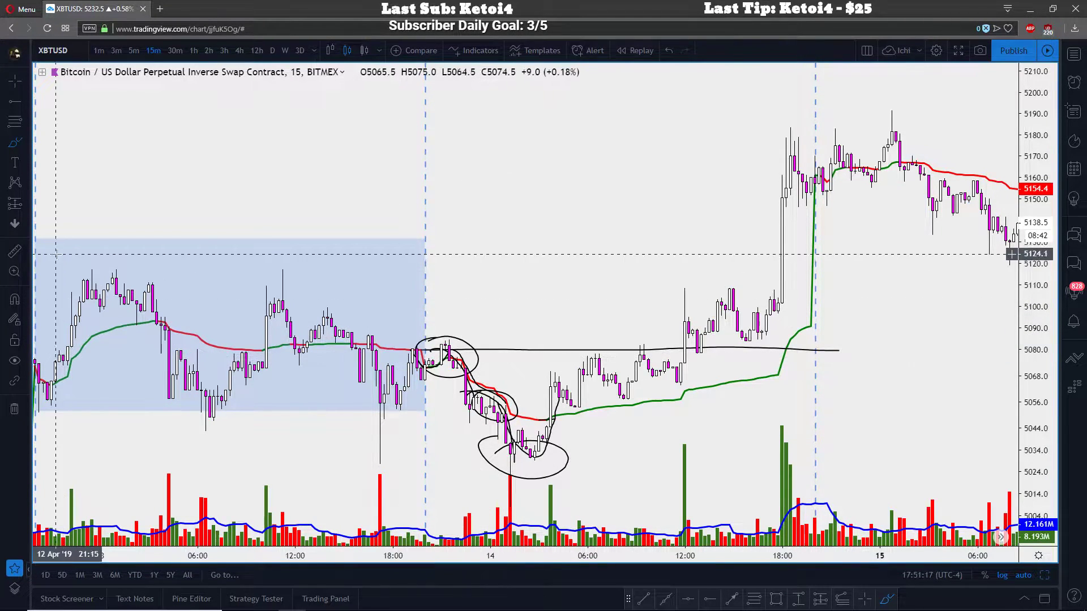
Set the crosshair to Cross and undo the middle circle and bottom ellipse sketches
left_click(23, 86)
left_click(53, 80)
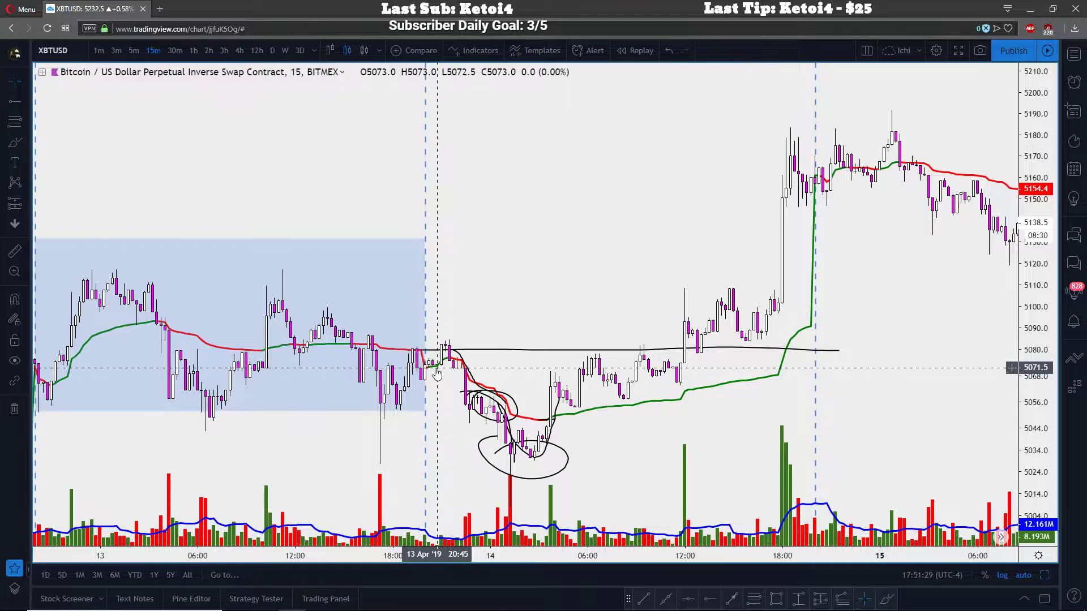
key("ctrl+z")
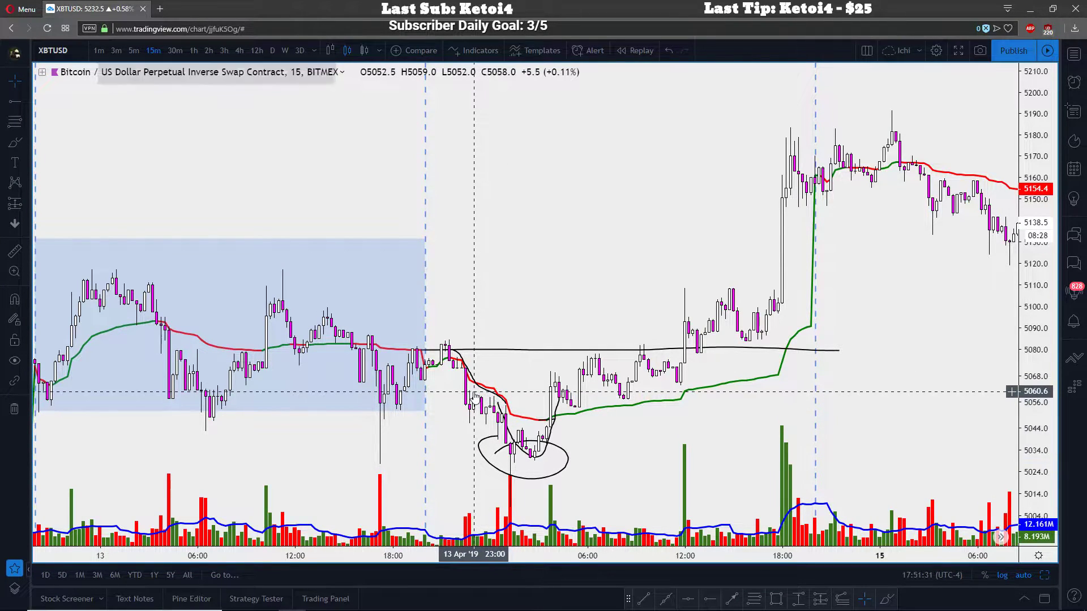
key("ctrl+z")
key("ctrl+z")
key("ctrl+z")
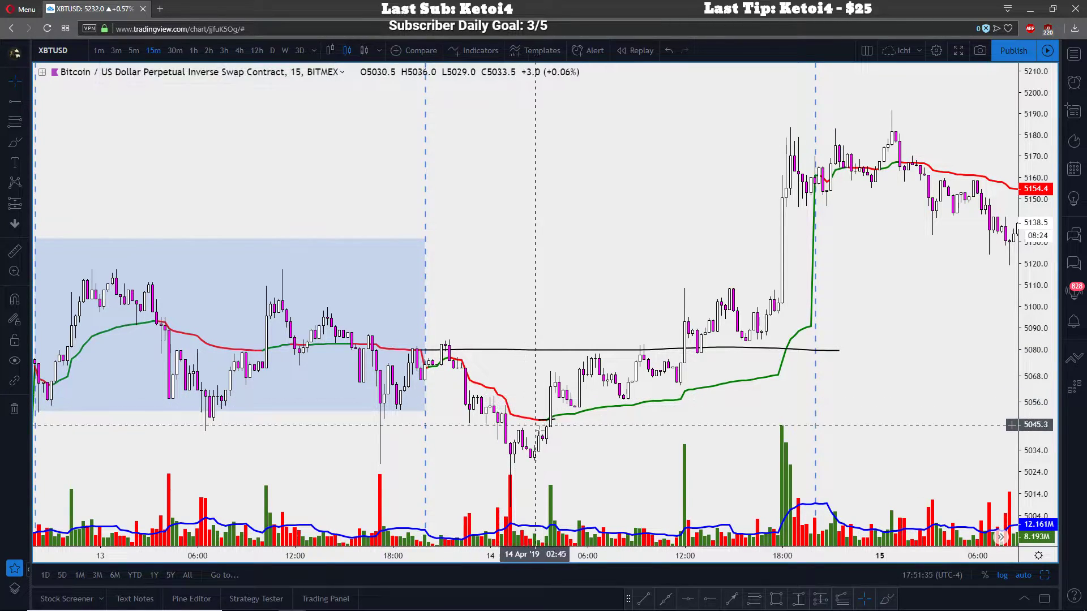
Confirm the black level line's style unchanged and pick the freehand brush
double_click(546, 424)
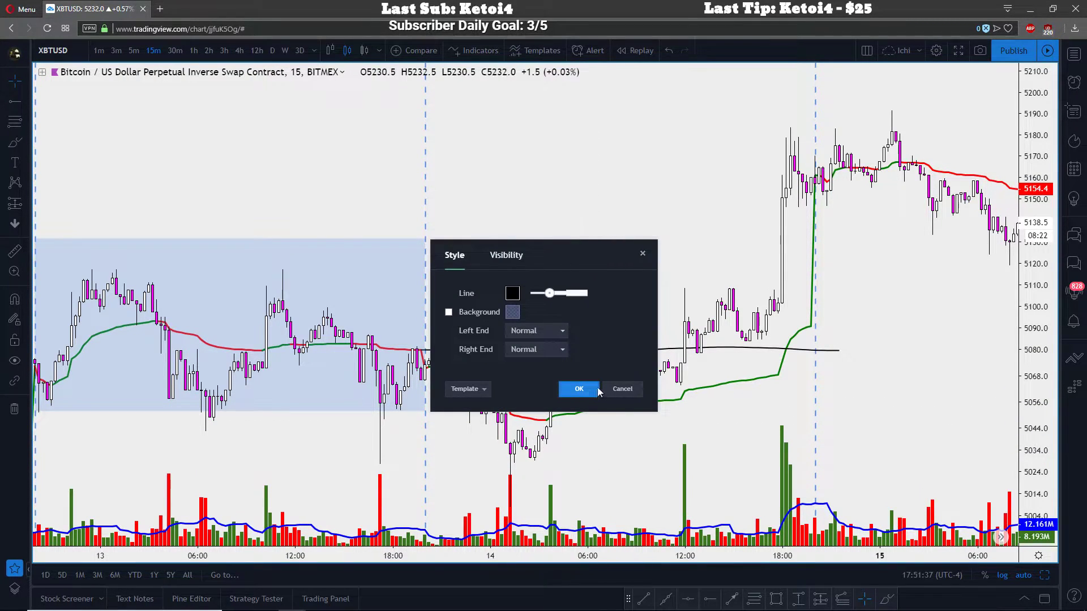
left_click(578, 388)
left_click(15, 143)
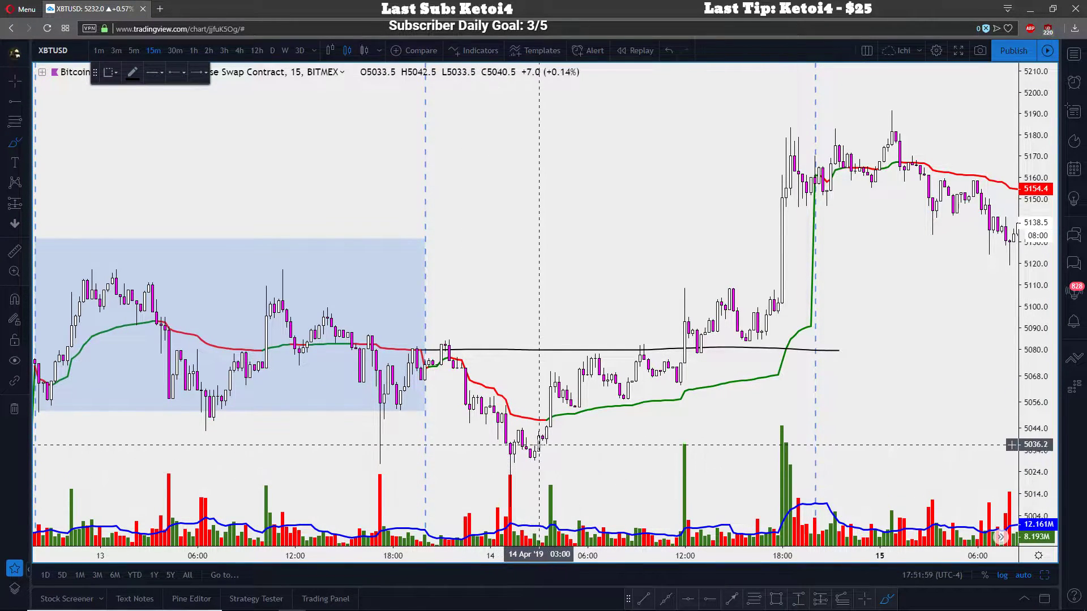
left_click_drag(536, 499, 556, 516)
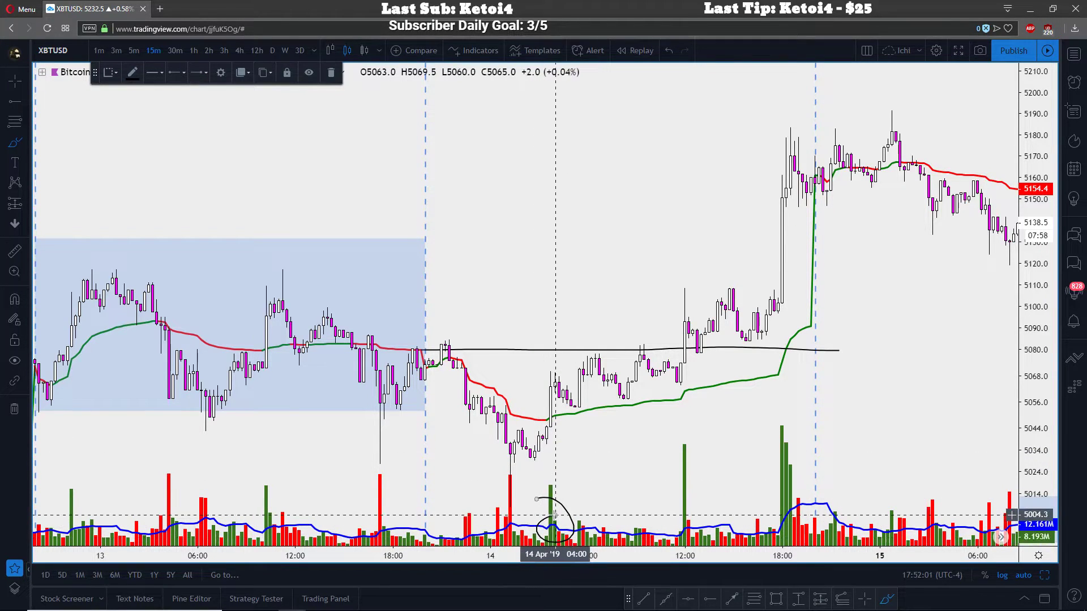
key("ctrl+z")
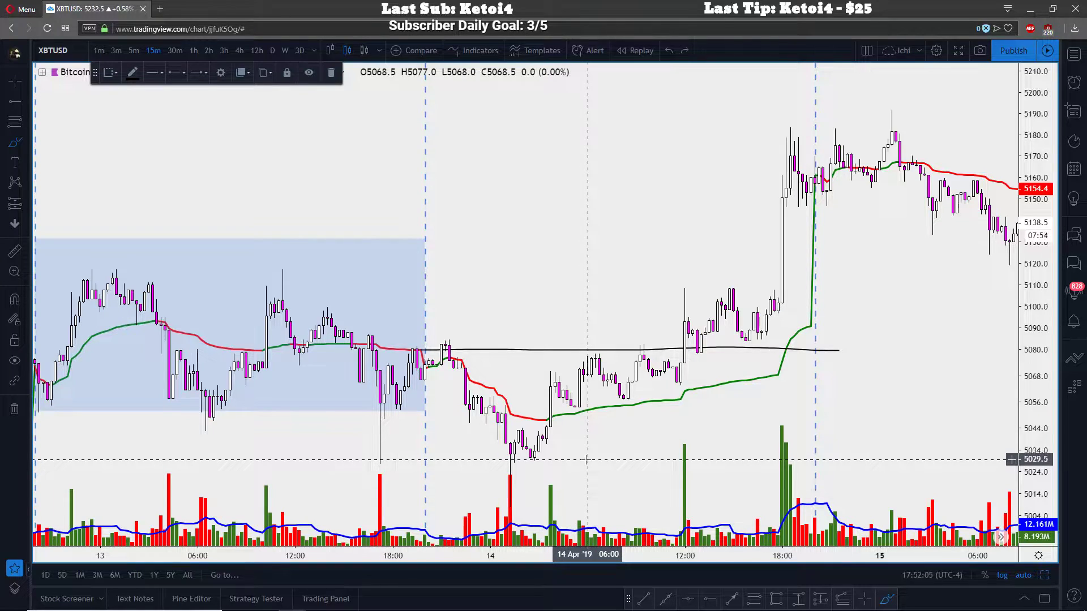
mouse_move(534, 409)
left_mouse_down()
mouse_move(583, 421)
mouse_move(559, 423)
left_mouse_up()
mouse_move(538, 481)
left_mouse_down()
mouse_move(521, 506)
mouse_move(533, 492)
left_mouse_up()
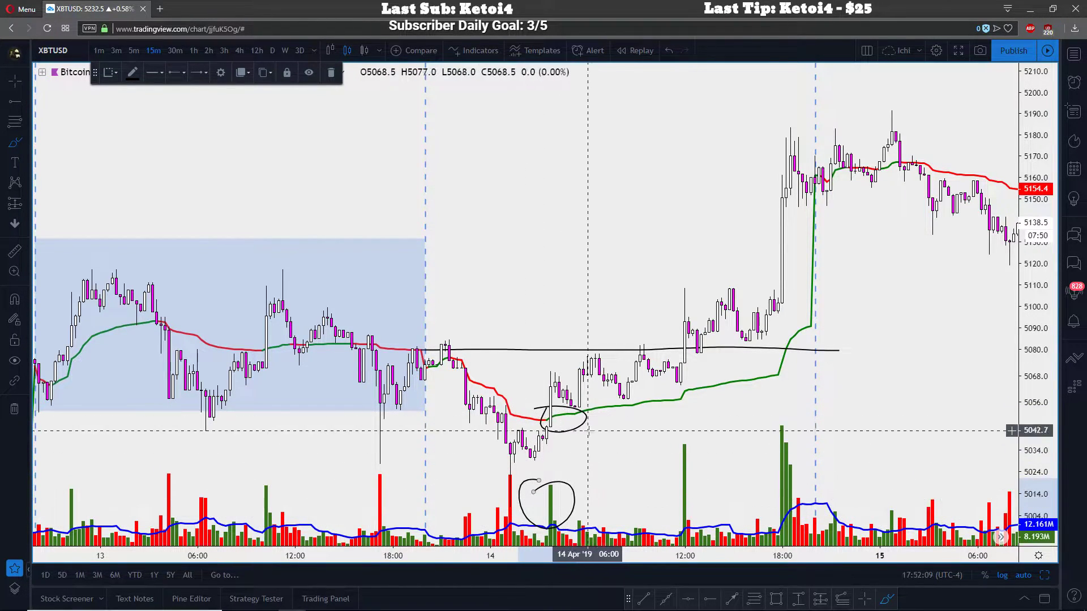
key("ctrl+z")
key("ctrl+z")
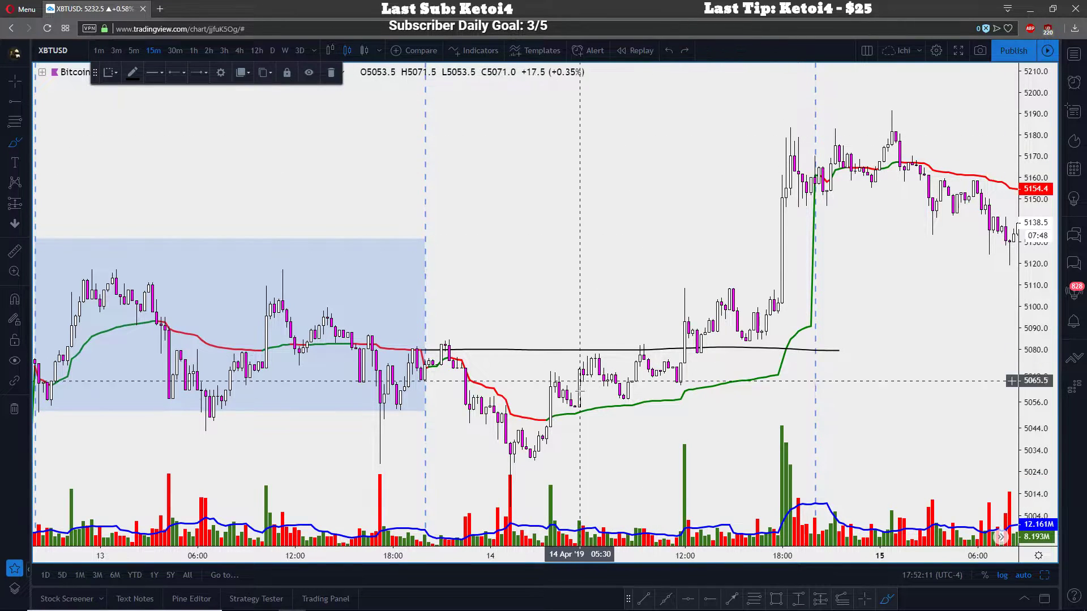
left_click_drag(531, 459, 555, 409)
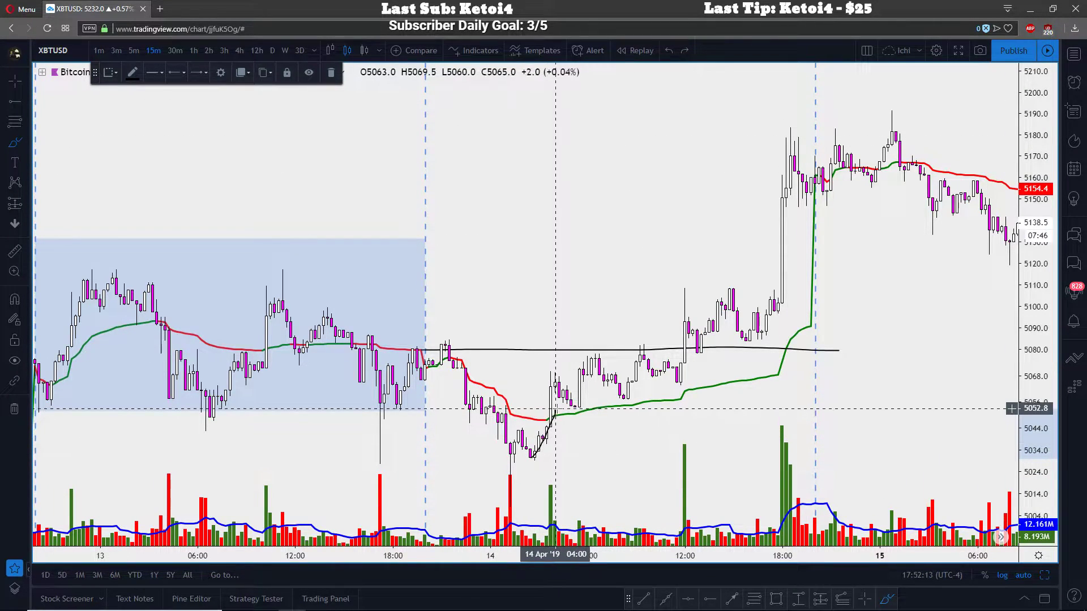
left_click_drag(535, 501, 555, 480)
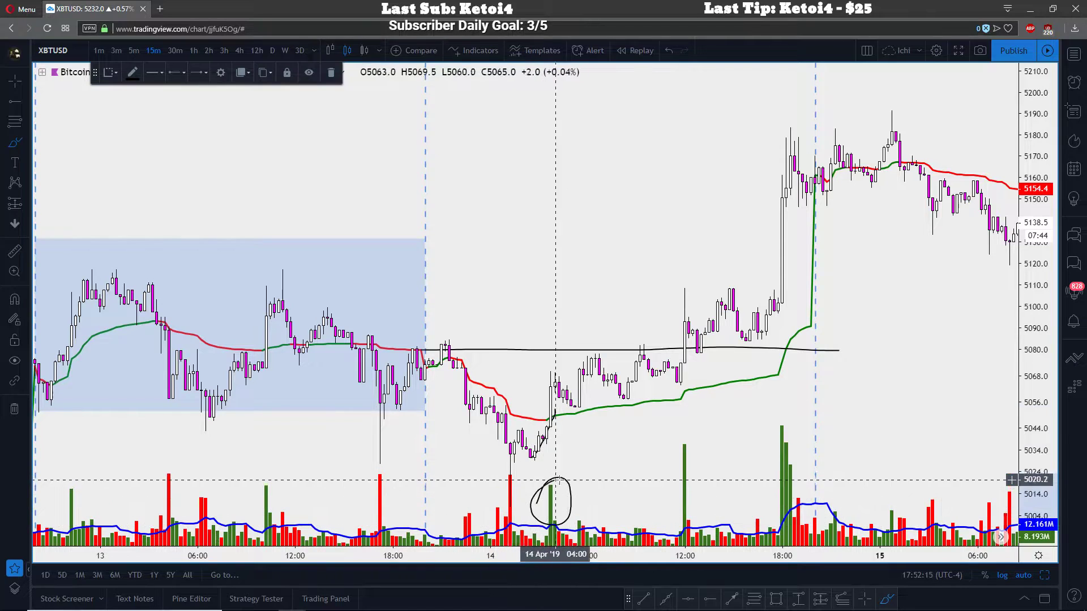
left_click(560, 406)
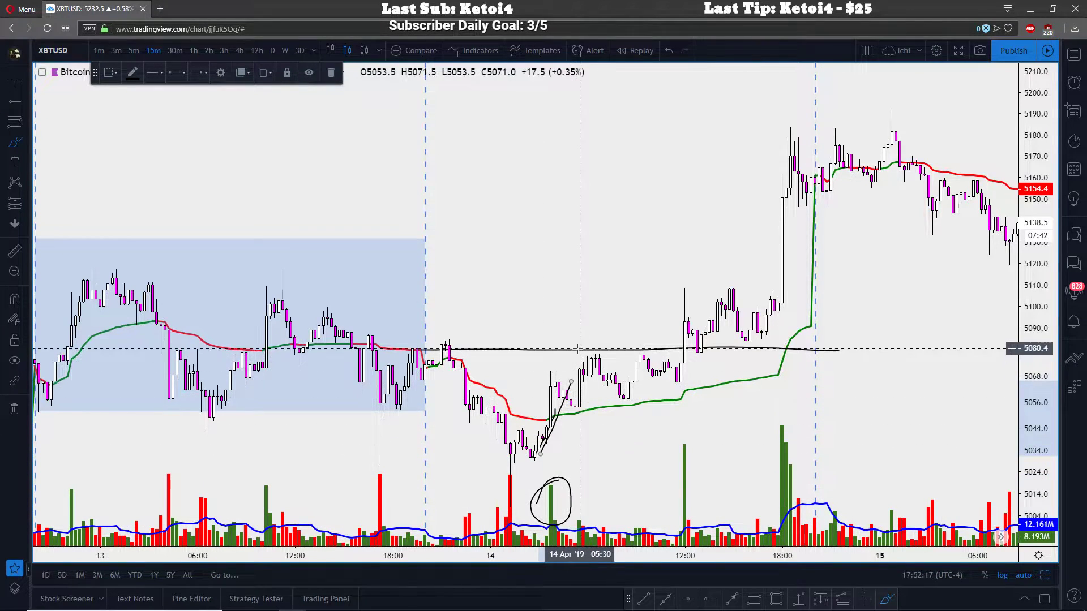
double_click(670, 50)
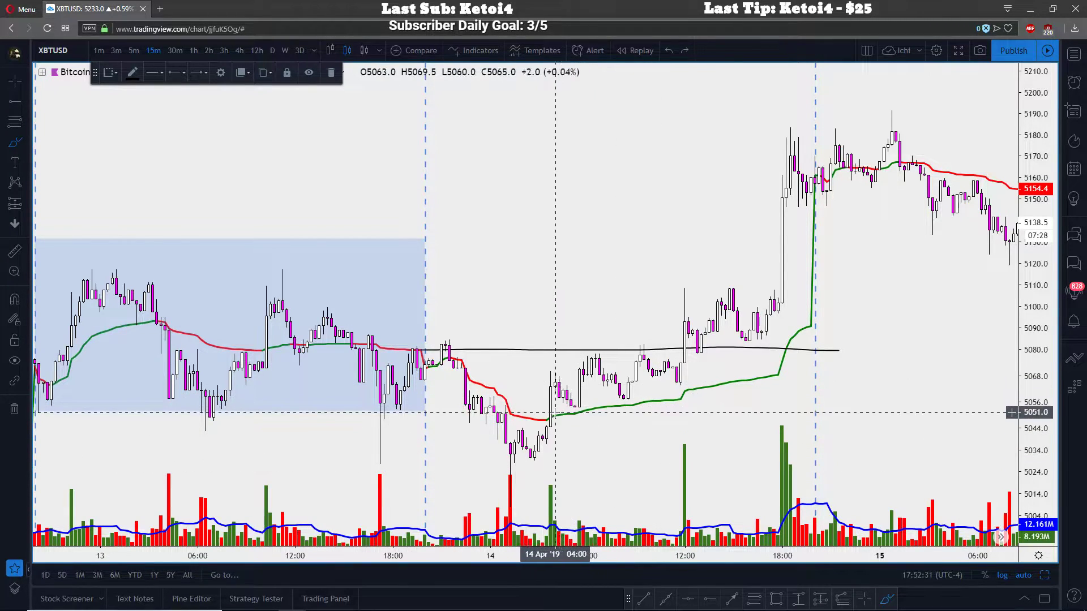
left_click_drag(551, 384, 577, 407)
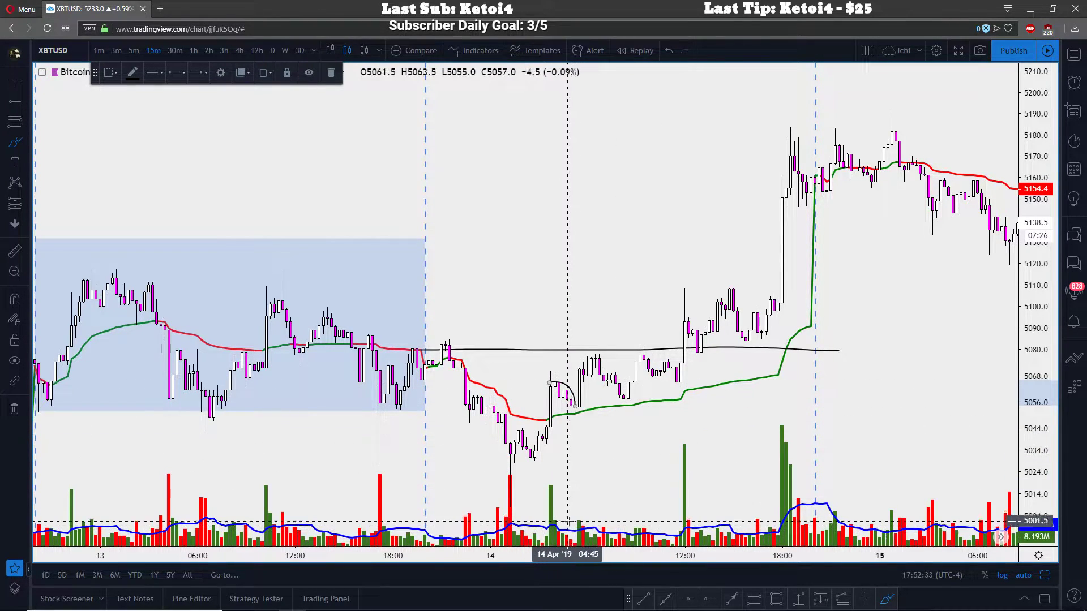
left_click_drag(579, 537, 573, 517)
mouse_move(574, 406)
left_mouse_down()
mouse_move(595, 350)
mouse_move(627, 395)
left_mouse_up()
mouse_move(623, 517)
left_mouse_down()
mouse_move(609, 537)
mouse_move(623, 516)
left_mouse_up()
mouse_move(628, 395)
left_mouse_down()
mouse_move(635, 343)
mouse_move(666, 371)
mouse_move(669, 388)
left_mouse_up()
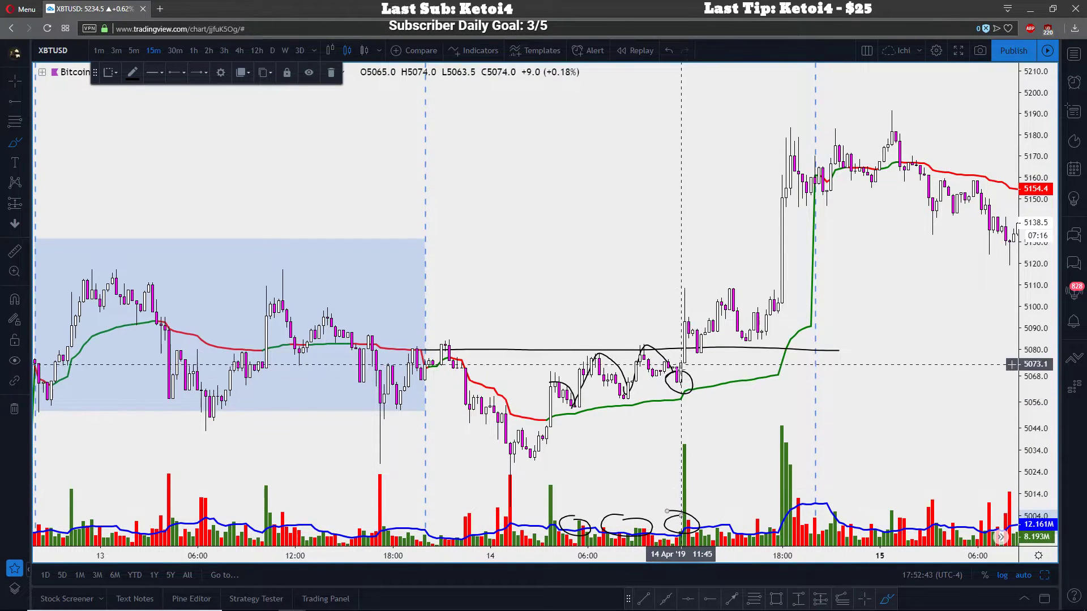
left_click_drag(682, 379, 828, 163)
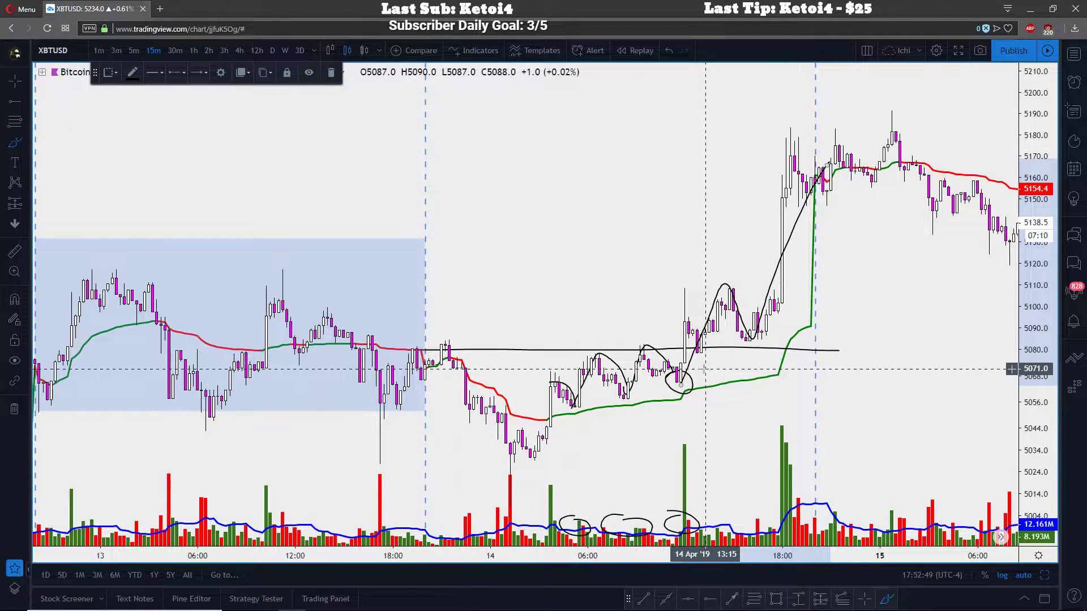
left_click_drag(563, 447, 757, 396)
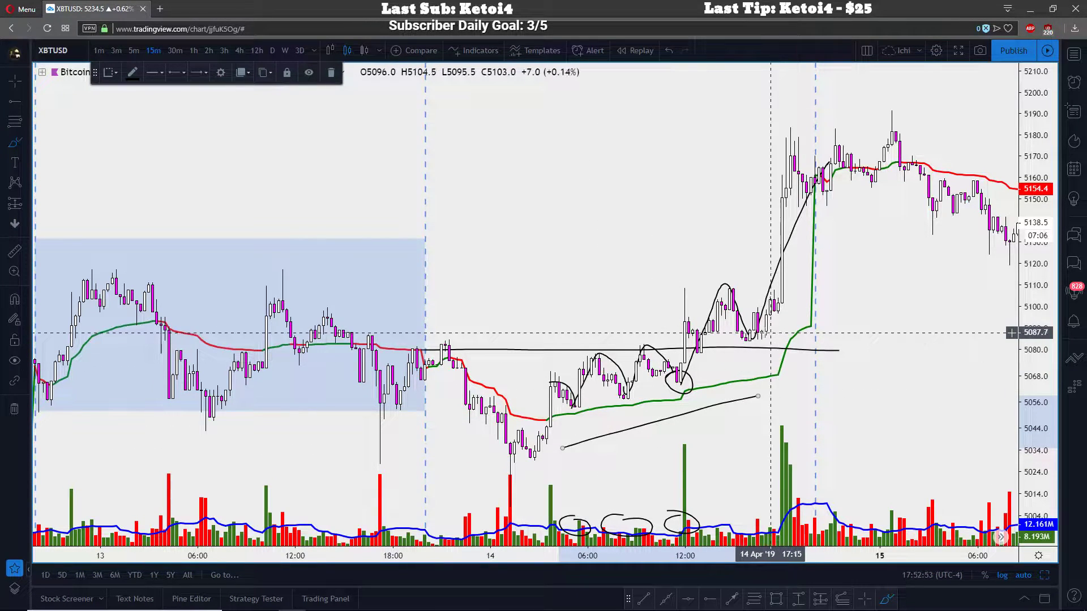
left_click(685, 371)
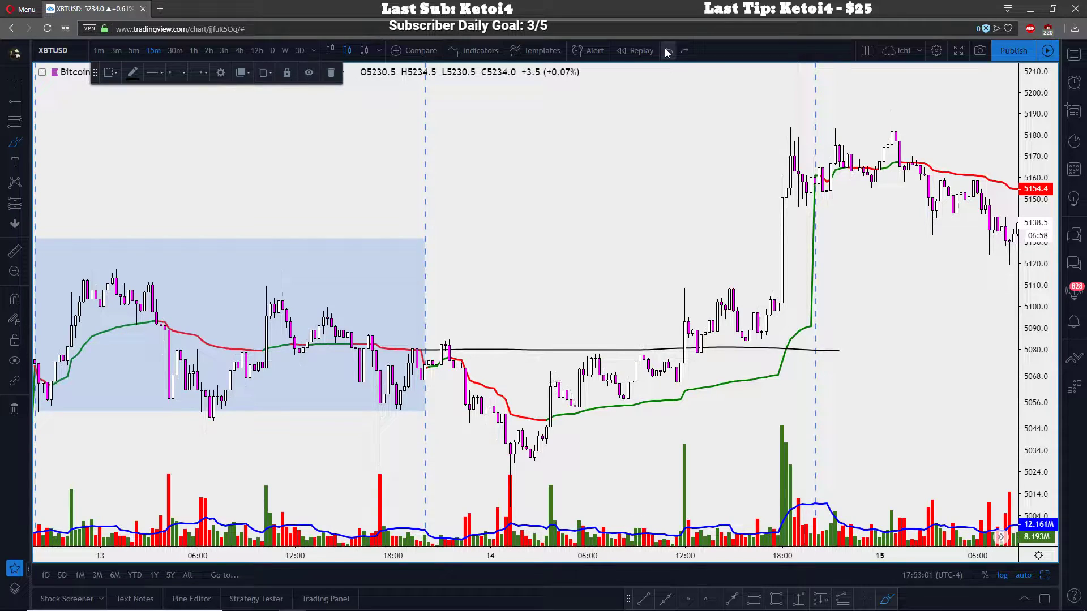
mouse_move(450, 331)
left_mouse_down()
mouse_move(422, 343)
mouse_move(437, 338)
mouse_move(516, 452)
mouse_move(579, 365)
mouse_move(608, 403)
mouse_move(691, 317)
mouse_move(701, 353)
mouse_move(730, 294)
mouse_move(738, 339)
mouse_move(758, 347)
mouse_move(738, 347)
mouse_move(793, 187)
mouse_move(819, 150)
left_mouse_up()
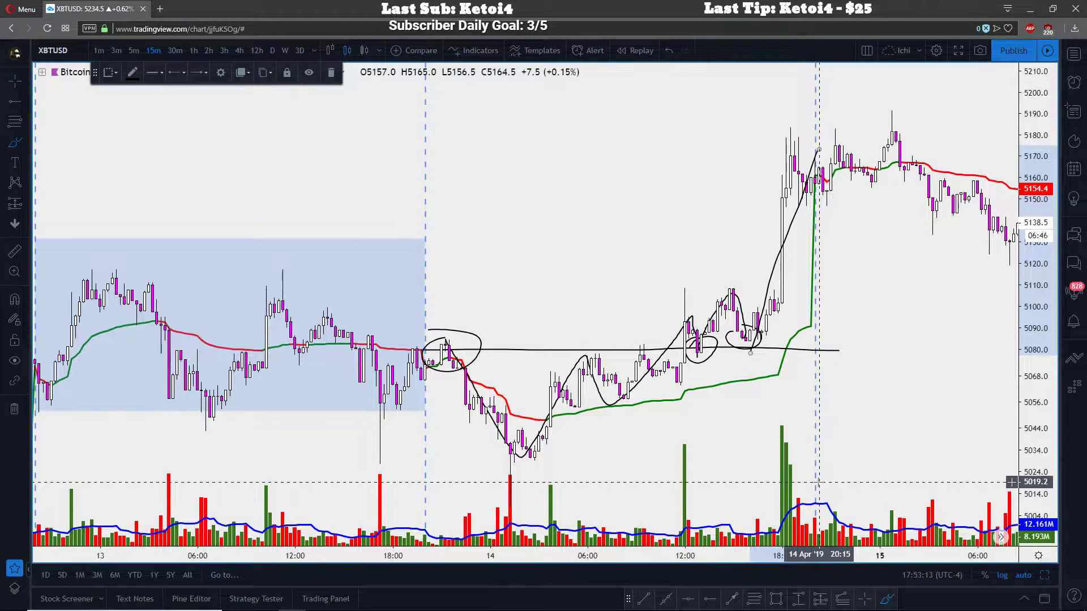
left_click(668, 50)
left_click(668, 50)
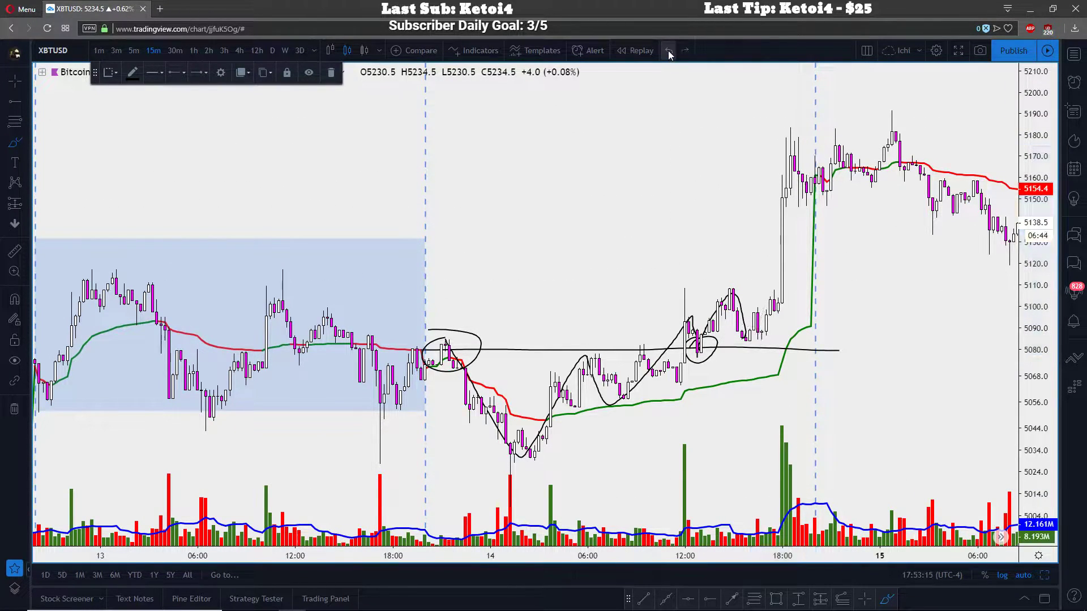
left_click(668, 50)
left_click(668, 50)
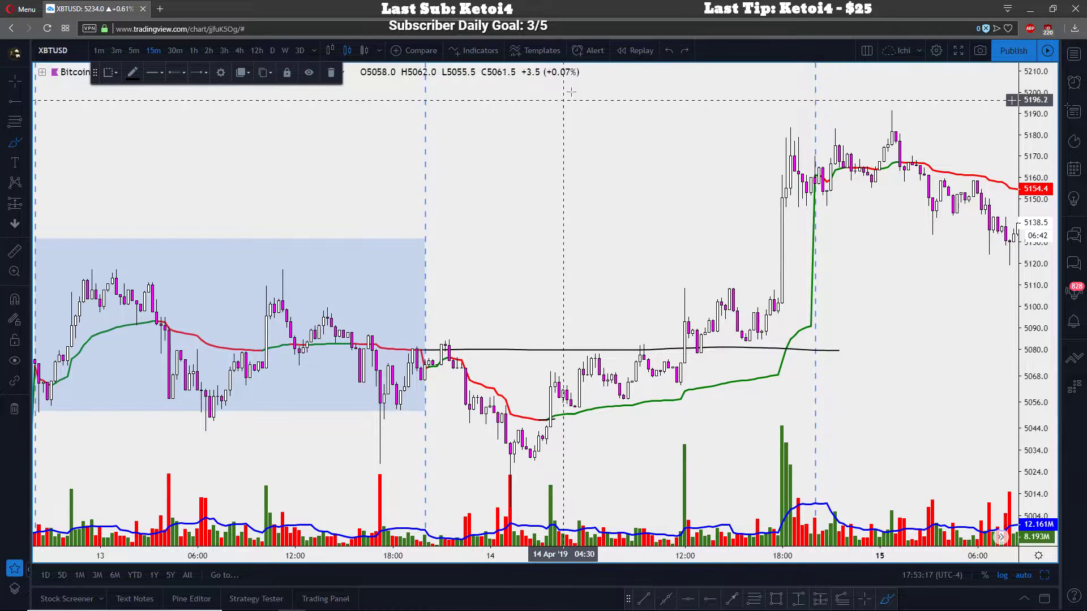
Remove All Drawing Tools, including the range box and black line, then scroll back to 9–12 April
key("Escape")
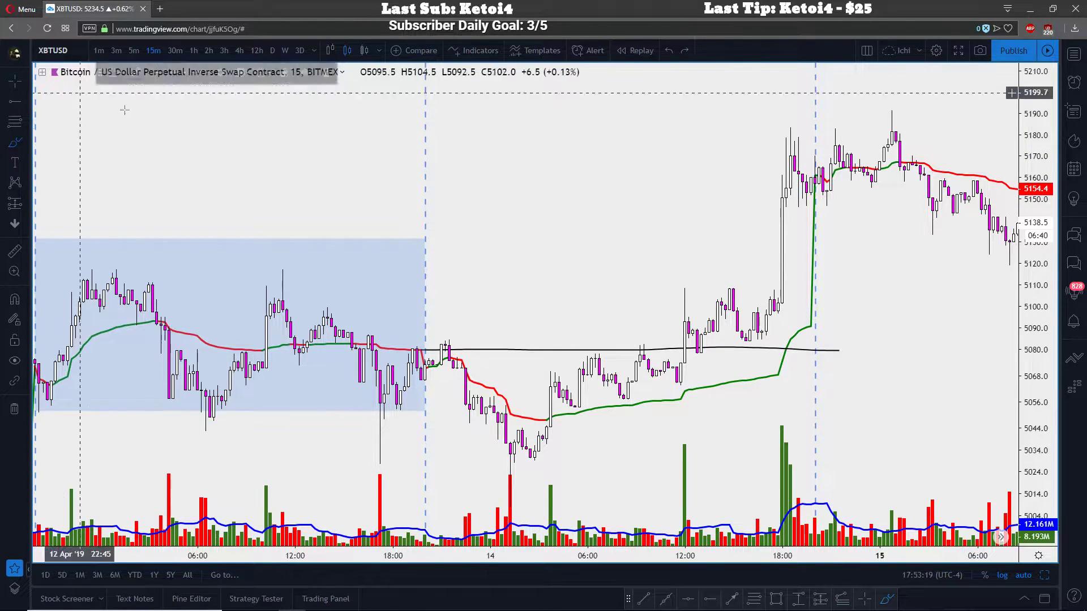
right_click(661, 209)
left_click(736, 449)
scroll(614, 211, "down", 3)
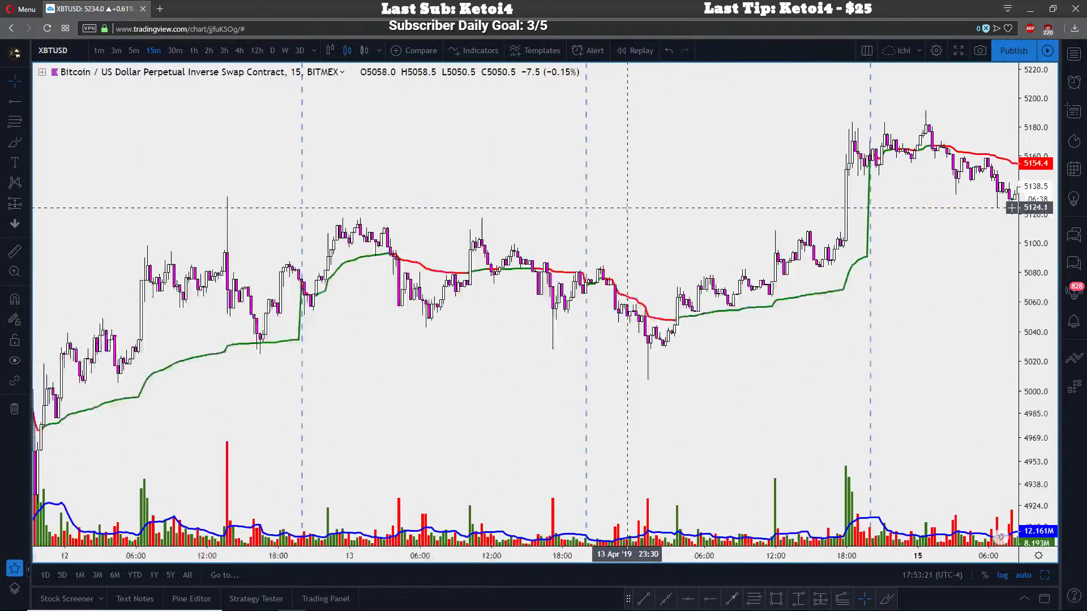
scroll(613, 211, "left", 10)
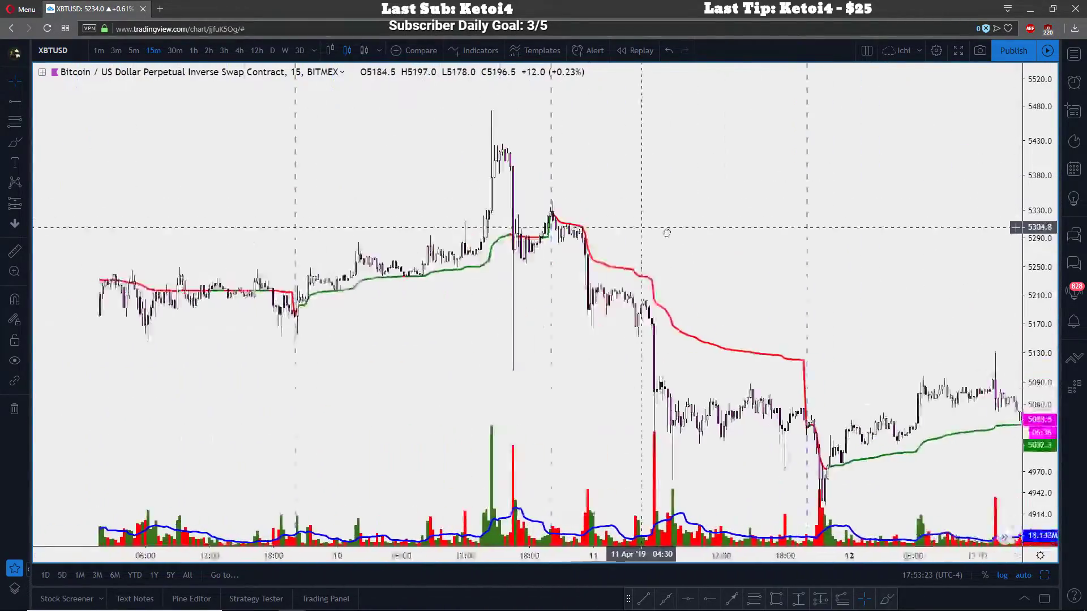
scroll(685, 230, "up", 4)
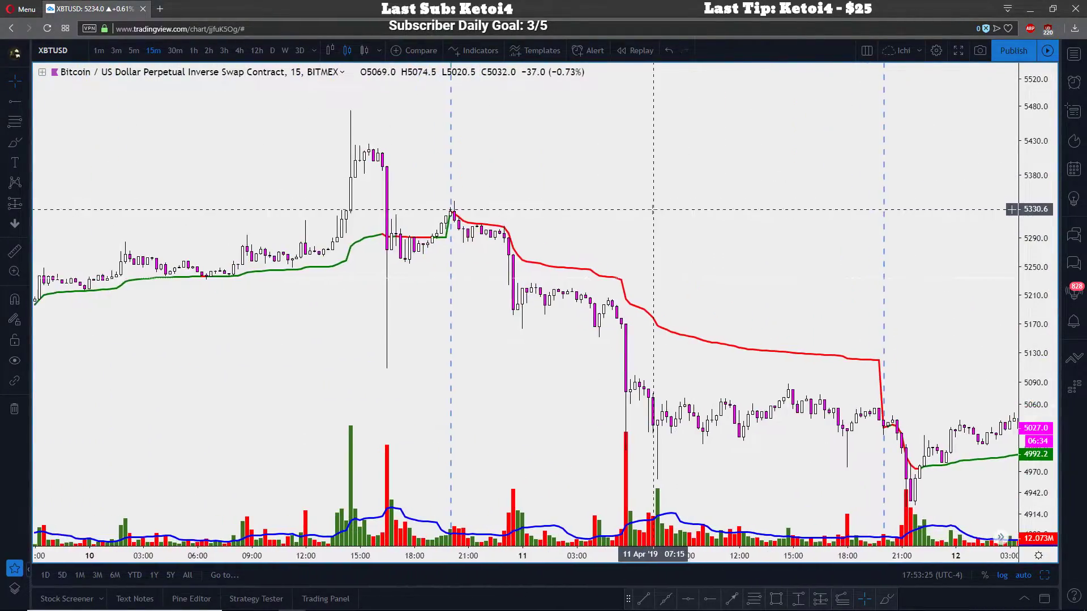
scroll(635, 207, "left", 2)
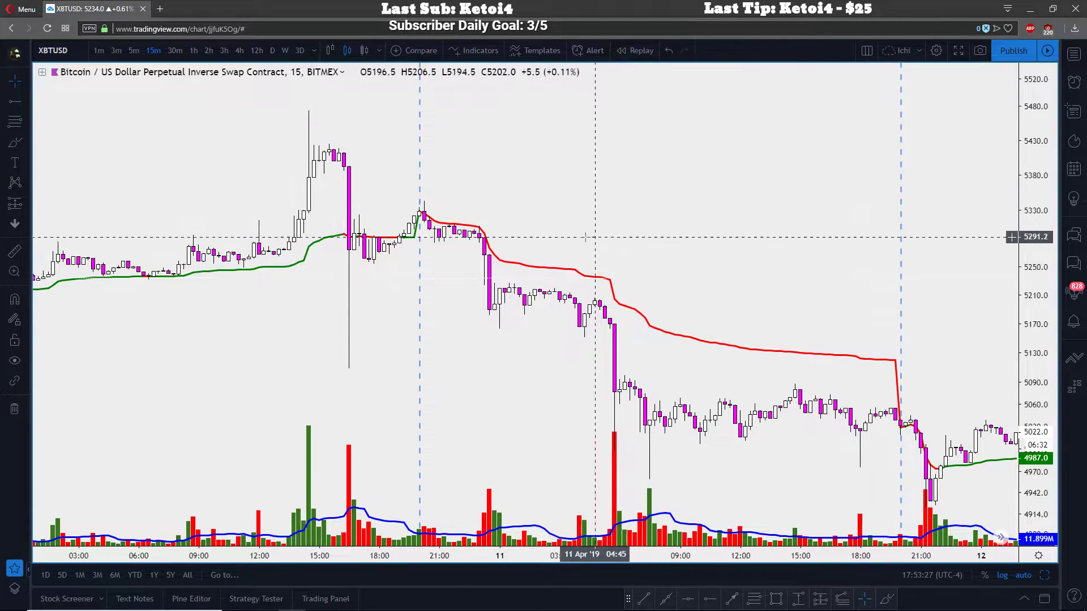
scroll(679, 219, "down", 2)
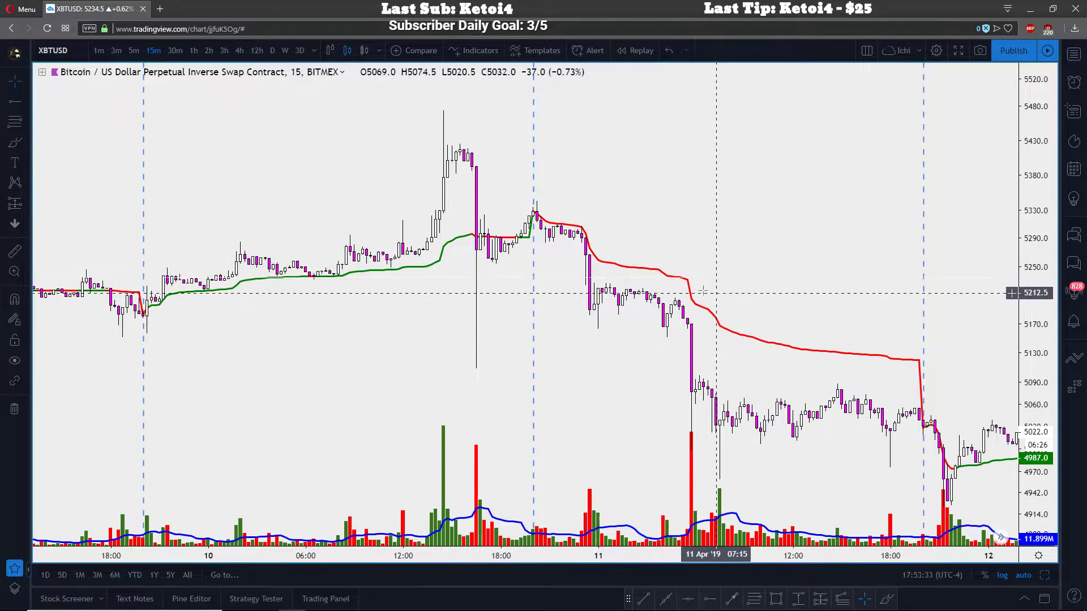
Shade 9 Apr 20:00 to 10 Apr 20:00 with a blue rectangle over the rally
left_click(16, 140)
left_click(62, 162)
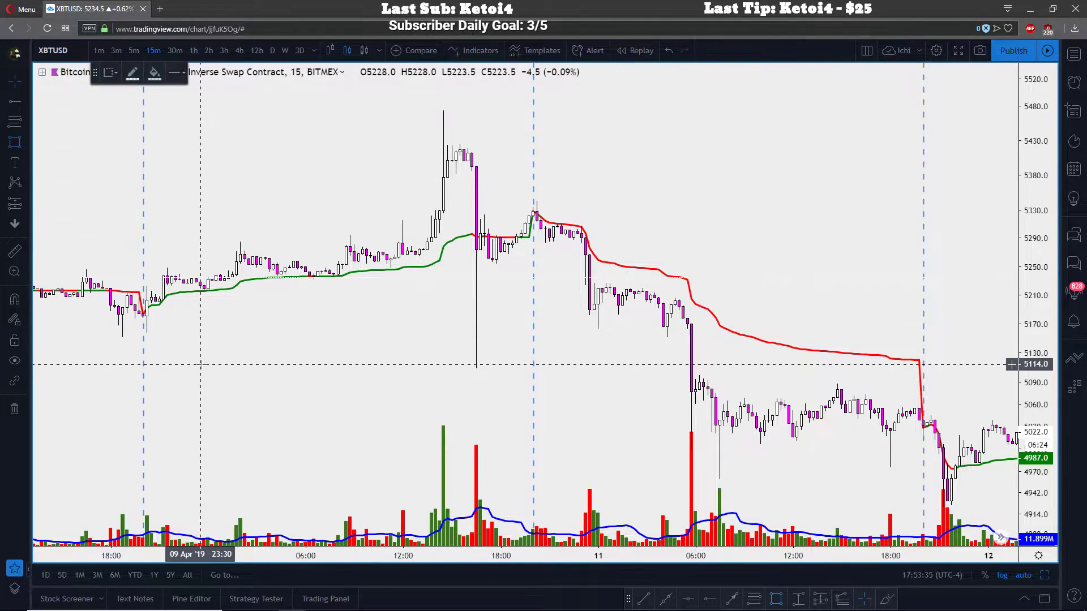
mouse_move(143, 490)
left_mouse_down()
mouse_move(529, 213)
mouse_move(533, 90)
left_mouse_up()
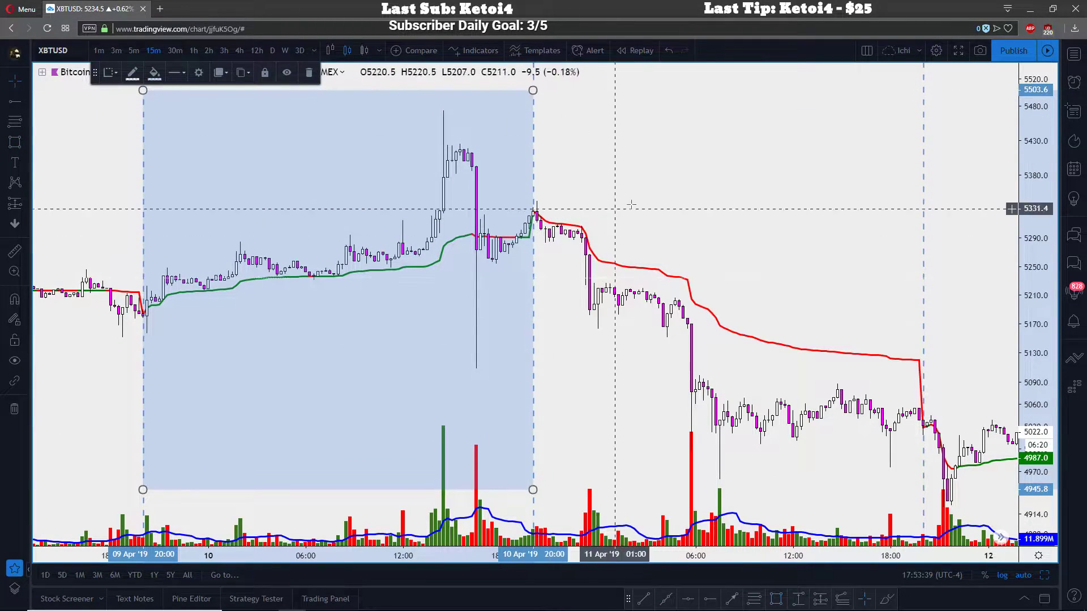
left_click(712, 246)
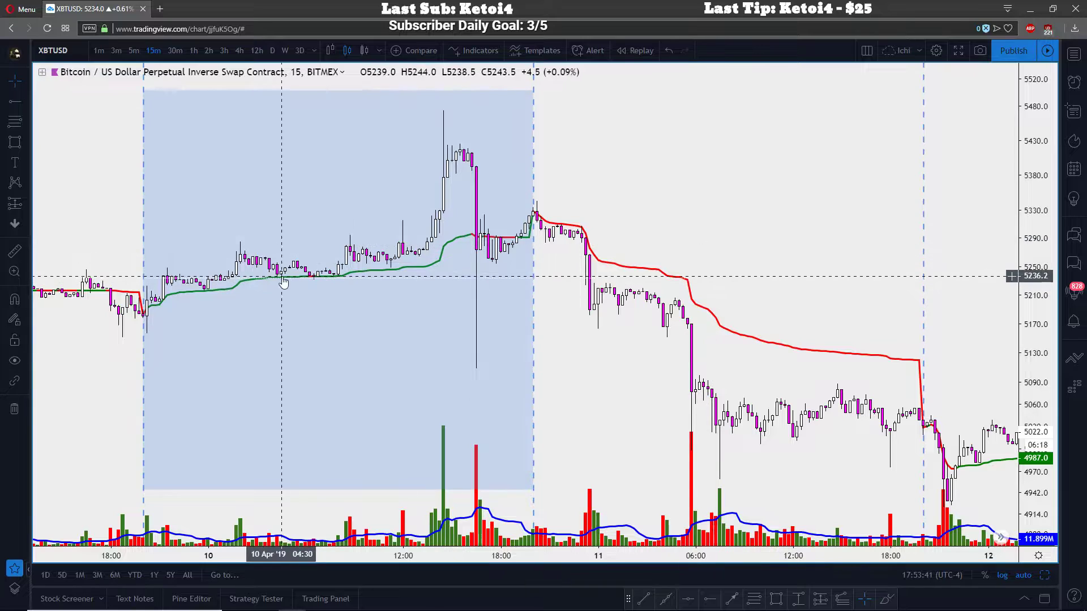
Sketch freehand traces around the spike and session-high candles, undoing each one
left_click(25, 141)
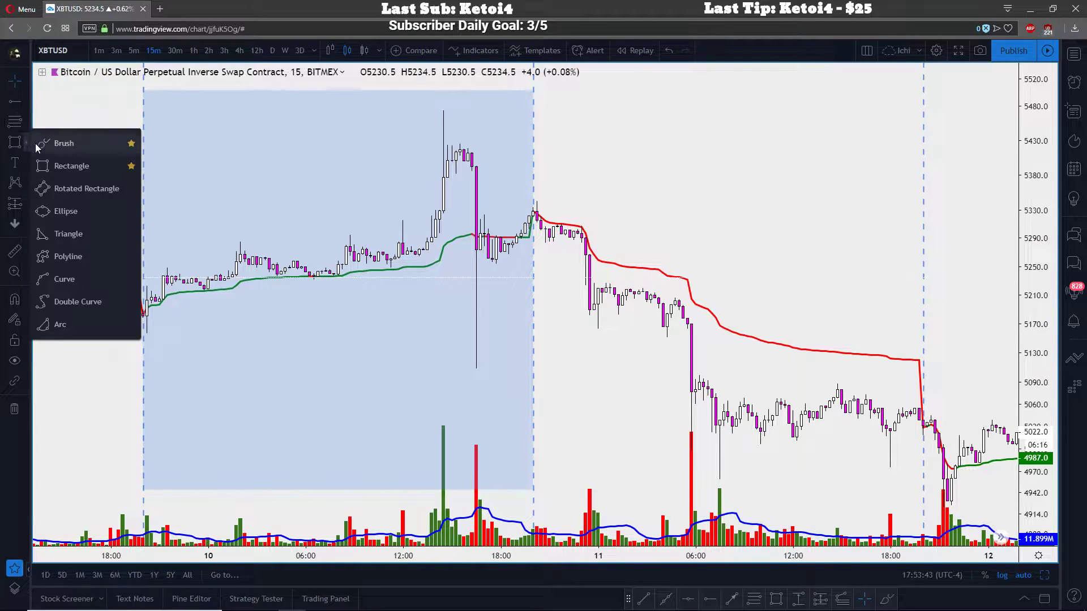
left_click(48, 142)
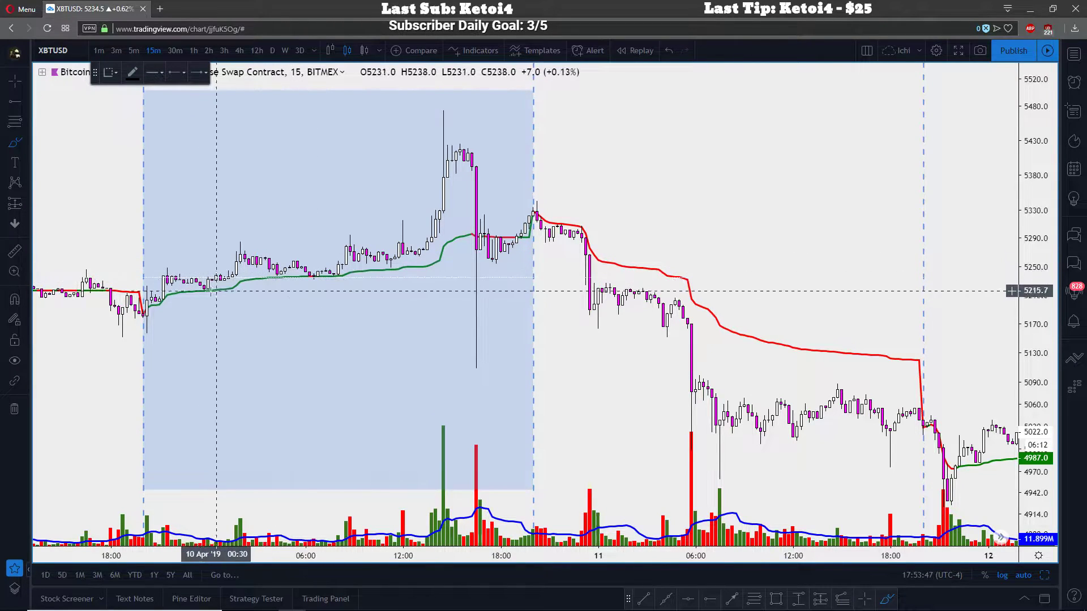
left_click_drag(466, 149, 484, 346)
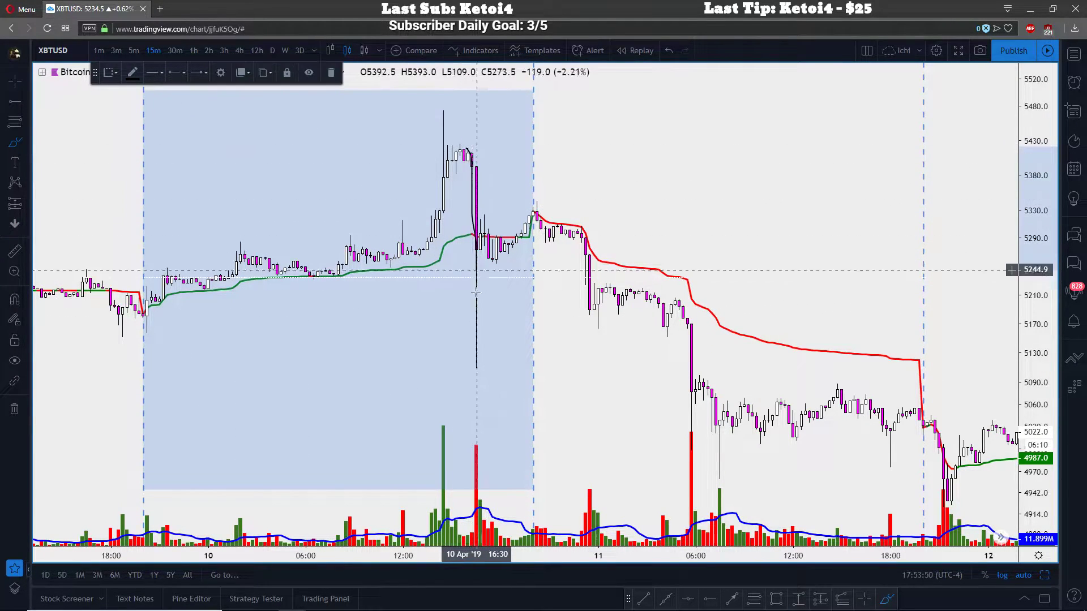
left_click(668, 50)
mouse_move(496, 225)
left_mouse_down()
mouse_move(535, 238)
mouse_move(504, 224)
left_mouse_up()
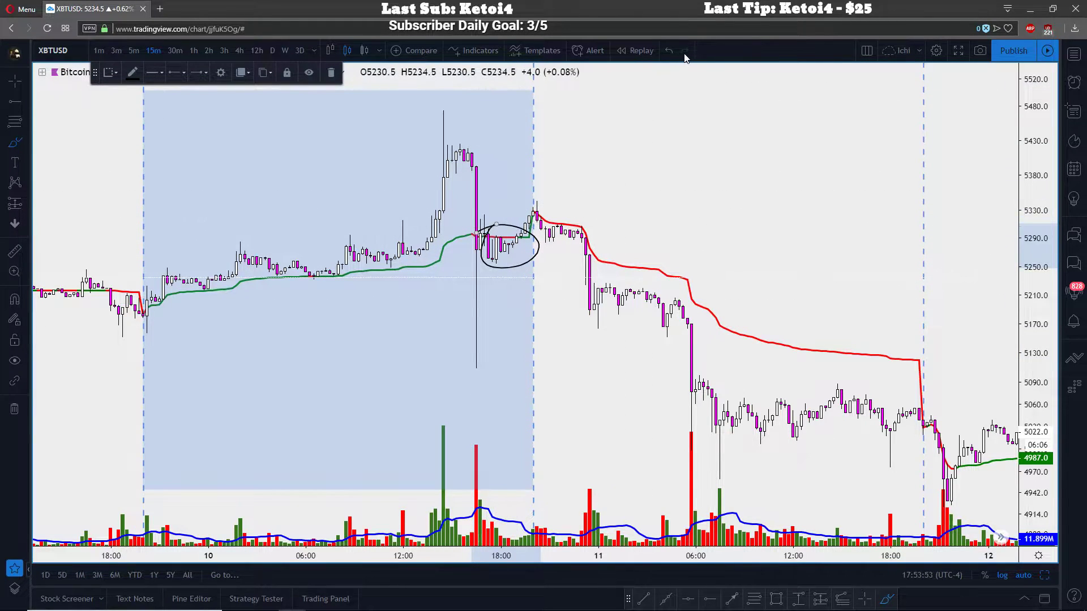
left_click(665, 51)
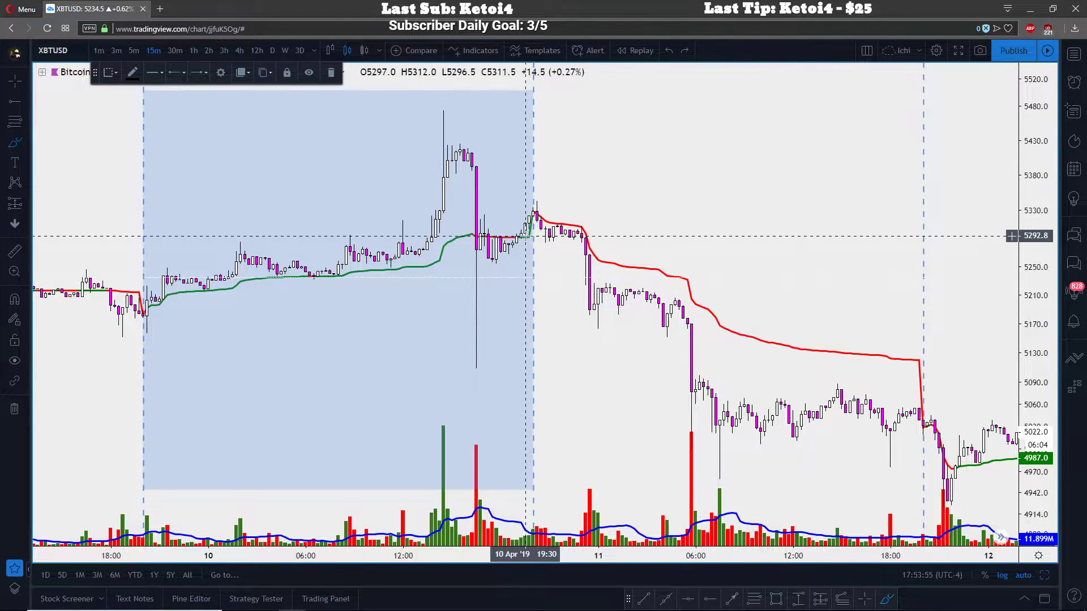
left_click_drag(557, 234, 649, 235)
left_click(668, 50)
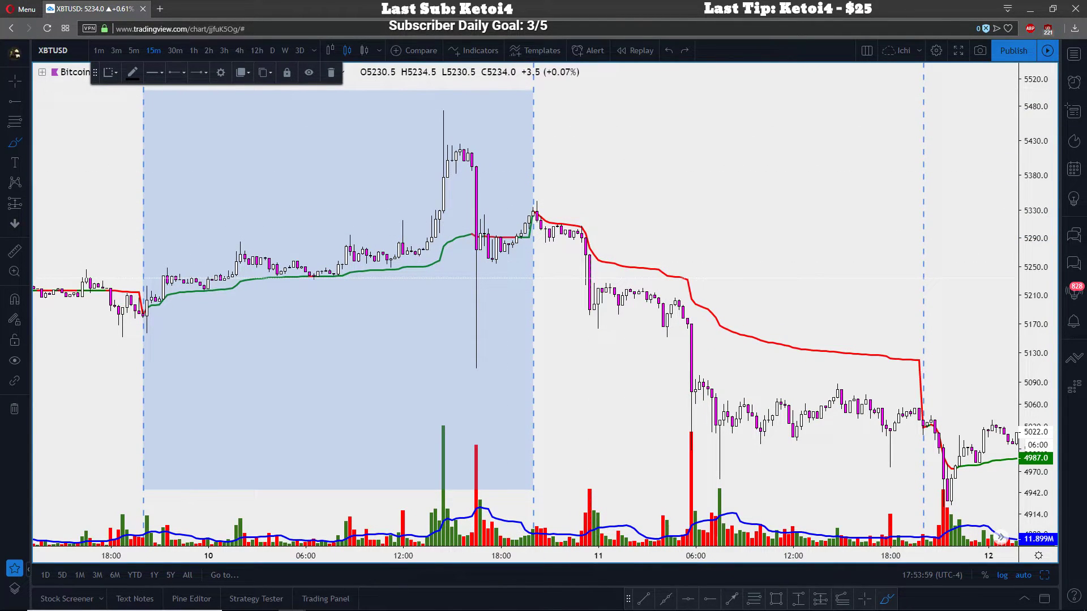
Place a magenta horizontal ray at 5291.2 from 10 April evening, then zoom in on recent sessions
left_click(15, 101)
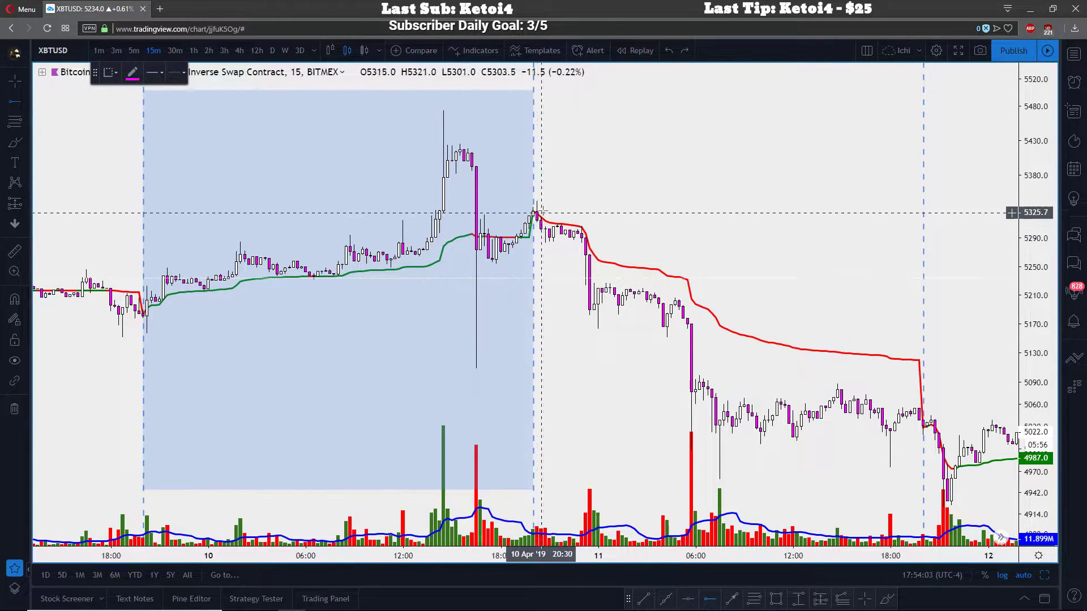
left_click(533, 238)
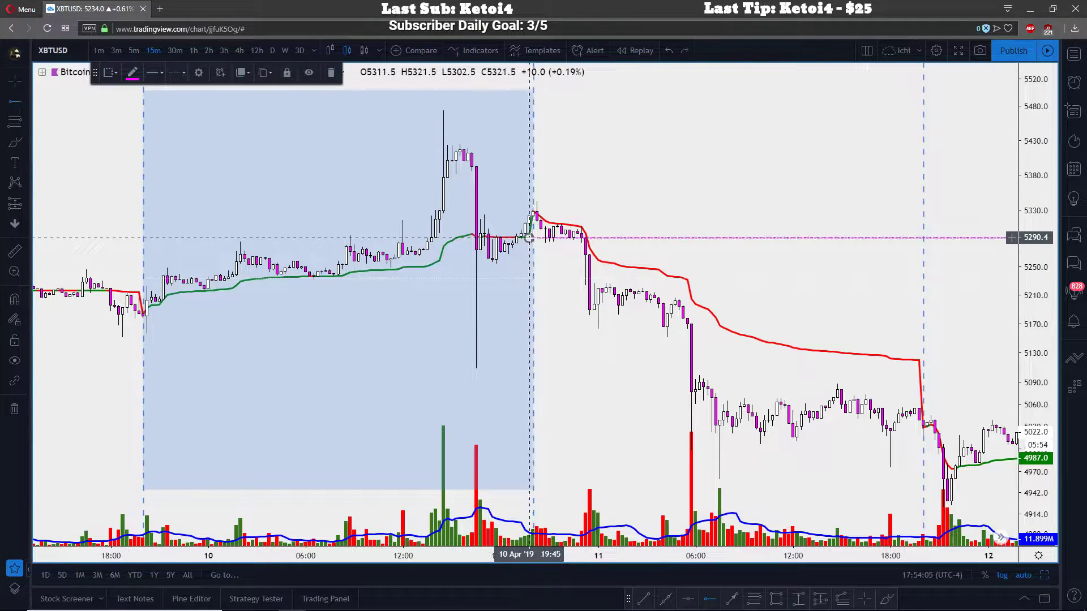
left_click_drag(533, 241, 521, 238)
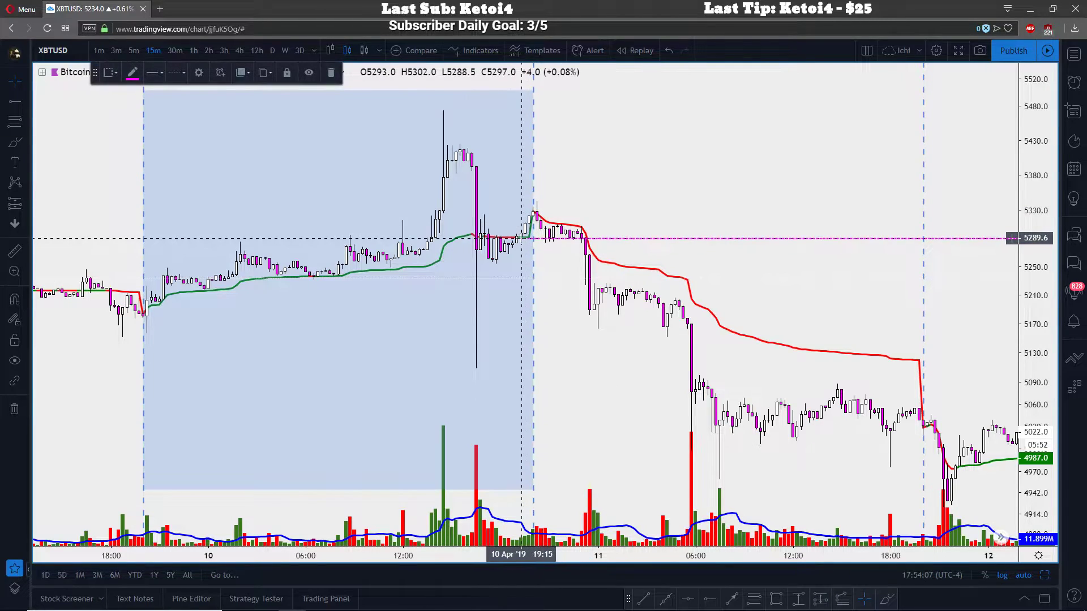
left_click(628, 191)
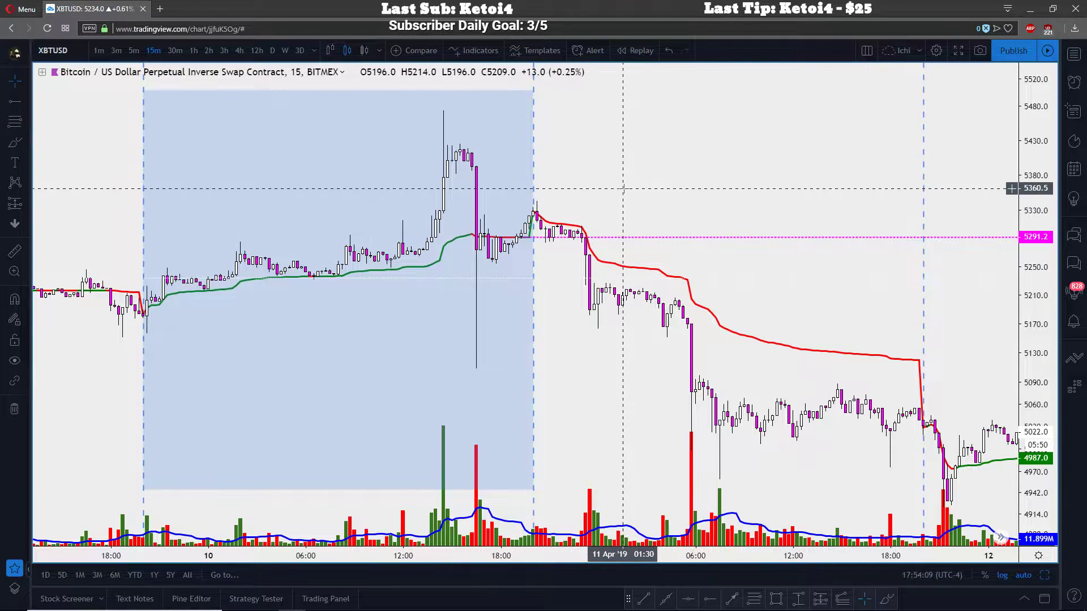
left_click_drag(619, 183, 677, 191)
scroll(658, 187, "up", 2)
left_click(15, 142)
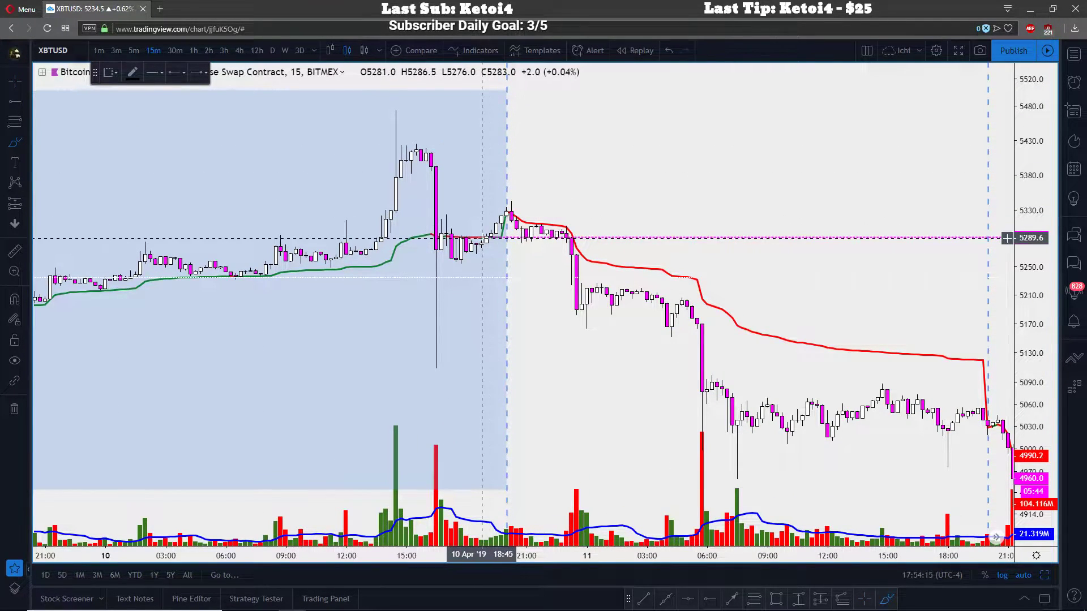
left_click_drag(482, 238, 496, 232)
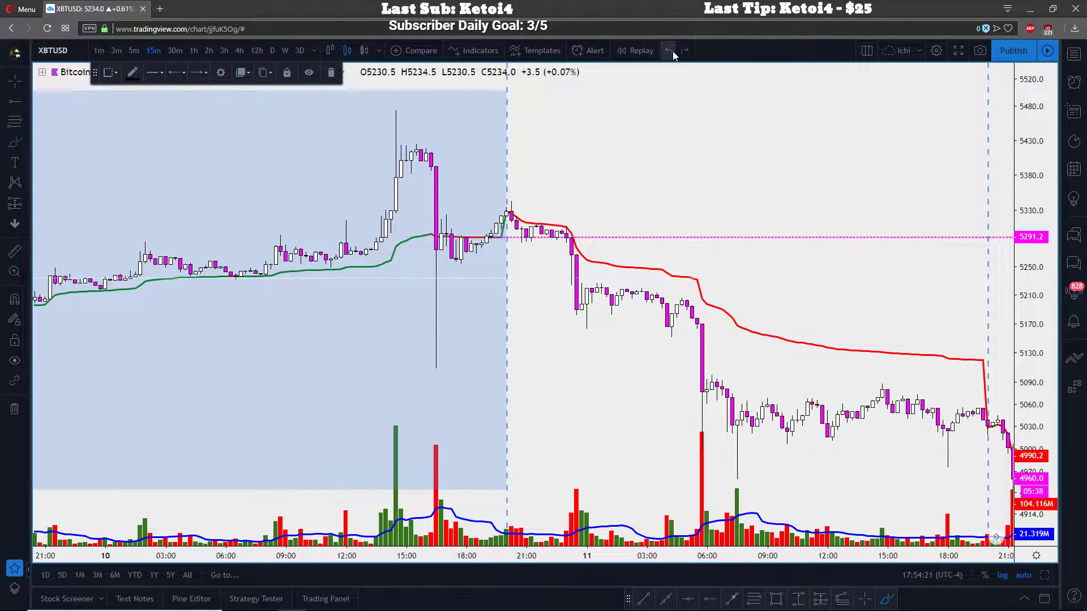
left_click_drag(526, 202, 601, 224)
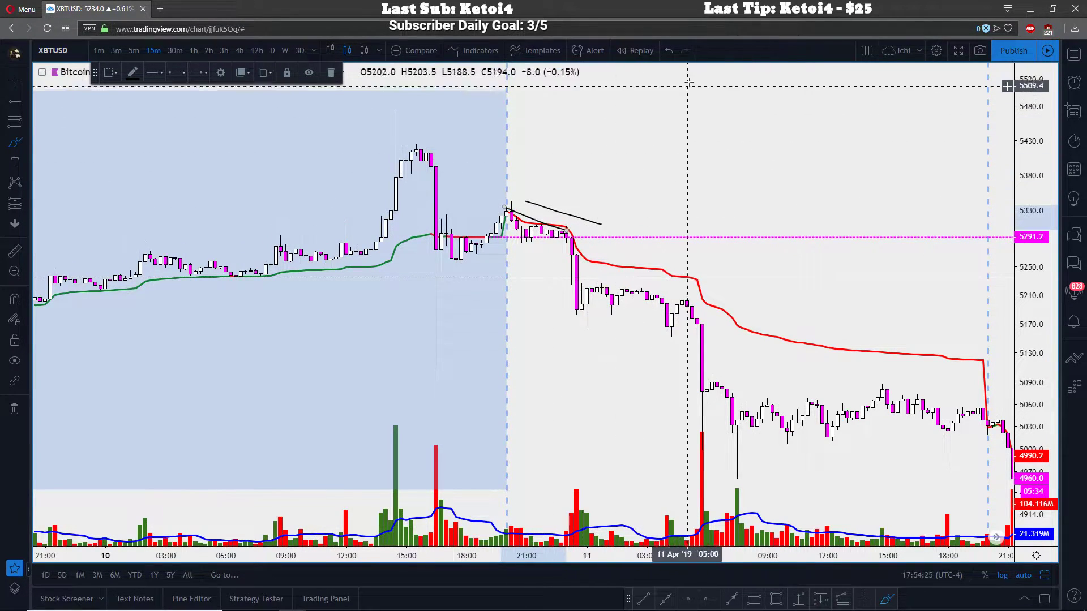
left_click(636, 50)
left_click(669, 52)
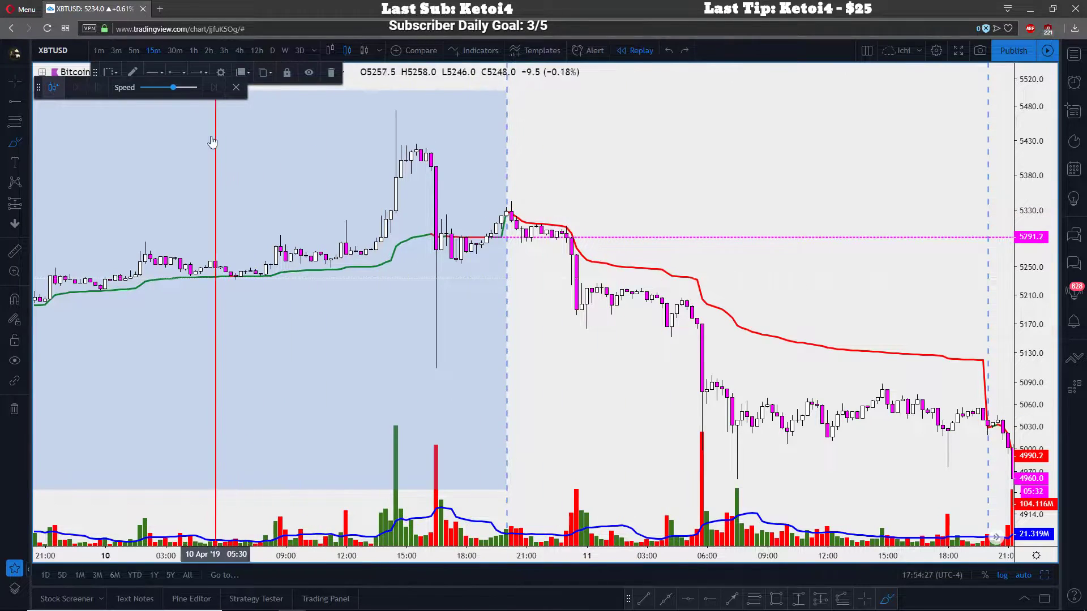
left_click(236, 86)
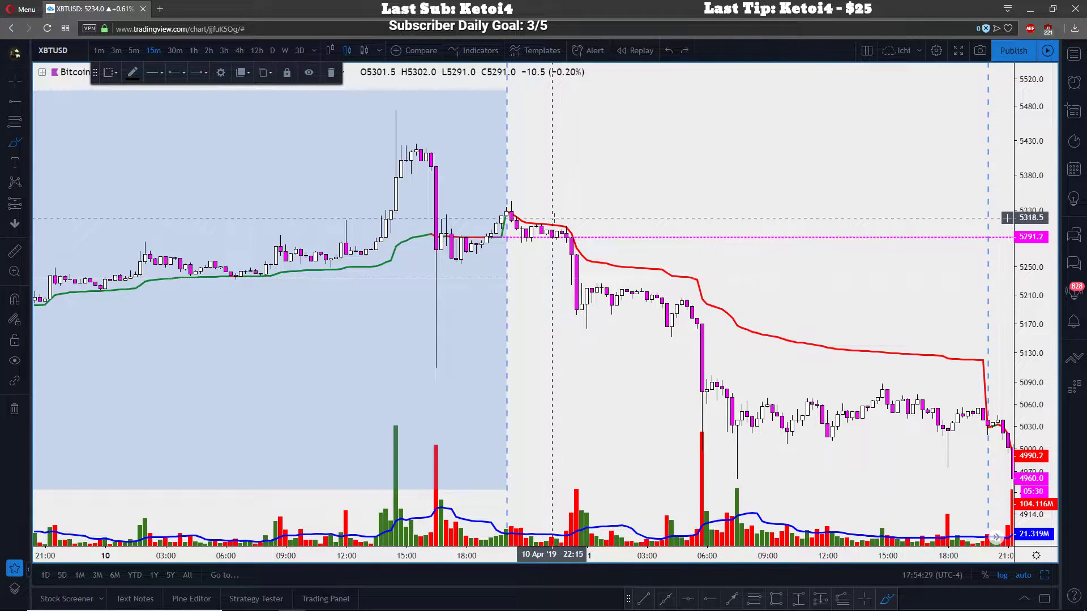
left_click(23, 146)
left_click(60, 141)
mouse_move(522, 508)
left_mouse_down()
mouse_move(505, 520)
mouse_move(531, 508)
left_mouse_up()
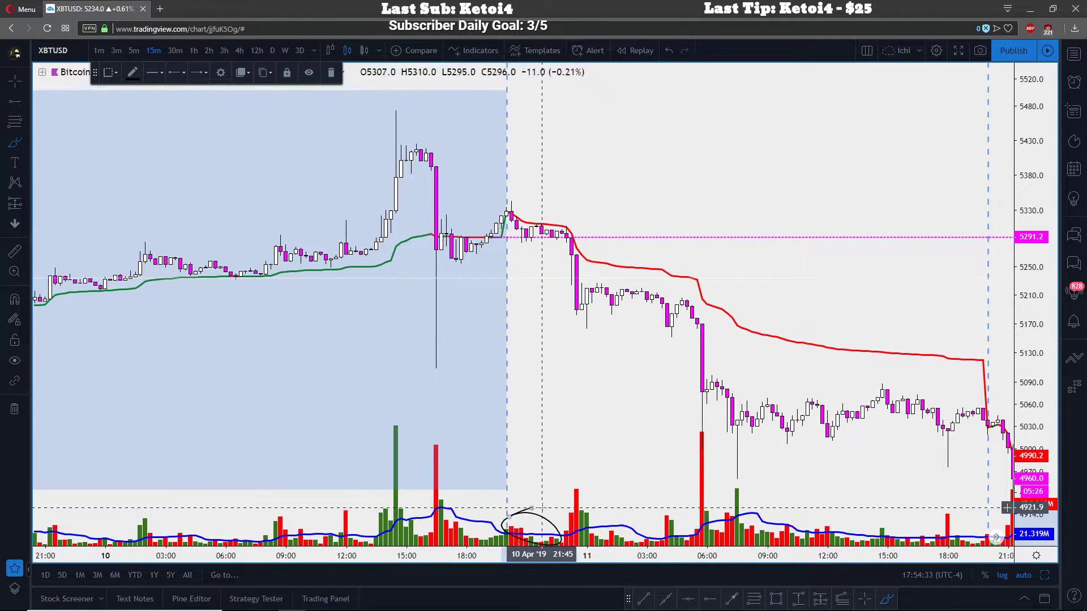
left_click_drag(509, 218, 537, 215)
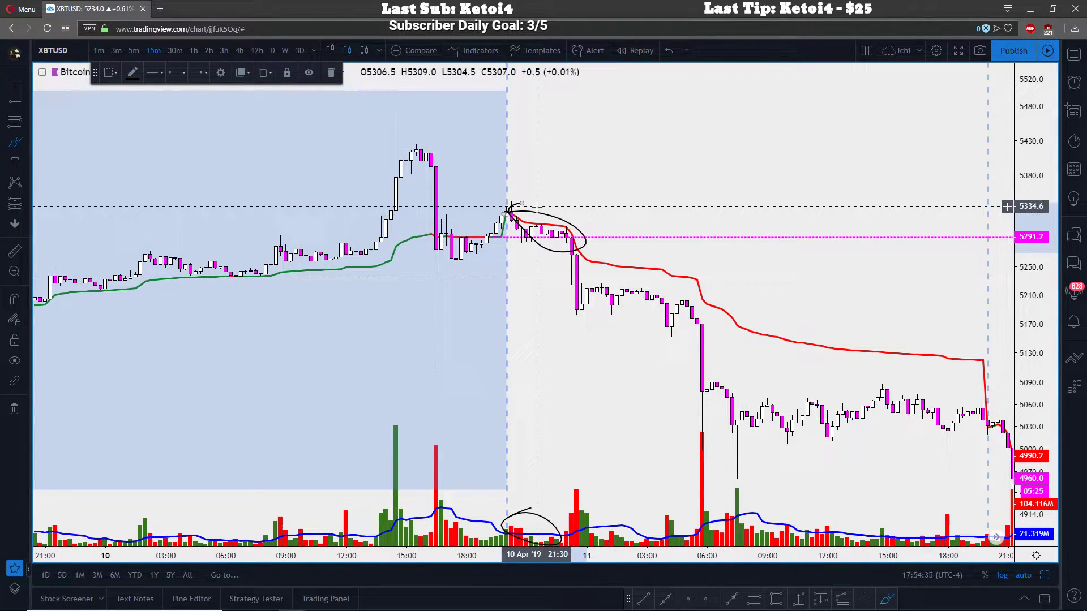
left_click(670, 51)
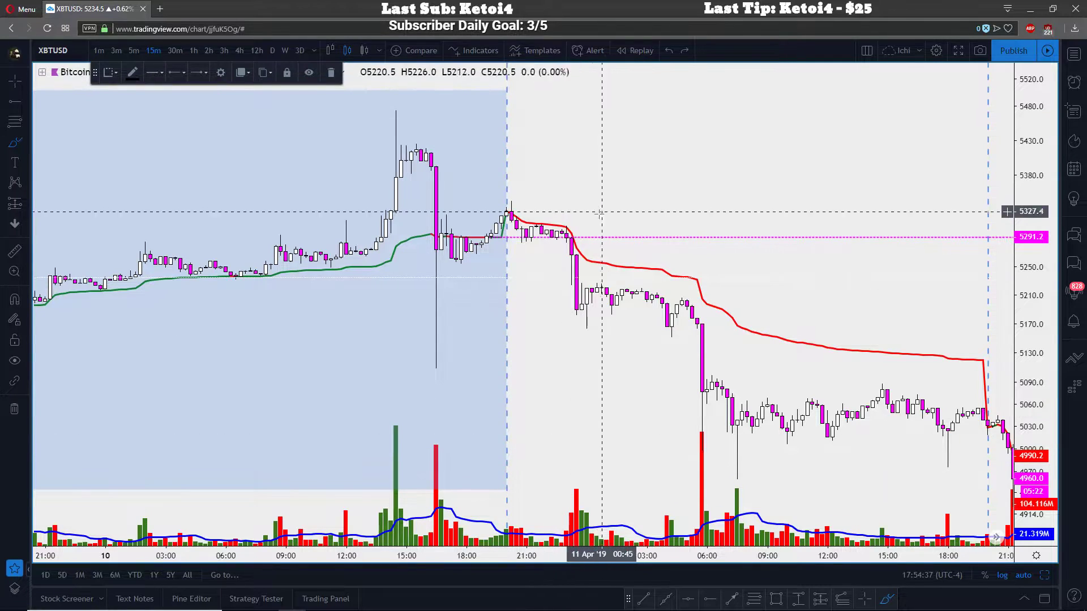
left_click_drag(562, 228, 572, 304)
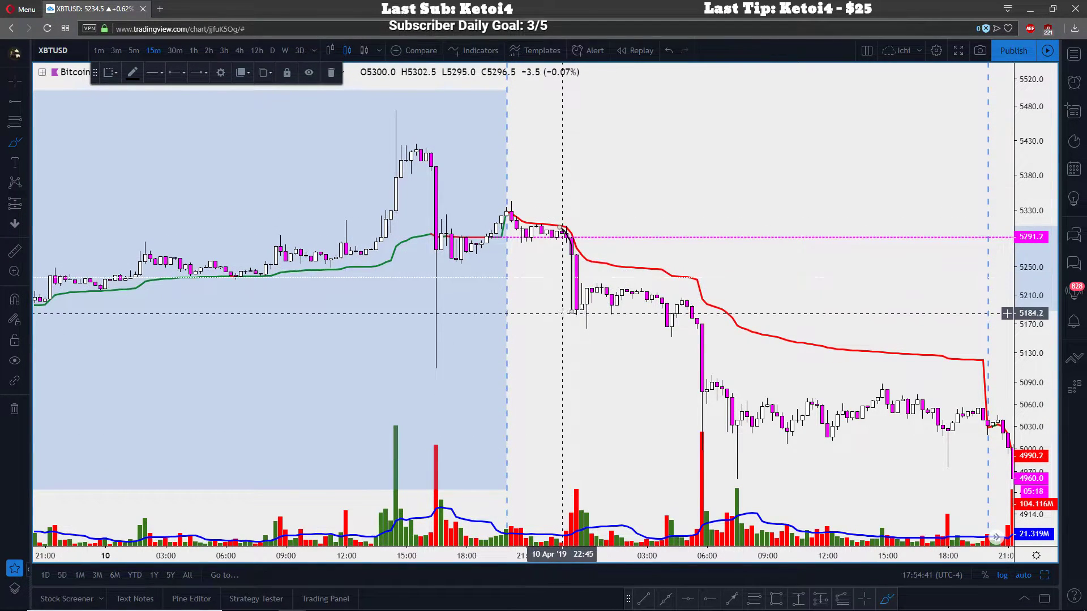
left_click_drag(575, 249, 740, 279)
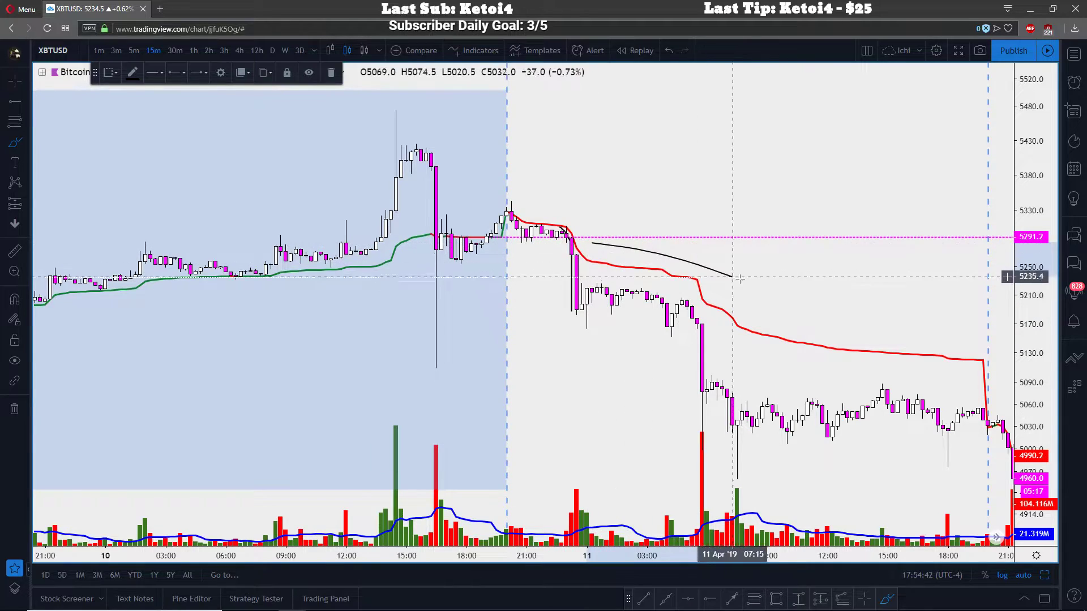
left_click(669, 51)
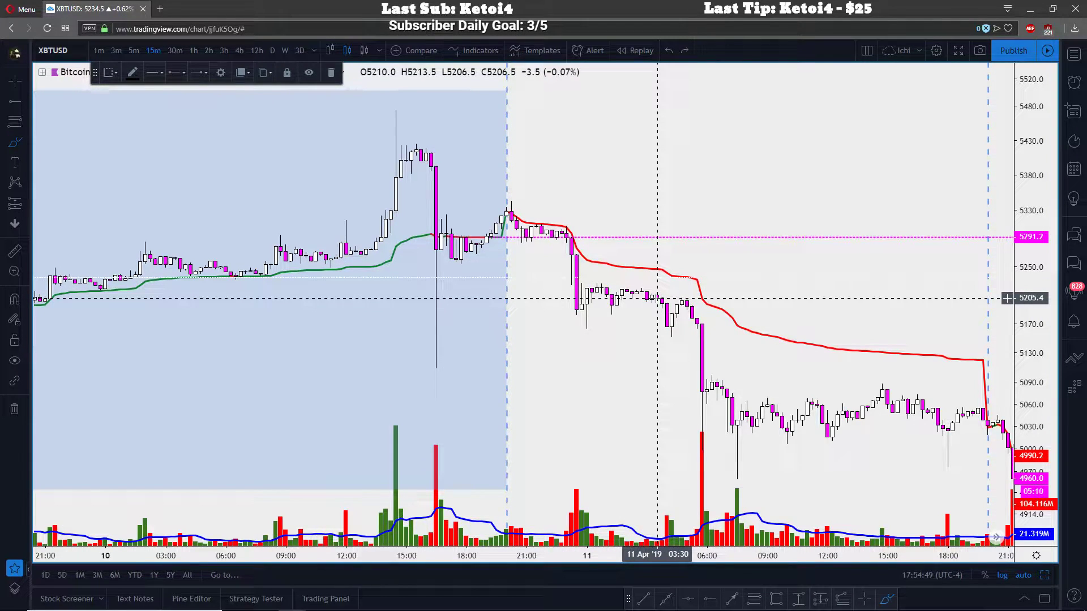
mouse_move(592, 262)
left_mouse_down()
mouse_move(720, 287)
mouse_move(597, 243)
left_mouse_up()
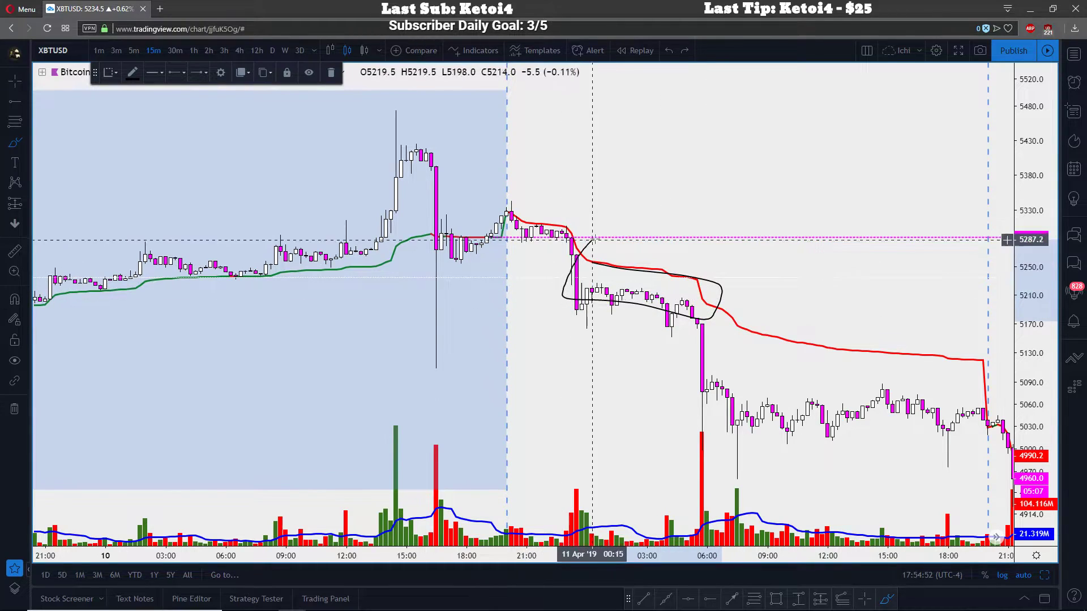
left_click(668, 54)
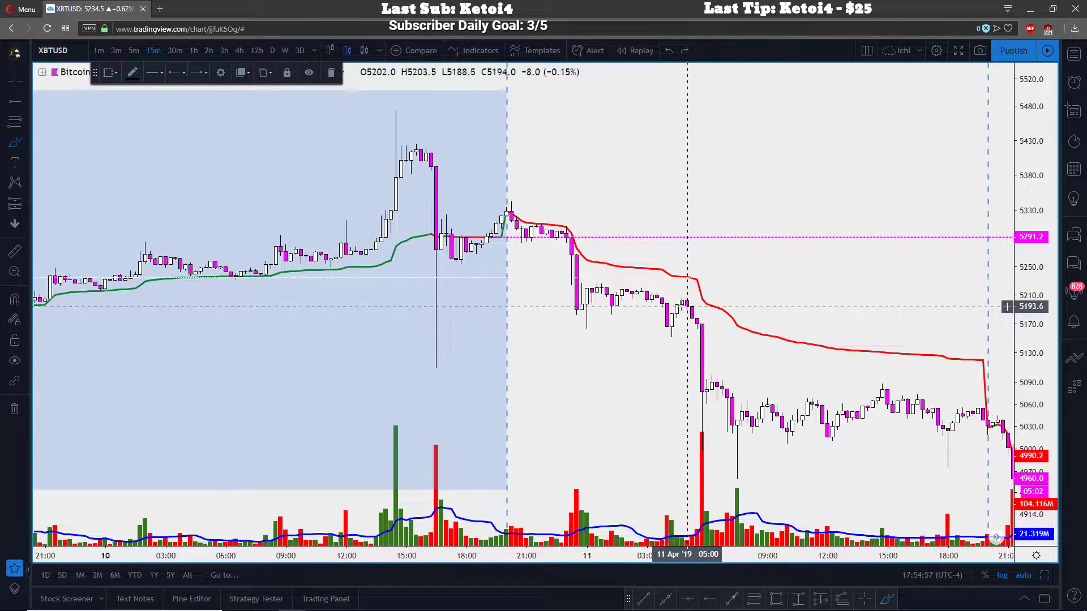
mouse_move(589, 287)
left_mouse_down()
mouse_move(600, 266)
mouse_move(716, 311)
left_mouse_up()
left_click(668, 52)
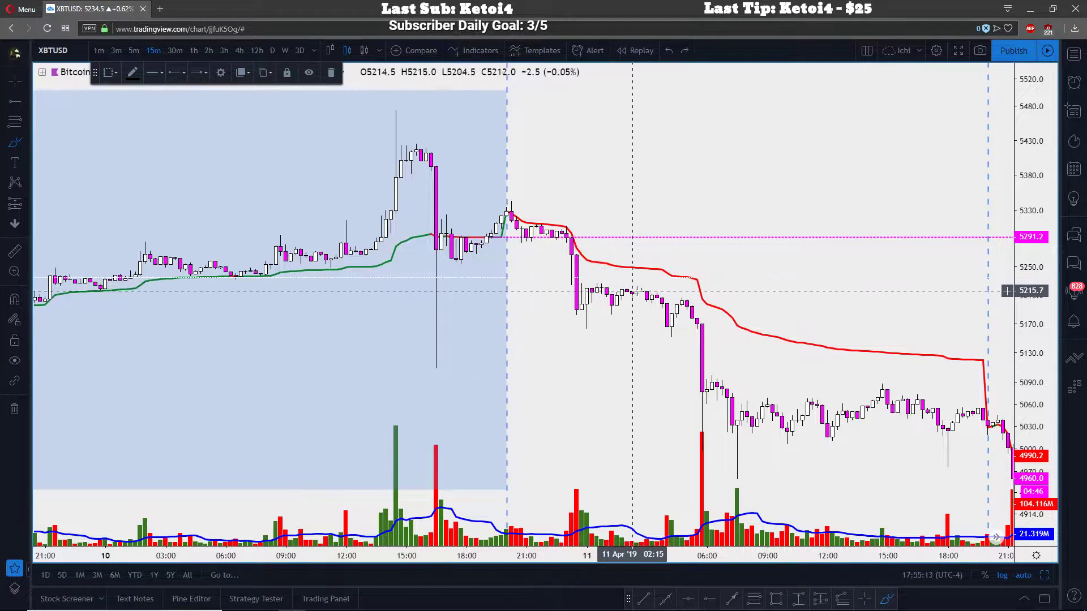
mouse_move(582, 280)
left_mouse_down()
mouse_move(736, 300)
mouse_move(611, 265)
left_mouse_up()
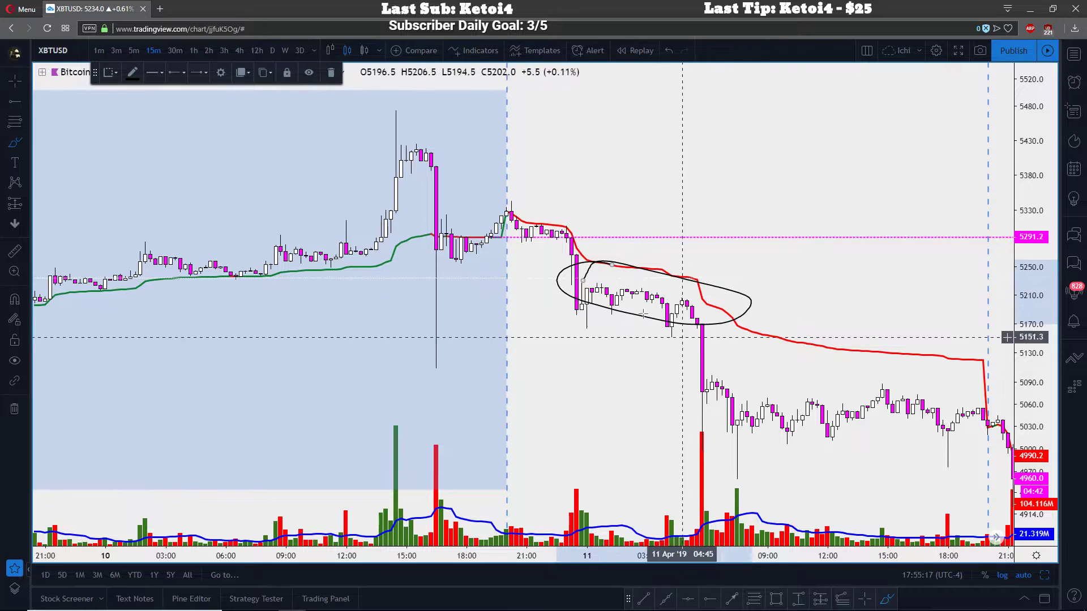
left_click(669, 52)
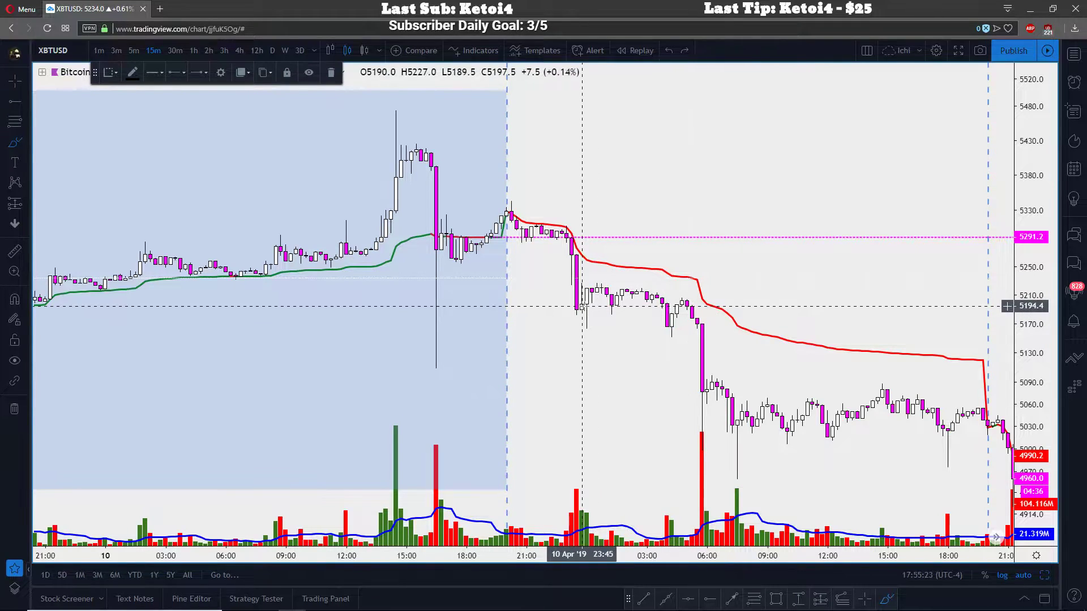
Sketch a wavy stroke and circles around the red line over 11 April, undoing each
mouse_move(582, 299)
left_mouse_down()
mouse_move(597, 266)
mouse_move(692, 284)
mouse_move(707, 425)
mouse_move(796, 442)
mouse_move(707, 374)
left_mouse_up()
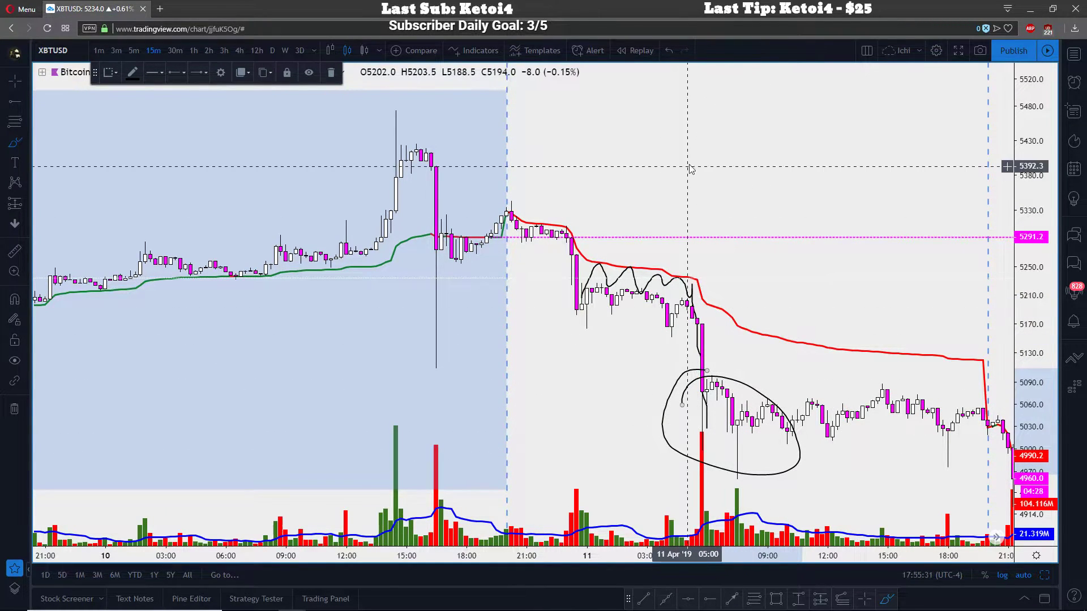
left_click(669, 51)
left_click(668, 50)
mouse_move(712, 409)
left_mouse_down()
mouse_move(740, 376)
mouse_move(824, 334)
mouse_move(788, 319)
left_mouse_up()
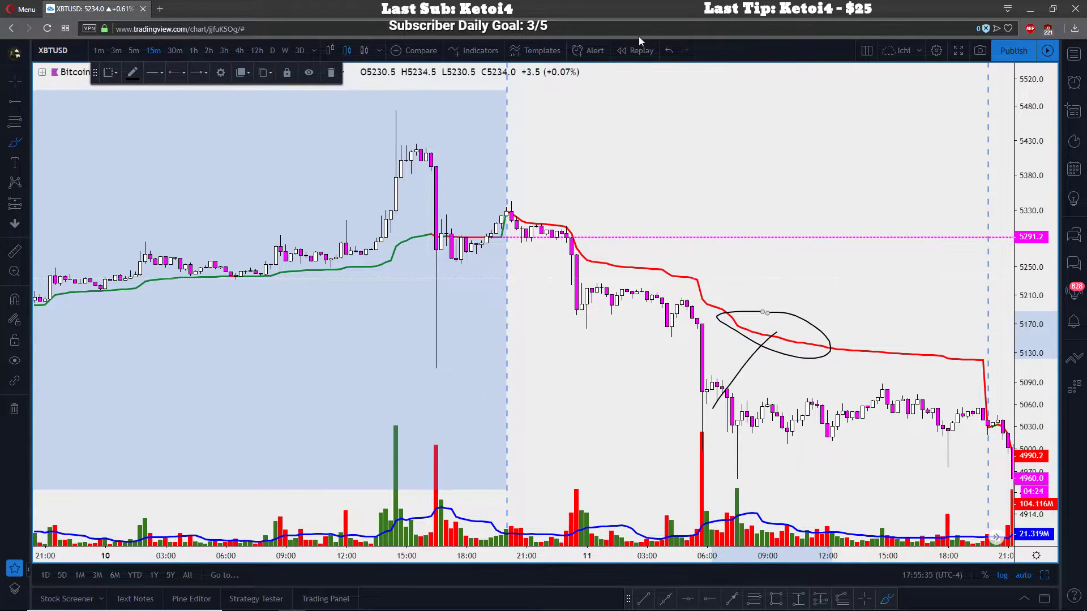
left_click(669, 50)
left_click(669, 50)
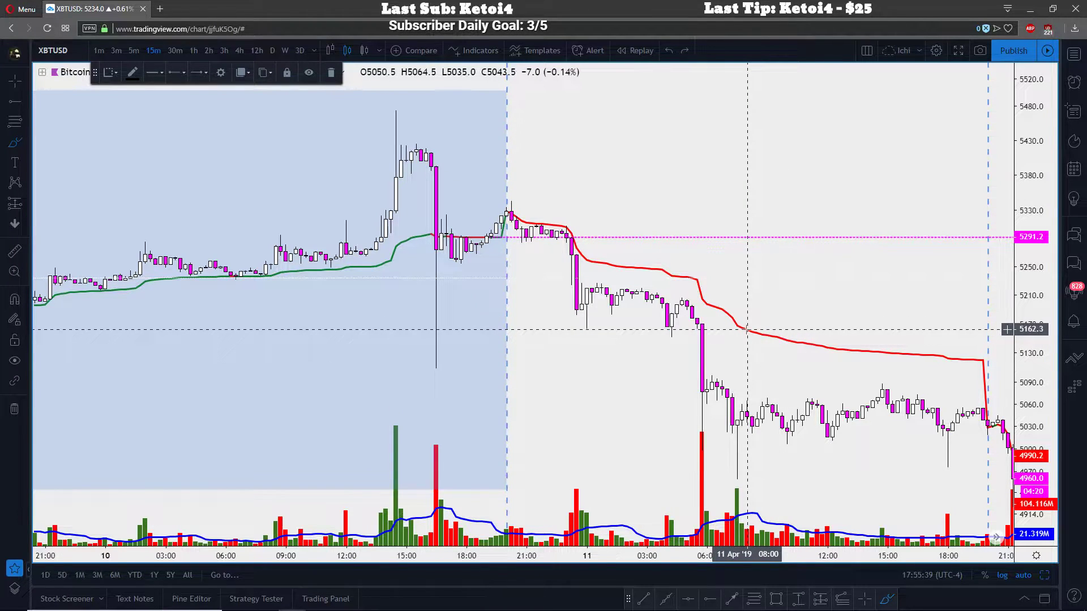
mouse_move(746, 309)
left_mouse_down()
mouse_move(785, 337)
mouse_move(777, 310)
left_mouse_up()
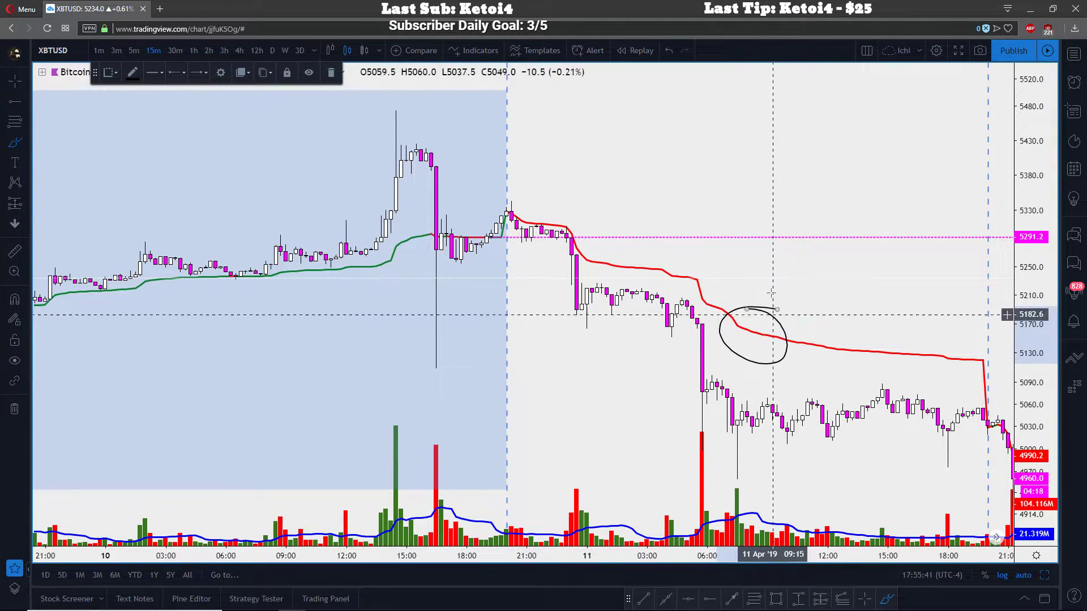
key("ctrl+z")
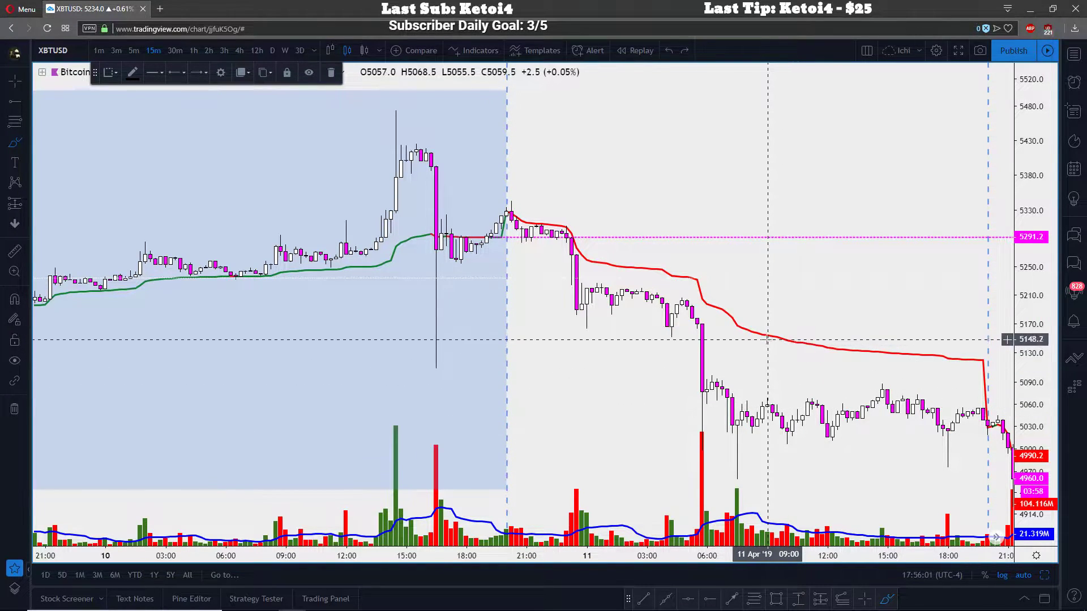
Sketch downward strokes to the 11 April lows and a circle round 06:00–09:00 candles, undoing them
left_click_drag(764, 336, 833, 457)
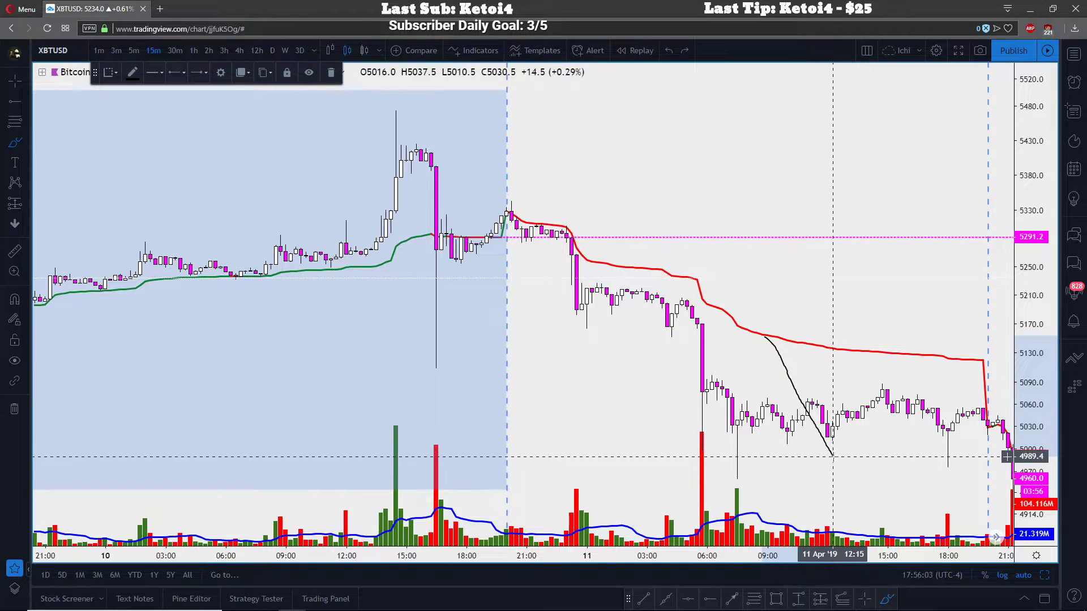
key("ctrl+z")
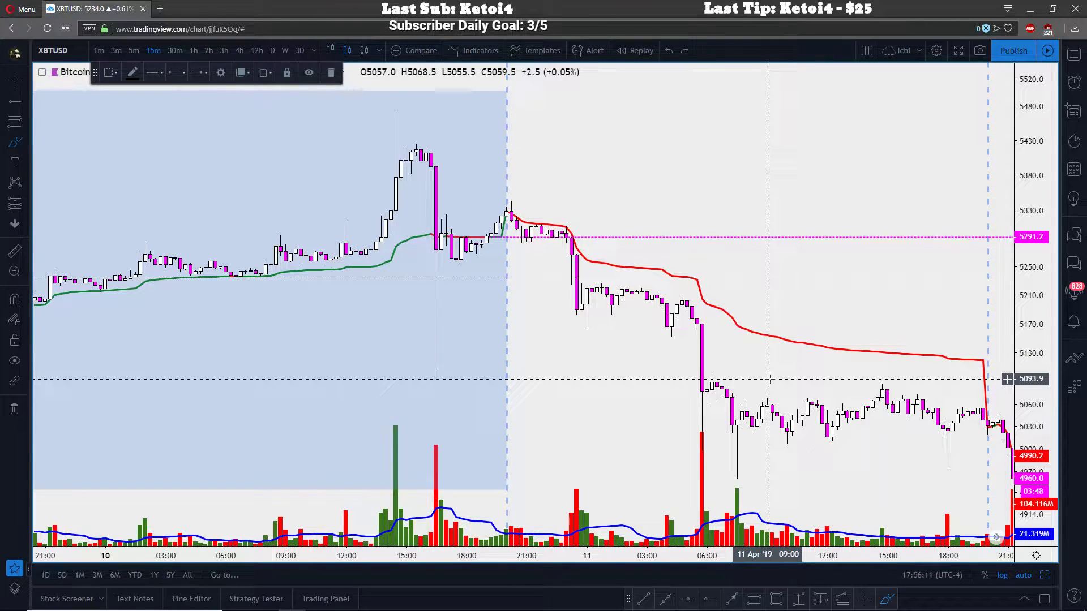
left_click_drag(756, 335, 832, 474)
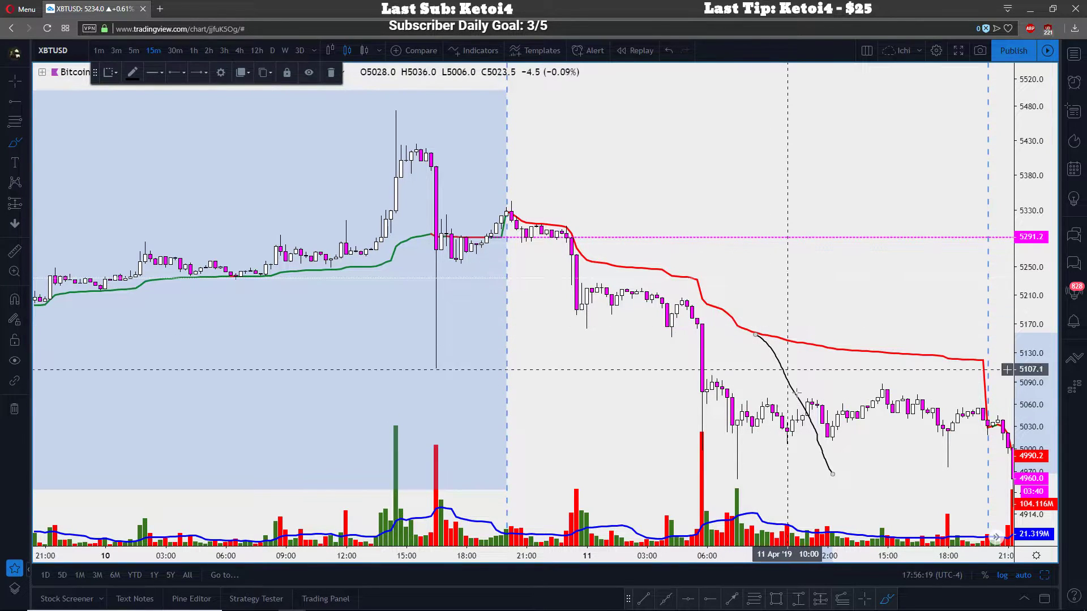
left_click(669, 51)
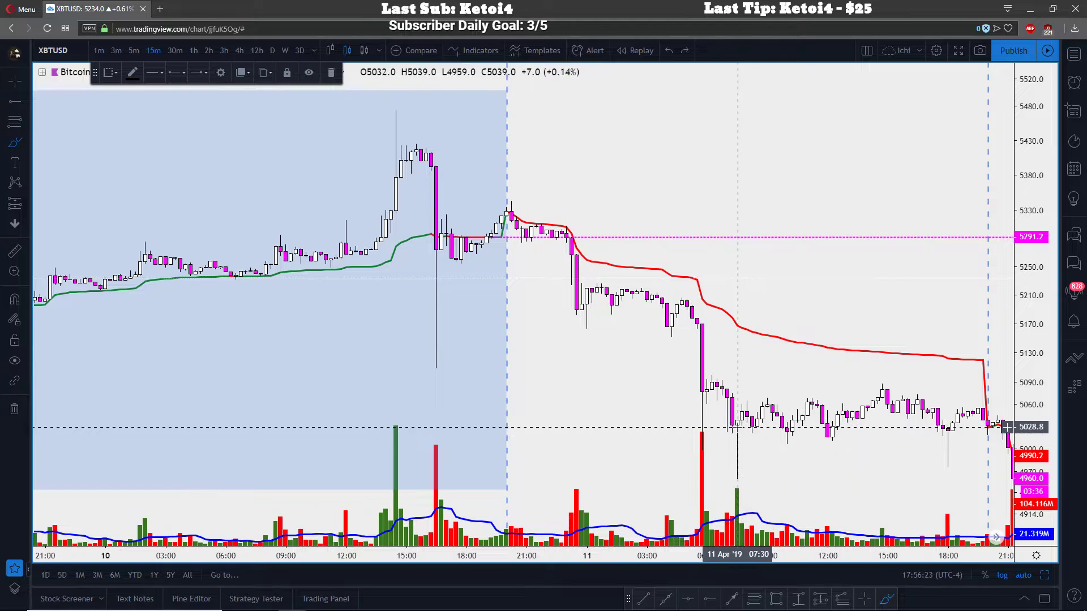
left_click_drag(698, 406, 697, 407)
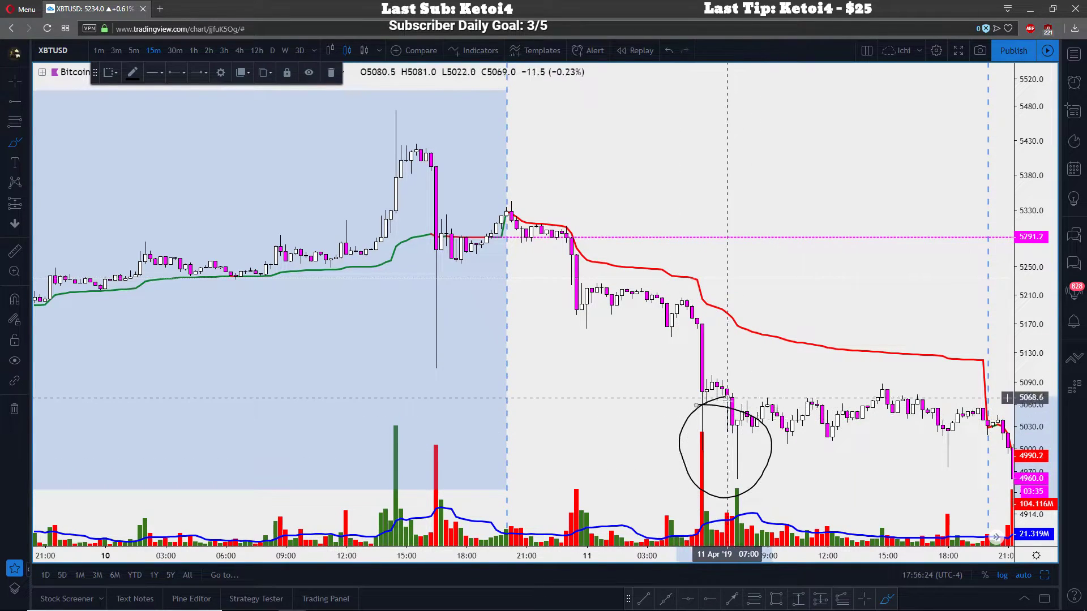
left_click(668, 51)
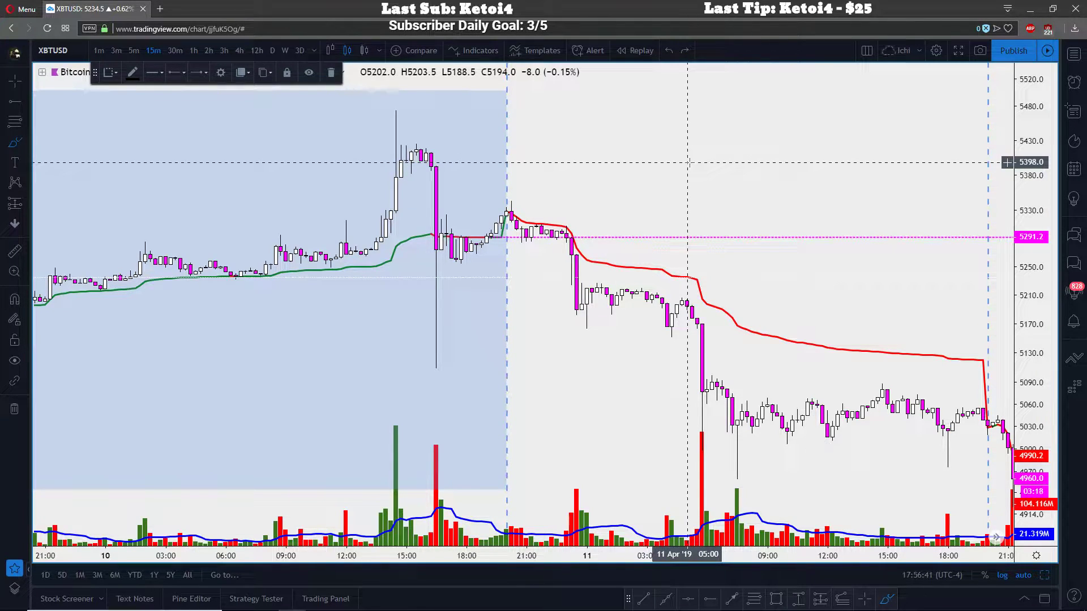
Switch to Cross crosshair mode and pan the chart to newer bars
left_click(10, 84)
left_click(56, 82)
left_click_drag(849, 278, 772, 282)
scroll(752, 278, "up", 3)
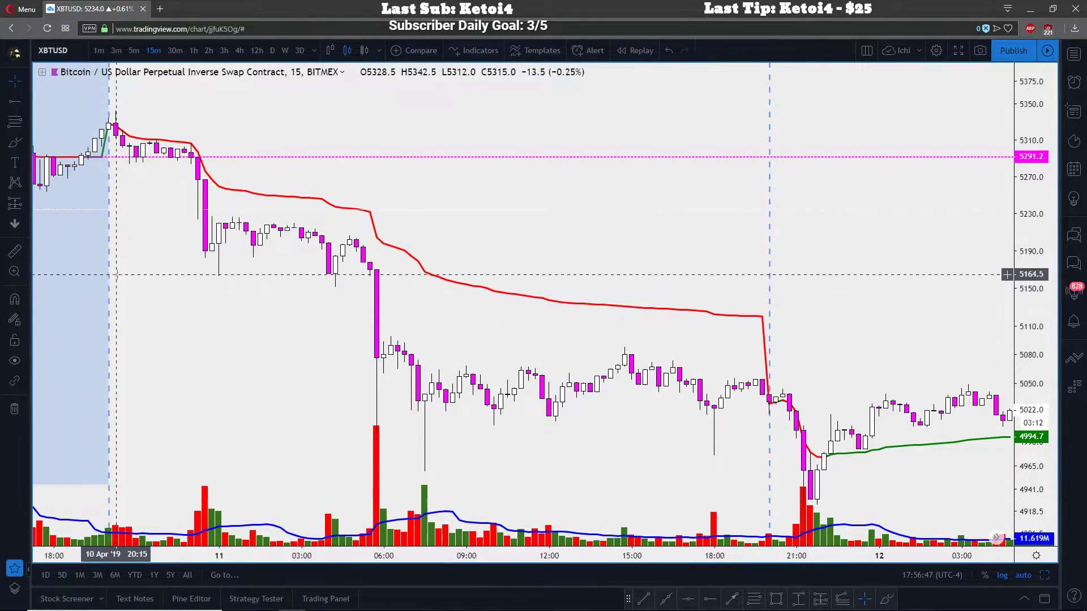
scroll(516, 238, "right", 2)
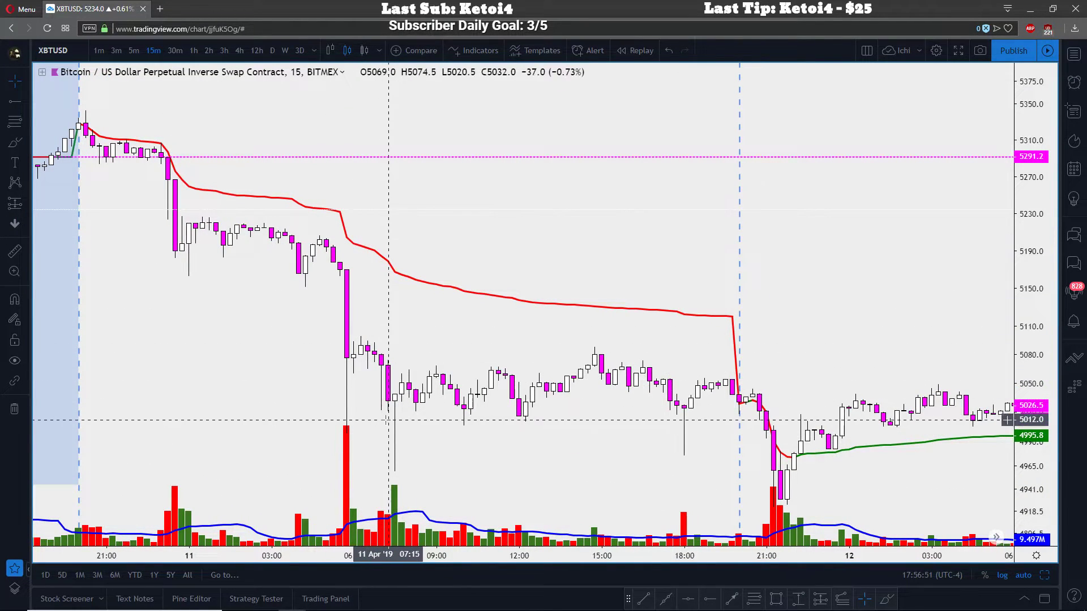
Brush strokes along the candles and red VWAP, undoing the peaked stroke over the sideways range
left_click(21, 145)
left_click(54, 140)
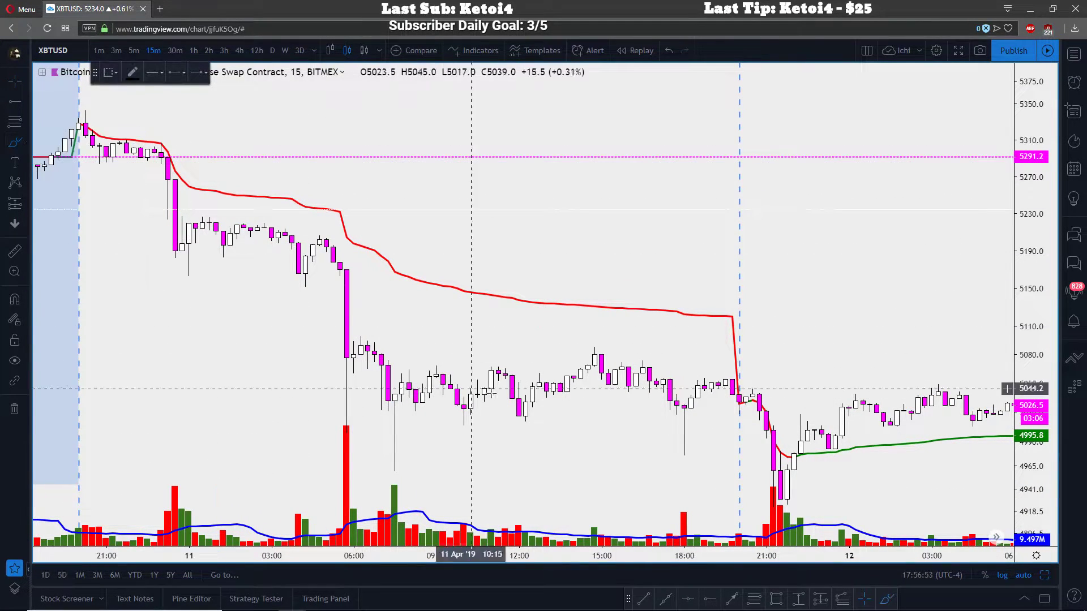
left_click_drag(395, 396, 719, 386)
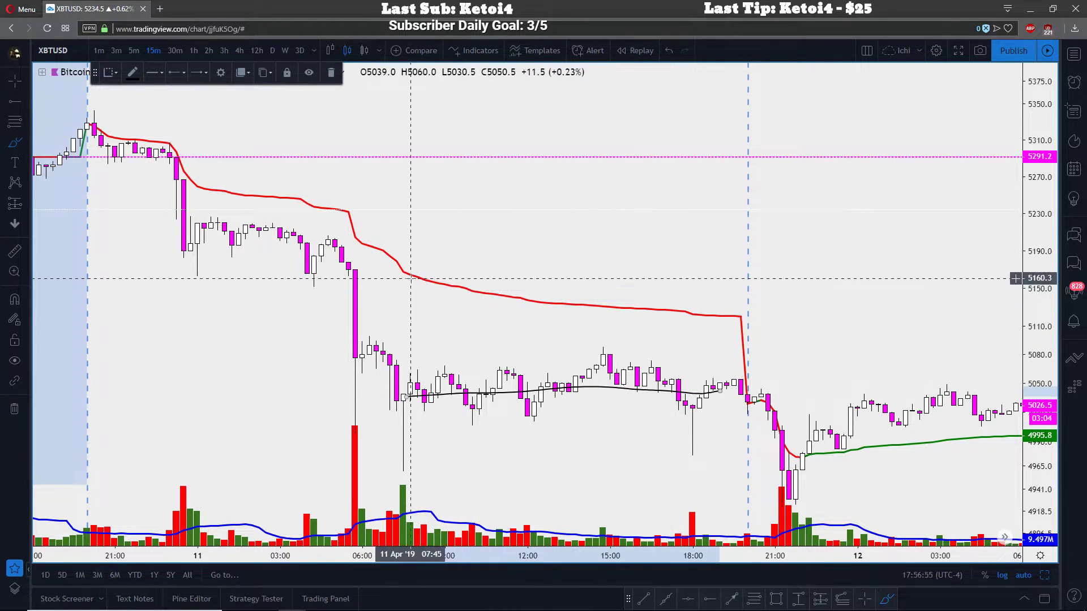
mouse_move(417, 278)
left_mouse_down()
mouse_move(544, 303)
mouse_move(713, 316)
left_mouse_up()
mouse_move(473, 389)
left_mouse_down()
mouse_move(517, 309)
mouse_move(530, 382)
mouse_move(651, 393)
mouse_move(707, 380)
left_mouse_up()
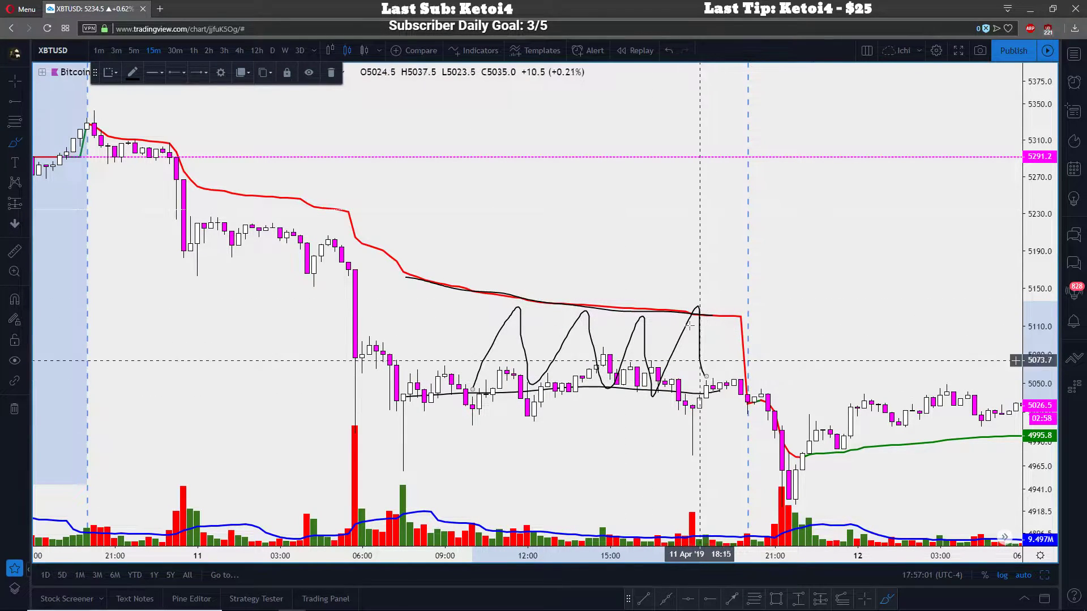
left_click(667, 50)
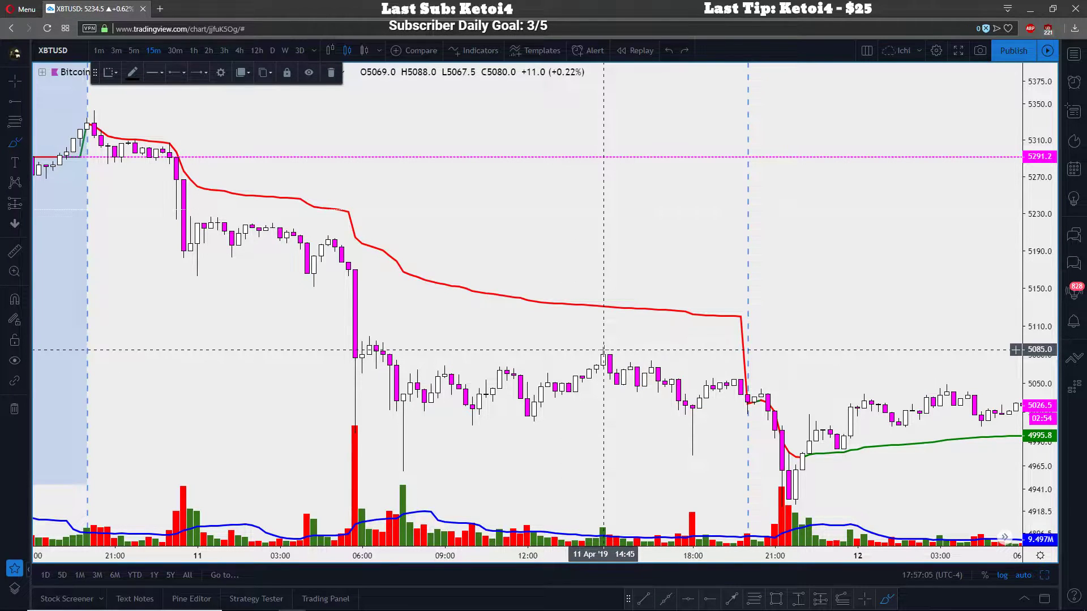
Sketch and undo short strokes and loops around the 12:00 and 15:00 candles of 11 April
left_click_drag(474, 366, 541, 367)
left_click_drag(603, 352, 617, 351)
mouse_move(610, 310)
left_mouse_down()
mouse_move(610, 351)
mouse_move(585, 342)
left_mouse_up()
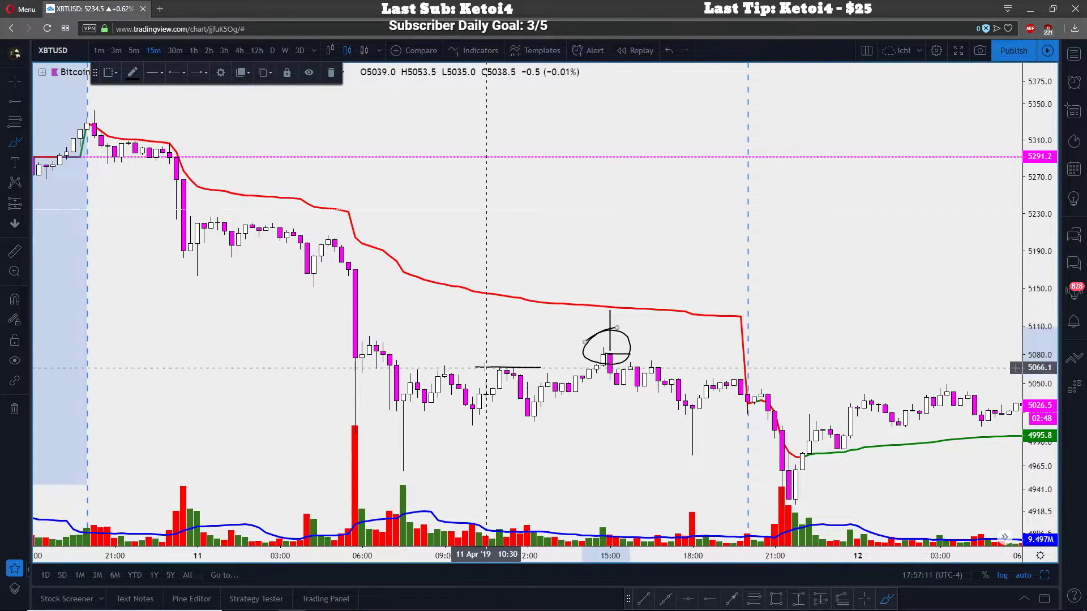
left_click_drag(485, 368, 494, 360)
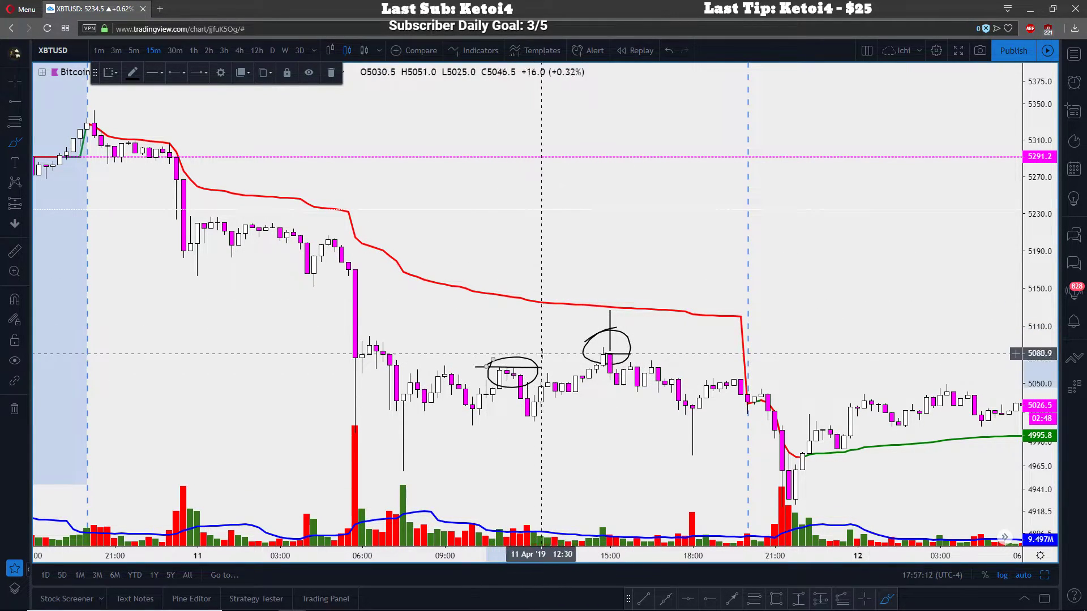
left_click(668, 50)
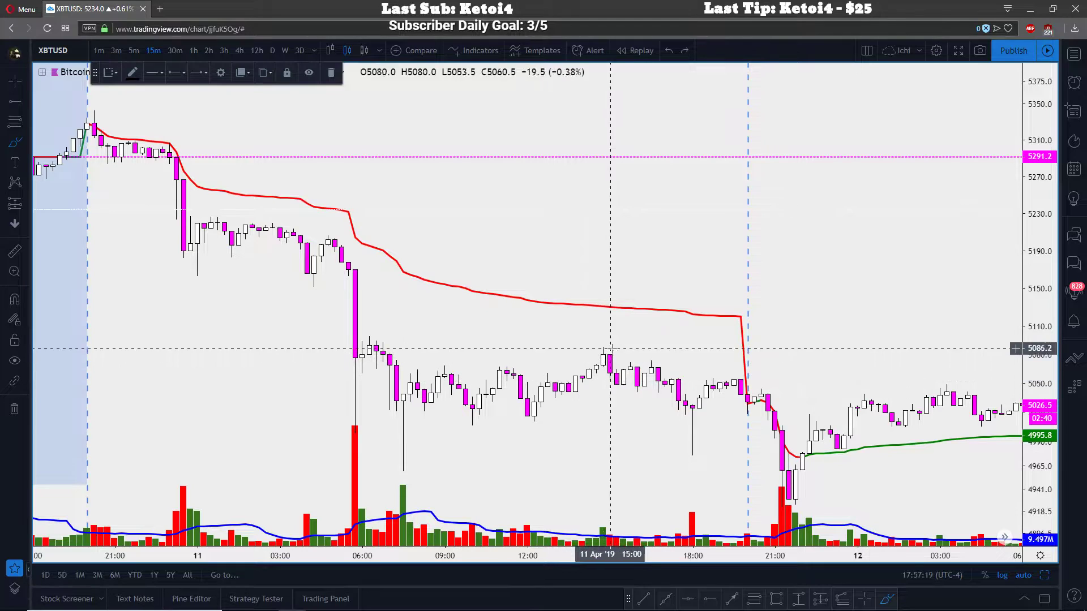
mouse_move(542, 418)
left_mouse_down()
mouse_move(645, 330)
mouse_move(673, 358)
left_mouse_up()
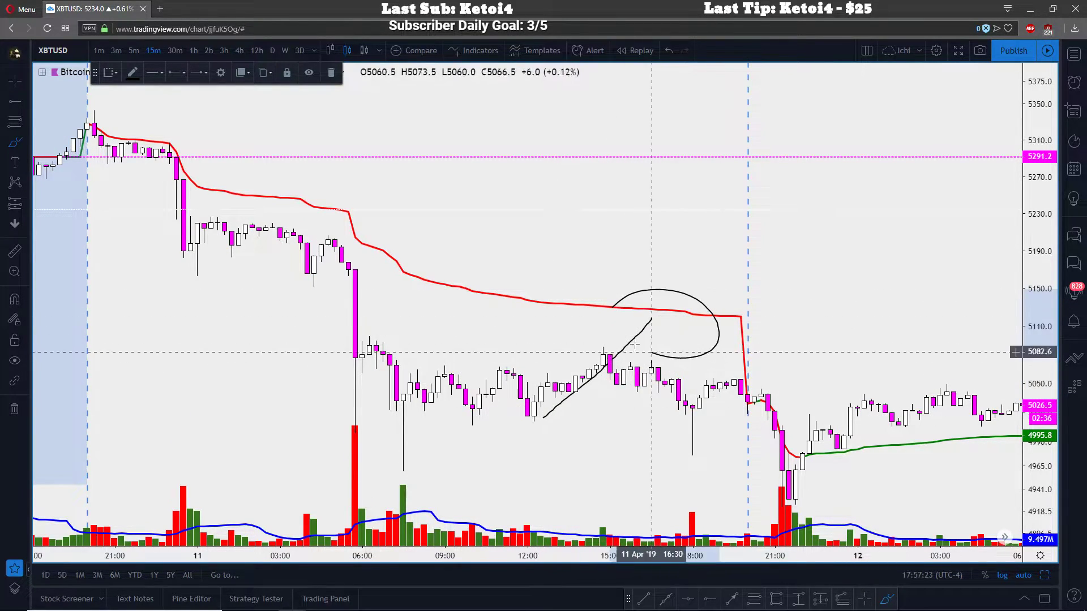
left_click(669, 51)
left_click(669, 51)
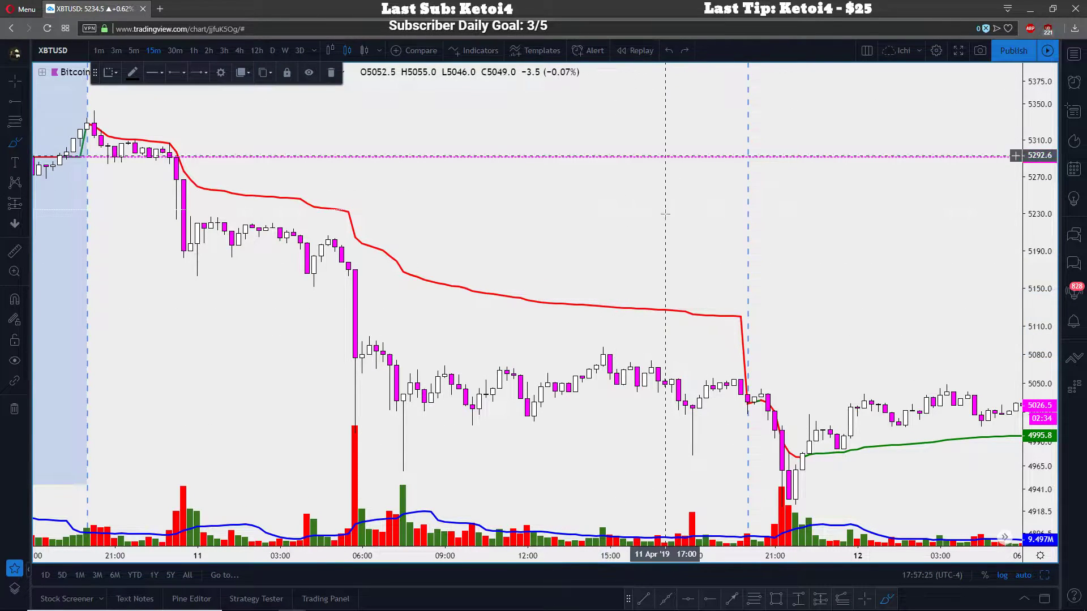
mouse_move(610, 357)
left_mouse_down()
mouse_move(742, 363)
mouse_move(736, 340)
mouse_move(628, 368)
left_mouse_up()
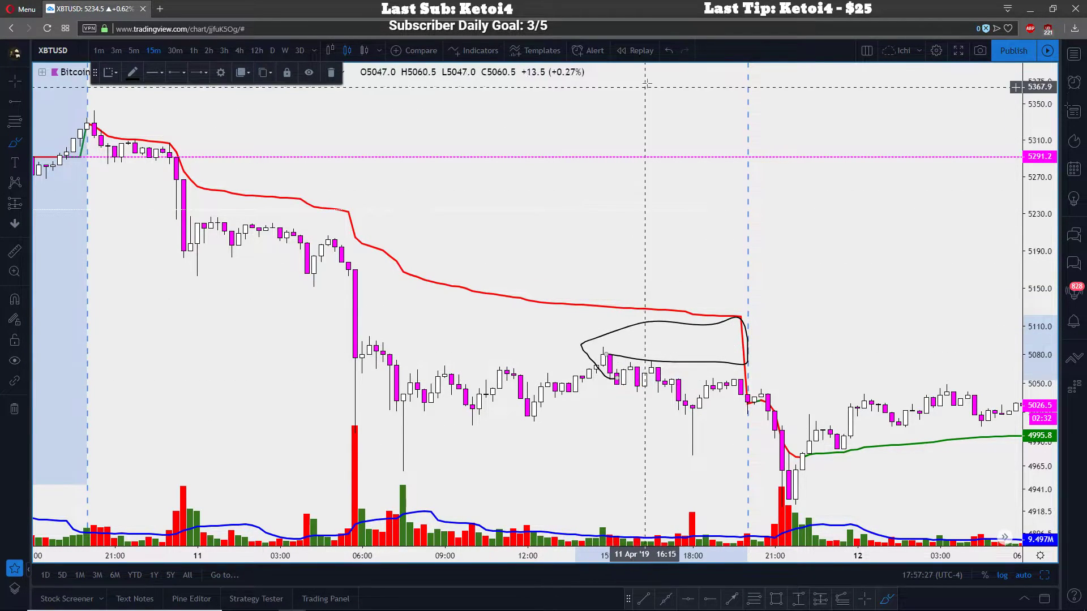
left_click(669, 50)
left_click(669, 50)
left_click(668, 51)
Return to plain Cross crosshair mode
left_click(14, 85)
left_click(60, 82)
scroll(742, 305, "down", 5)
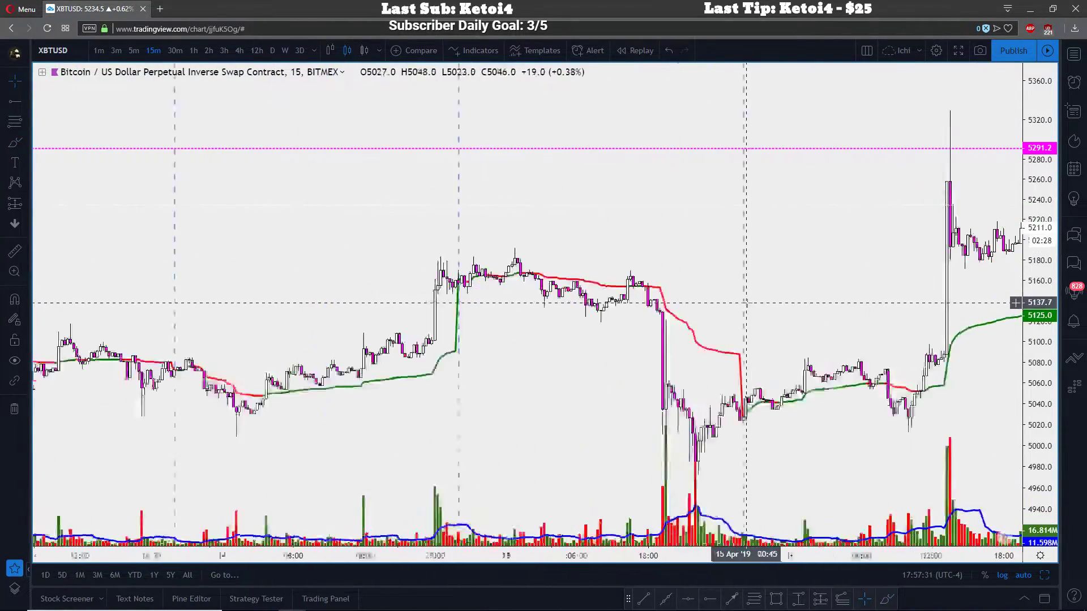
Zoom and pan the chart across the 8–12 April bars
scroll(749, 306, "up", 5)
left_click_drag(339, 311, 939, 325)
scroll(940, 324, "up", 8)
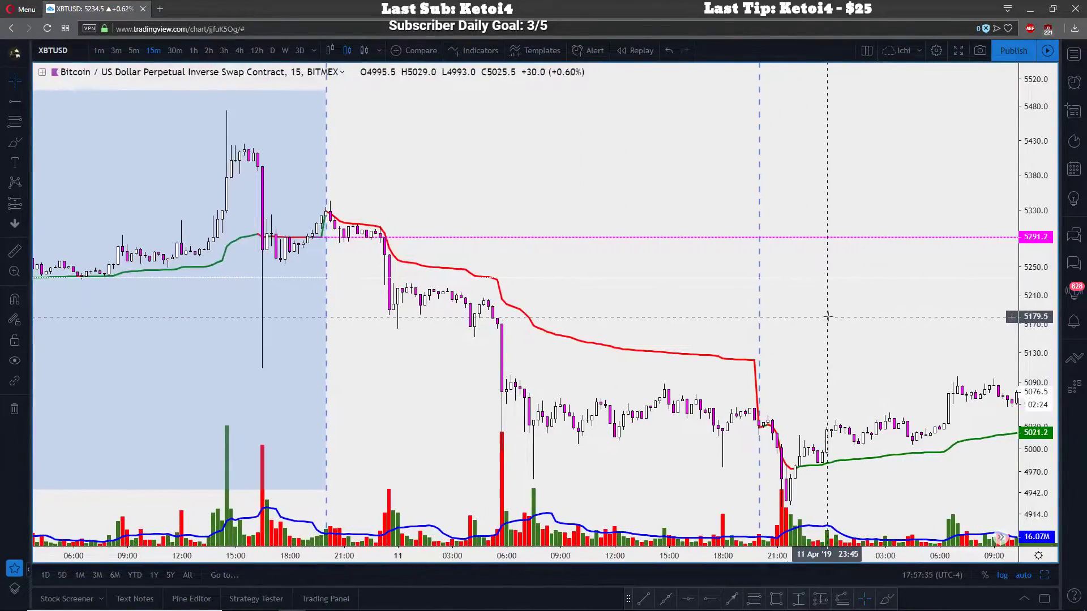
left_click_drag(825, 311, 512, 320)
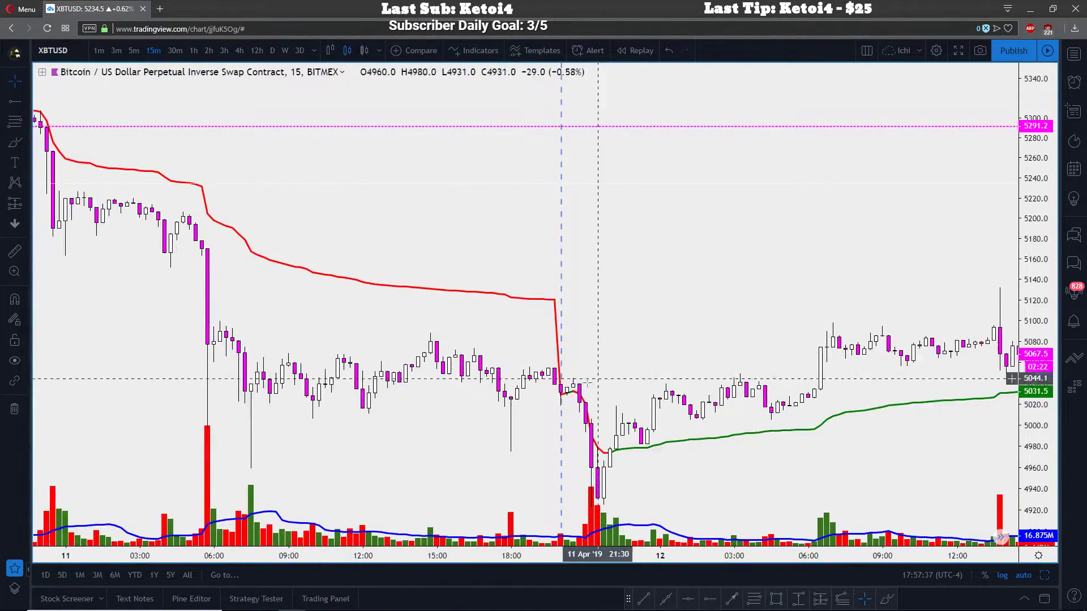
left_click_drag(640, 323, 607, 312)
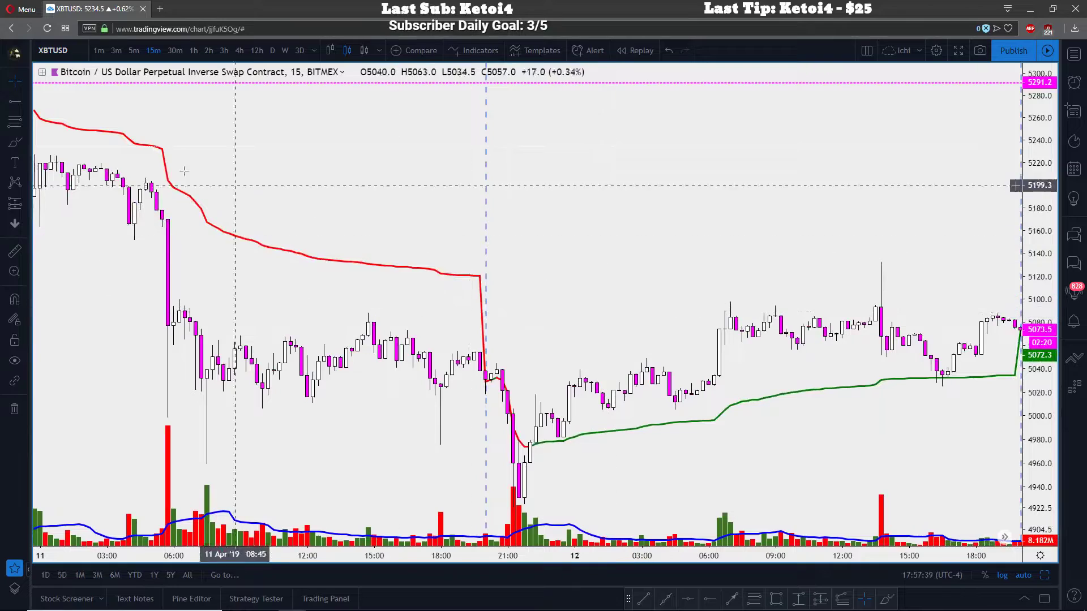
scroll(452, 364, "down", 2)
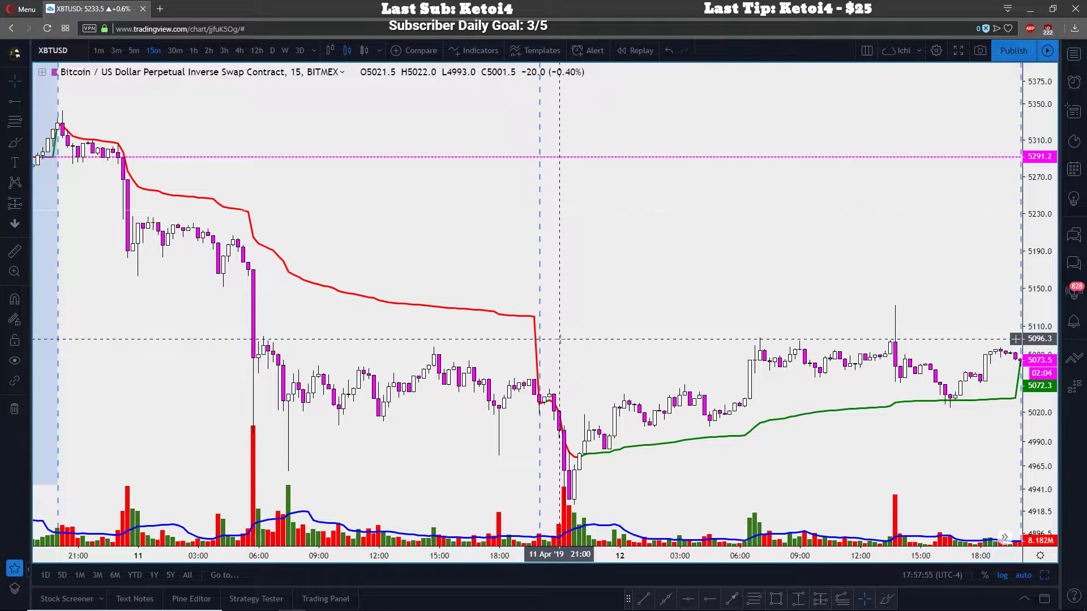
scroll(453, 292, "down", 3)
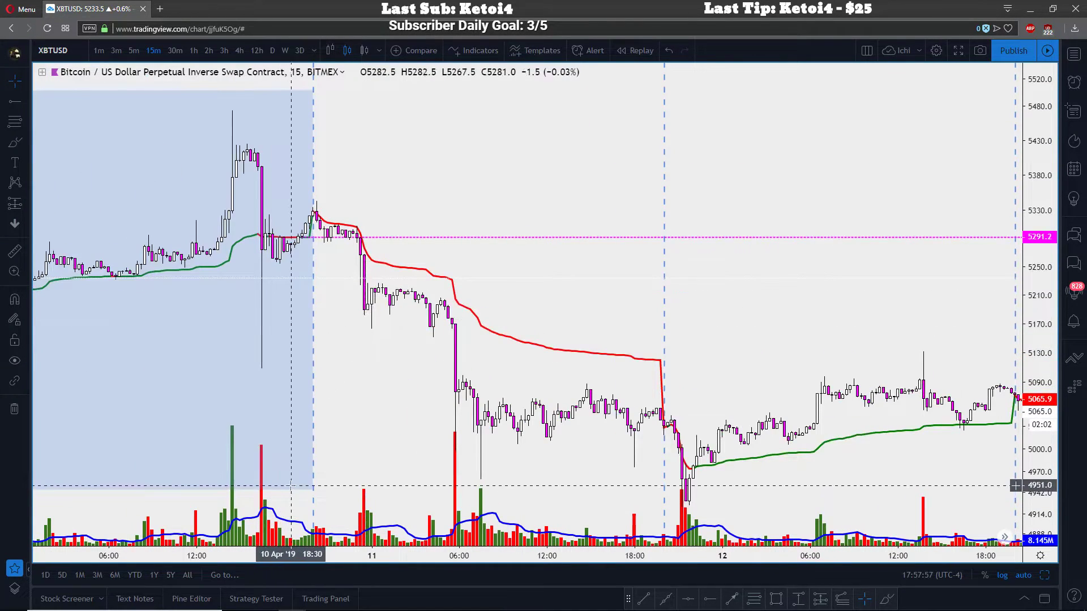
Dismiss the blue measurement box over 10 April and pan to late 10 – early 13 April
left_click(292, 496)
left_click_drag(815, 340, 548, 340)
scroll(548, 339, "down", 2)
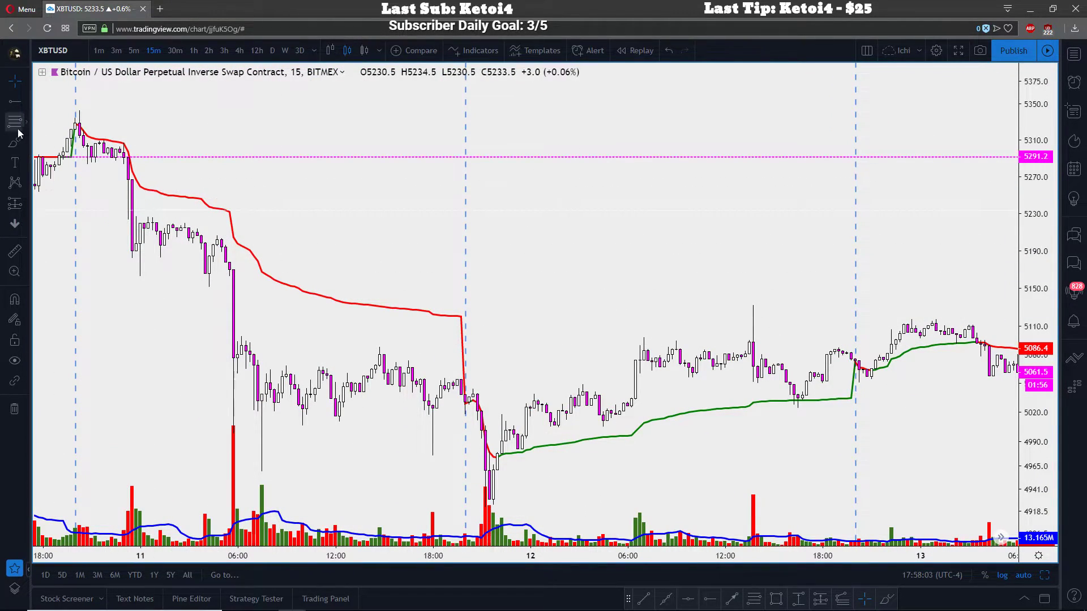
Delete the dashed magenta horizontal line from the chart
left_click(13, 149)
left_click(63, 163)
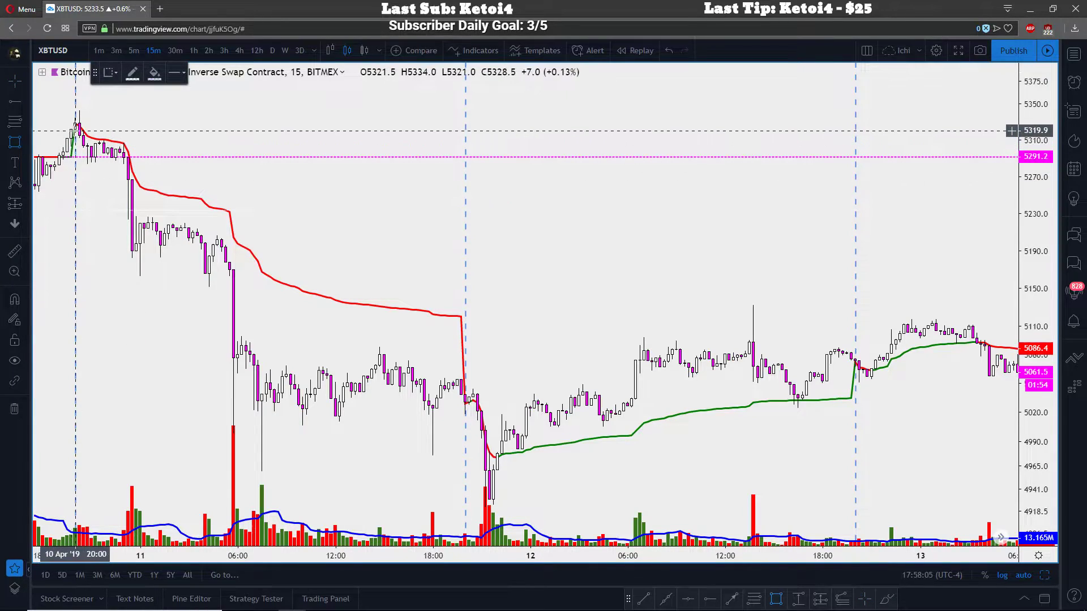
left_click(14, 81)
left_click(56, 81)
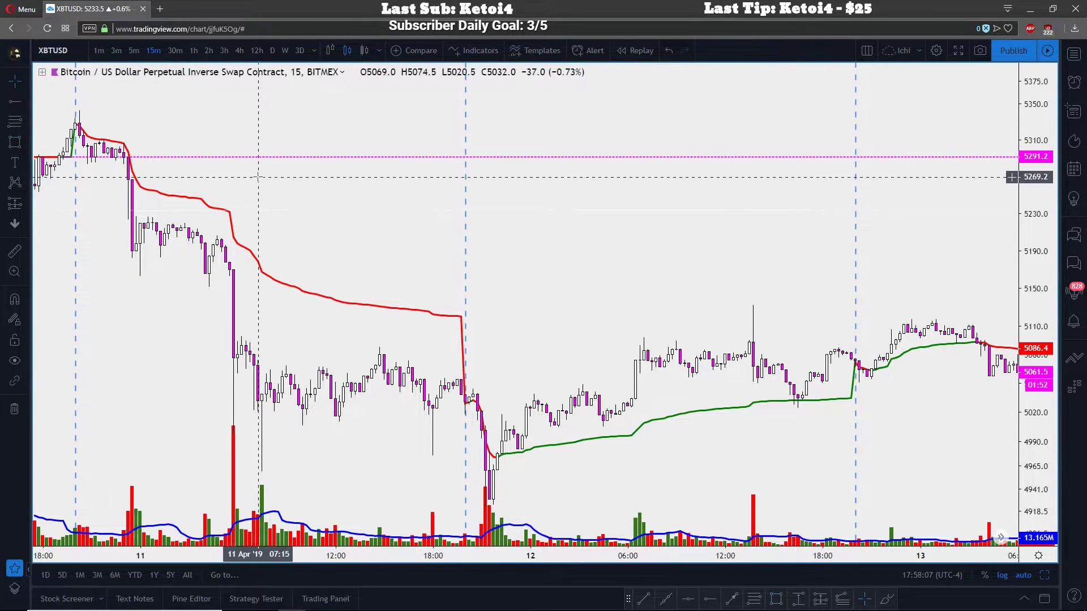
left_click(225, 164)
key("Delete")
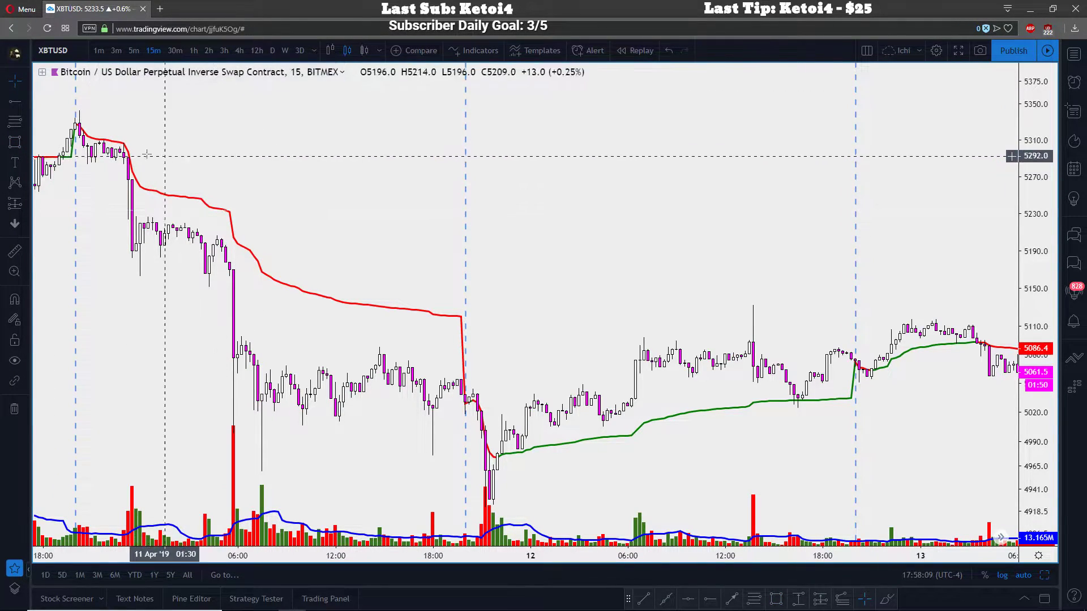
Box the 10 Apr 20:00–11 Apr 20:15 slide (about 4981–5343) with a blue rectangle
left_click(14, 142)
left_click_drag(75, 110, 469, 450)
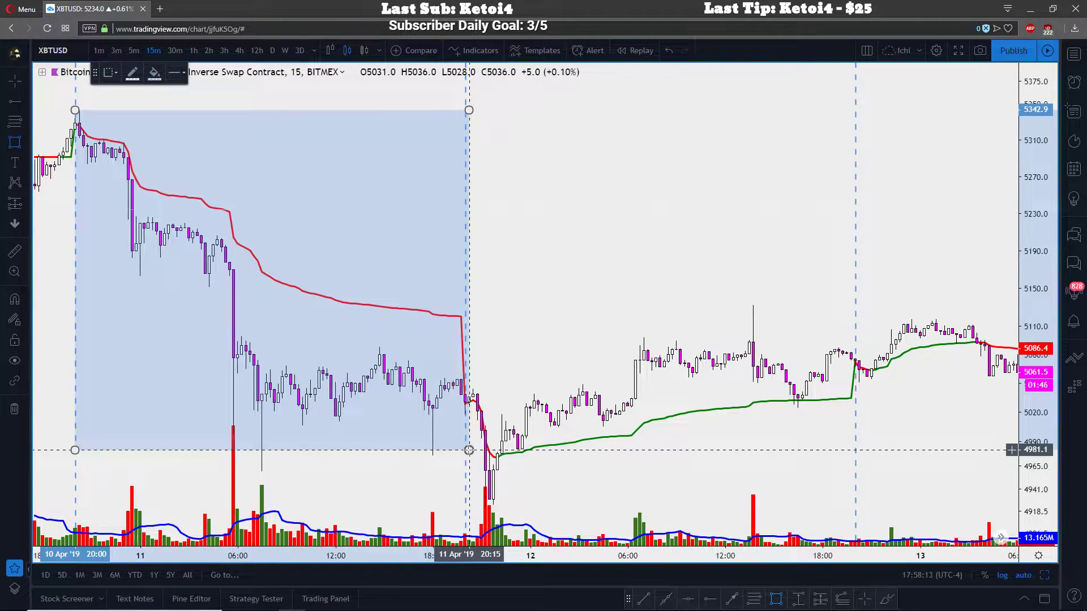
left_click(488, 396)
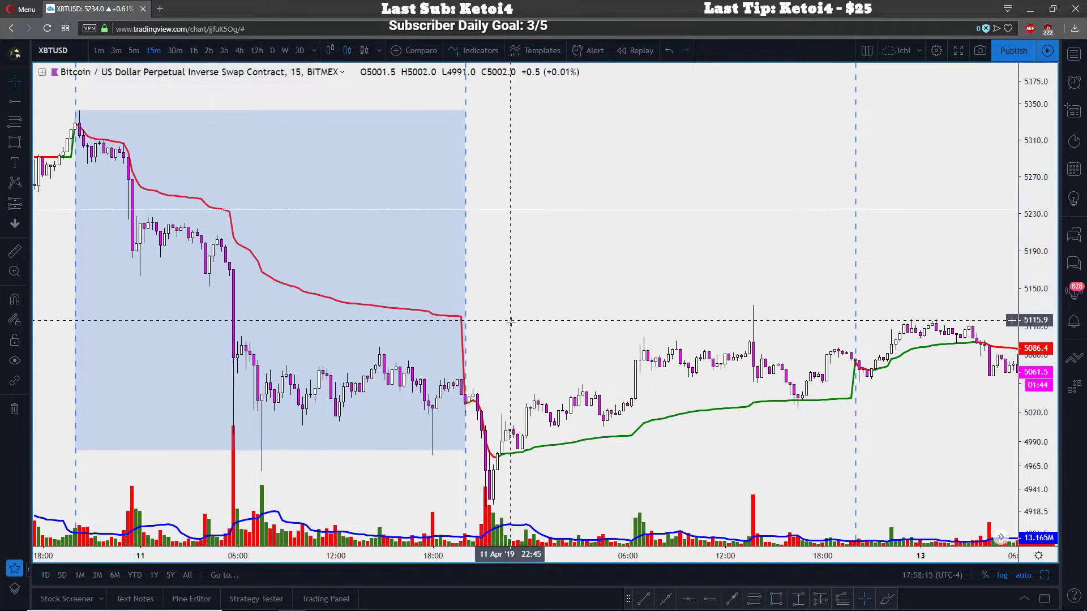
Add a magenta horizontal ray at 5120.2 starting where the red VWAP ends
left_click_drag(650, 245, 597, 243)
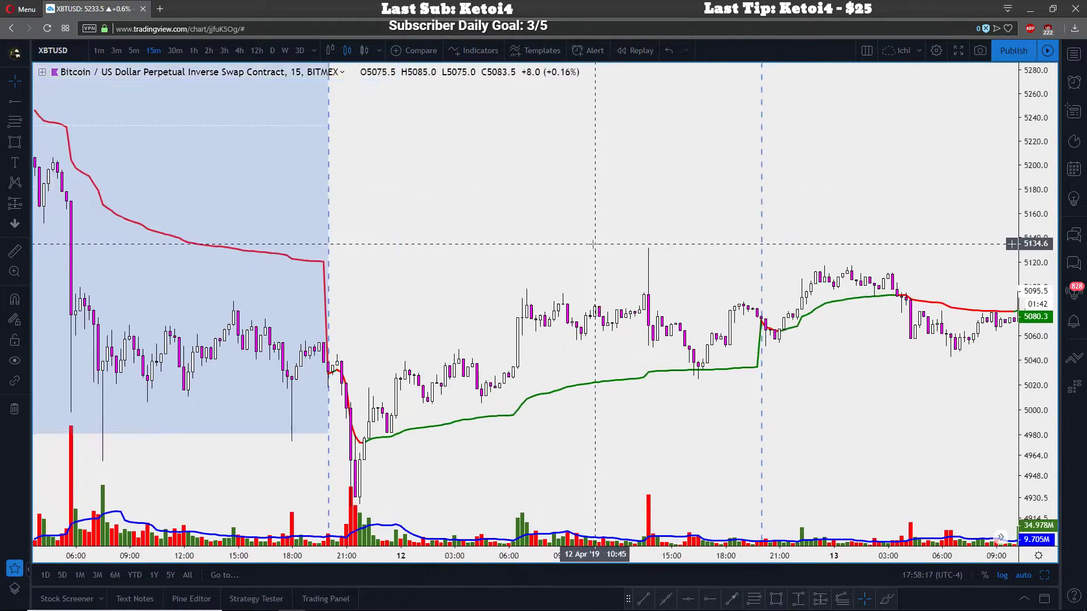
key("alt+t")
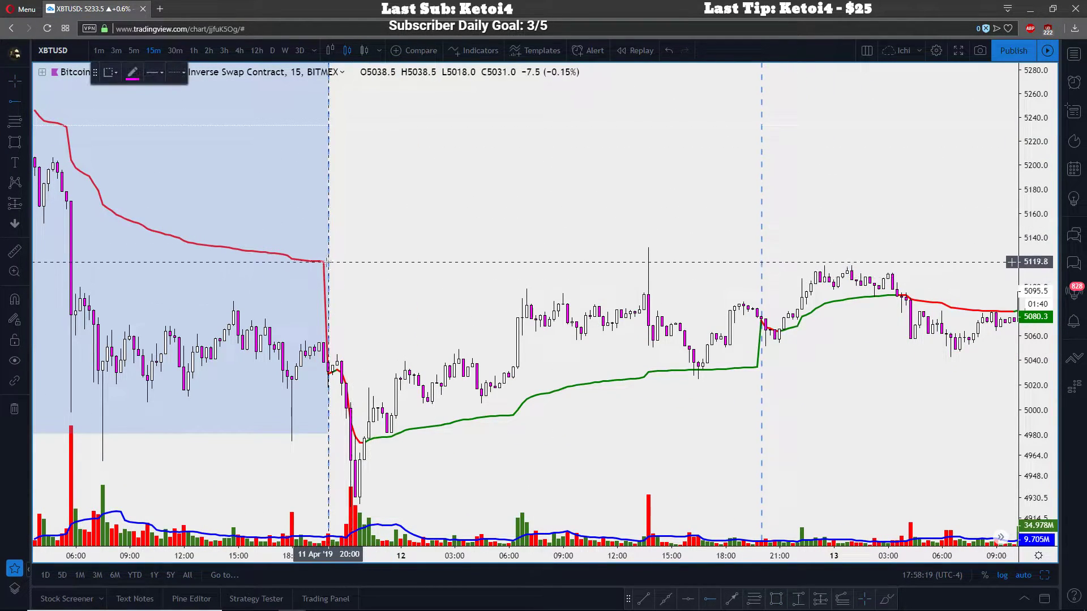
left_click(326, 262)
left_click_drag(325, 261, 320, 262)
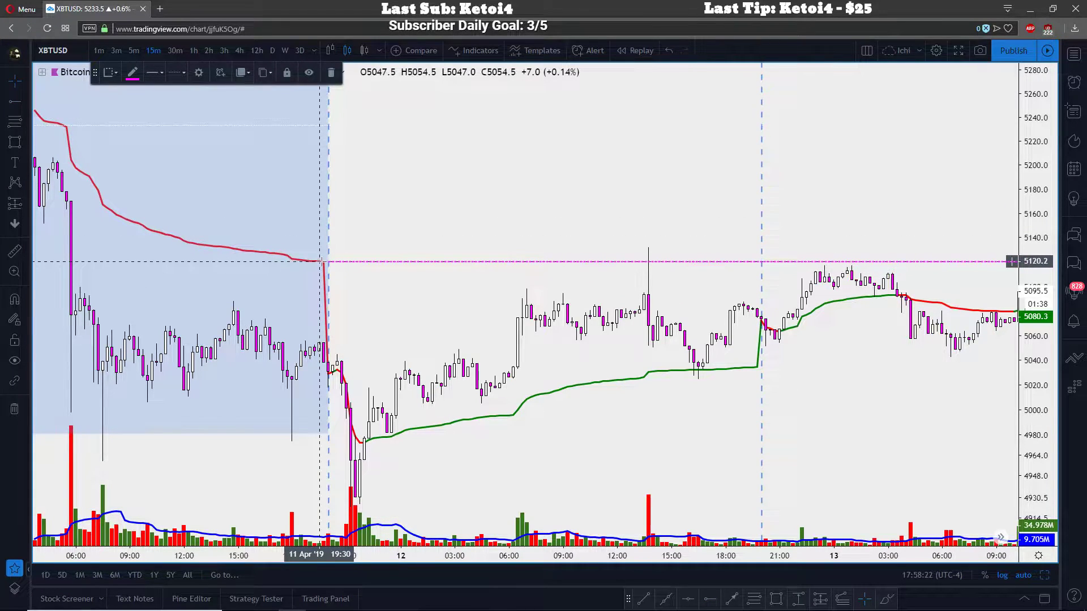
left_click(437, 174)
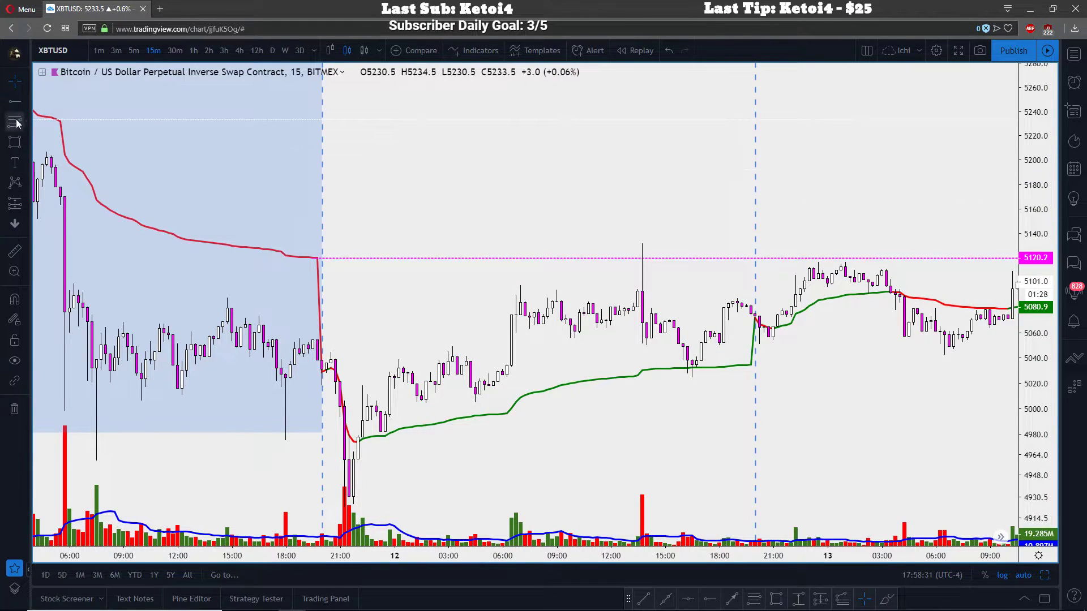
left_click(12, 143)
left_click(57, 141)
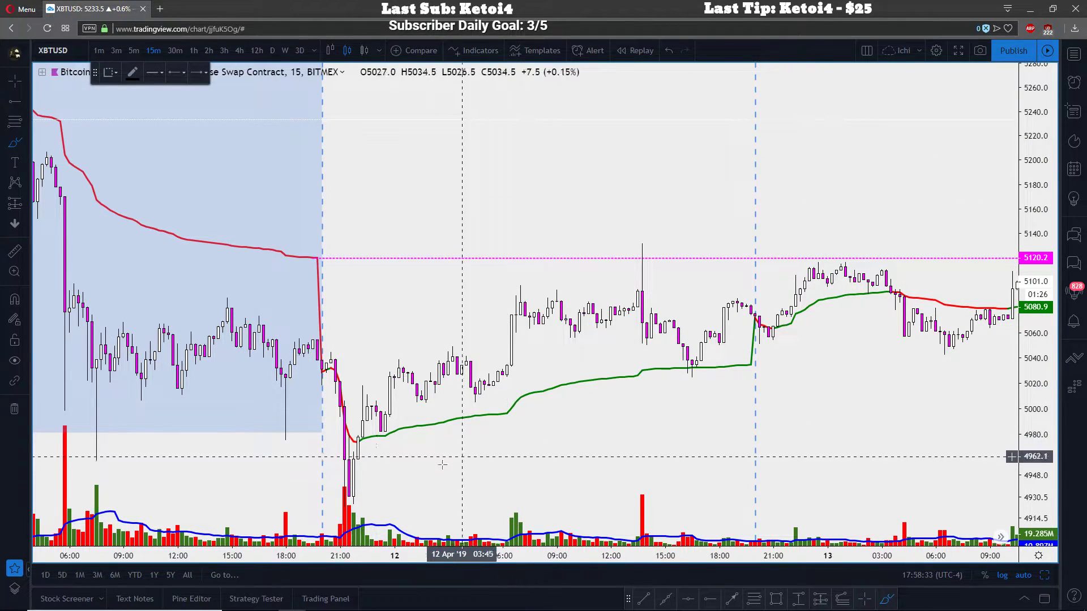
left_click_drag(343, 422, 363, 424)
mouse_move(368, 475)
left_mouse_down()
mouse_move(391, 526)
mouse_move(333, 506)
left_mouse_up()
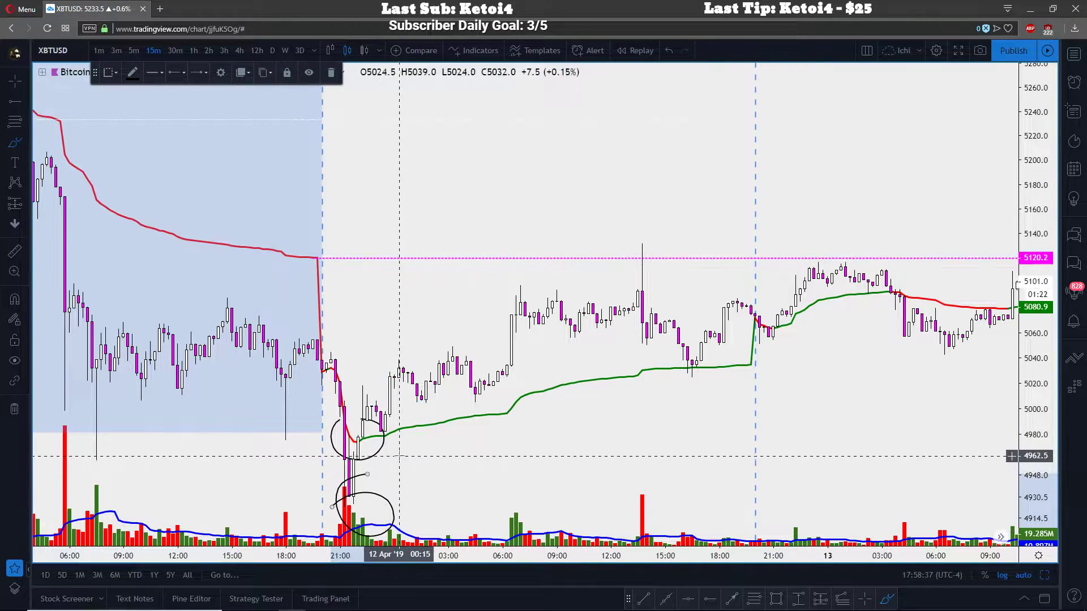
left_click_drag(383, 440, 747, 360)
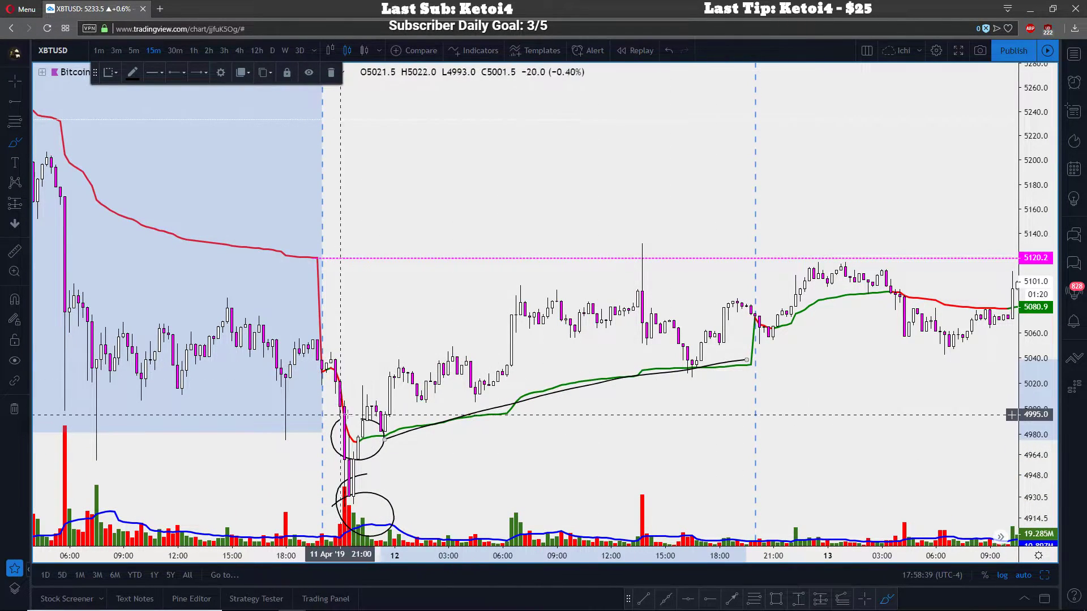
mouse_move(417, 539)
left_mouse_down()
mouse_move(431, 525)
mouse_move(719, 540)
left_mouse_up()
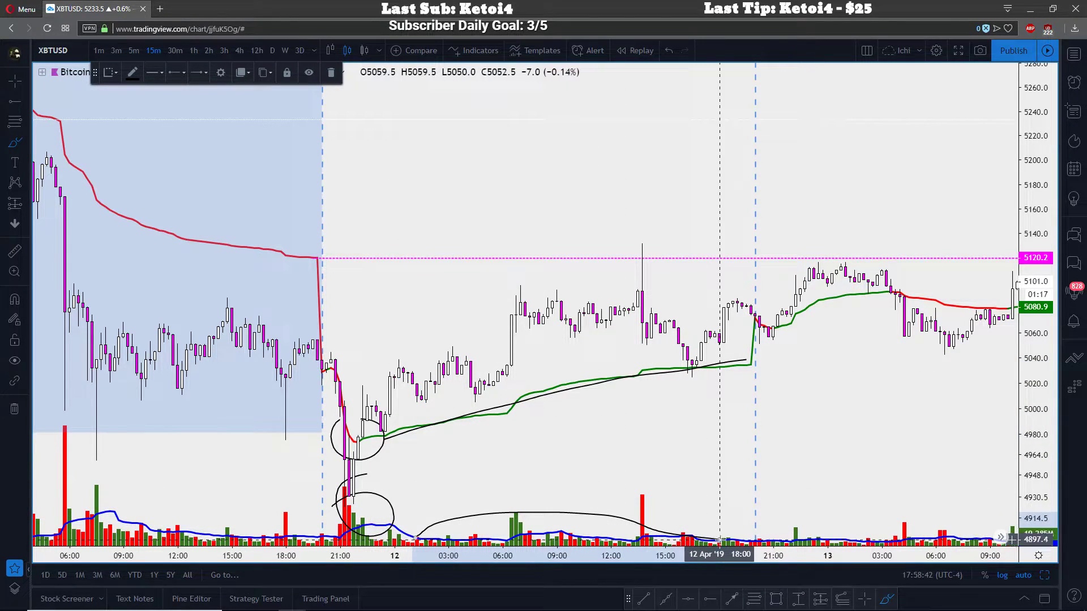
left_click(669, 50)
left_click(669, 51)
left_click_drag(390, 414, 393, 416)
left_click_drag(475, 380, 471, 391)
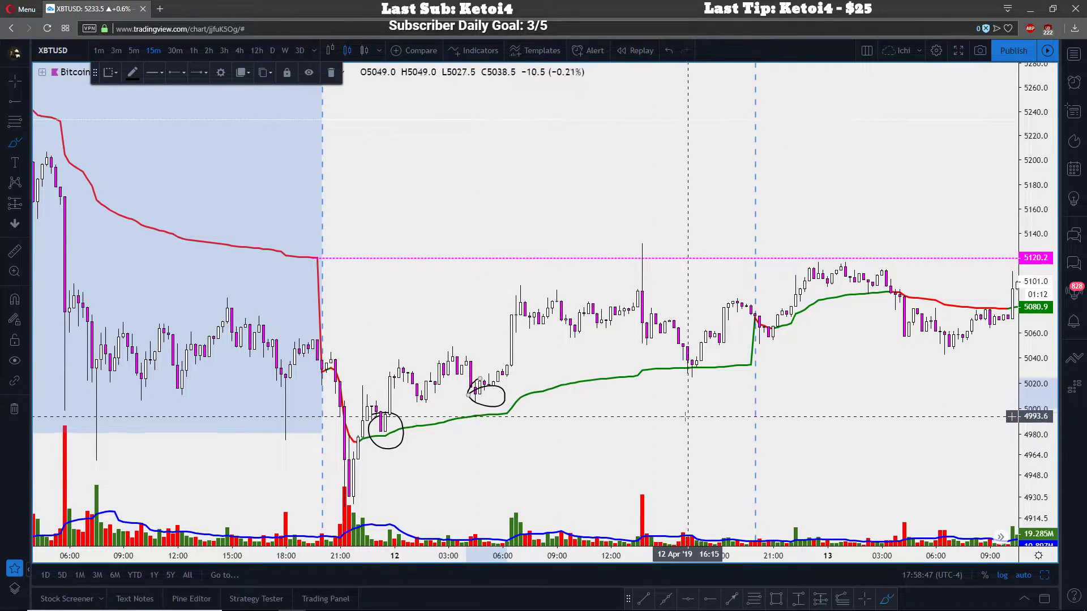
left_click_drag(686, 352, 692, 351)
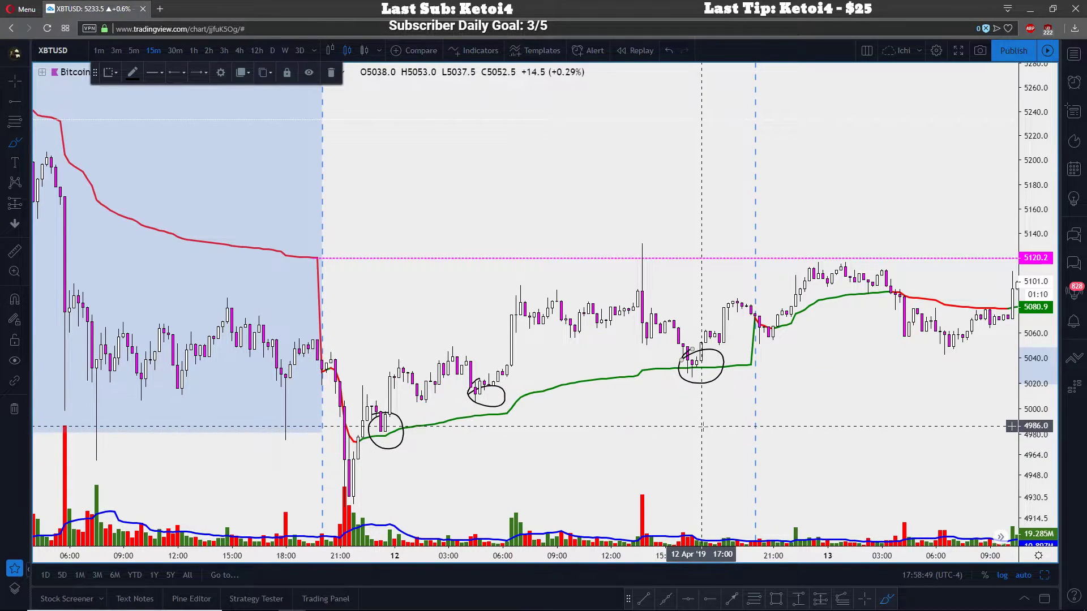
left_click(667, 51)
left_click(667, 51)
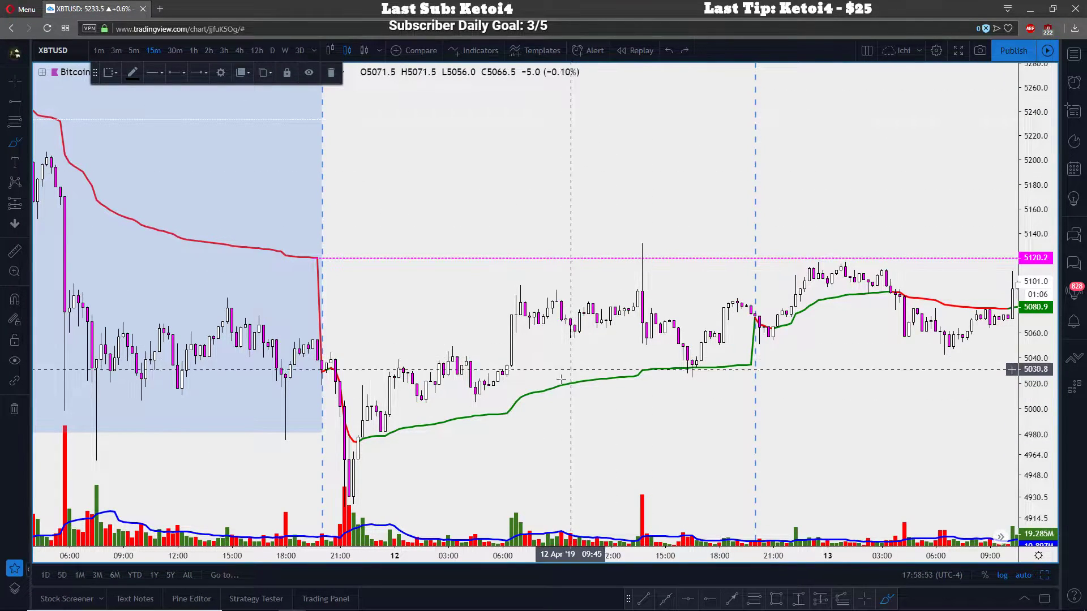
left_click_drag(385, 412, 389, 414)
mouse_move(465, 383)
left_mouse_down()
mouse_move(494, 392)
mouse_move(463, 378)
left_mouse_up()
mouse_move(701, 347)
left_mouse_down()
mouse_move(679, 362)
mouse_move(699, 364)
mouse_move(666, 371)
left_mouse_up()
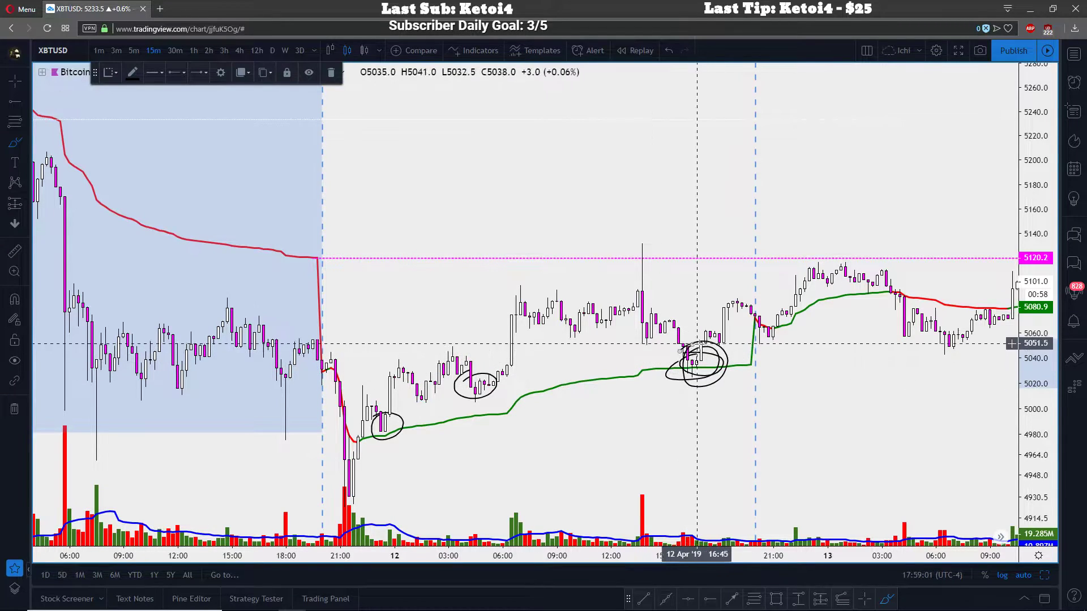
left_click(669, 50)
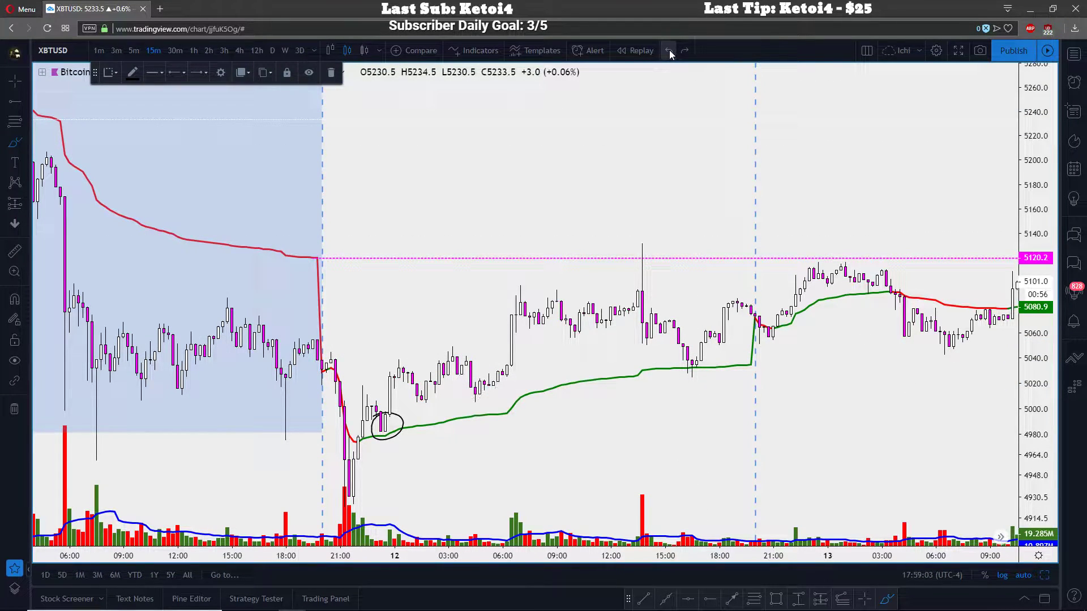
left_click(669, 49)
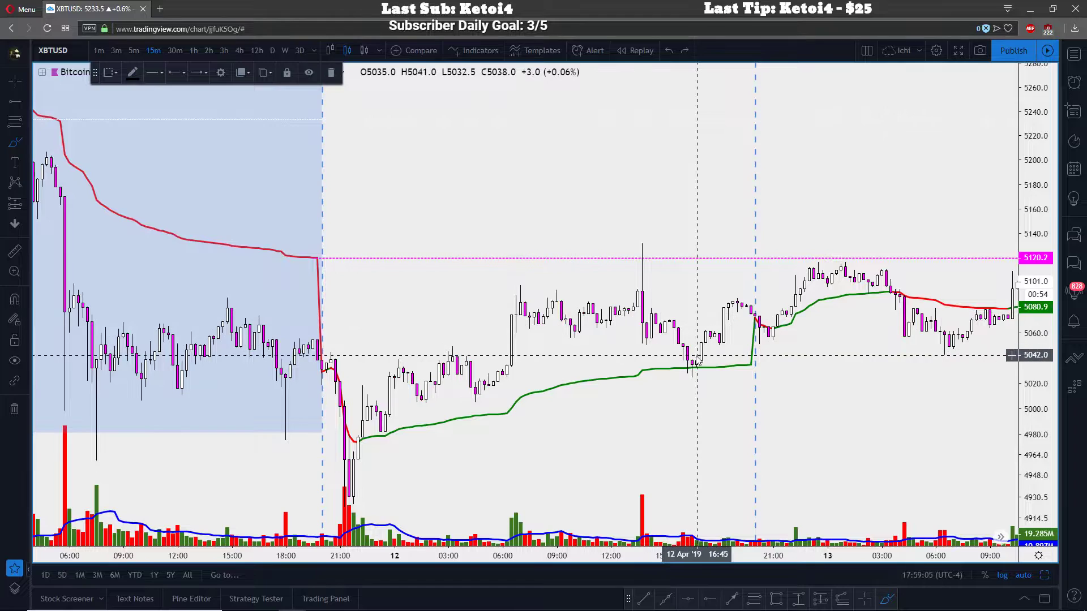
mouse_move(474, 395)
left_mouse_down()
mouse_move(535, 295)
mouse_move(608, 258)
mouse_move(646, 256)
left_mouse_up()
mouse_move(689, 362)
left_mouse_down()
mouse_move(669, 371)
mouse_move(701, 342)
left_mouse_up()
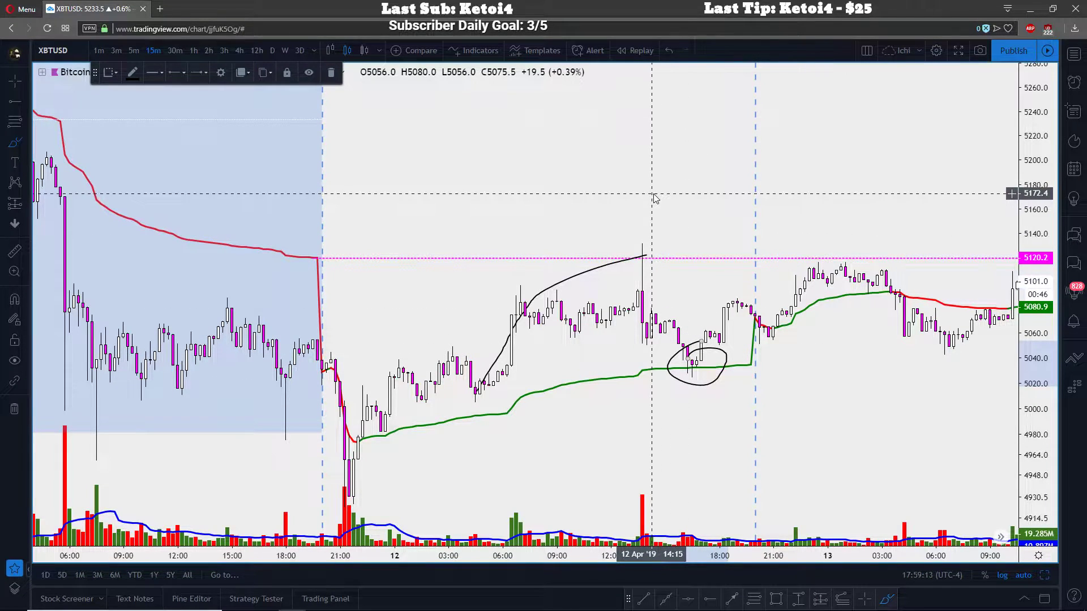
left_click(670, 51)
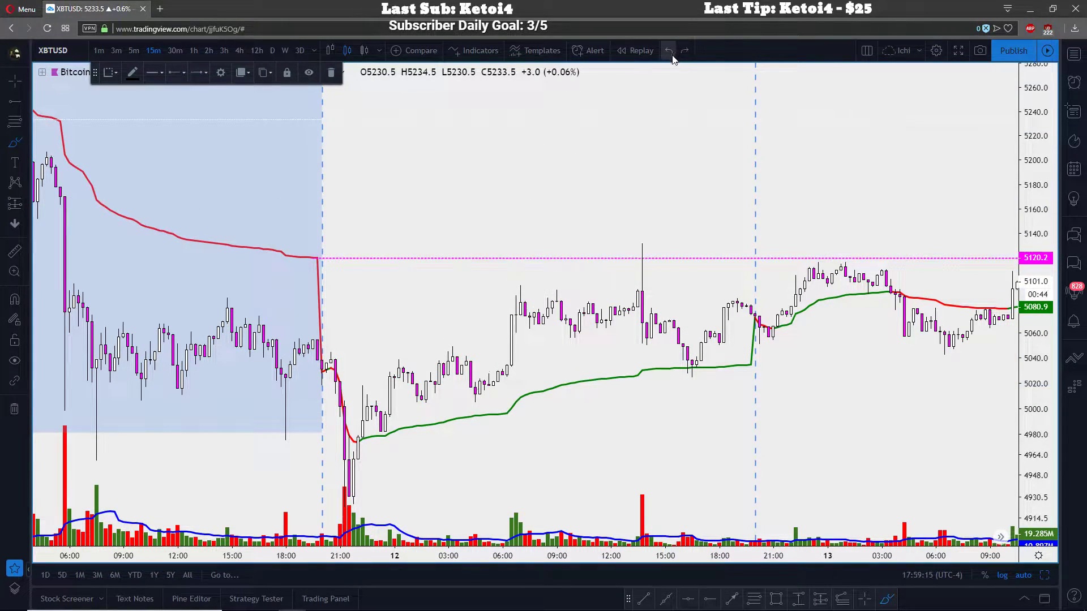
left_click_drag(468, 376, 475, 392)
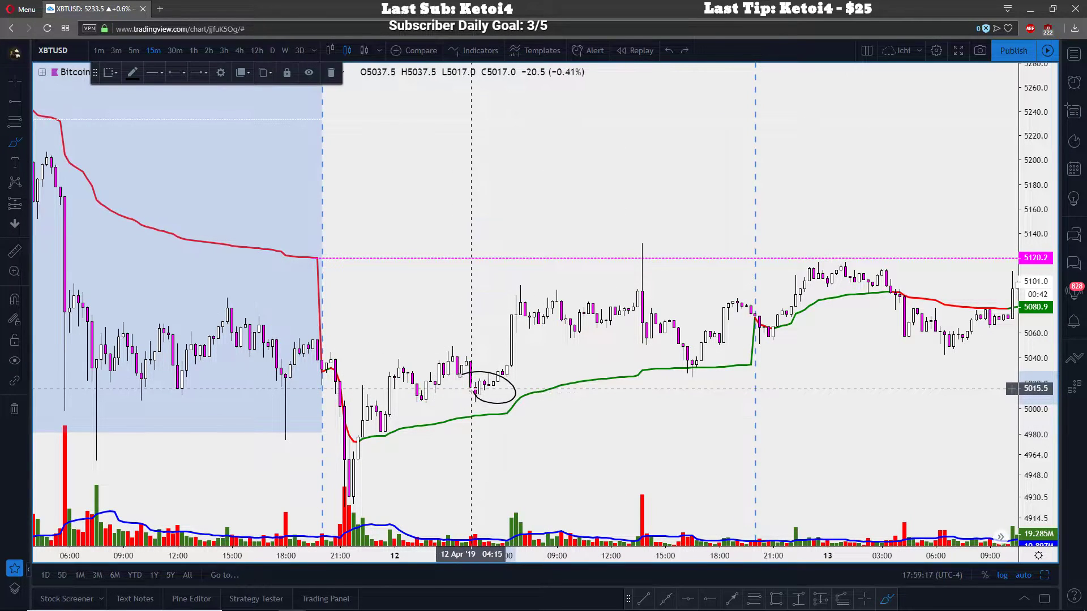
mouse_move(643, 239)
left_mouse_down()
mouse_move(636, 277)
mouse_move(624, 240)
left_mouse_up()
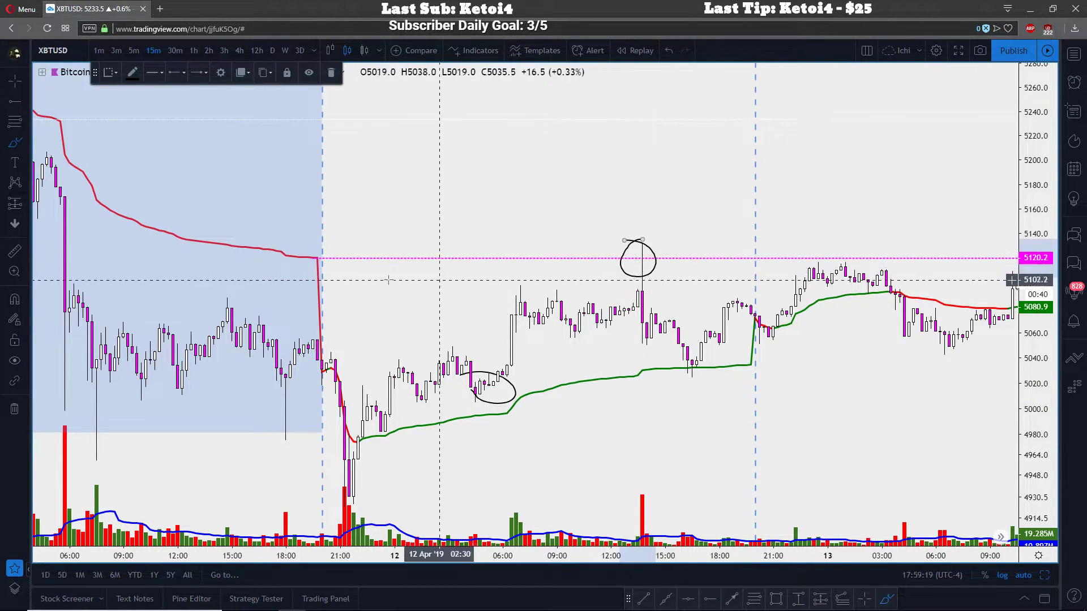
left_click_drag(316, 258, 670, 257)
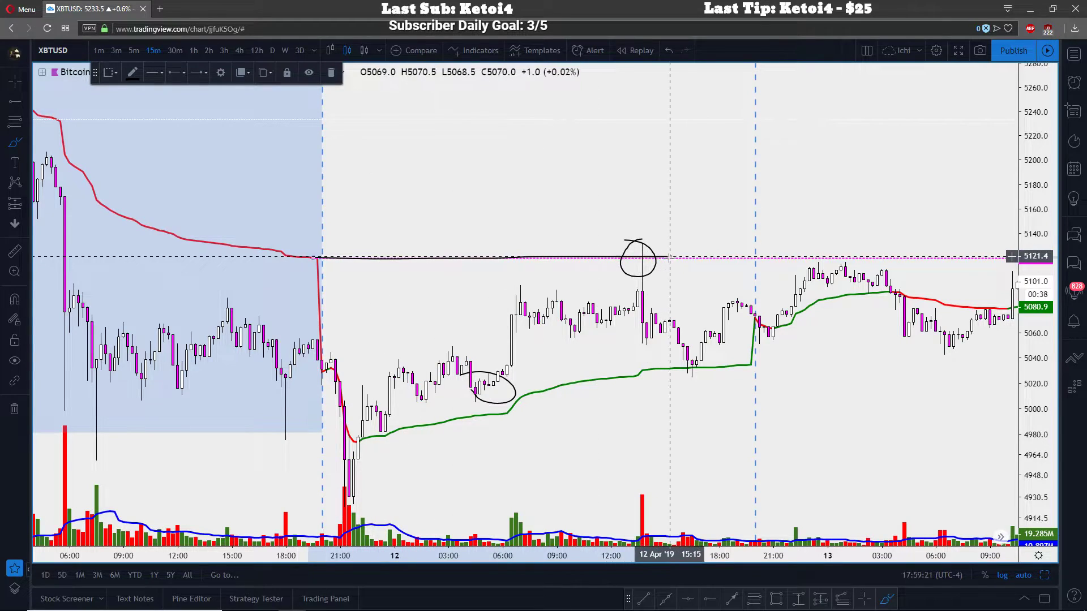
left_click(669, 50)
left_click(669, 51)
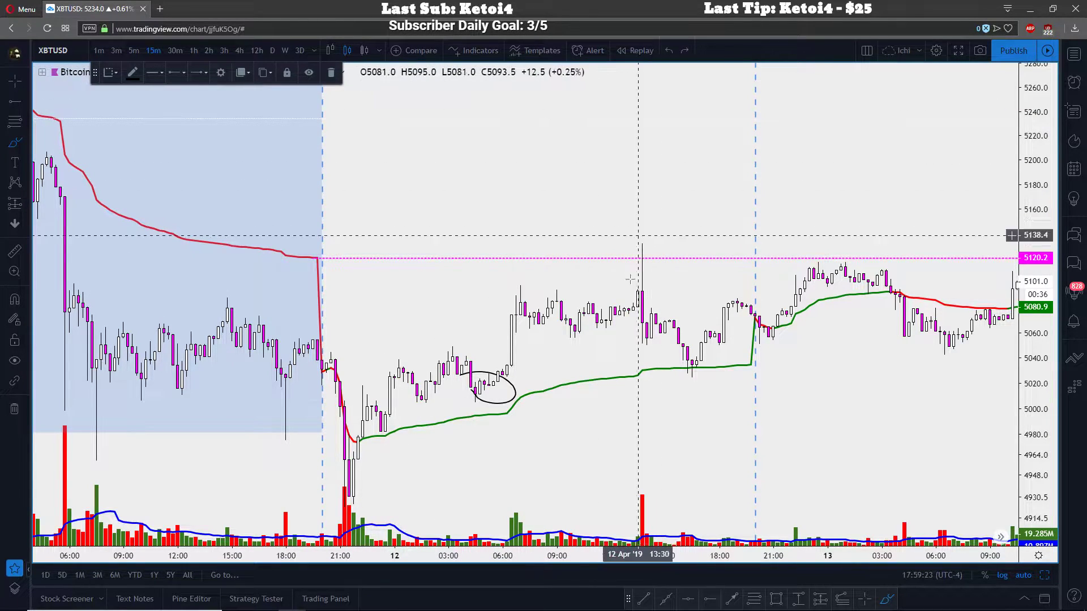
left_click_drag(633, 247, 647, 229)
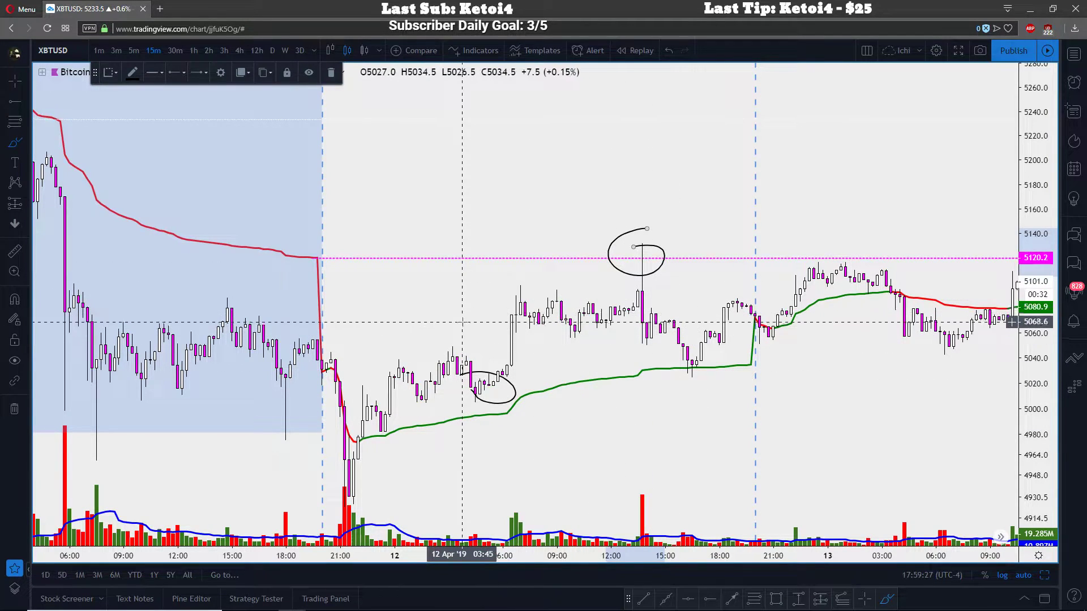
mouse_move(213, 170)
left_mouse_down()
mouse_move(266, 158)
mouse_move(774, 158)
mouse_move(868, 239)
left_mouse_up()
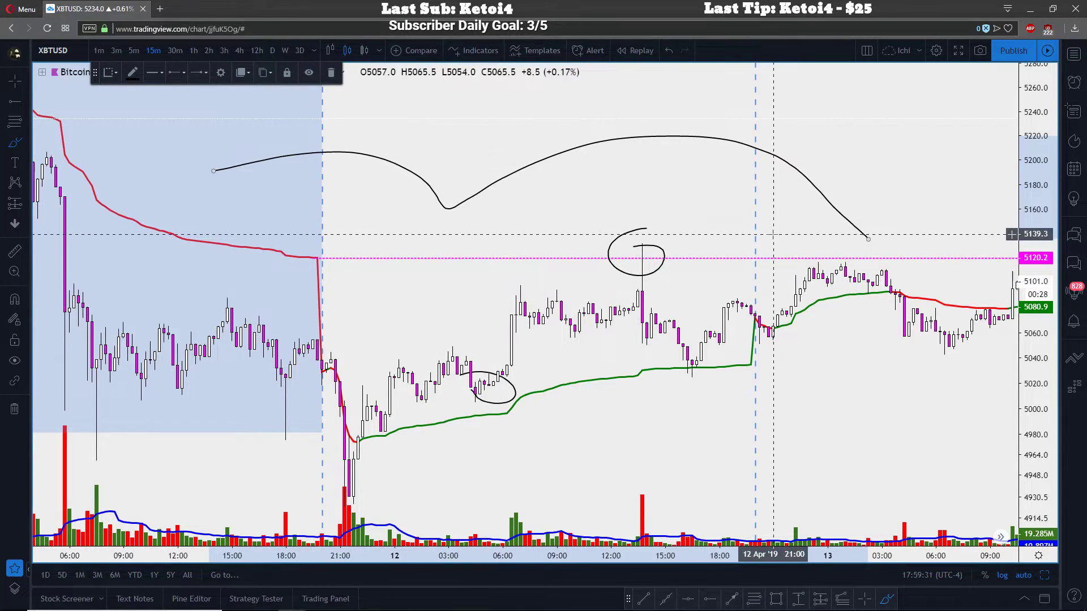
mouse_move(269, 250)
left_mouse_down()
mouse_move(340, 238)
mouse_move(313, 233)
left_mouse_up()
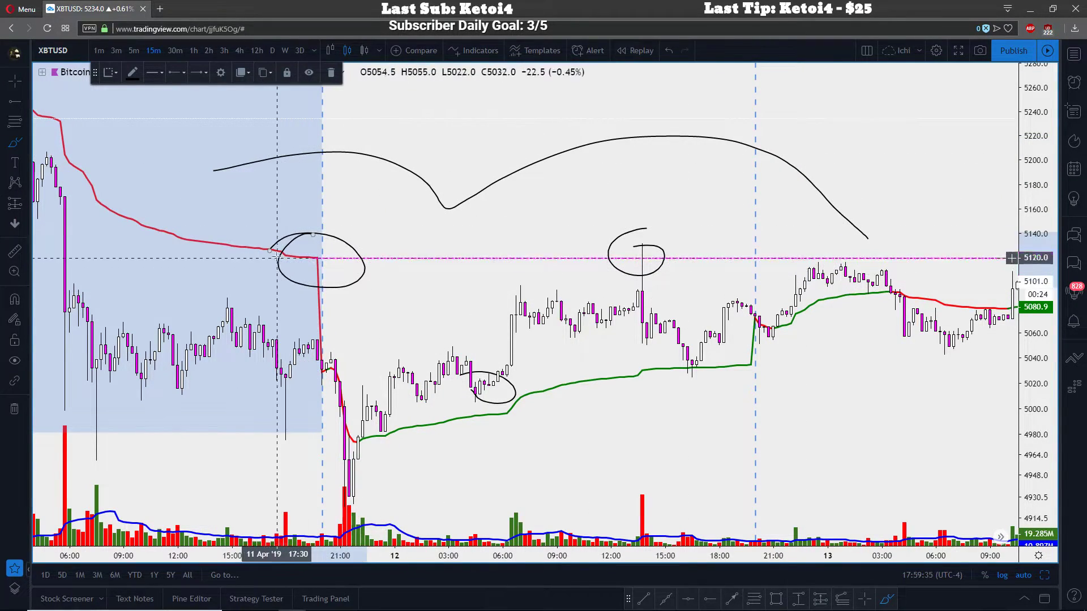
left_click(669, 51)
left_click(668, 51)
left_click(667, 52)
mouse_move(445, 204)
left_mouse_down()
mouse_move(698, 235)
mouse_move(511, 150)
left_mouse_up()
left_click_drag(388, 445, 687, 361)
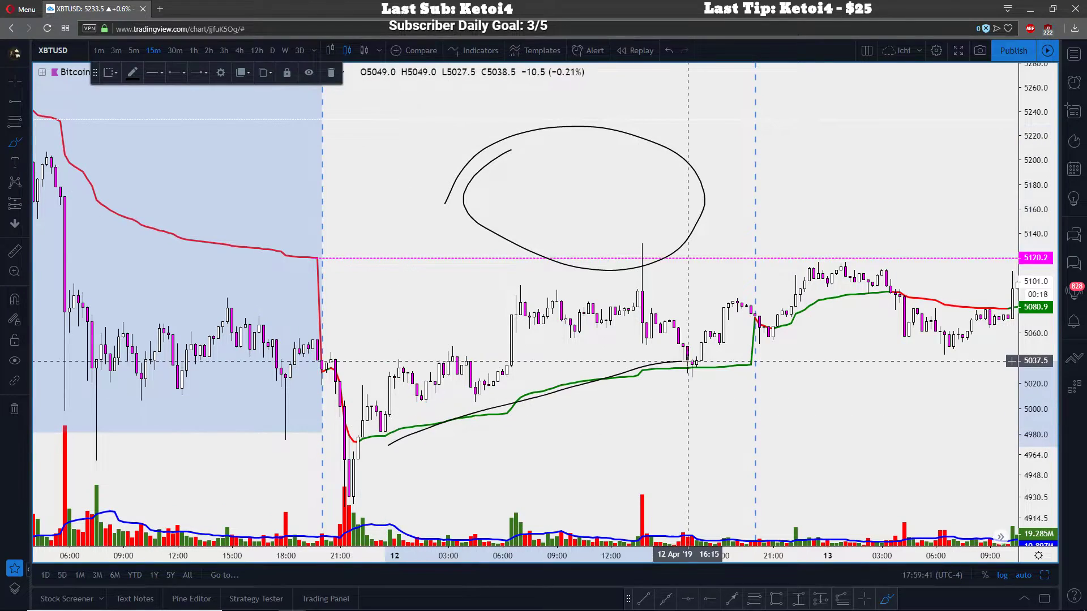
left_click_drag(548, 251, 184, 198)
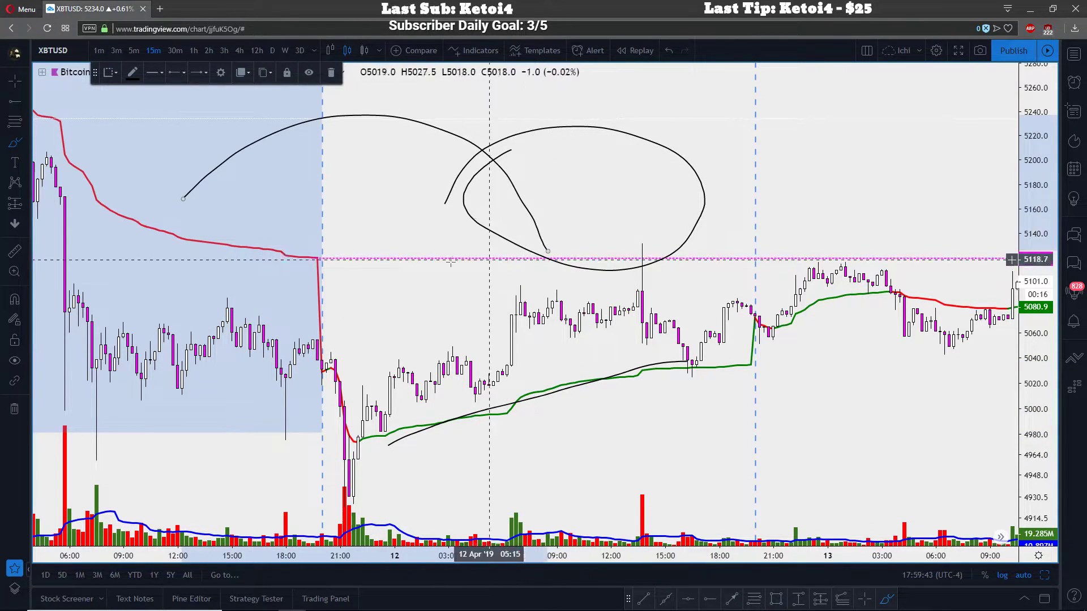
mouse_move(295, 239)
left_mouse_down()
mouse_move(277, 258)
mouse_move(276, 249)
left_mouse_up()
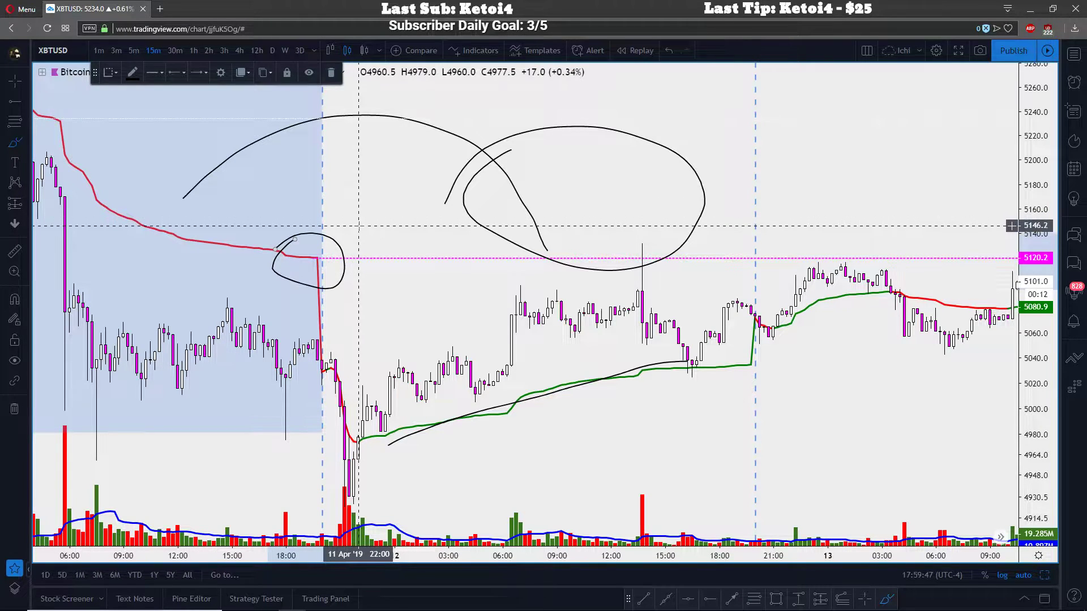
left_click_drag(244, 229, 904, 202)
mouse_move(789, 246)
left_mouse_down()
mouse_move(940, 271)
mouse_move(793, 271)
mouse_move(850, 247)
left_mouse_up()
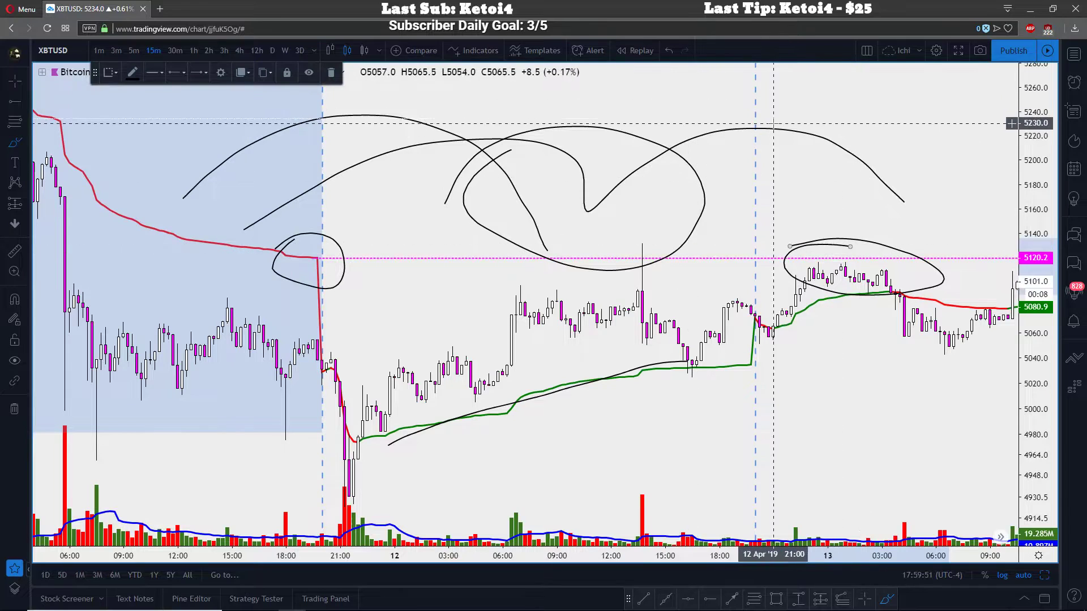
left_click(671, 52)
left_click(671, 53)
left_click(671, 52)
left_click(671, 52)
left_click(671, 52)
left_click(671, 52)
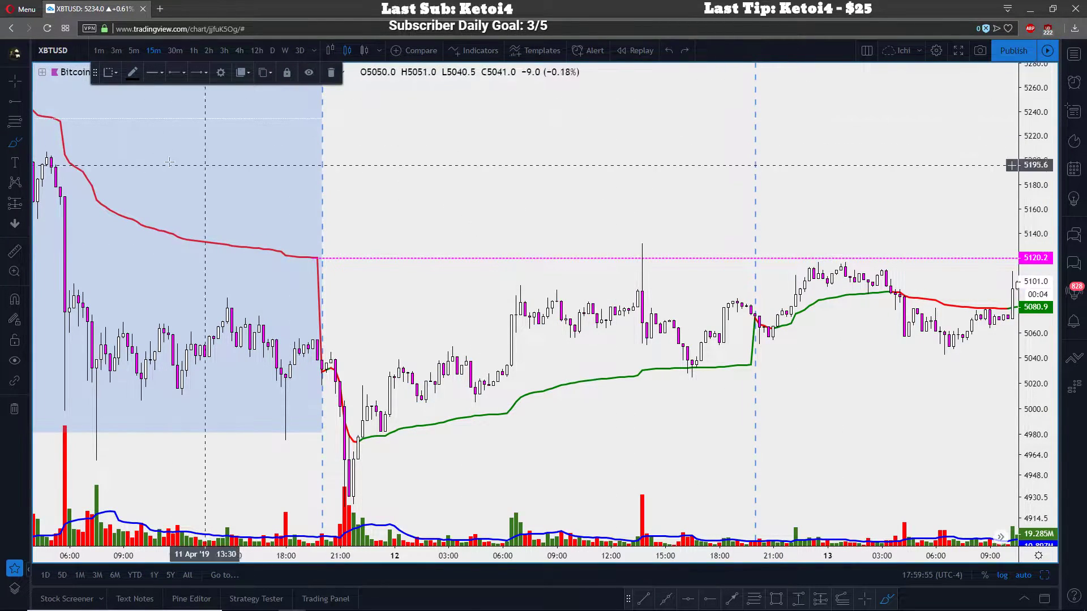
Return to crosshair mode and delete the shaded blue rectangle
left_click(23, 81)
left_click(51, 78)
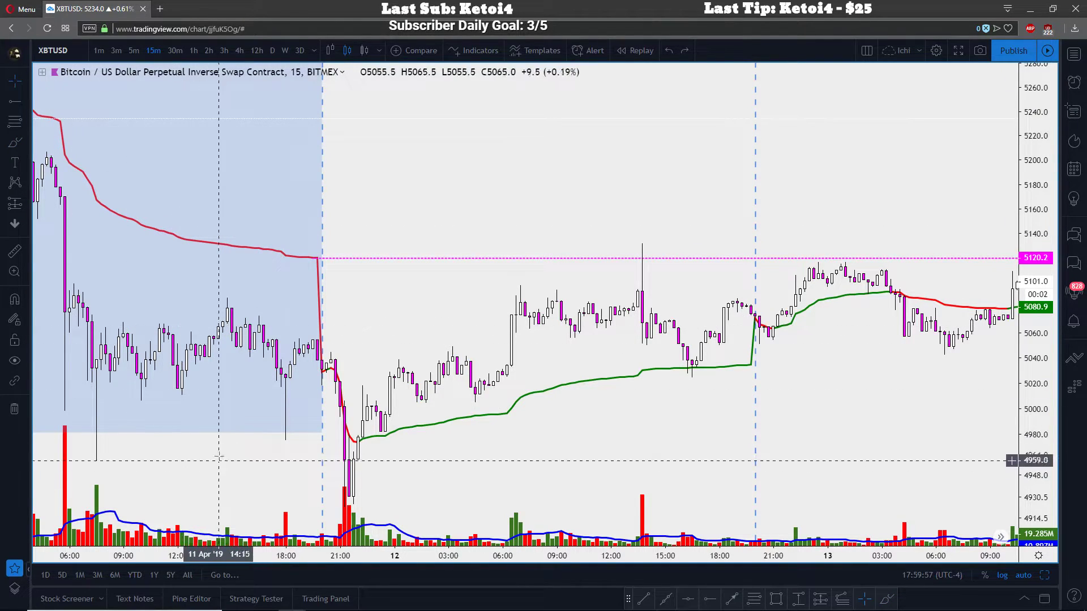
left_click(199, 434)
key("Delete")
Pan to later dates, briefly circle the red VWAP's end at 5120, then undo the circle
left_click_drag(201, 440, 547, 234)
scroll(547, 234, "down", 3)
scroll(546, 234, "right", 5)
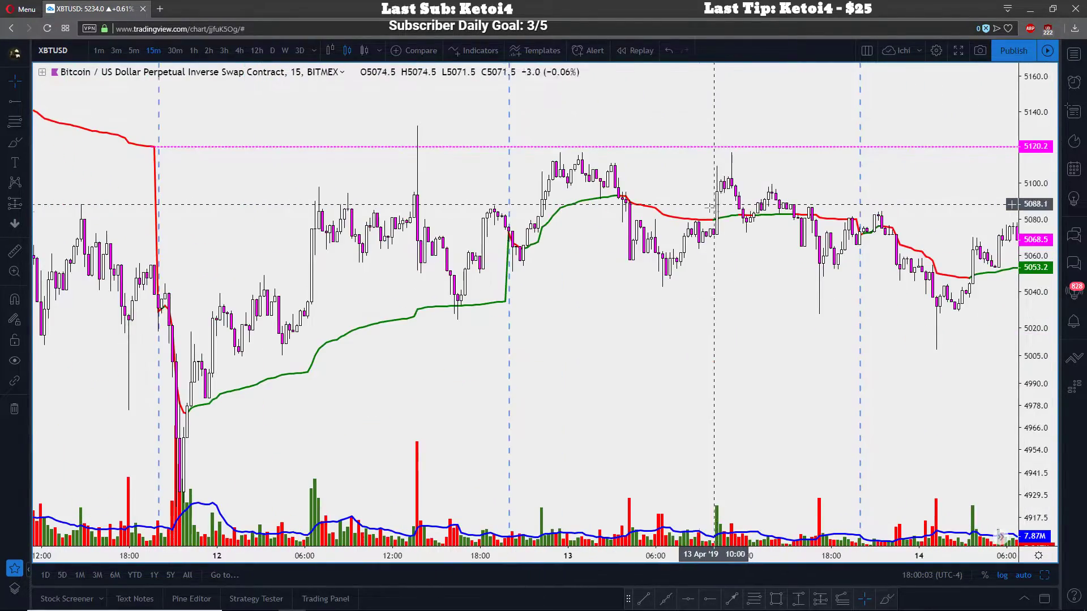
scroll(490, 167, "right", 5)
scroll(616, 368, "down", 3)
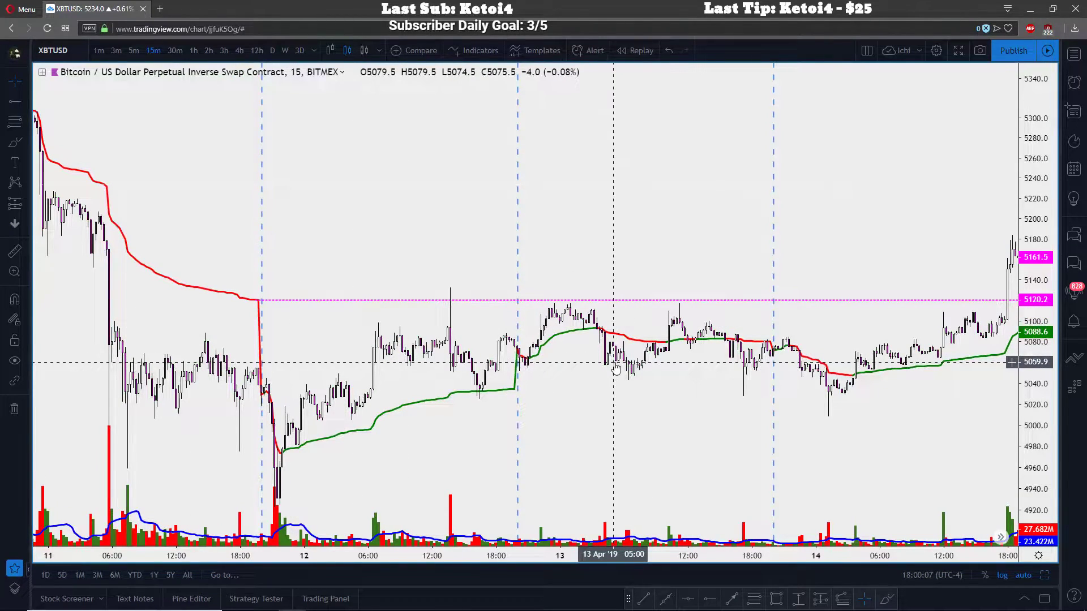
left_click(15, 142)
mouse_move(246, 292)
left_mouse_down()
mouse_move(272, 290)
mouse_move(246, 292)
left_mouse_up()
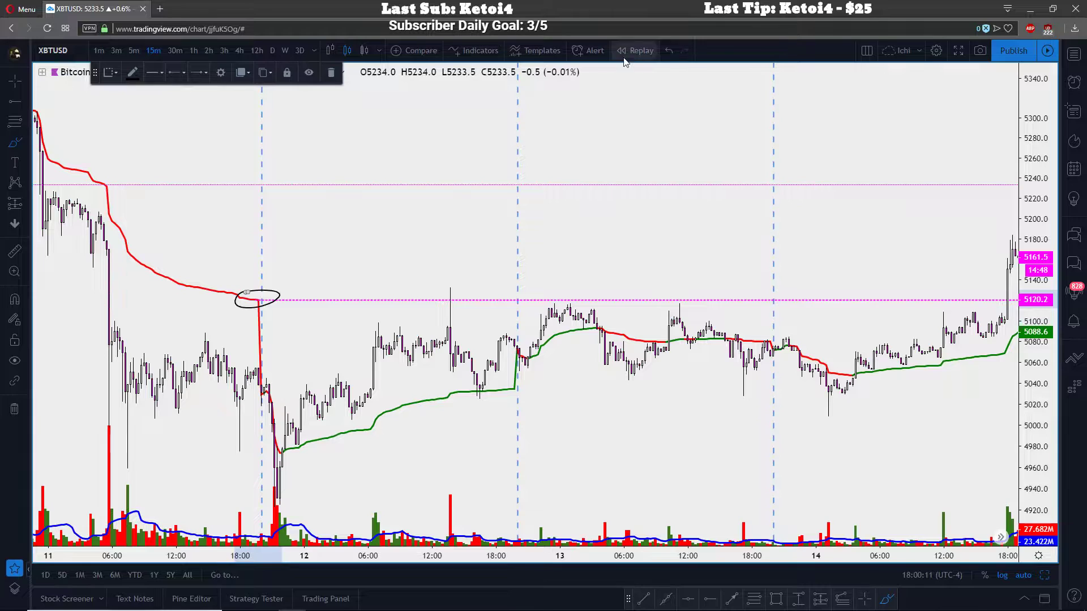
left_click(668, 50)
Place a magenta horizontal level at 5034.5 beneath the 12 Apr lows, then ready the Brush
left_click(15, 101)
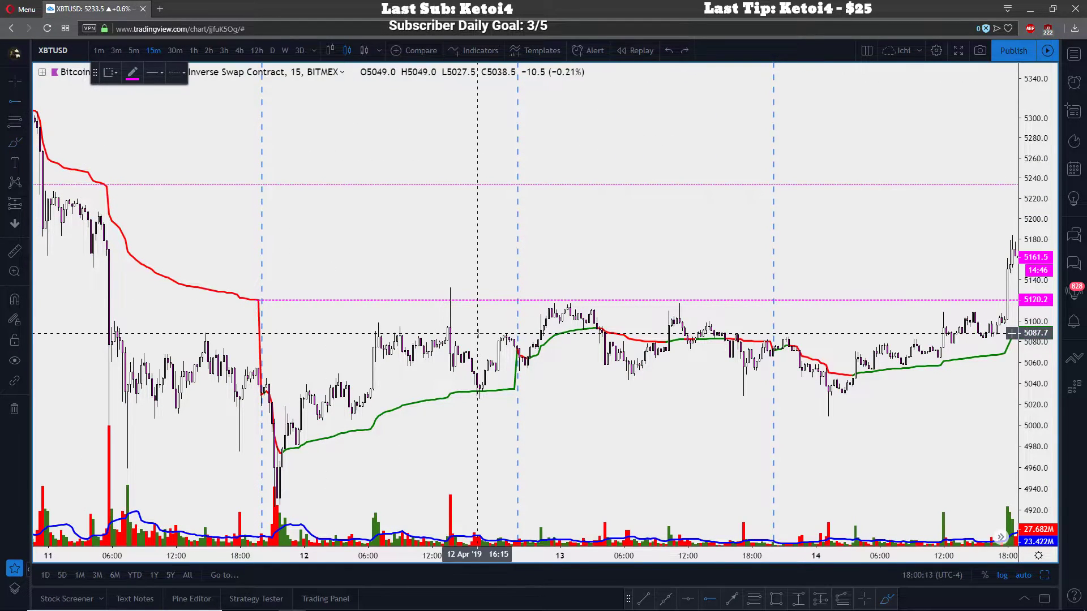
left_click(513, 389)
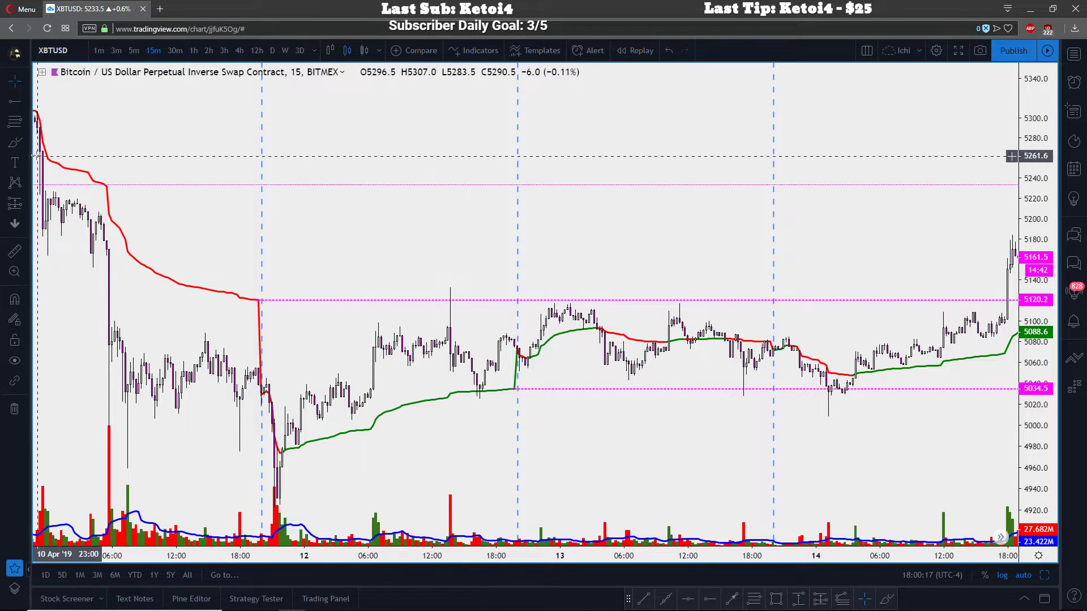
left_click(15, 104)
left_click(15, 143)
left_click(60, 144)
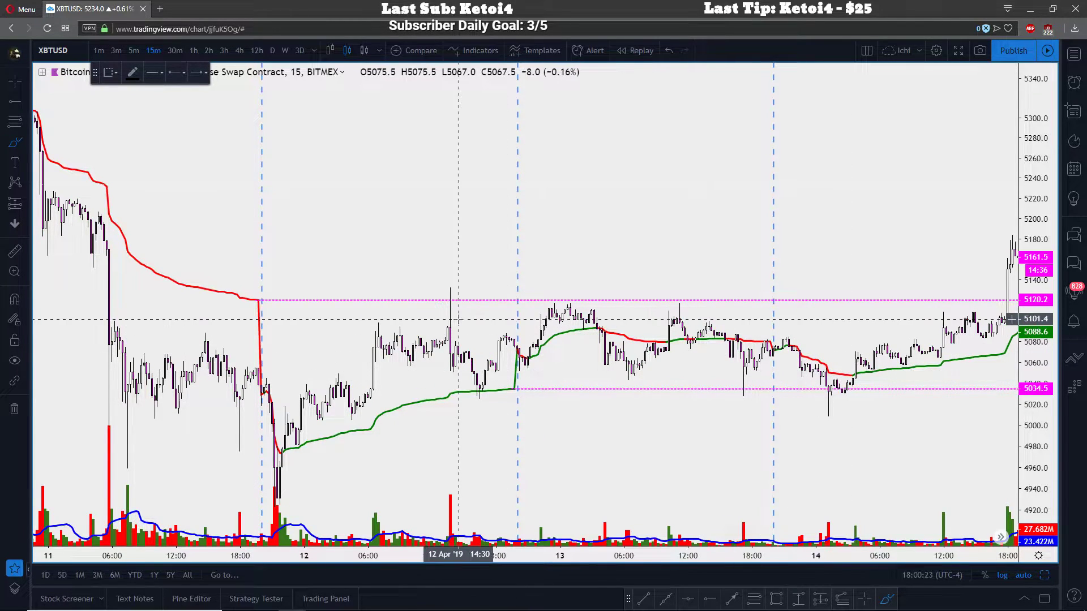
left_click_drag(255, 298, 239, 294)
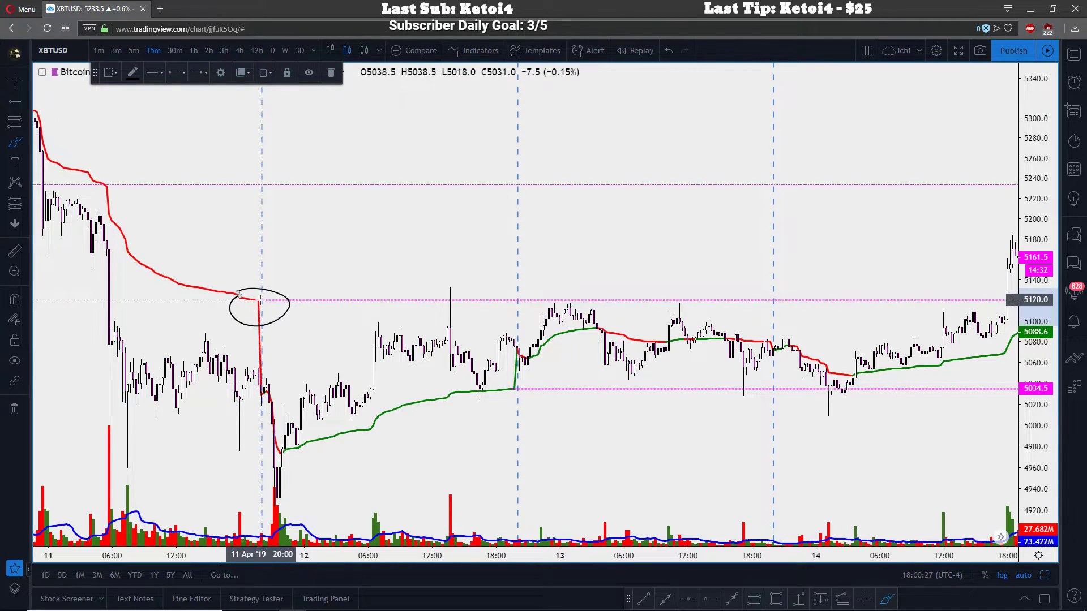
left_click_drag(496, 387, 498, 384)
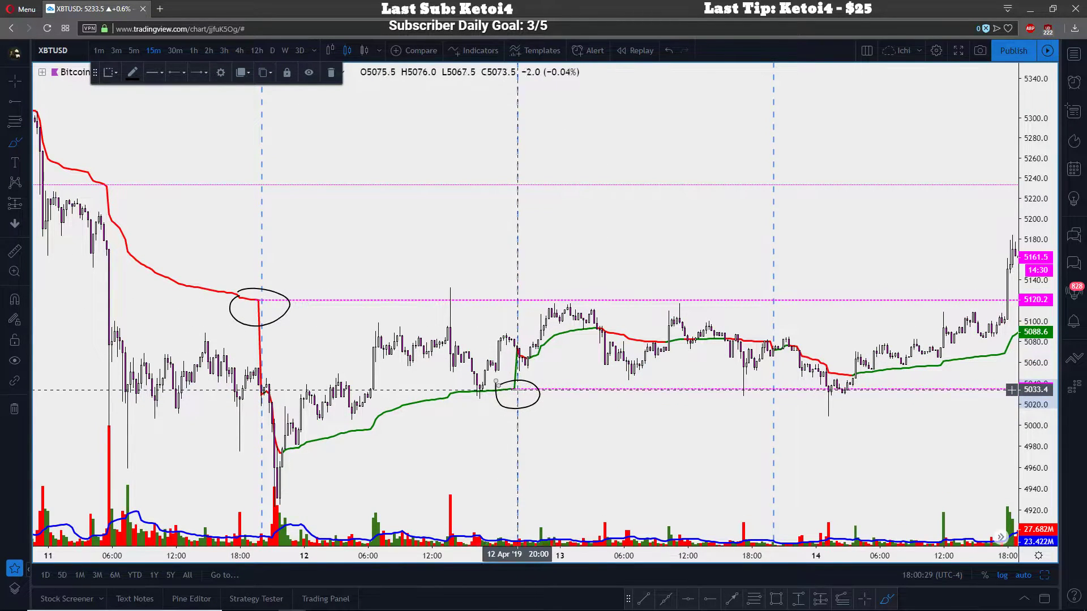
left_click_drag(281, 451, 540, 369)
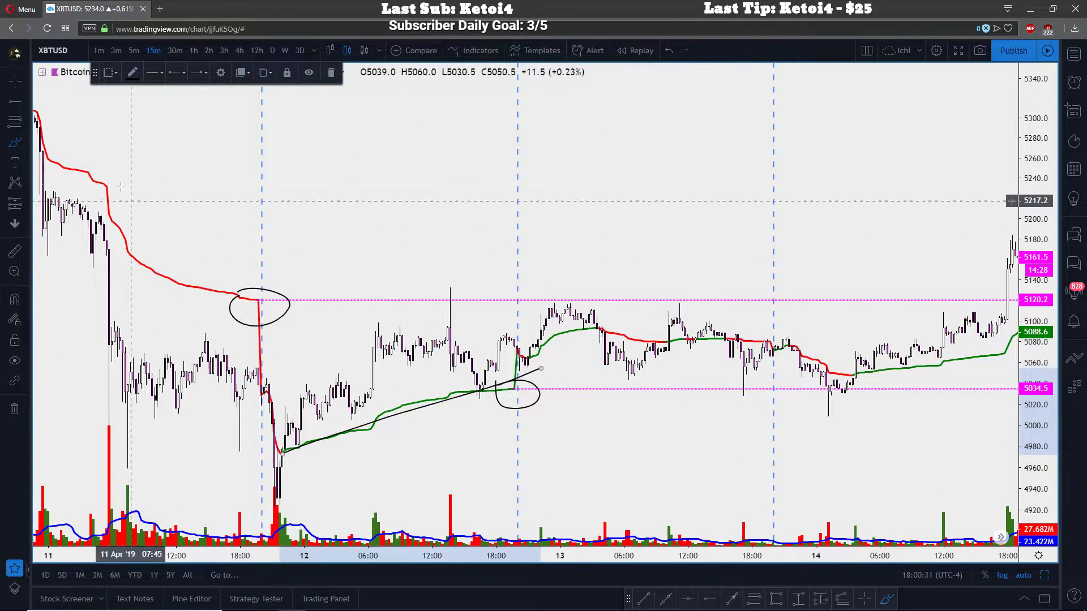
left_click_drag(64, 133, 212, 260)
left_click_drag(168, 219, 264, 310)
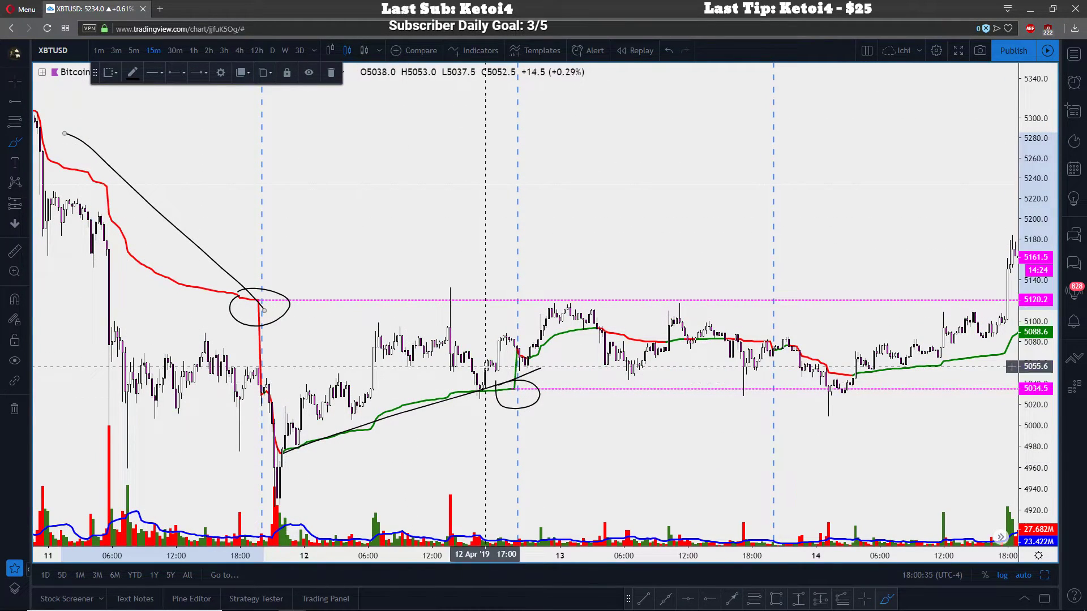
left_click(668, 50)
left_click(668, 50)
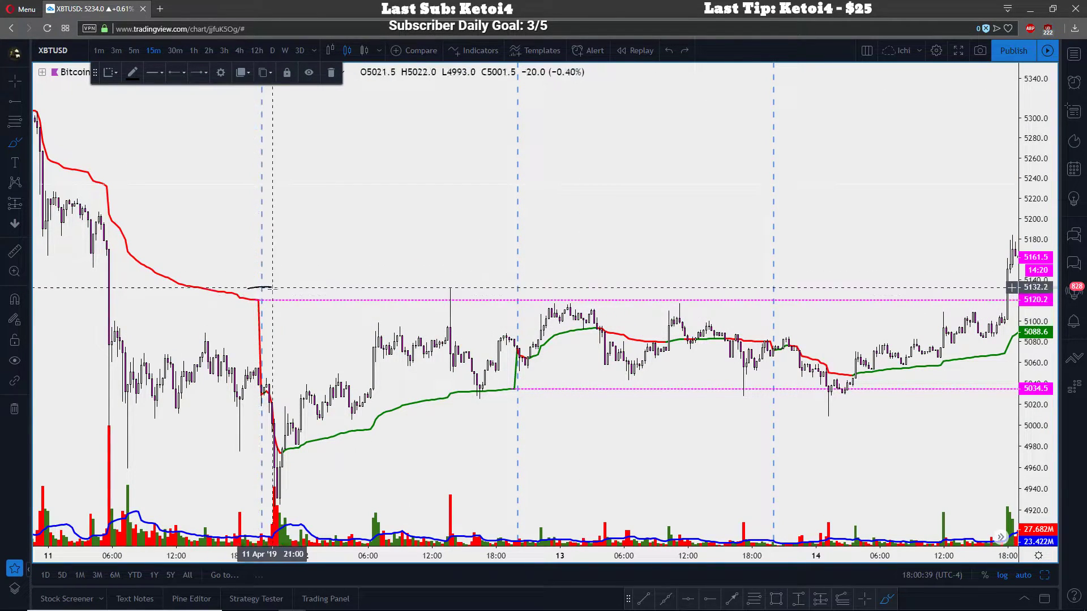
left_click_drag(263, 287, 243, 292)
mouse_move(478, 375)
left_mouse_down()
mouse_move(546, 390)
mouse_move(484, 386)
left_mouse_up()
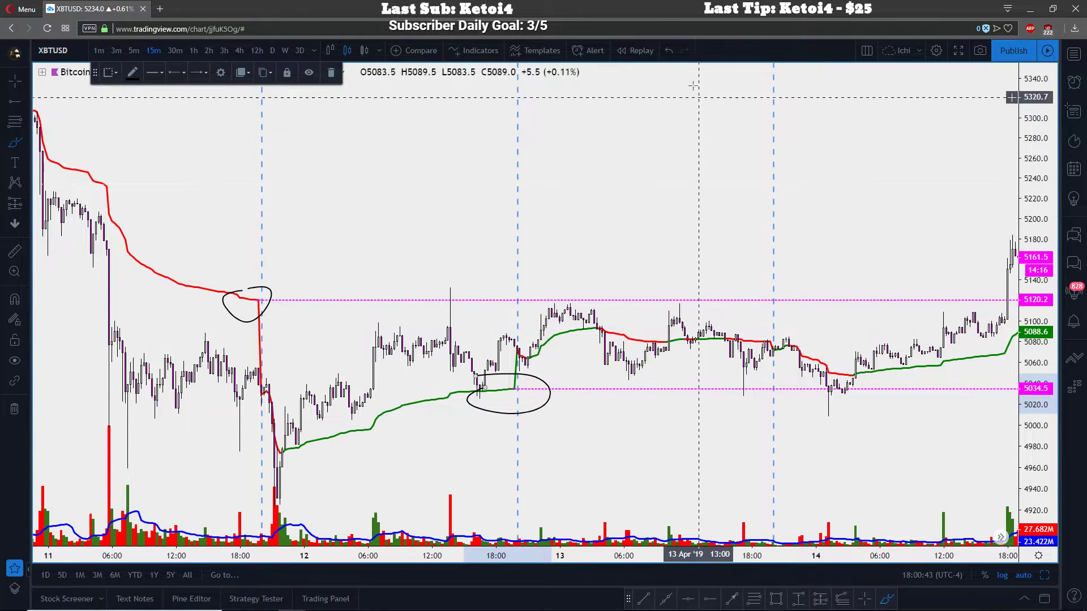
left_click(668, 51)
left_click(668, 51)
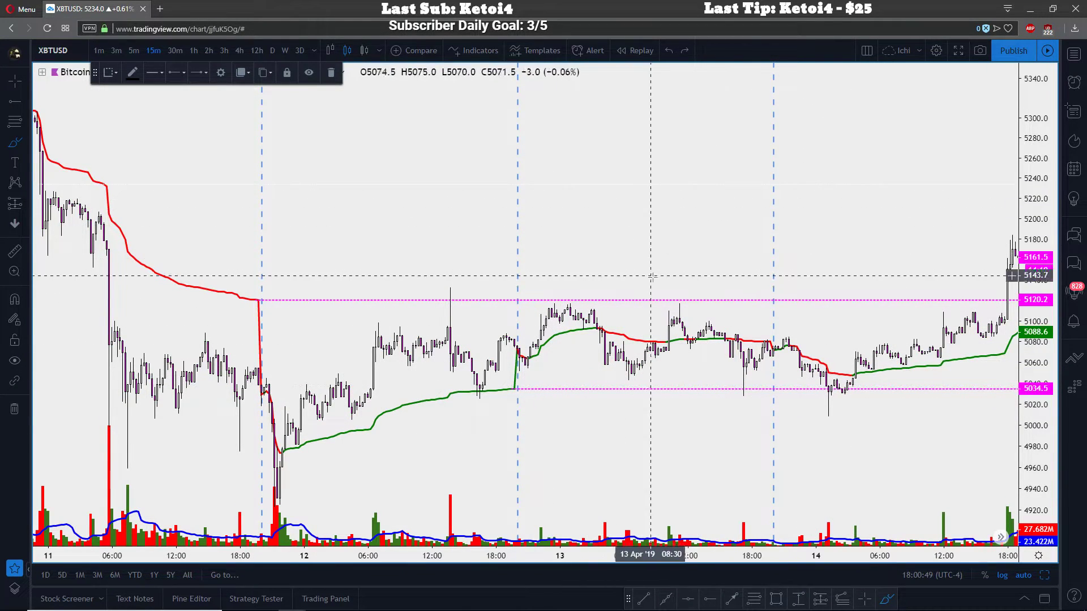
mouse_move(477, 283)
left_mouse_down()
mouse_move(493, 286)
mouse_move(424, 278)
left_mouse_up()
mouse_move(534, 378)
left_mouse_down()
mouse_move(600, 401)
mouse_move(488, 360)
left_mouse_up()
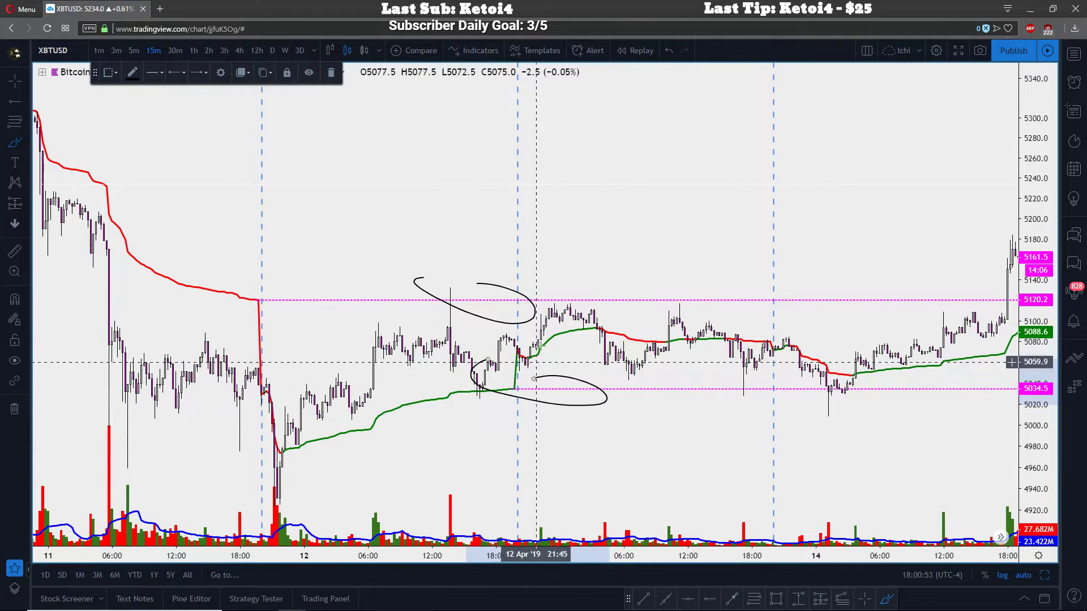
left_click(669, 51)
left_click(668, 51)
left_click(669, 51)
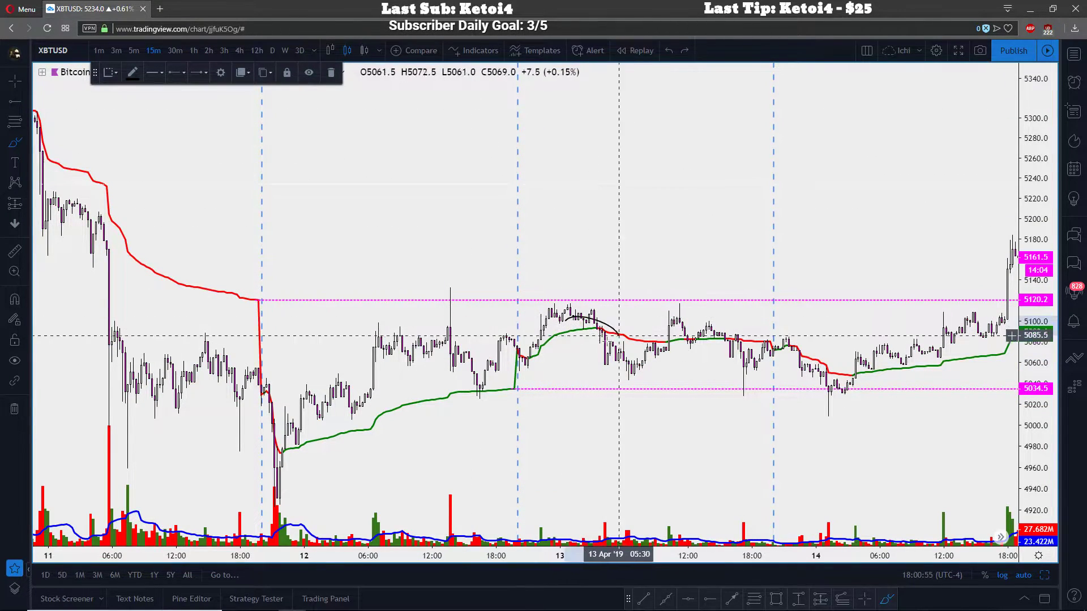
left_click(667, 51)
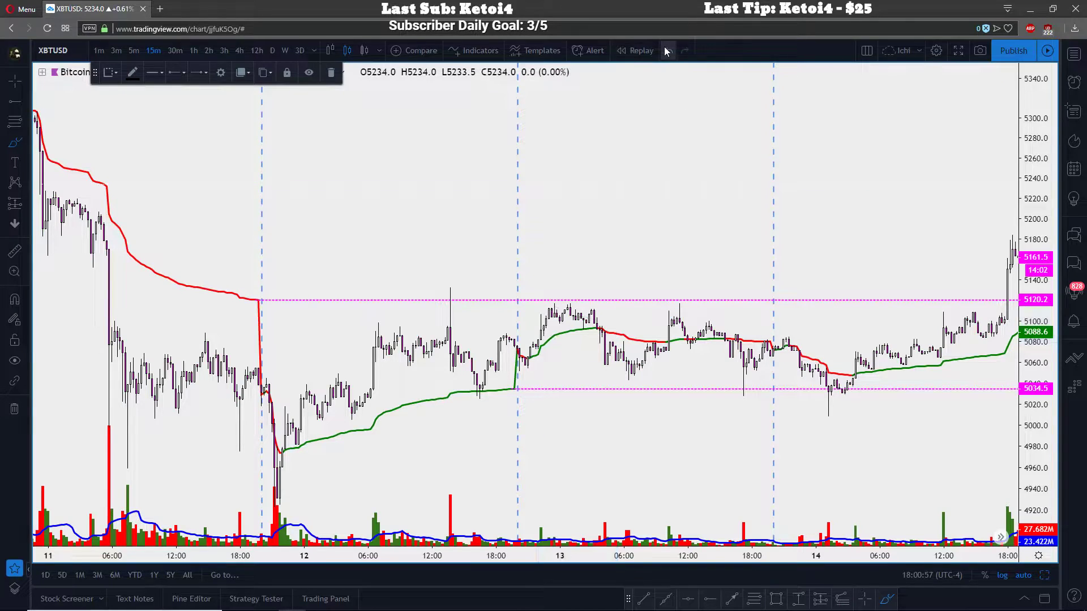
Zoom in and pan so larger bars span late 11 Apr to the start of 15 Apr
left_click(23, 81)
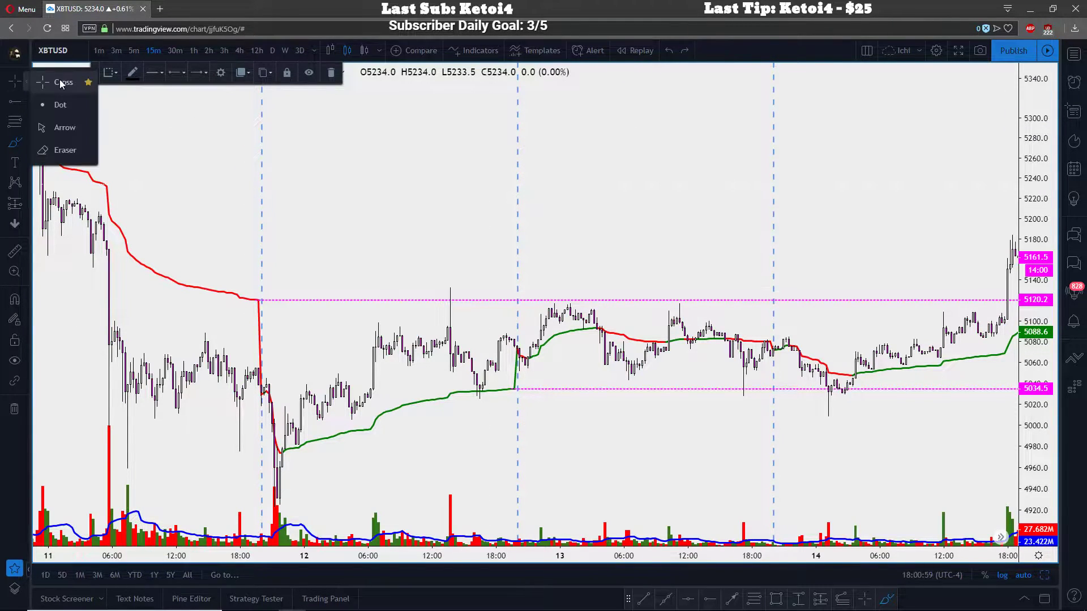
left_click(53, 80)
scroll(685, 189, "up", 3)
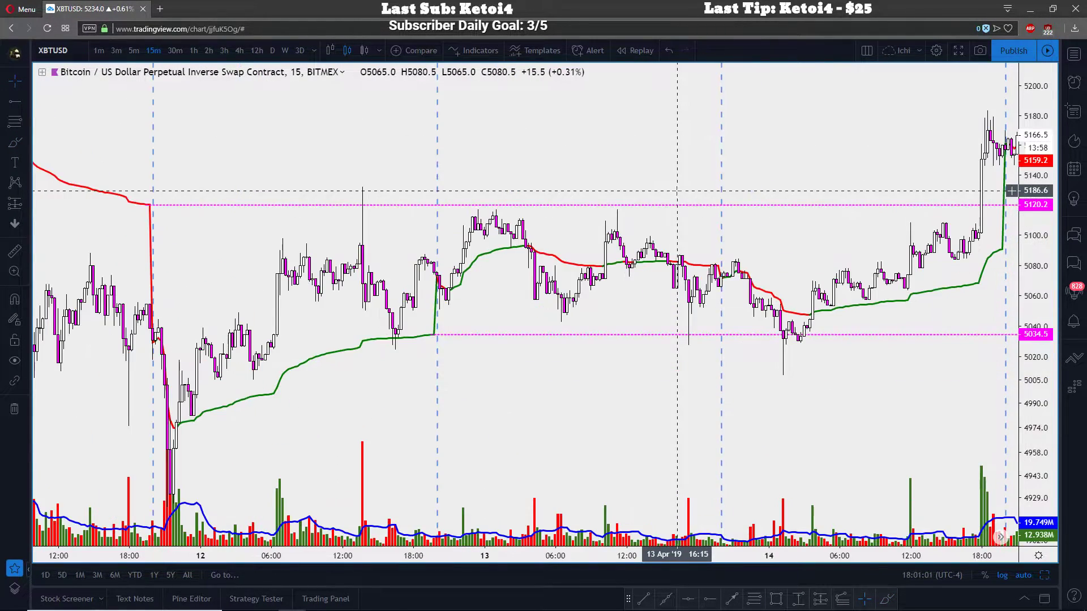
scroll(677, 192, "down", 2)
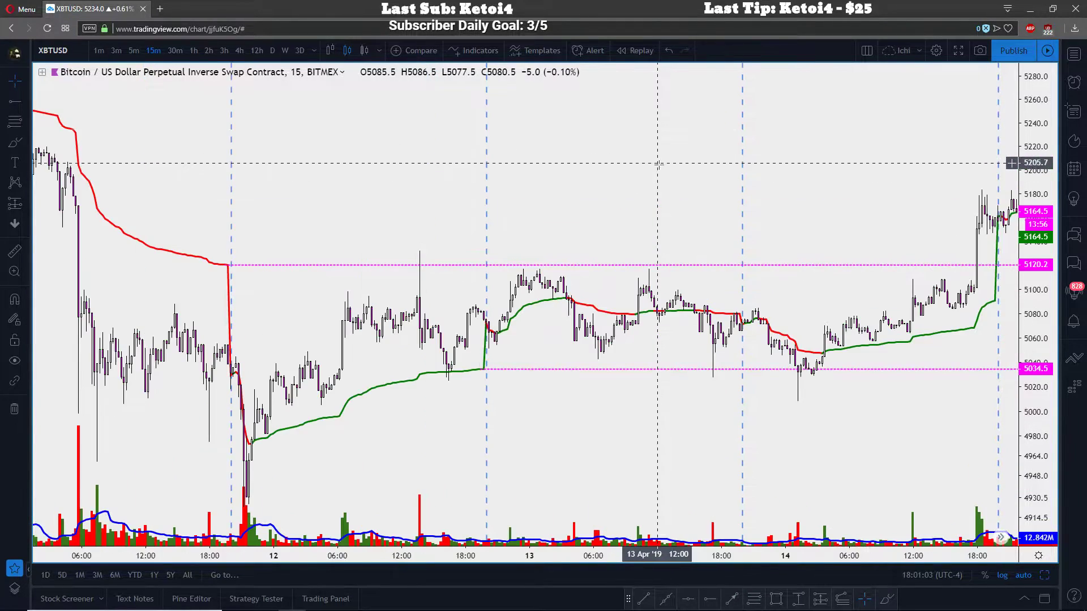
scroll(621, 174, "up", 2)
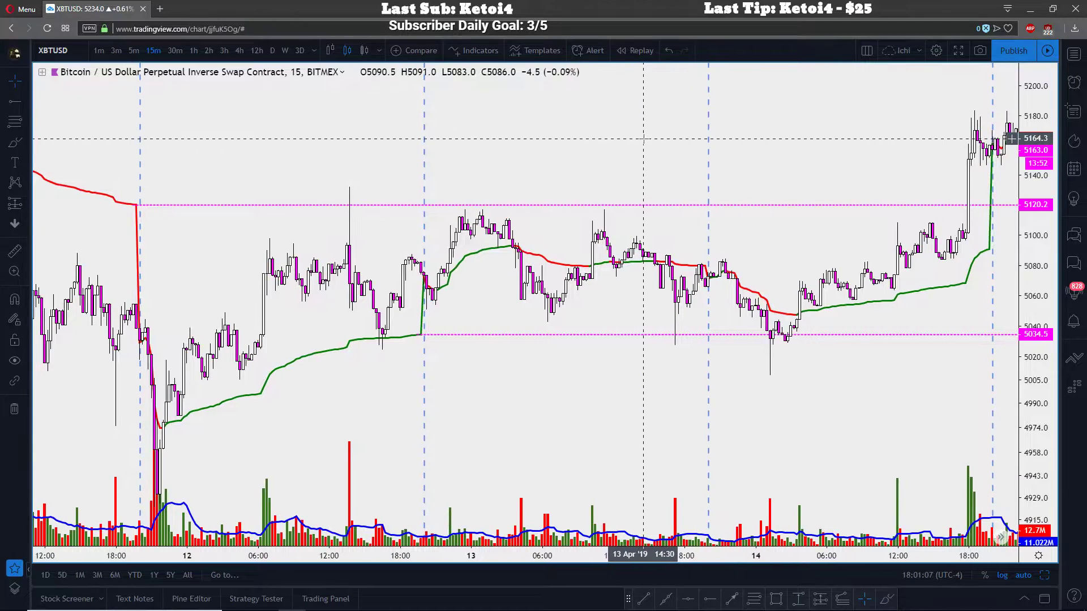
left_click_drag(643, 138, 618, 146)
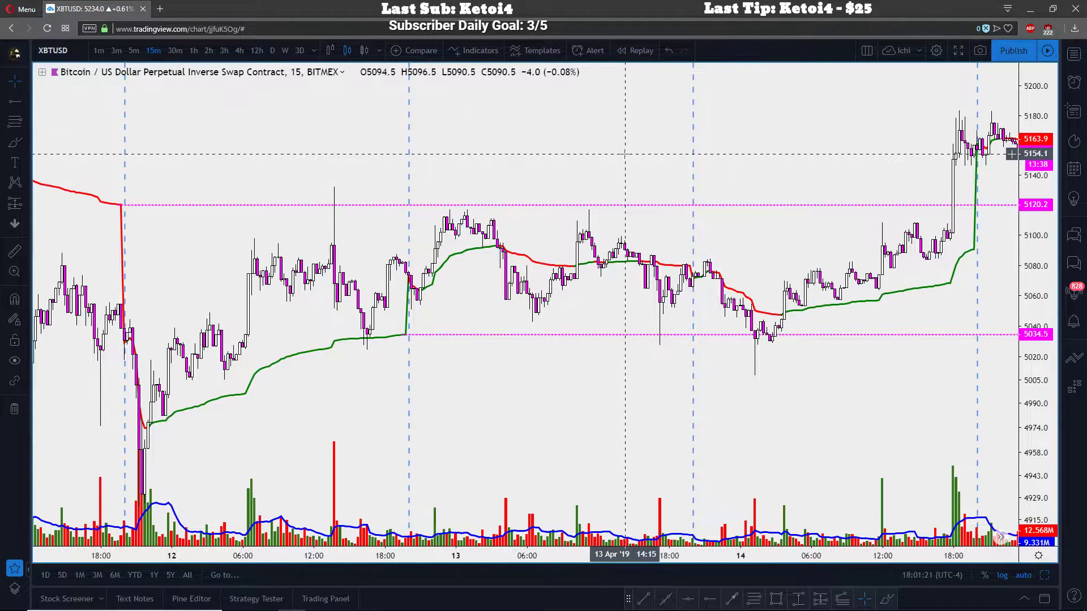
left_click_drag(623, 154, 580, 167)
left_click(14, 143)
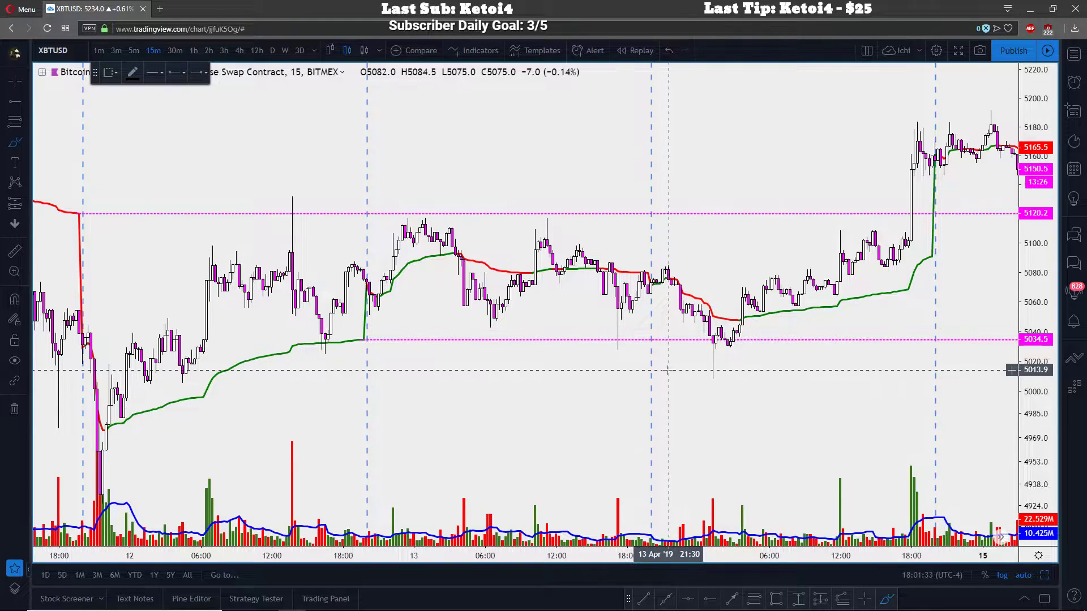
scroll(669, 370, "down", 1)
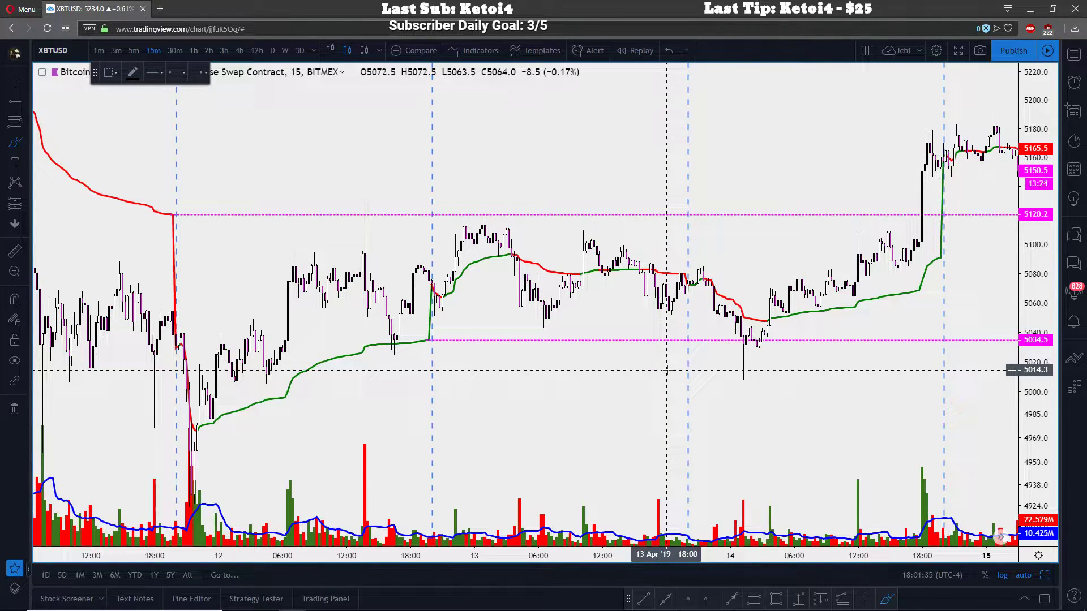
scroll(668, 365, "down", 1)
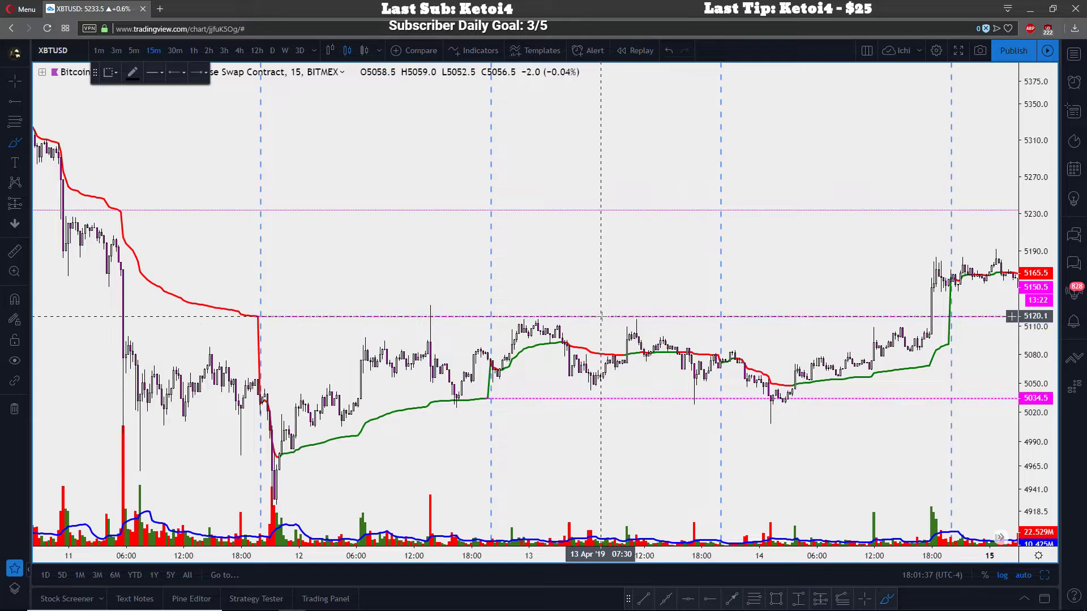
left_click_drag(231, 308, 232, 310)
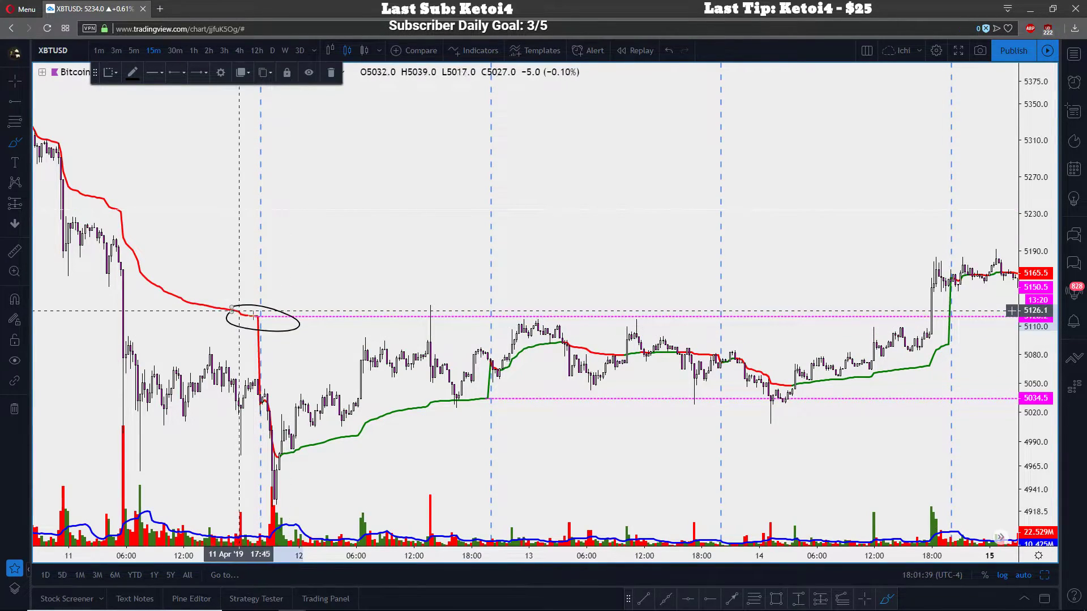
left_click_drag(460, 403, 447, 385)
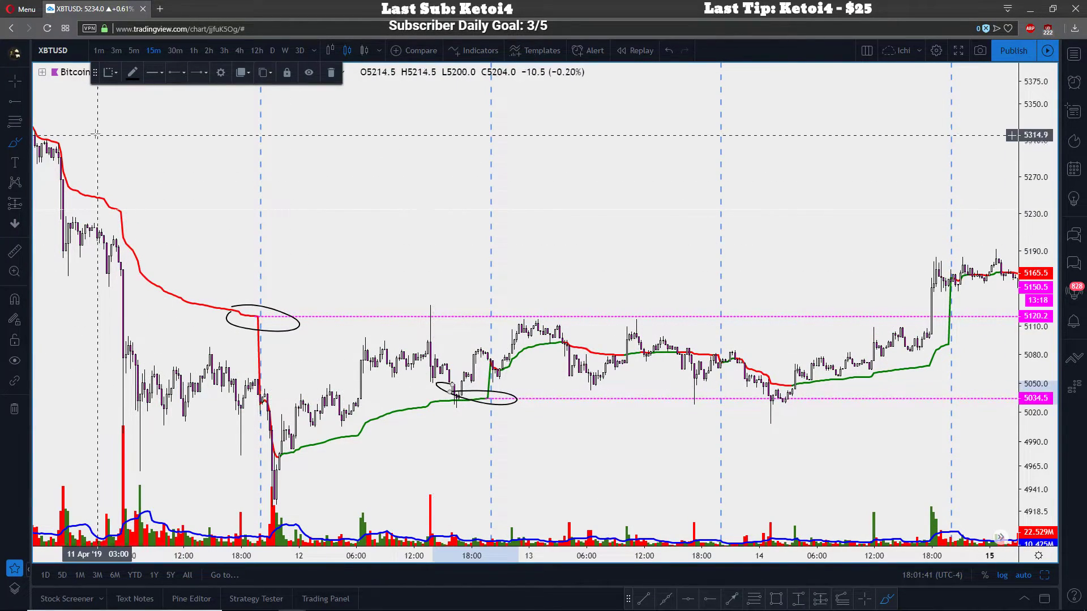
left_click_drag(94, 135, 196, 293)
left_click_drag(321, 490, 500, 441)
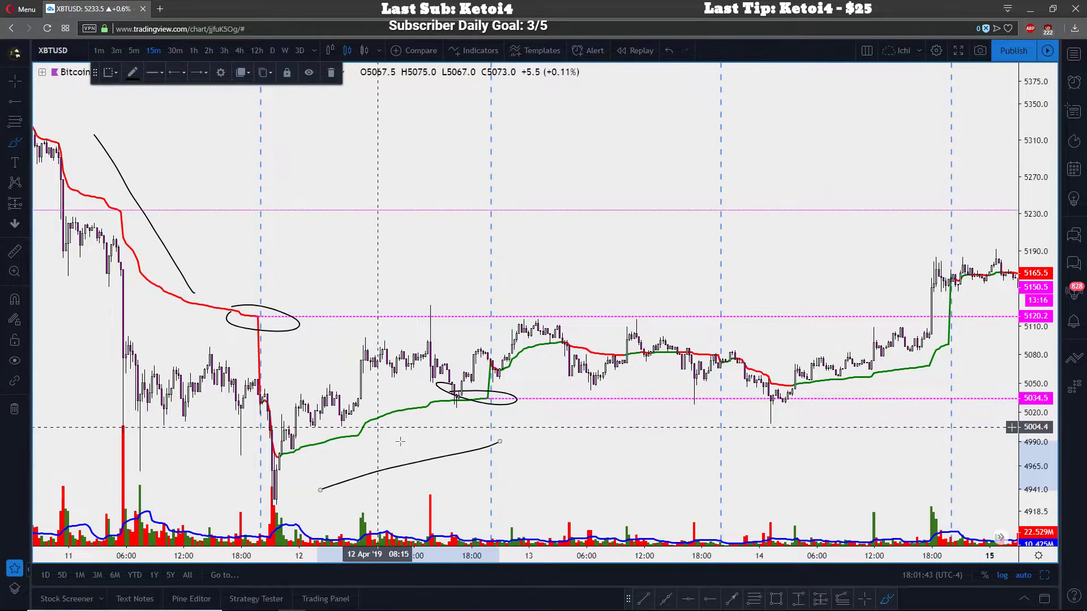
left_click(669, 51)
left_click(669, 51)
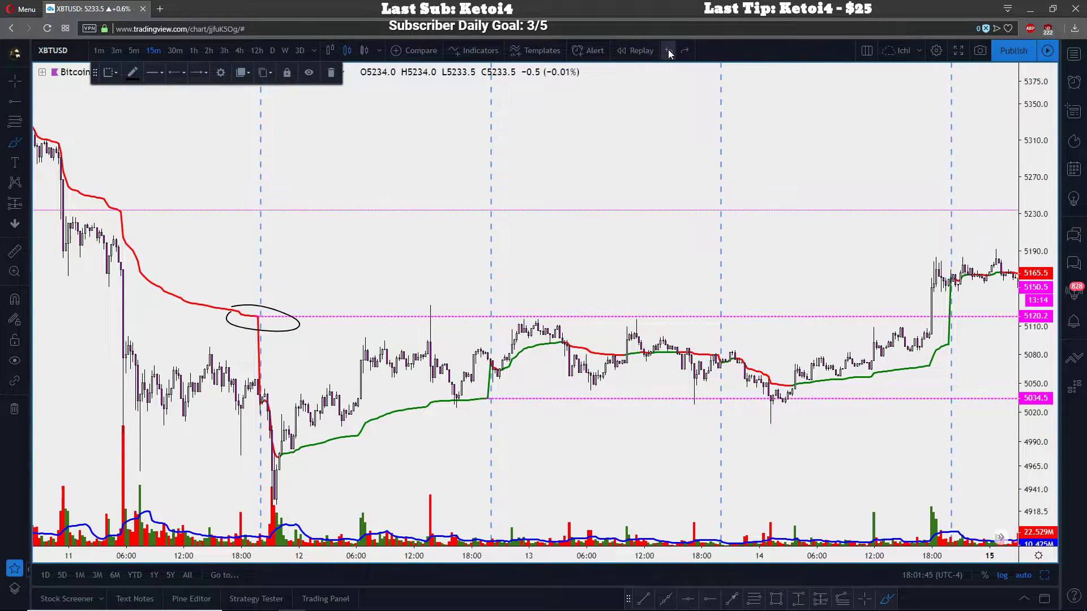
left_click(669, 51)
scroll(356, 304, "up", 2)
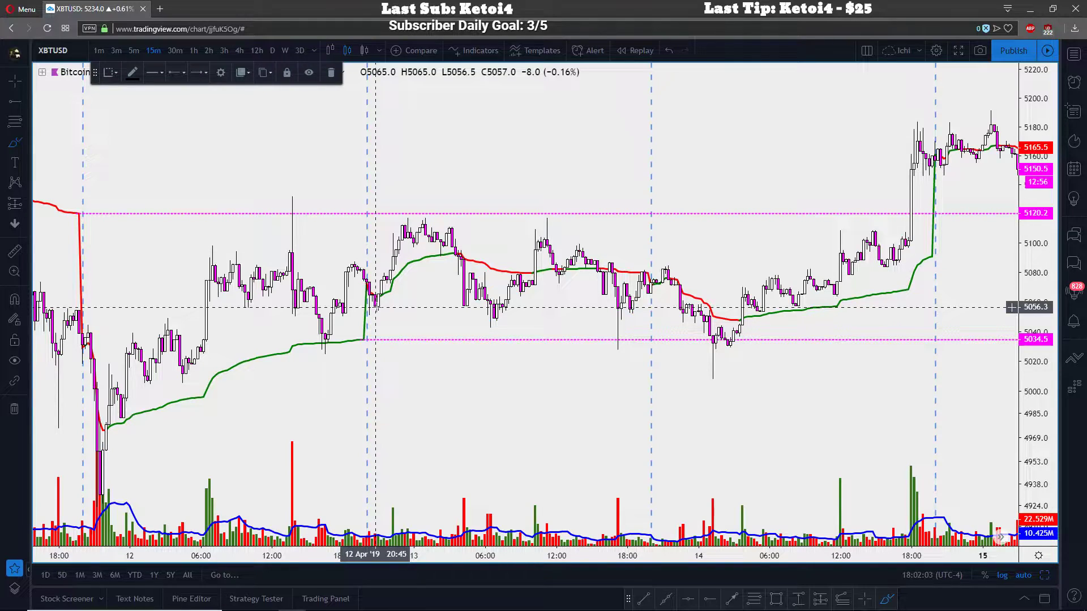
Measure a roughly 12-bar span of 12 Apr, clear it, and zoom to 13–15 Apr
left_click(27, 85)
left_click(14, 251)
left_click(366, 286)
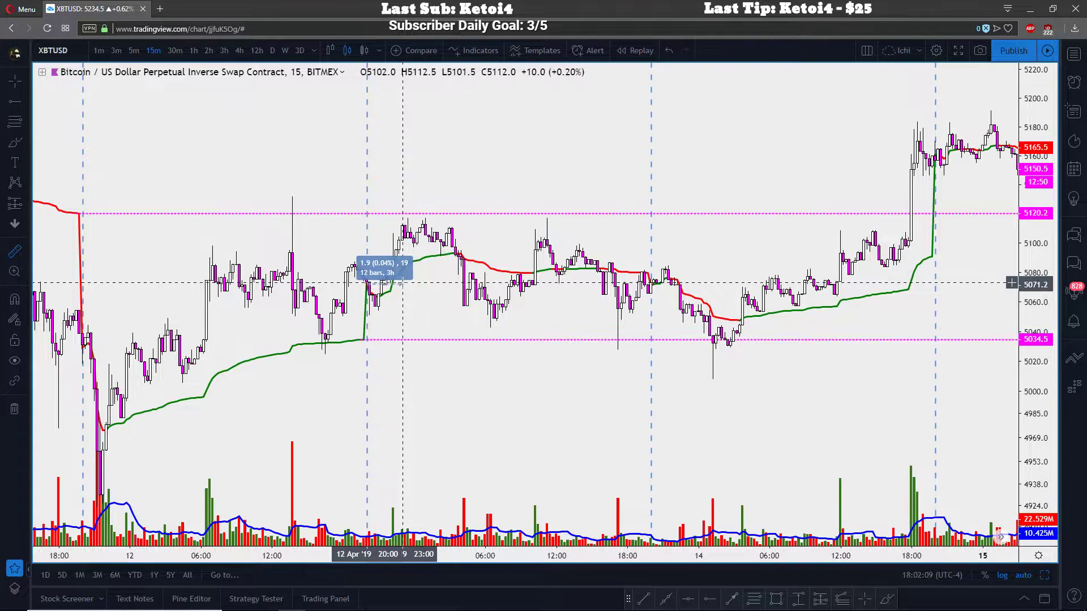
left_click(402, 283)
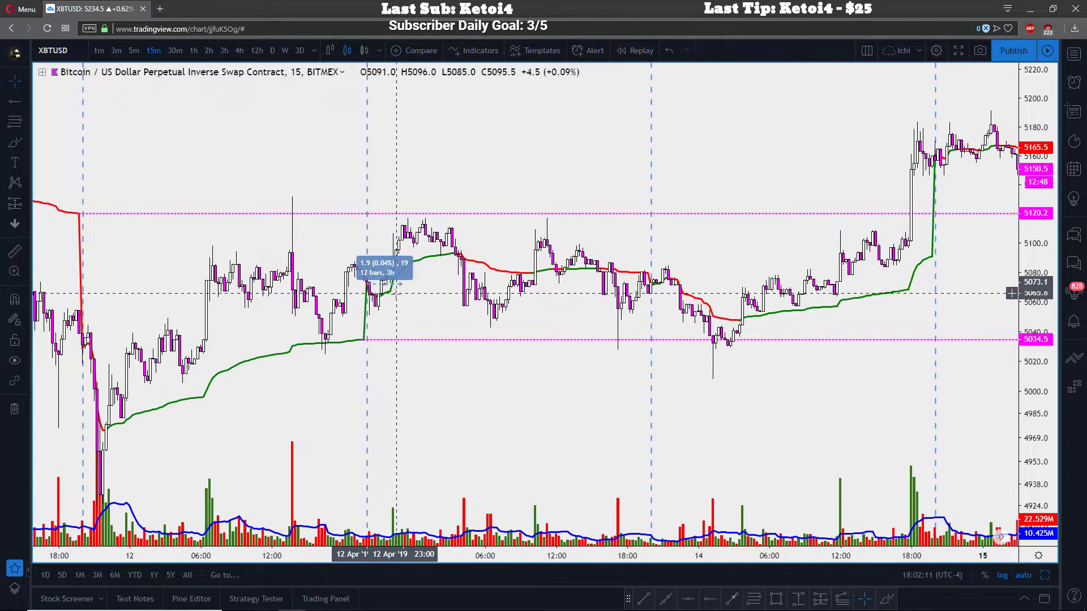
left_click(370, 281)
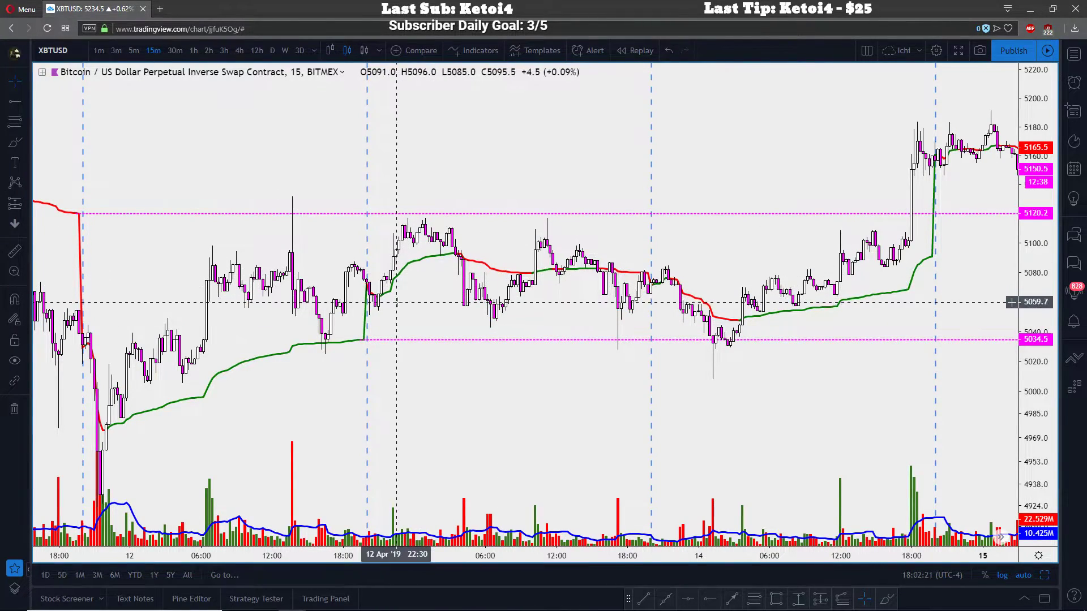
scroll(696, 306, "up", 3)
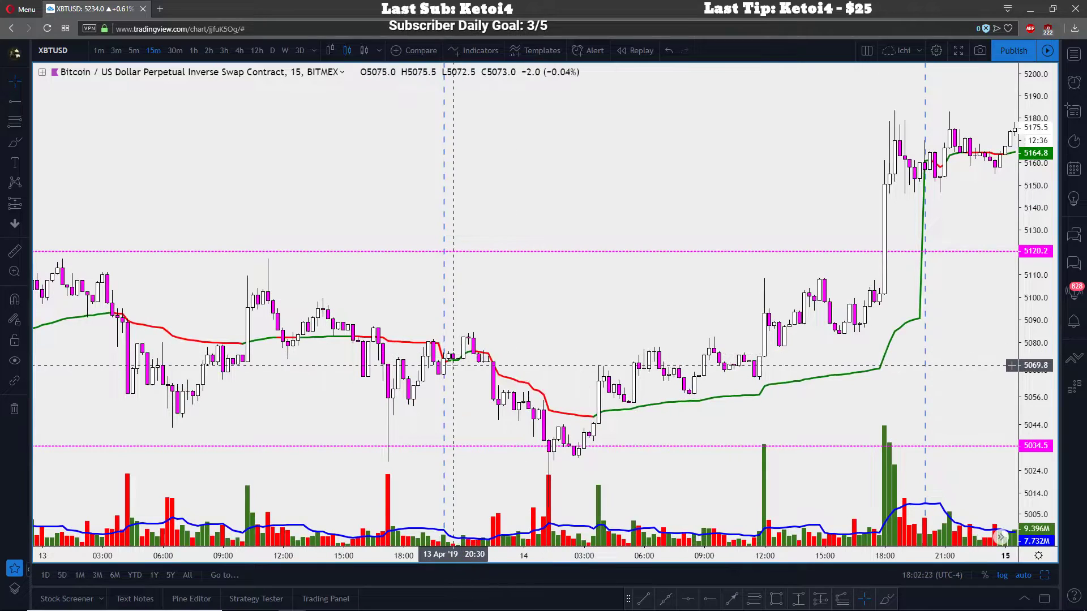
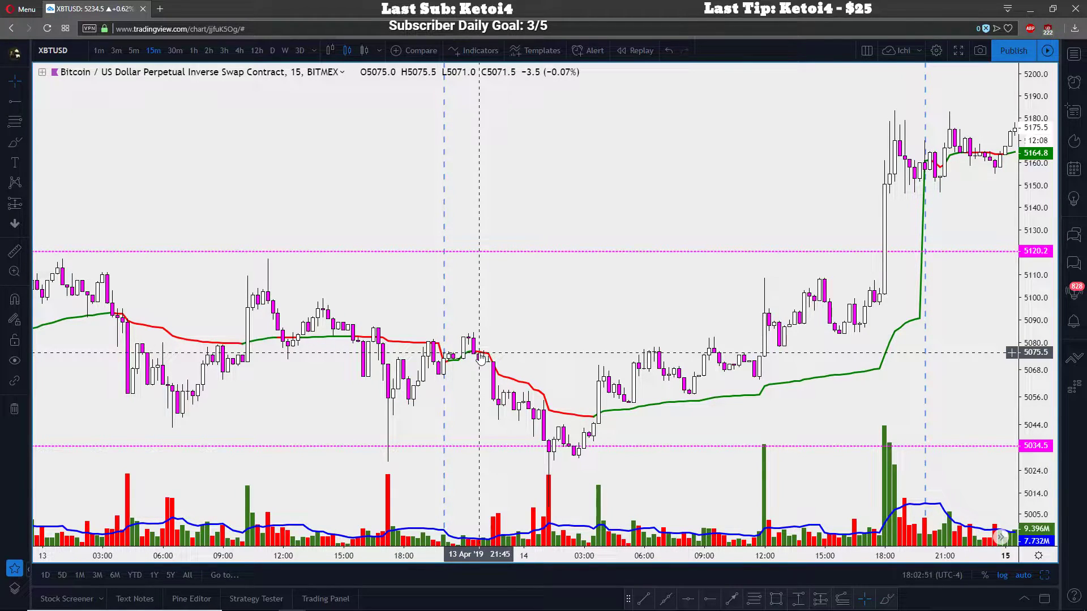
Zoom out the XBTUSD time axis to show 12 through 15 April
scroll(482, 356, "down", 2)
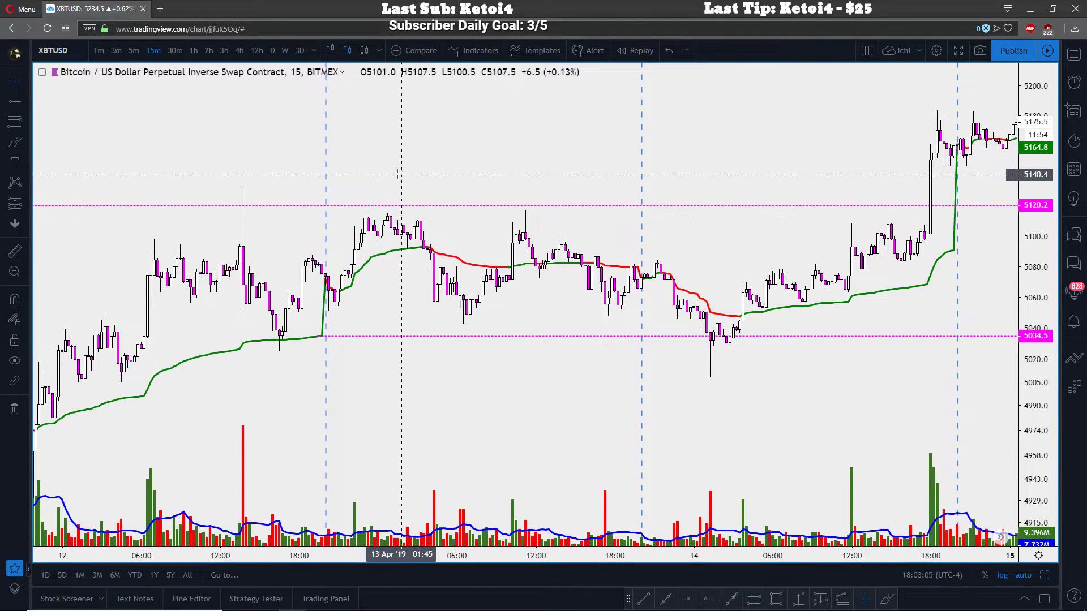
left_click(15, 142)
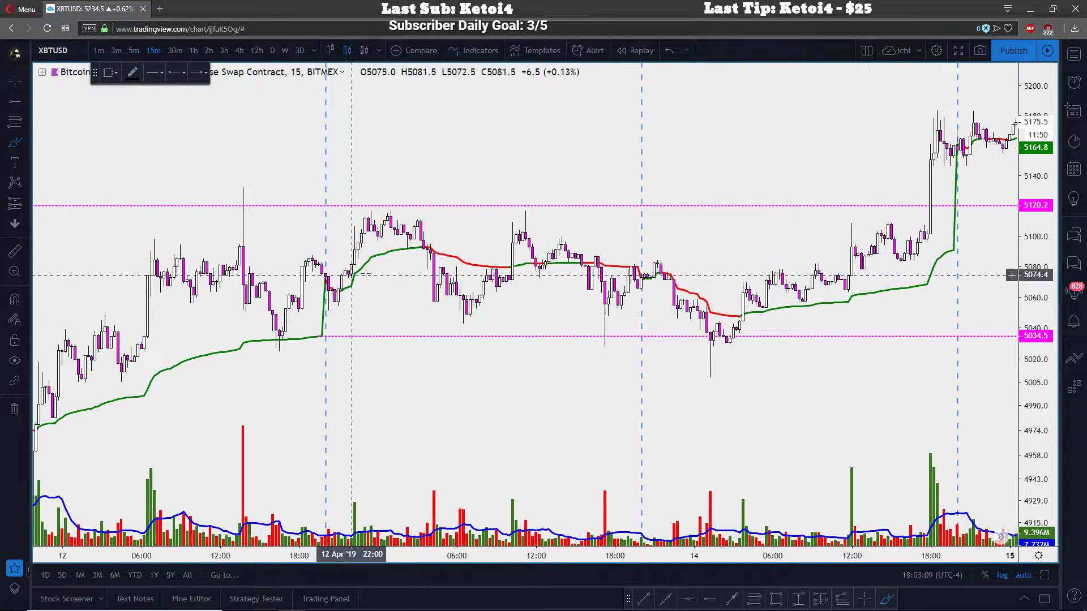
mouse_move(320, 247)
left_mouse_down()
mouse_move(385, 205)
mouse_move(370, 250)
left_mouse_up()
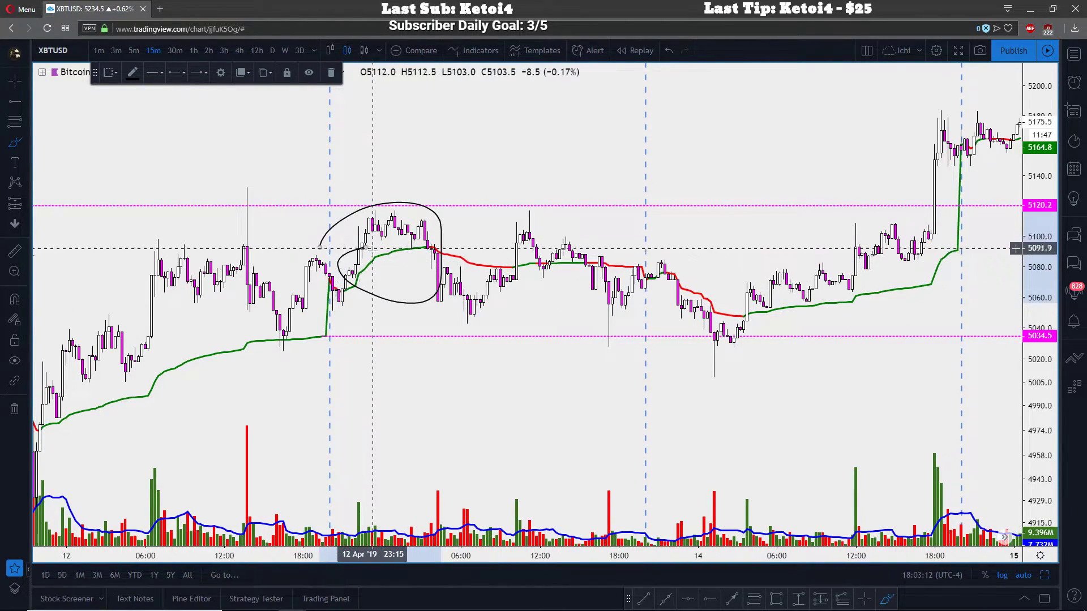
left_click(669, 50)
scroll(556, 194, "down", 3)
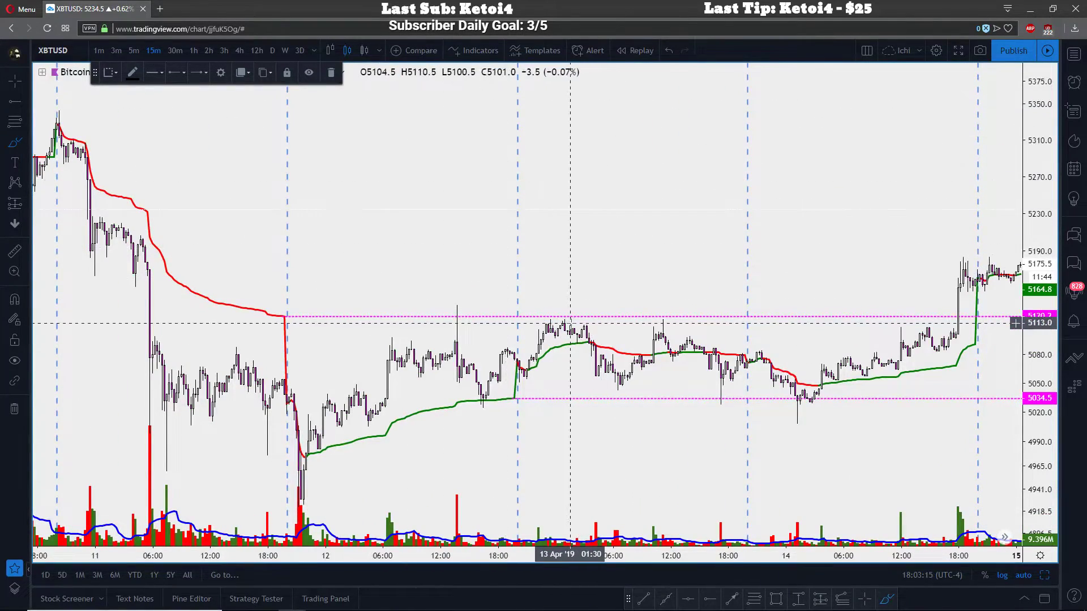
scroll(560, 310, "up", 2)
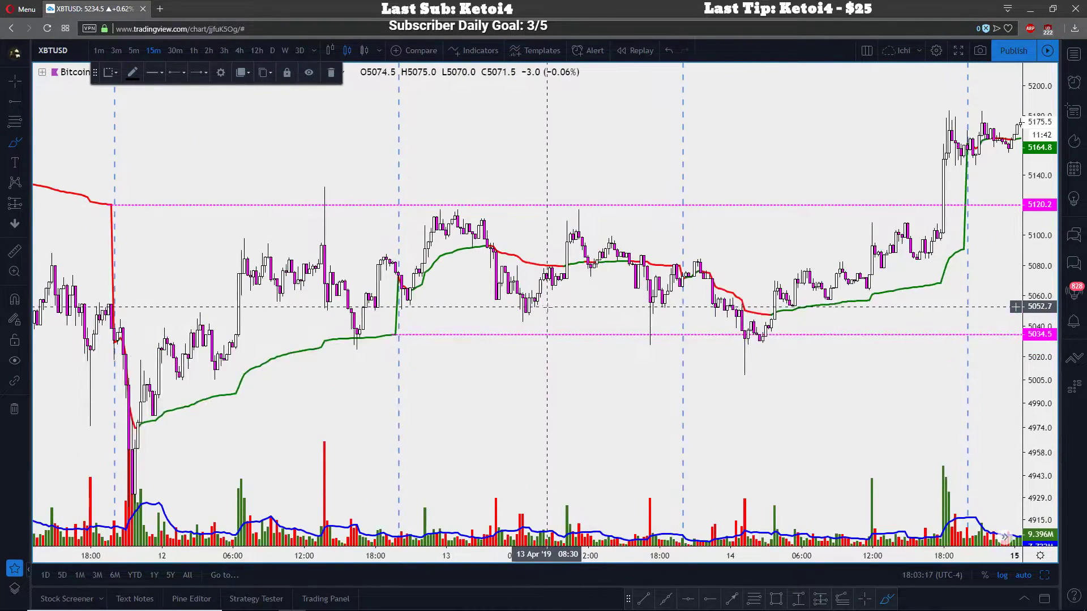
scroll(547, 306, "down", 1)
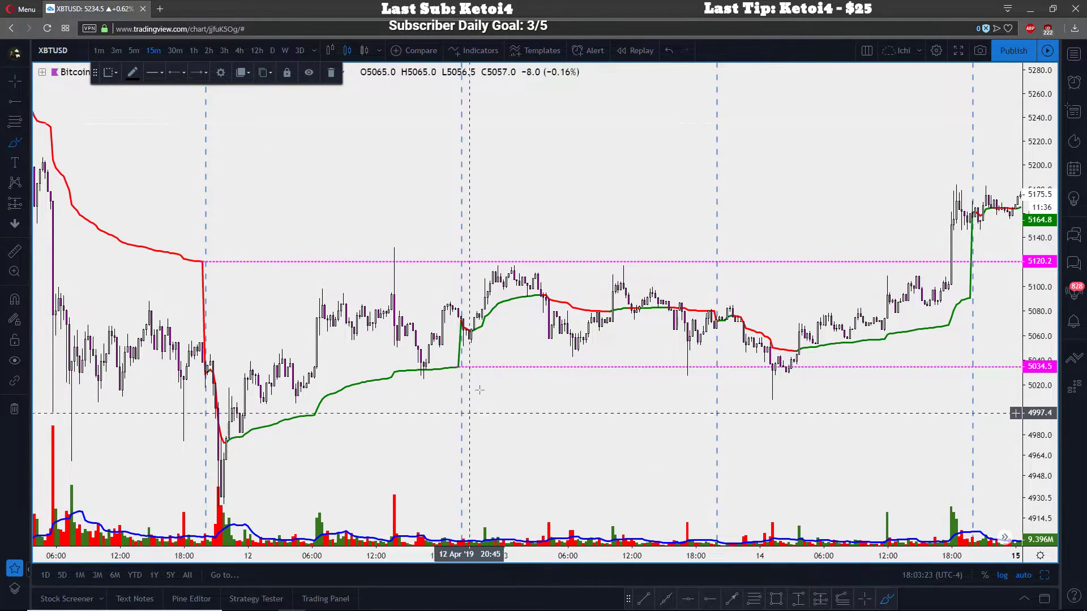
scroll(448, 352, "up", 1)
mouse_move(315, 250)
left_mouse_down()
mouse_move(396, 316)
mouse_move(430, 195)
mouse_move(300, 267)
left_mouse_up()
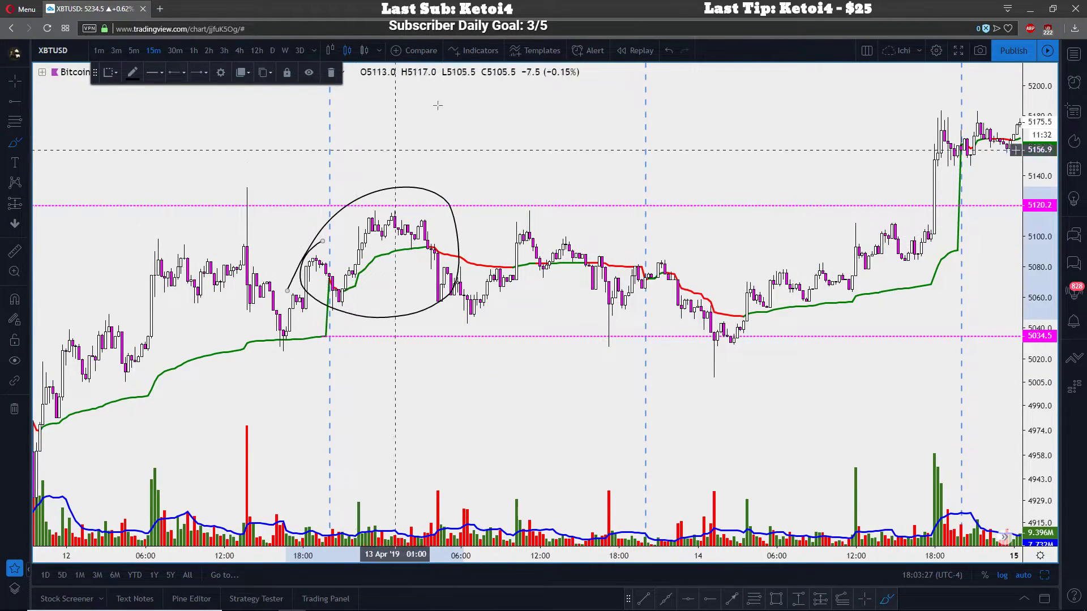
key("ctrl+z")
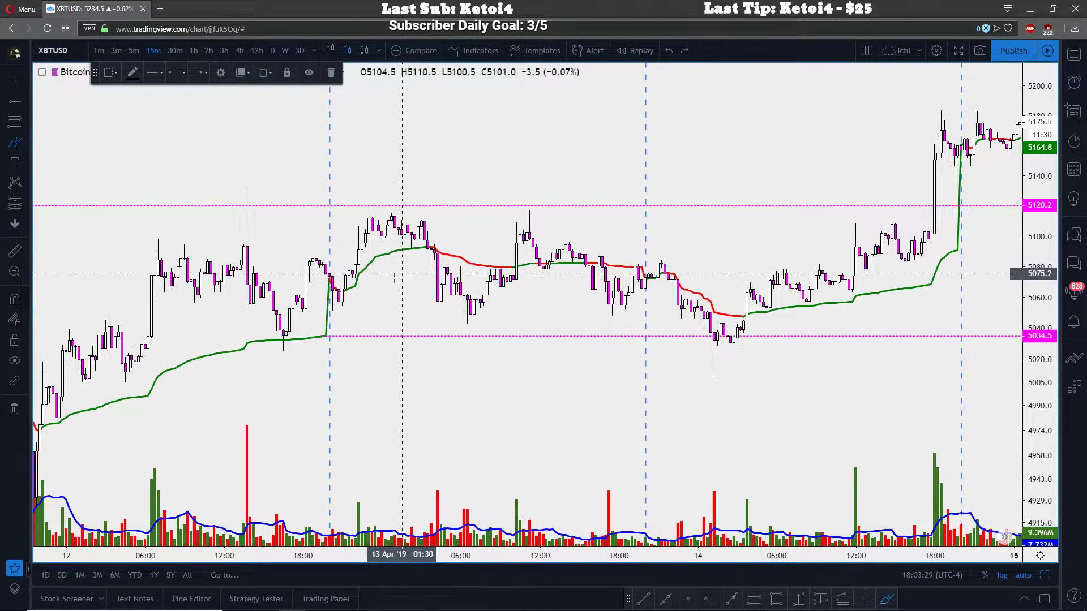
left_click_drag(337, 271, 393, 215)
left_click_drag(418, 256, 343, 294)
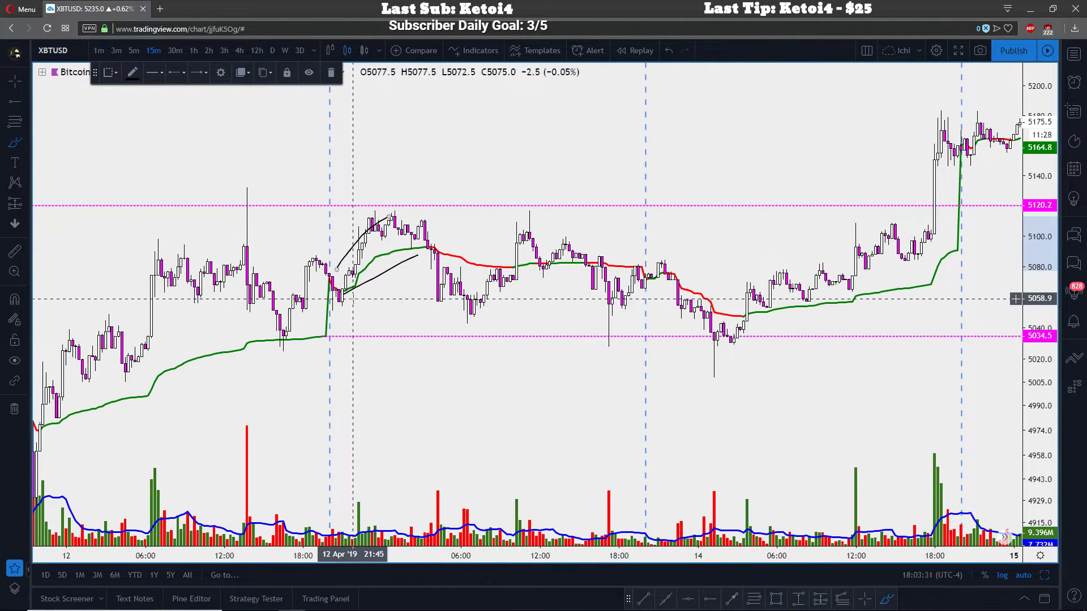
left_click(667, 51)
left_click(667, 51)
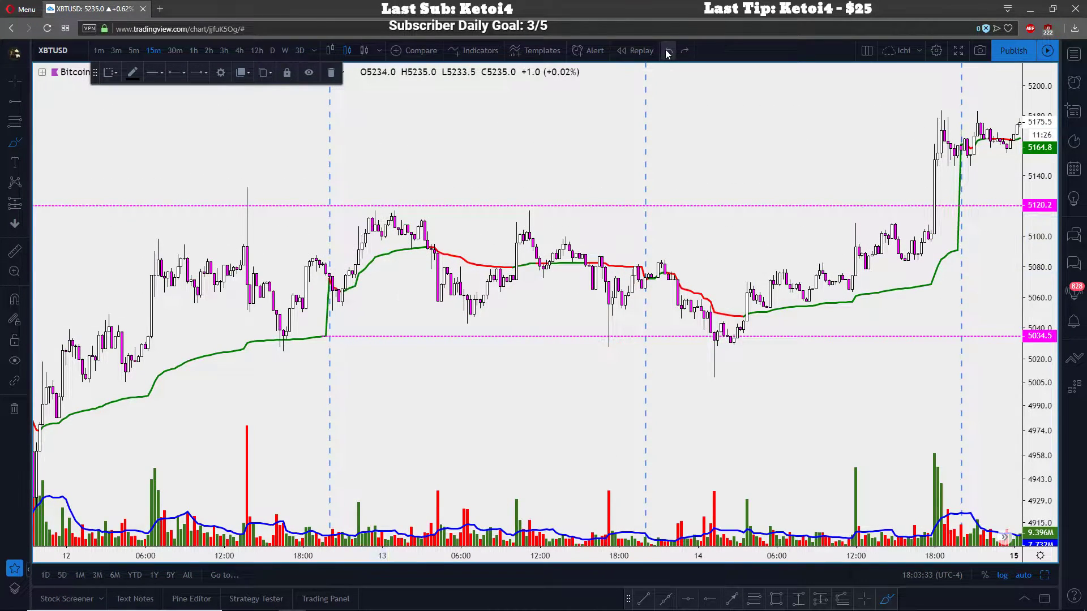
scroll(603, 185, "down", 2)
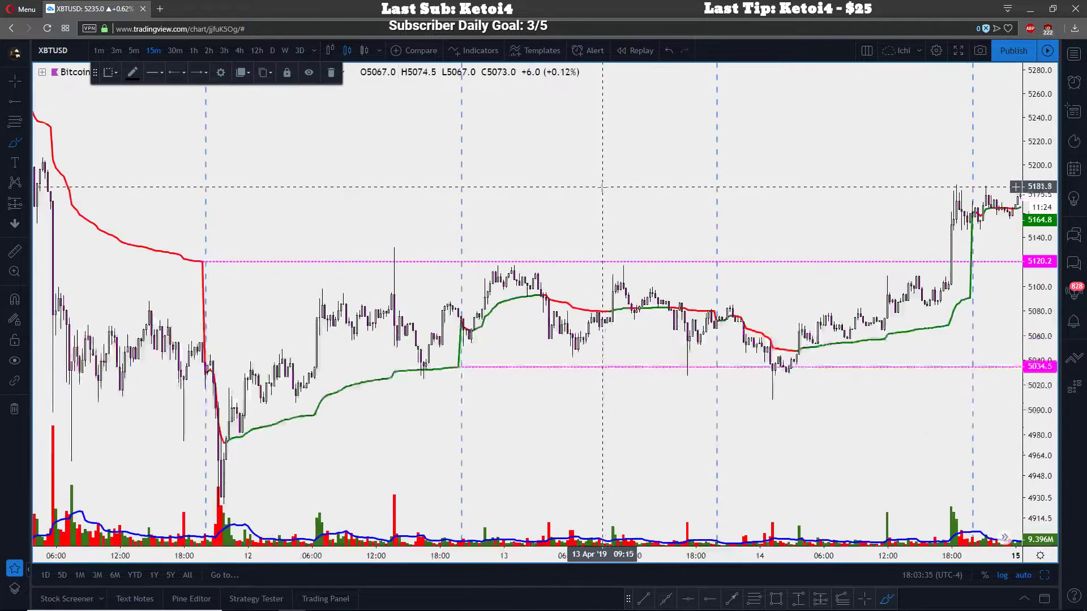
left_click_drag(204, 261, 610, 263)
mouse_move(421, 251)
left_mouse_down()
mouse_move(597, 256)
mouse_move(445, 250)
left_mouse_up()
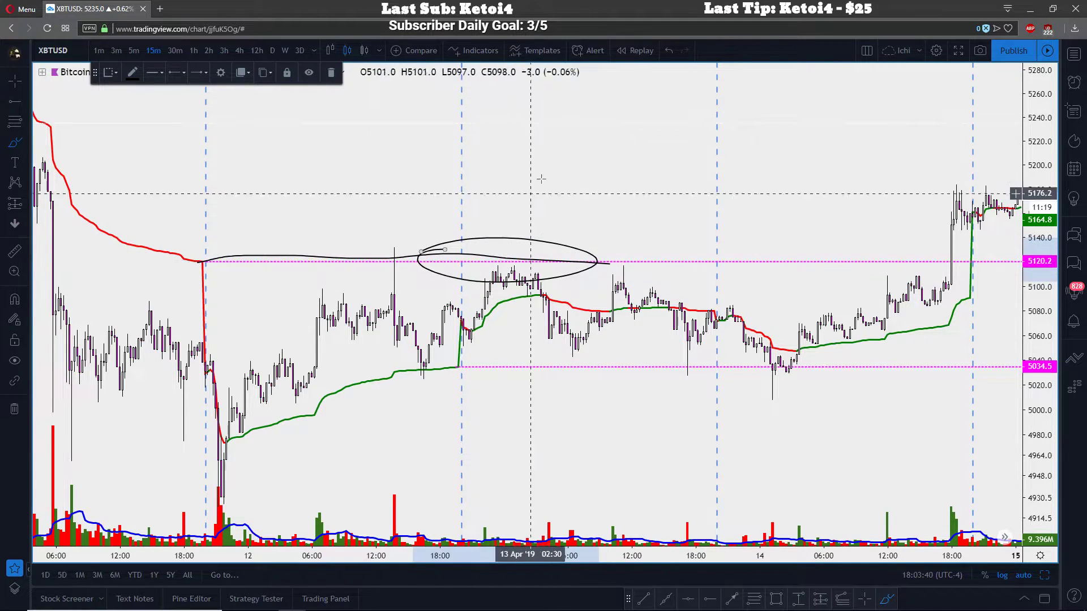
left_click(668, 50)
left_click(669, 50)
left_click_drag(352, 233, 357, 235)
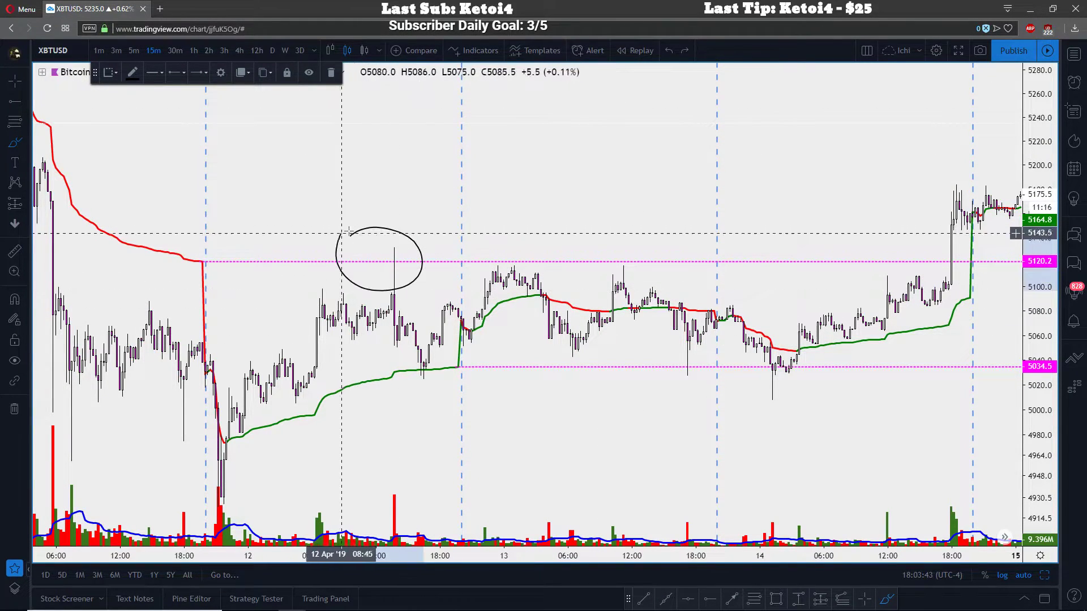
scroll(192, 277, "down", 2)
mouse_move(189, 279)
left_mouse_down()
mouse_move(210, 266)
mouse_move(202, 276)
left_mouse_up()
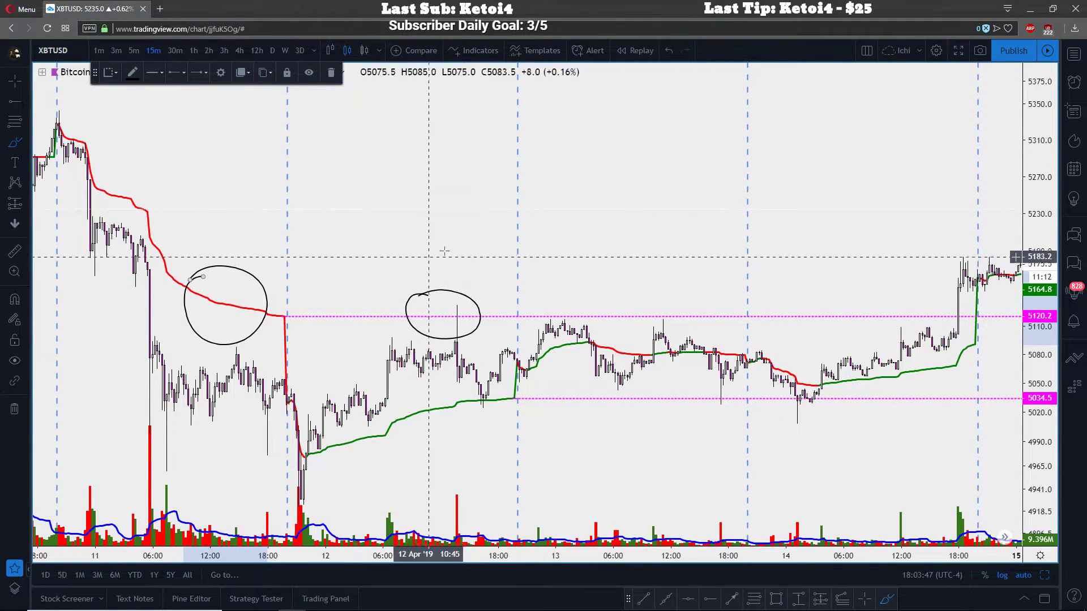
left_click(669, 50)
scroll(655, 397, "down", 5)
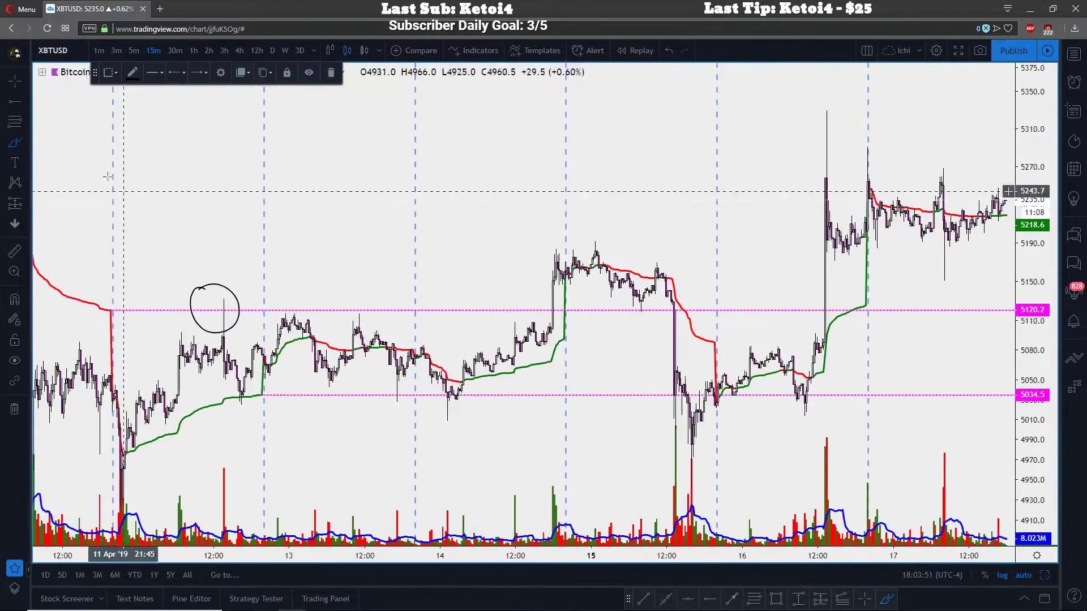
left_click_drag(215, 169, 441, 218)
scroll(332, 194, "up", 3)
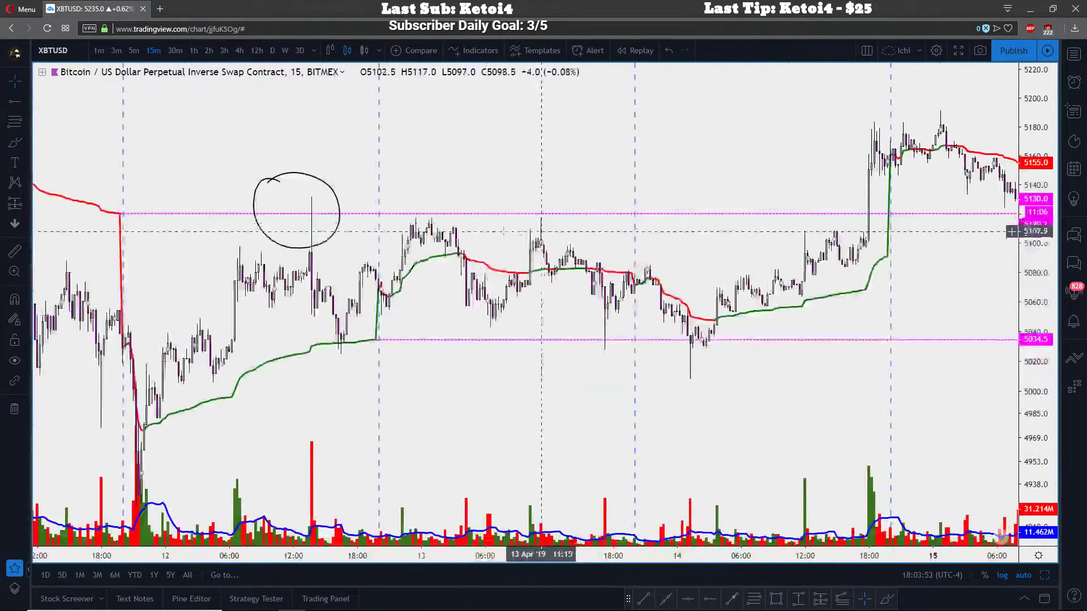
key("Delete")
scroll(332, 194, "up", 2)
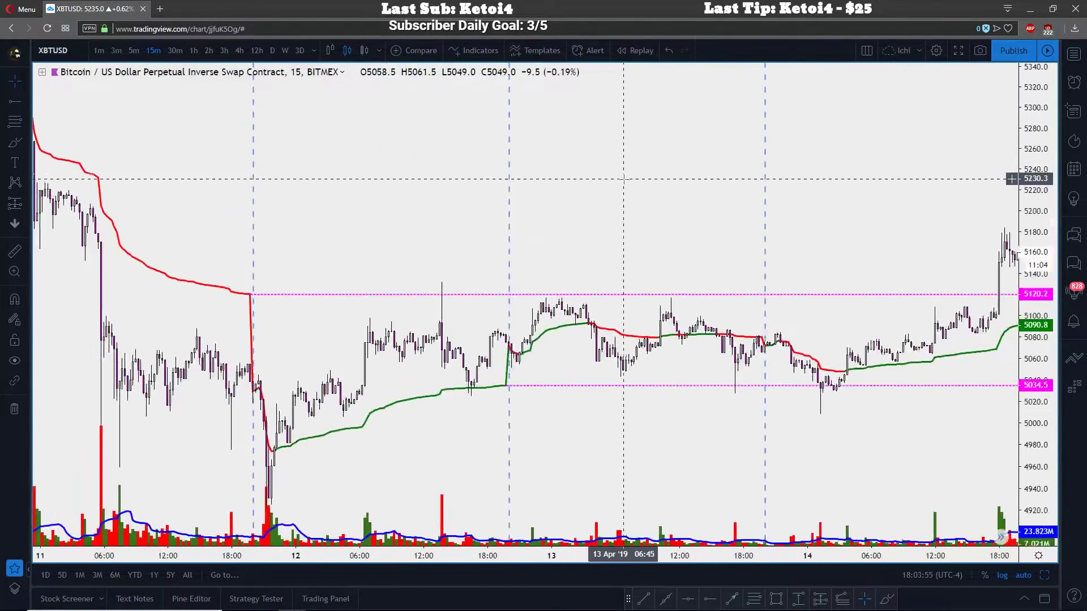
Brush-circle the 13 Apr candles near 5110, undoing the extra ellipse and curve
left_click(14, 142)
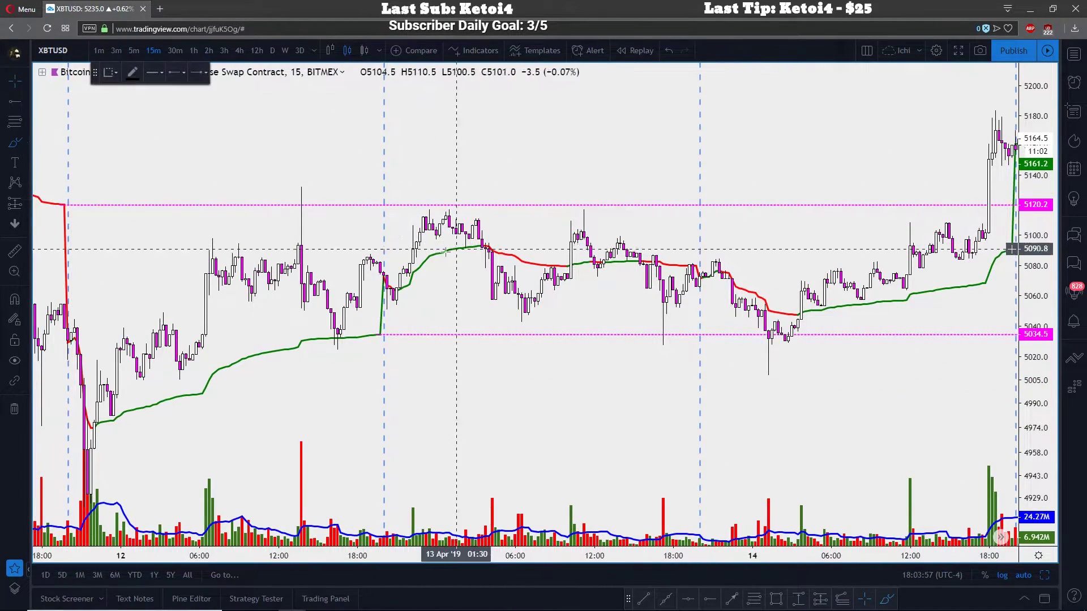
left_click_drag(411, 220, 448, 210)
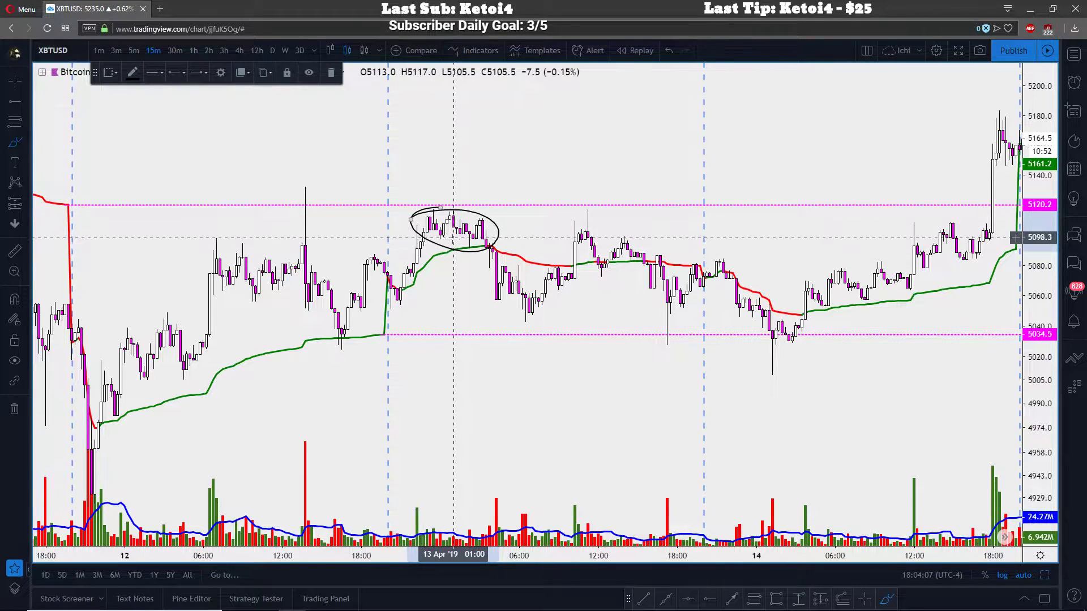
mouse_move(222, 310)
left_mouse_down()
mouse_move(277, 280)
mouse_move(269, 309)
left_mouse_up()
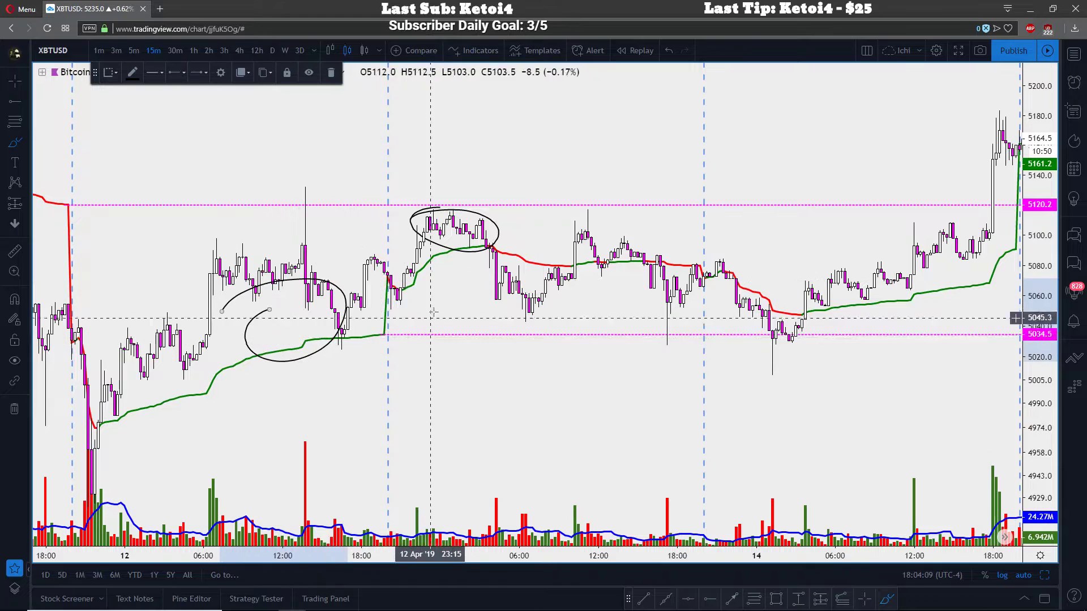
left_click_drag(416, 242, 397, 252)
key("ctrl+z")
key("ctrl+z")
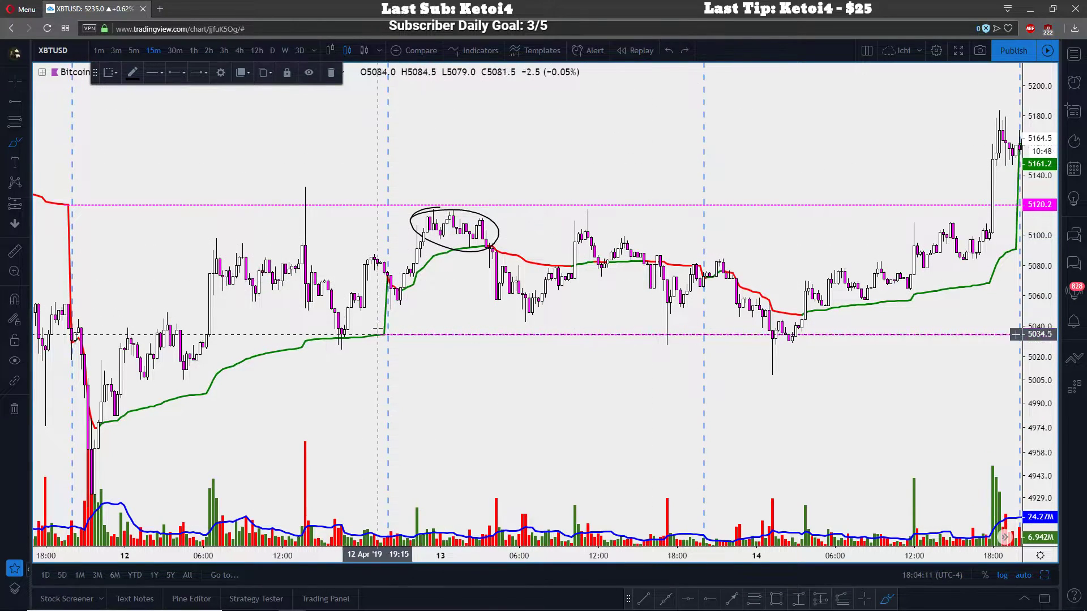
Sketch strokes along 5034.5 and inside the circle, undoing the stray rising and horizontal strokes
left_click_drag(378, 336, 424, 334)
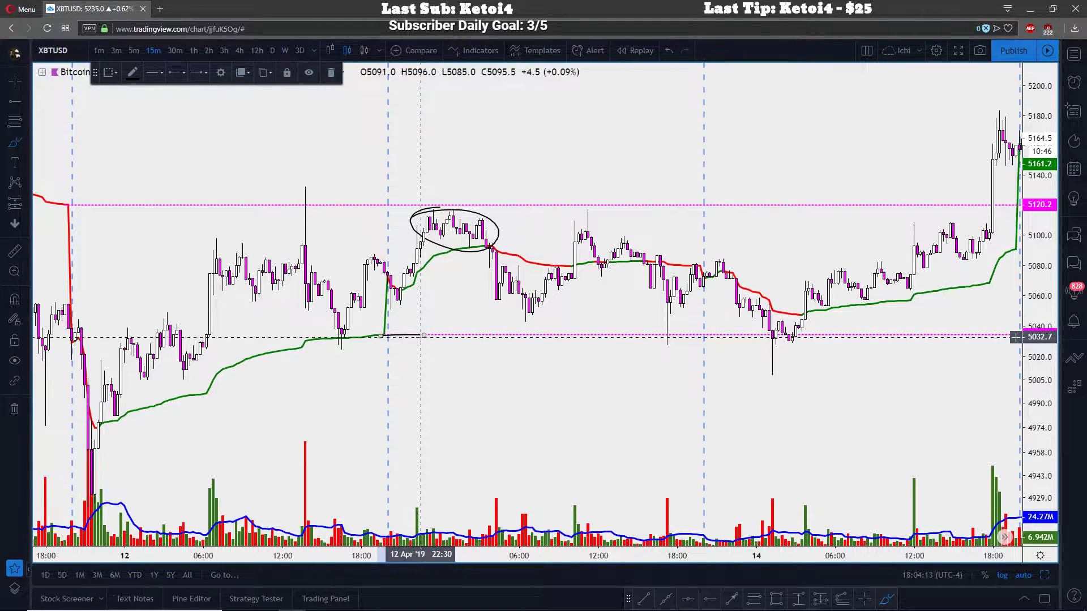
left_click_drag(399, 291, 479, 247)
mouse_move(409, 252)
left_mouse_down()
mouse_move(463, 220)
mouse_move(525, 67)
left_mouse_up()
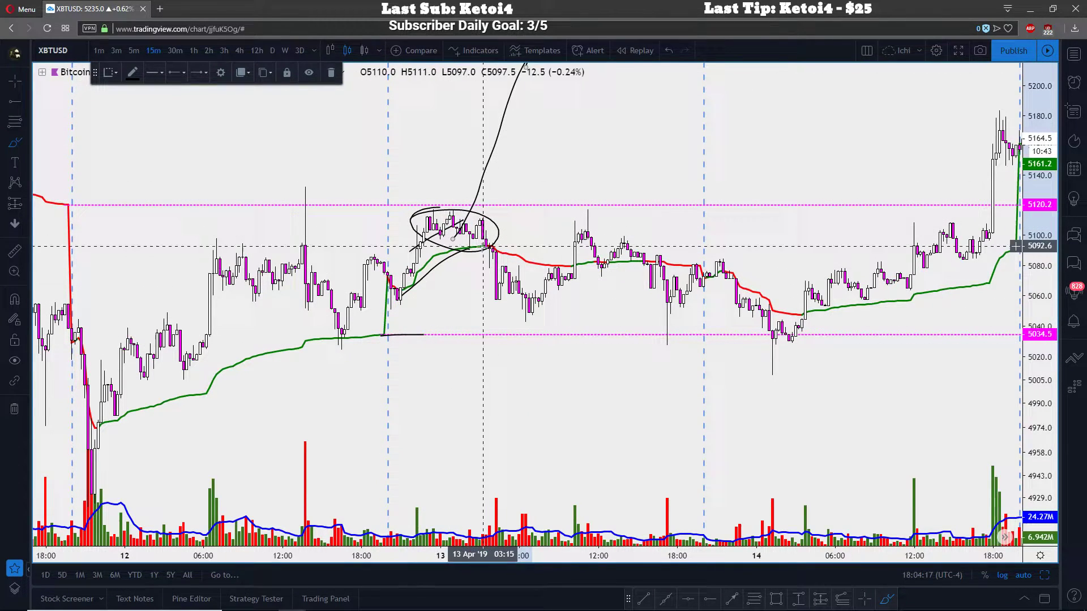
left_click(677, 57)
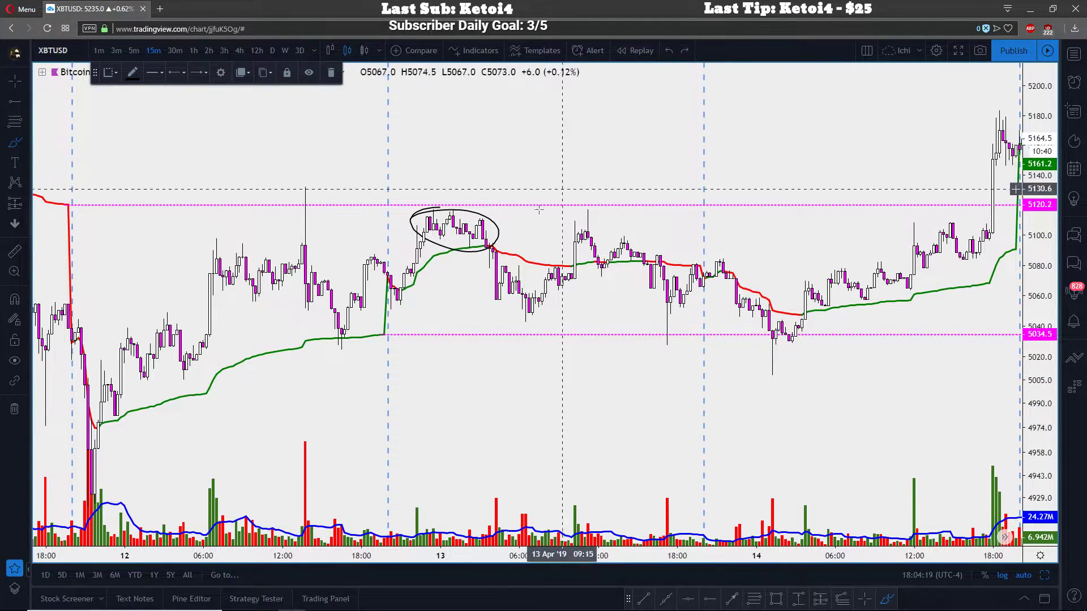
scroll(554, 254, "down", 3)
left_click_drag(243, 282, 609, 284)
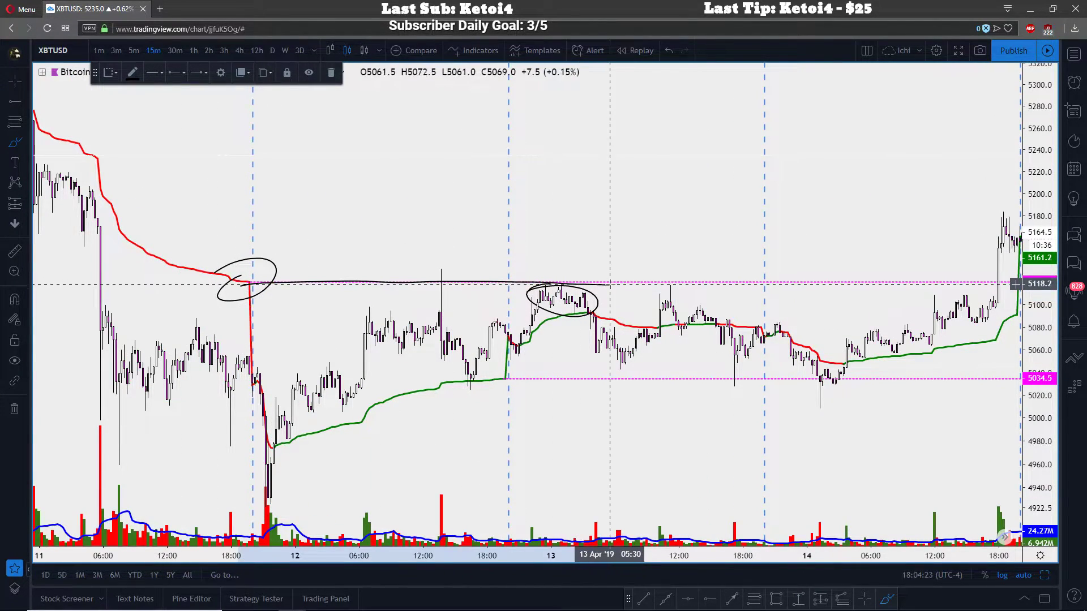
left_click(673, 53)
left_click(672, 53)
scroll(428, 286, "up", 2)
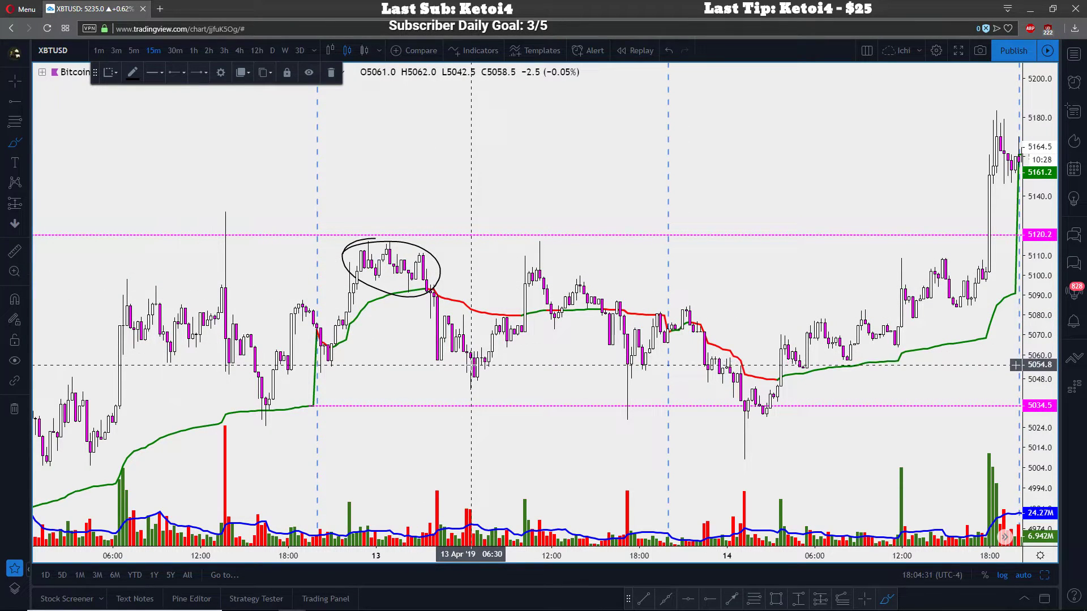
Circle the 13 Apr volume bar and post-drop lows, undoing the extra strokes
mouse_move(437, 475)
left_mouse_down()
mouse_move(447, 529)
mouse_move(419, 517)
left_mouse_up()
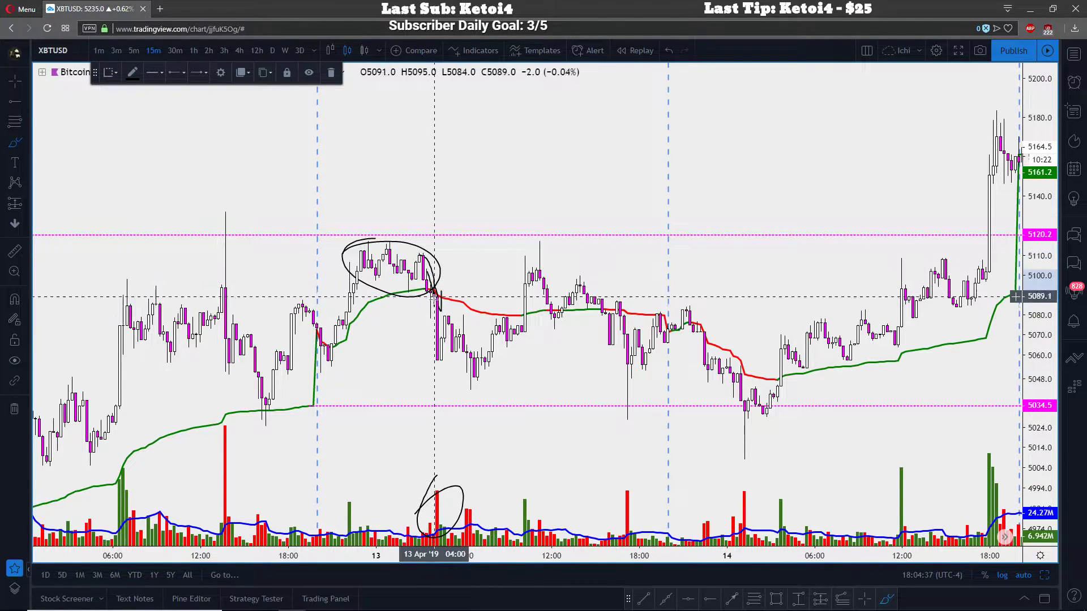
left_click_drag(433, 292, 441, 364)
left_click_drag(427, 519, 546, 545)
left_click(667, 50)
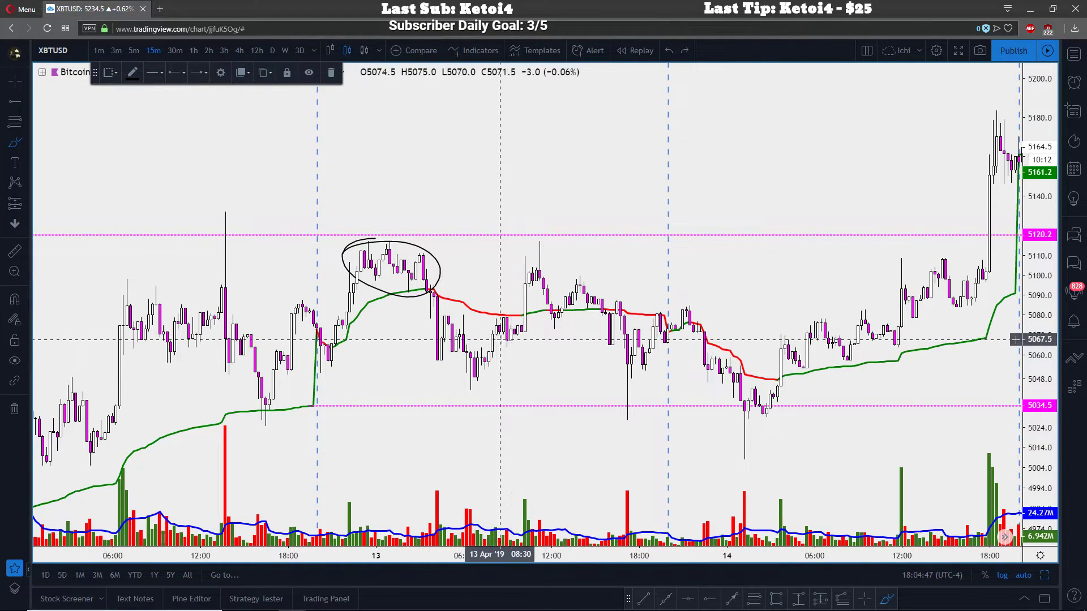
mouse_move(436, 352)
left_mouse_down()
mouse_move(448, 365)
mouse_move(426, 355)
left_mouse_up()
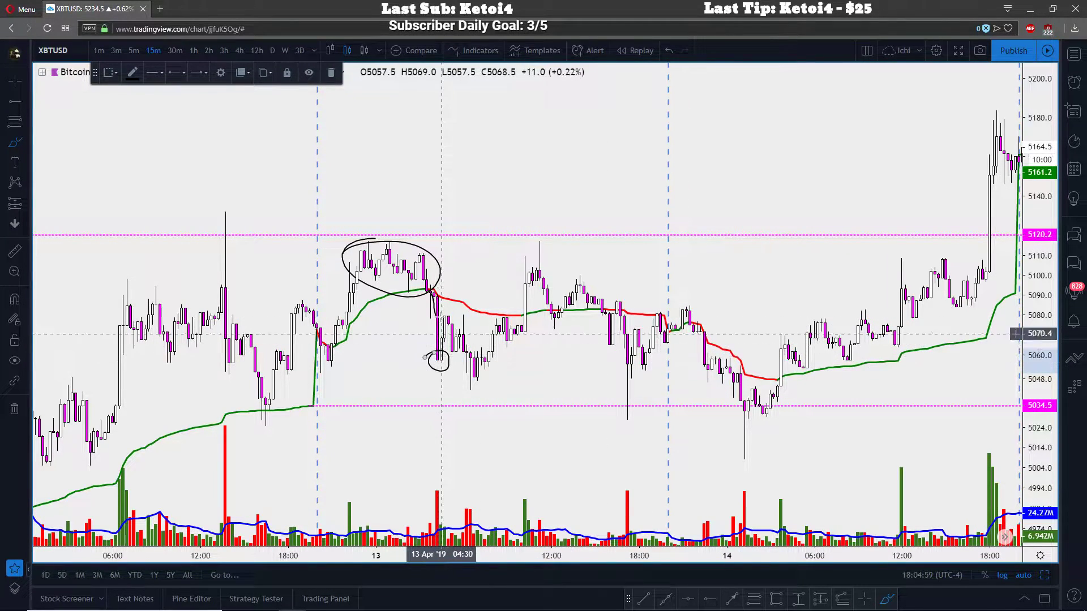
mouse_move(442, 352)
left_mouse_down()
mouse_move(459, 370)
mouse_move(475, 345)
mouse_move(511, 354)
left_mouse_up()
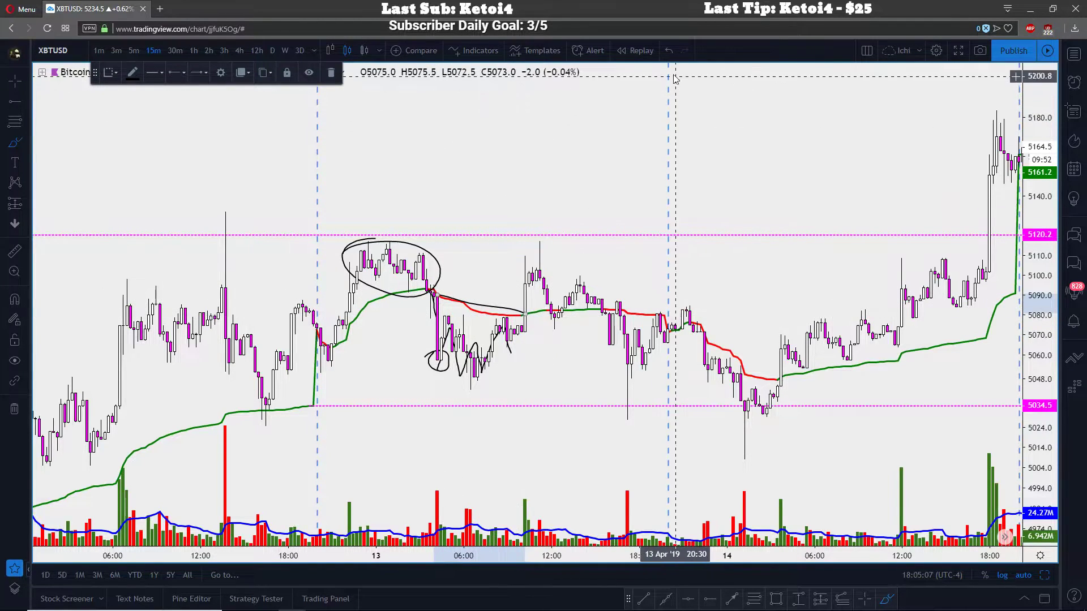
key("ctrl+z")
left_click_drag(497, 355, 475, 349)
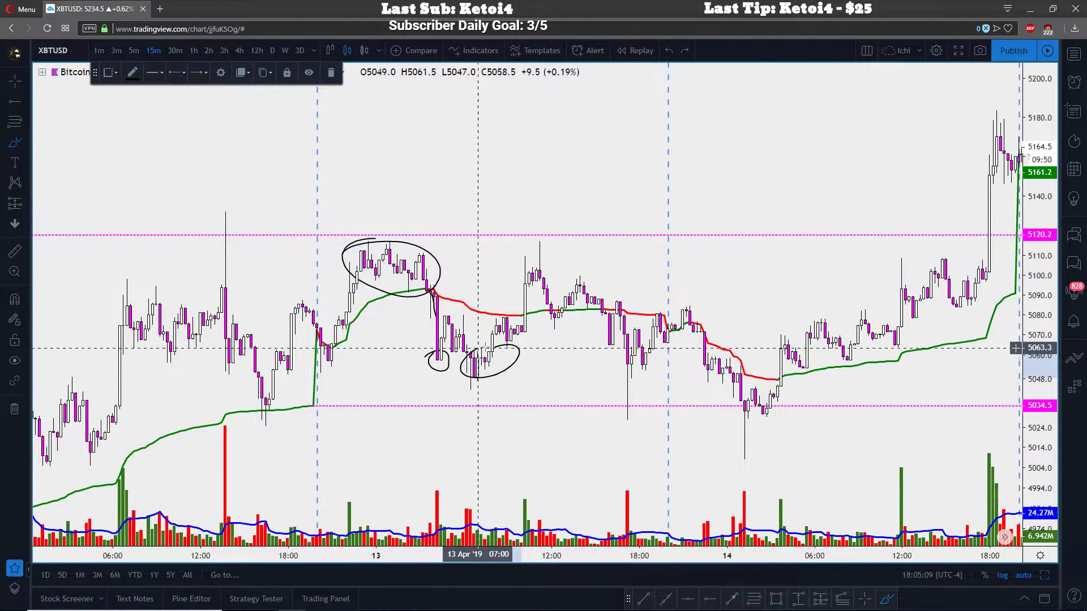
left_click(669, 52)
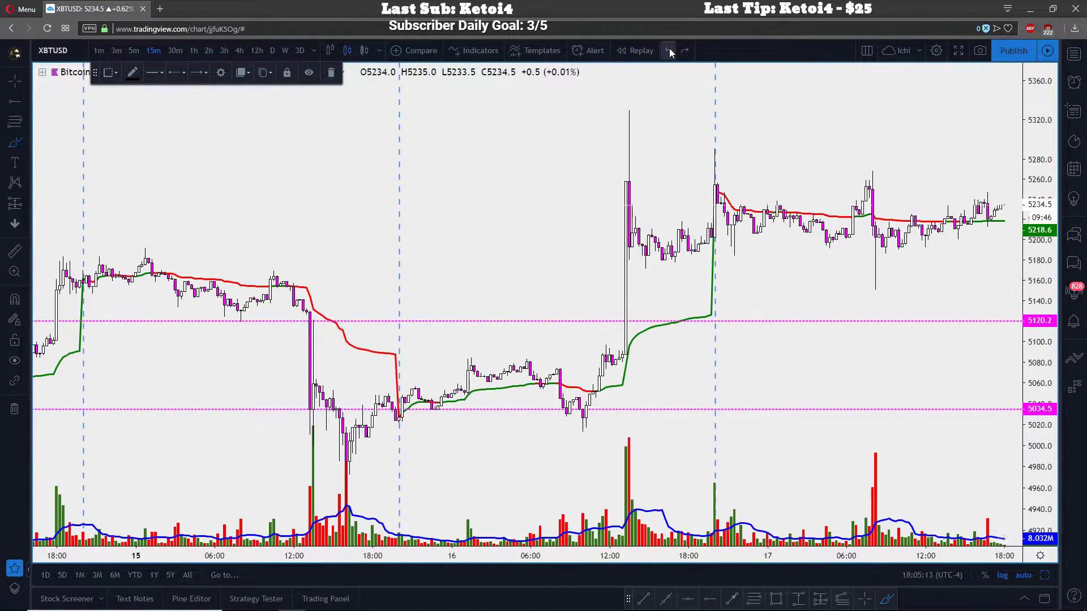
Frame the chart on 12–15 April and switch to the freehand brush
left_click(15, 81)
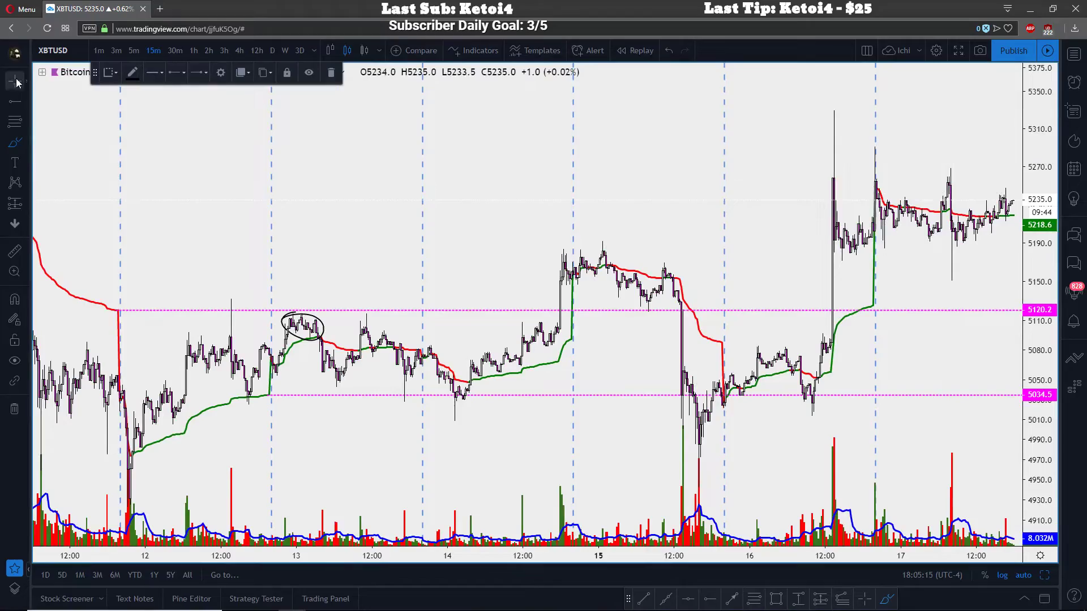
left_click_drag(366, 206, 697, 242)
scroll(697, 242, "up", 5)
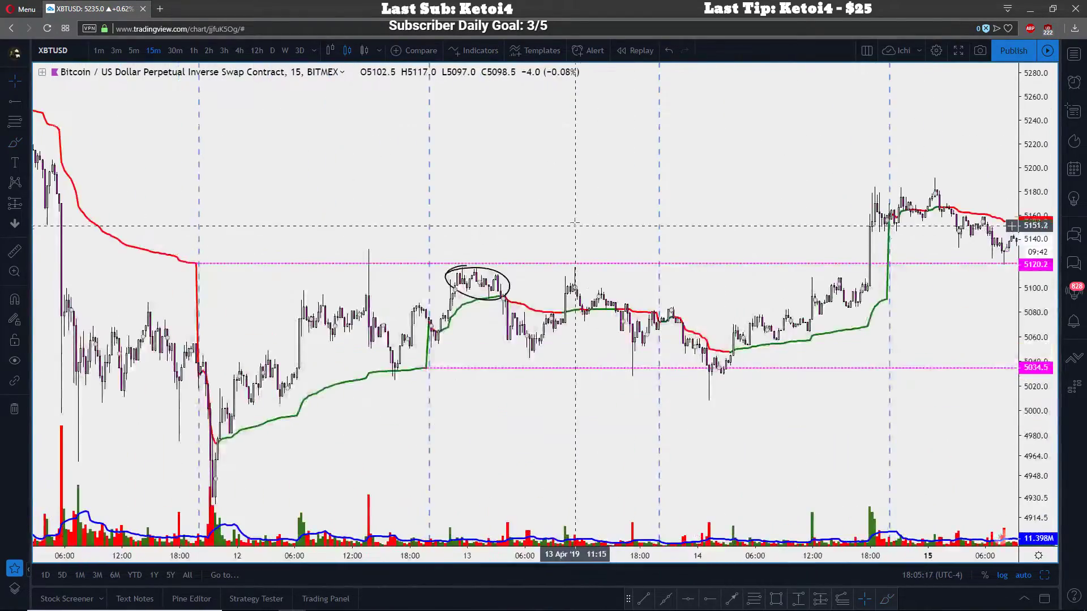
left_click_drag(550, 172, 615, 193)
key("alt+shift+b")
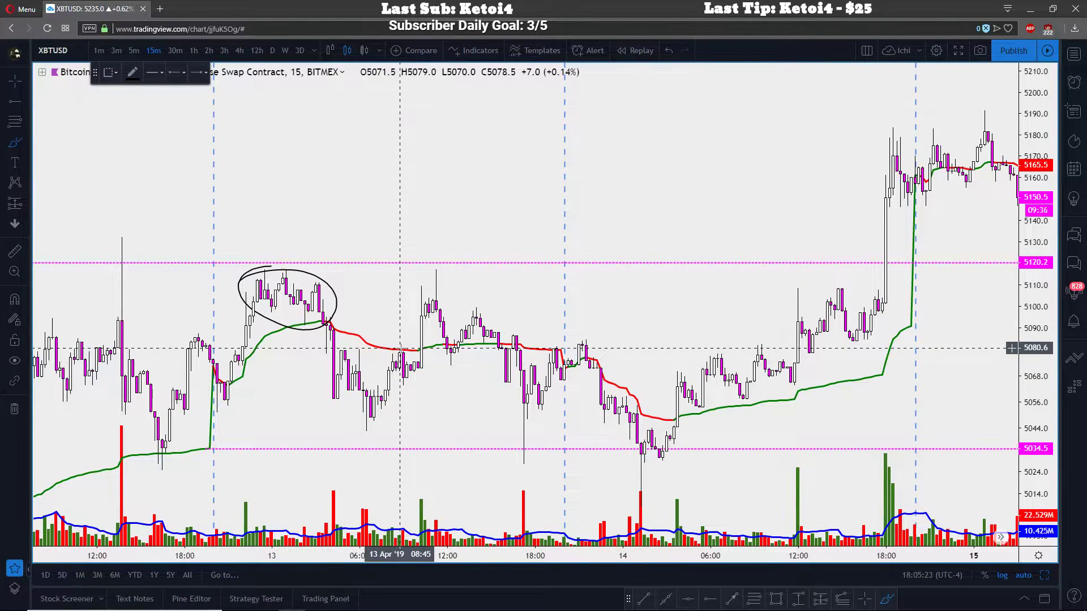
Circle the 13 Apr red-line candles and tall volume bar, undoing the trial level lines
left_click_drag(392, 355, 392, 348)
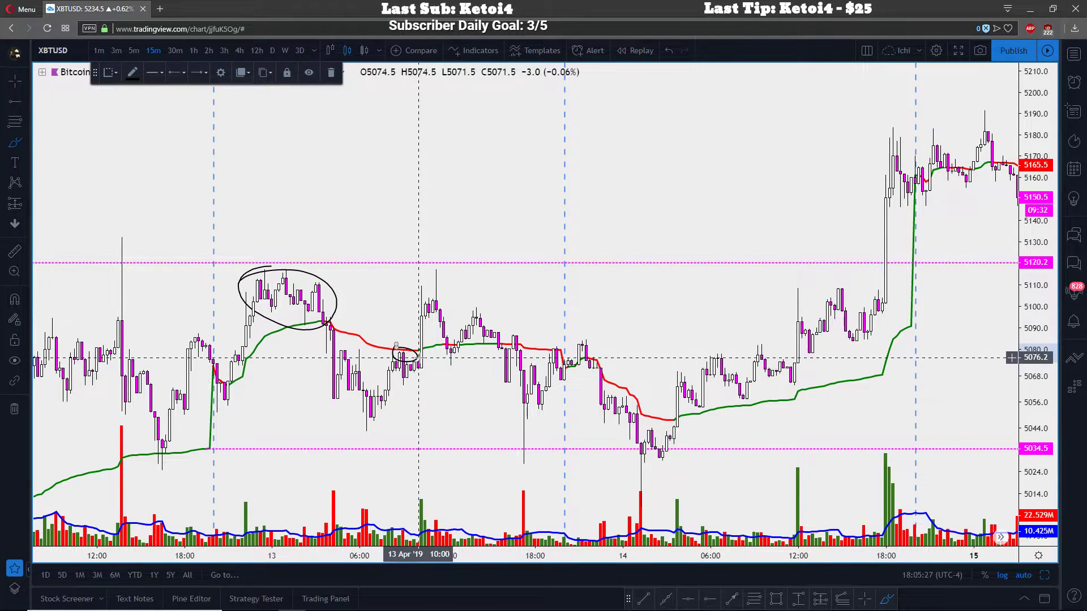
mouse_move(401, 516)
left_mouse_down()
mouse_move(434, 530)
mouse_move(411, 502)
left_mouse_up()
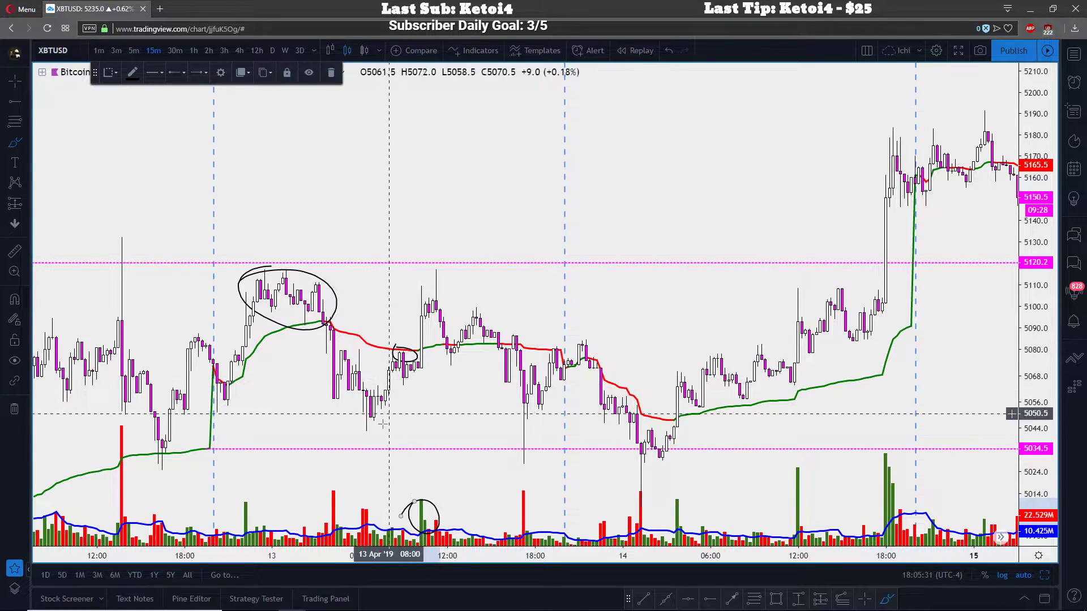
left_click_drag(297, 450, 587, 448)
left_click_drag(272, 264, 590, 268)
left_click(670, 50)
left_click(670, 50)
Circle the 13 Apr lows and consolidation, then line the range edges near 5036 and 5125
left_click_drag(367, 392, 351, 402)
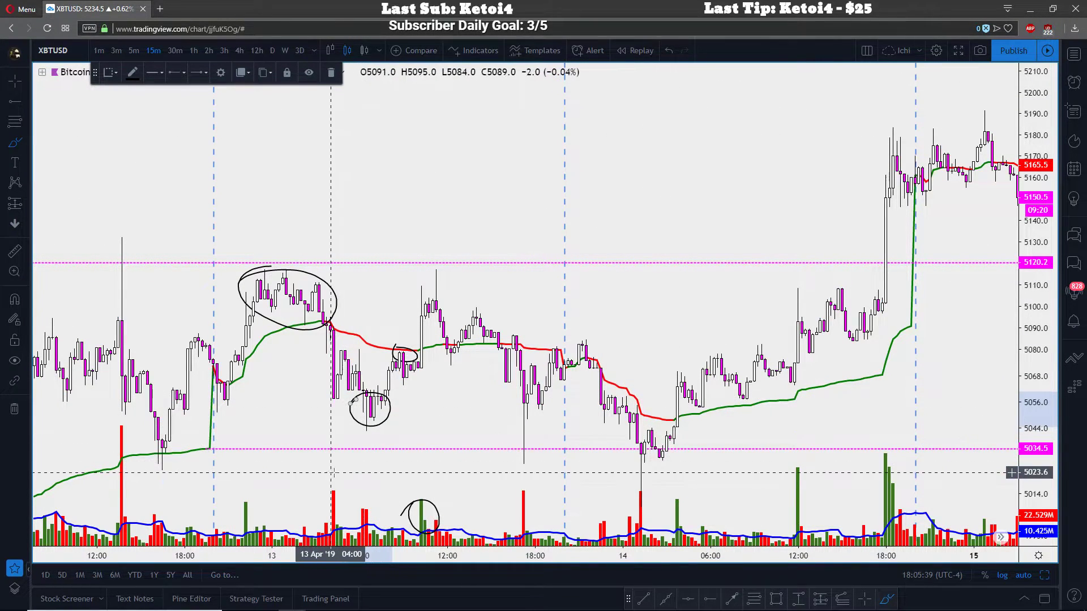
left_click_drag(334, 473, 407, 469)
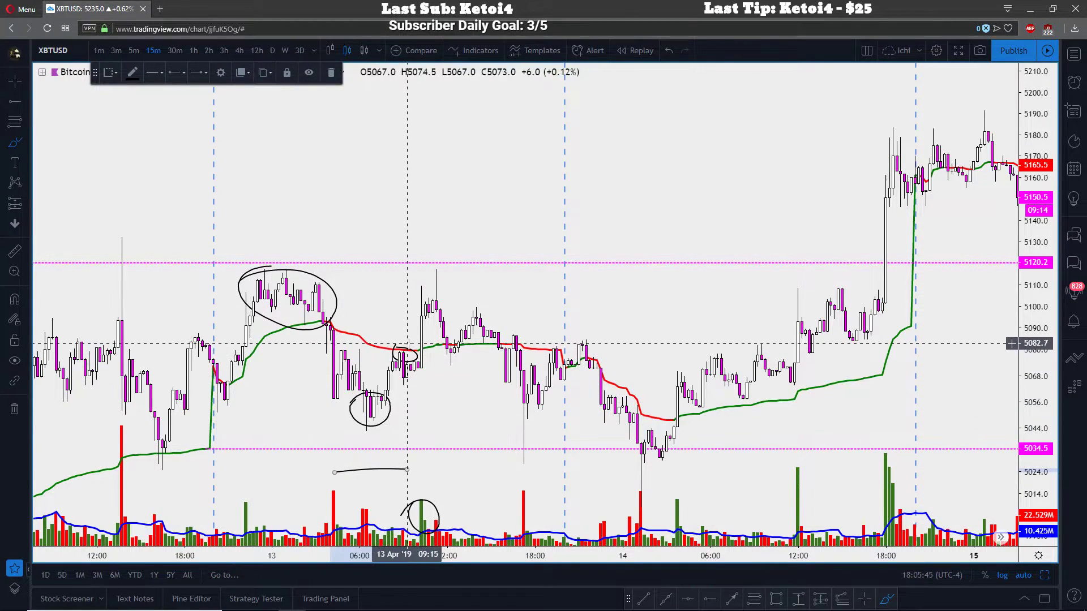
mouse_move(404, 348)
left_mouse_down()
mouse_move(401, 366)
mouse_move(392, 348)
left_mouse_up()
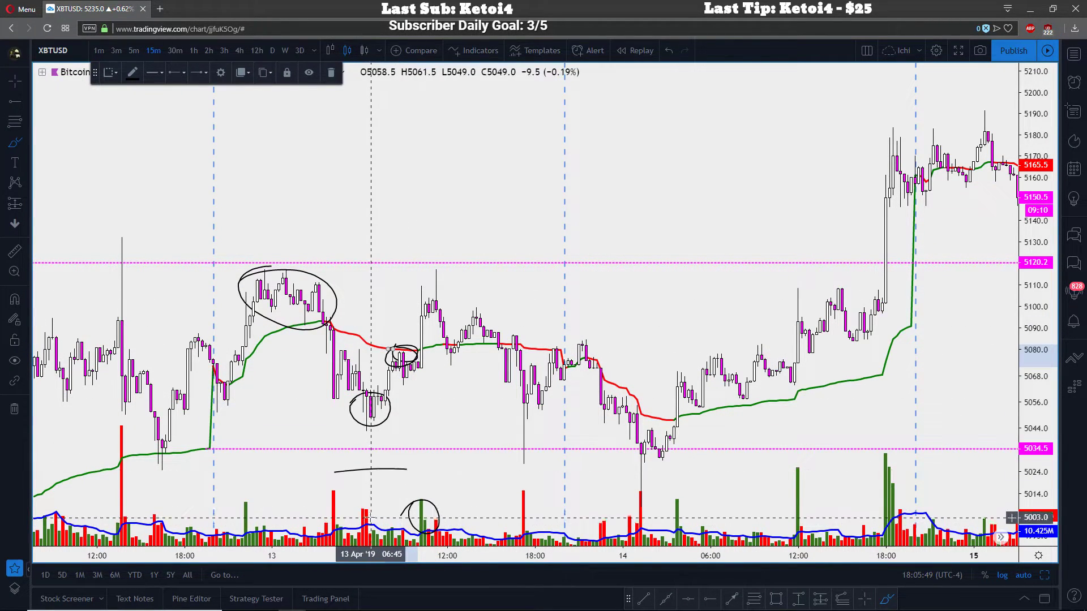
left_click_drag(412, 375, 436, 303)
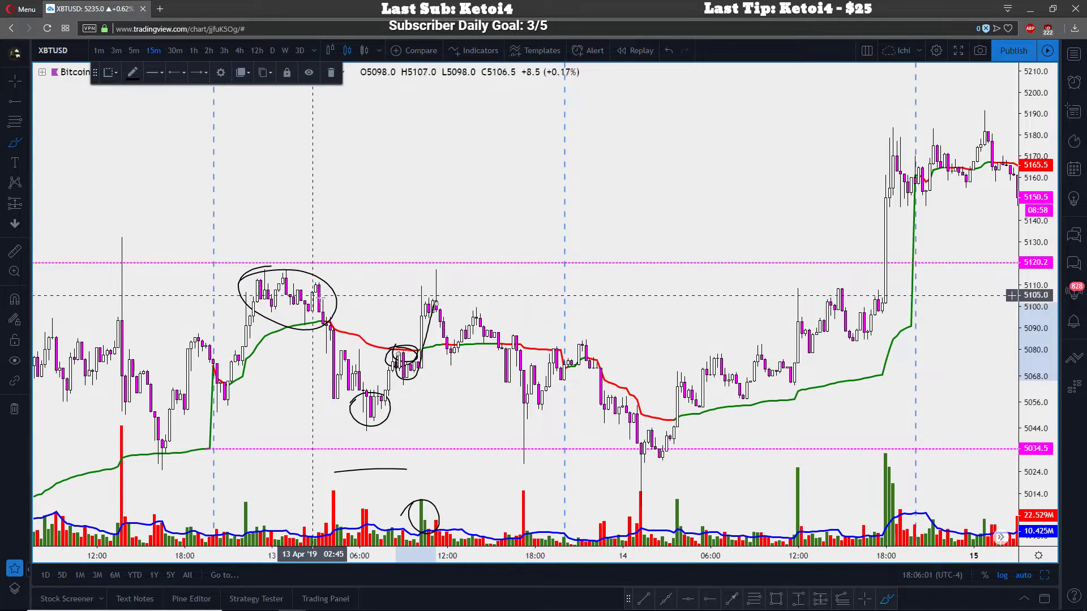
mouse_move(358, 396)
left_mouse_down()
mouse_move(399, 426)
mouse_move(374, 395)
mouse_move(353, 395)
left_mouse_up()
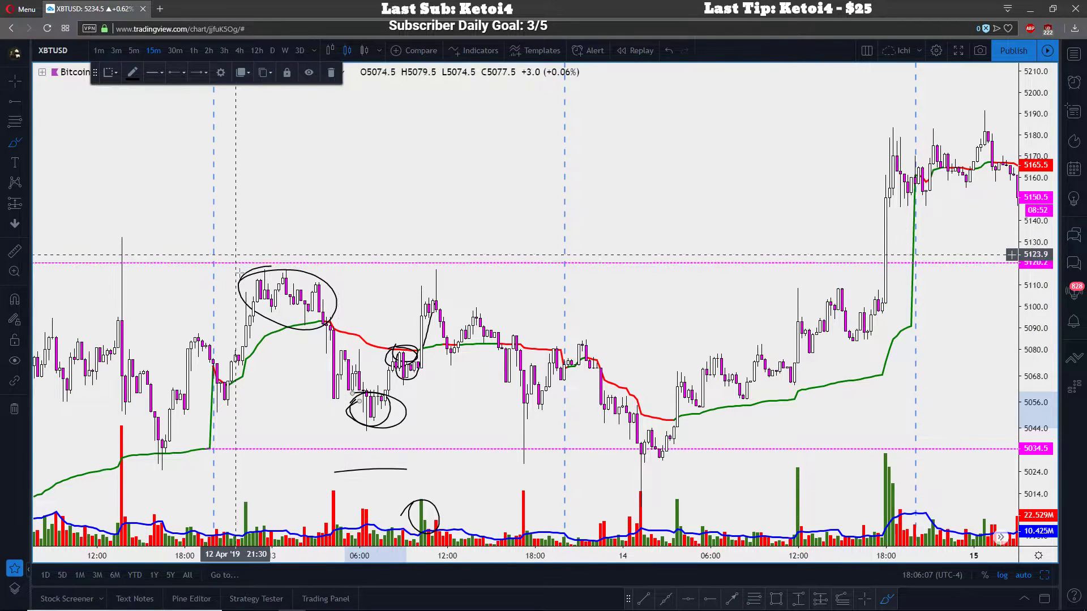
left_click_drag(313, 448, 573, 443)
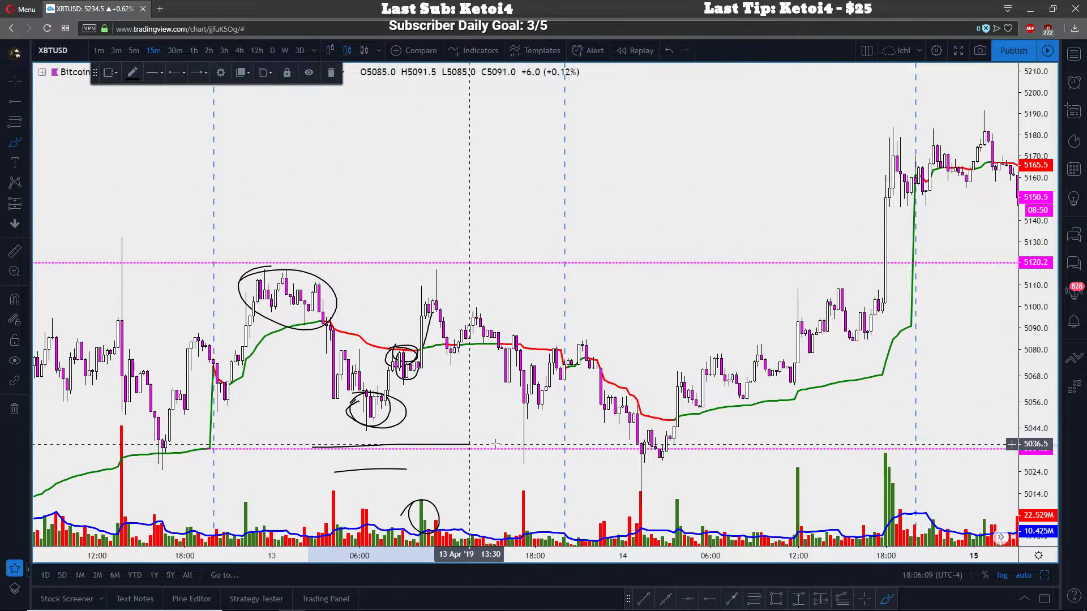
left_click_drag(275, 262, 575, 259)
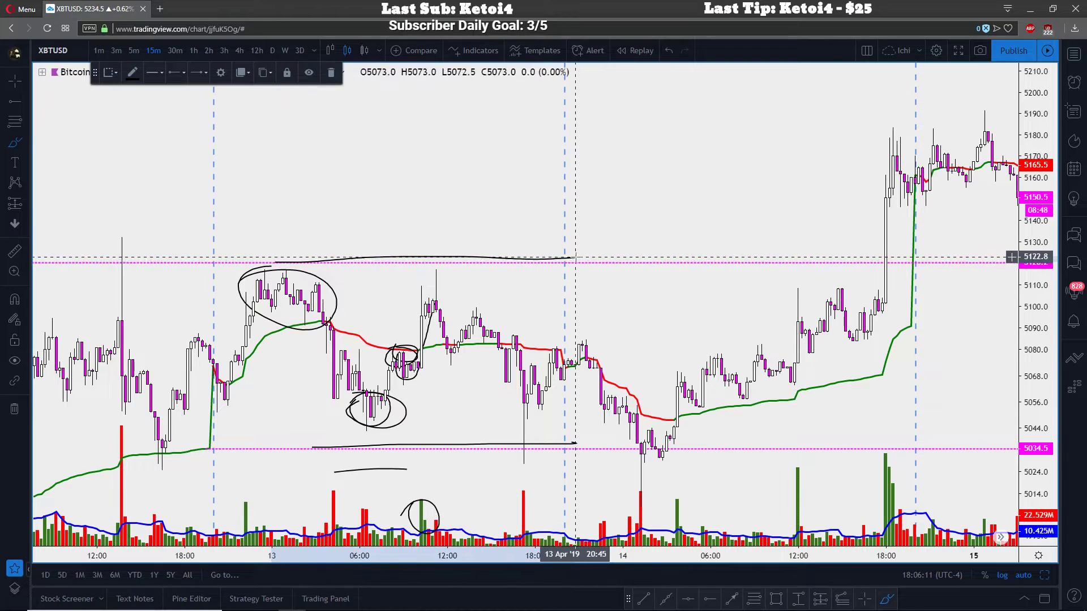
Add a mid-range line, then delete the highs circle, range-top line and red-line circle
left_click_drag(209, 396, 630, 391)
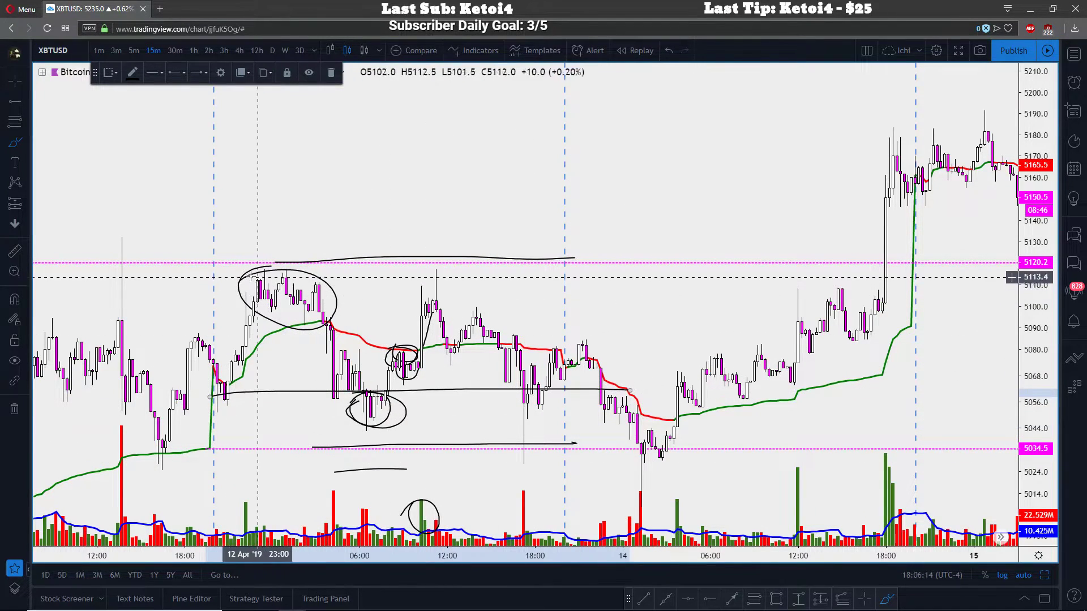
left_click(15, 81)
left_click(46, 78)
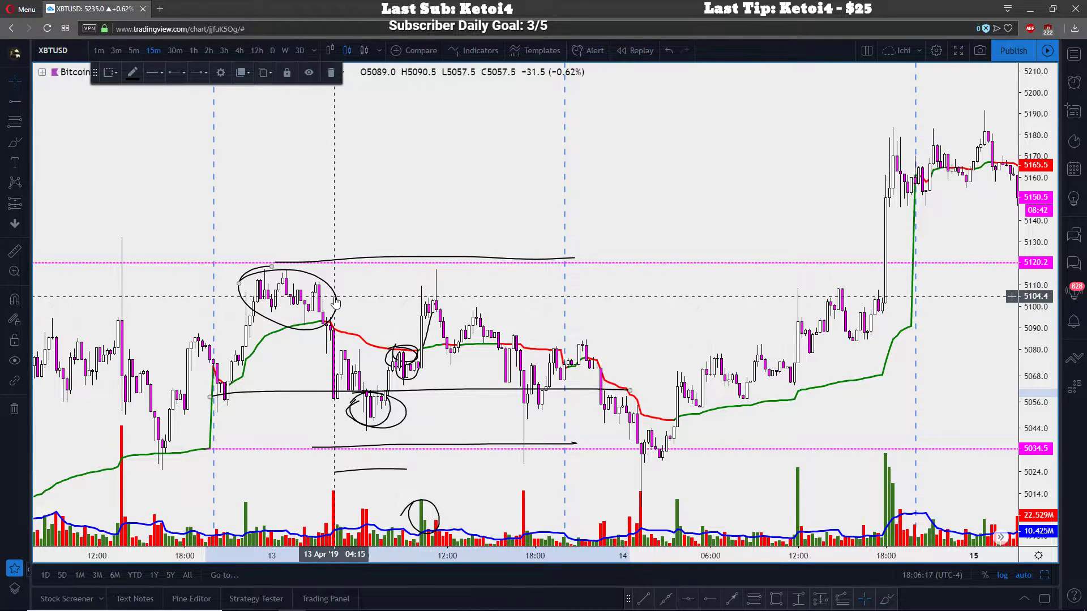
key("Delete")
left_click(405, 260)
key("Delete")
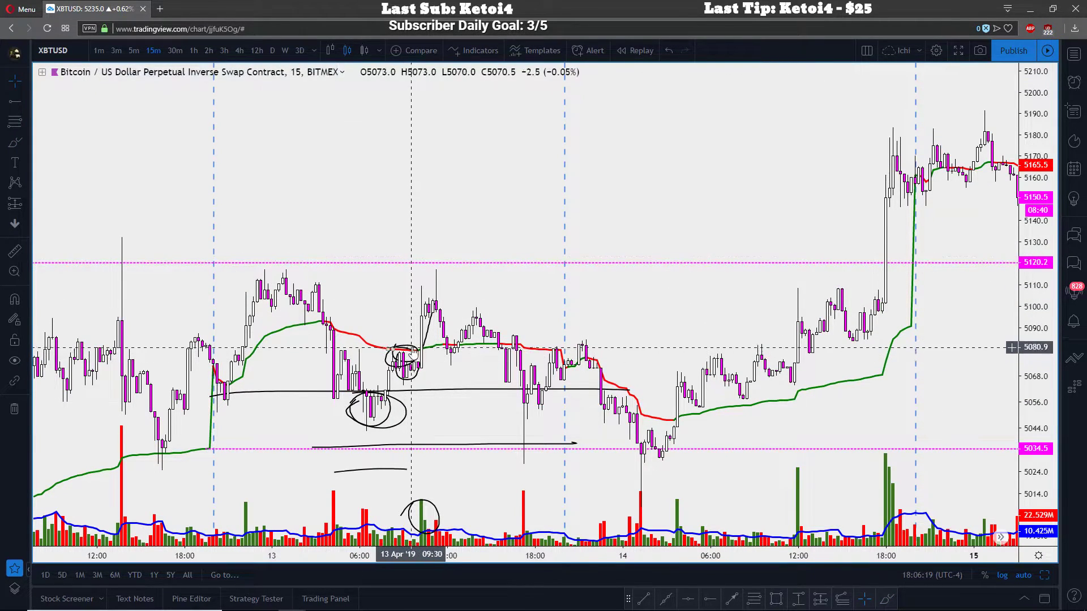
left_click(420, 345)
key("Delete")
Delete the rising stroke, middle line, and the circle and mark near the lows
left_click(422, 343)
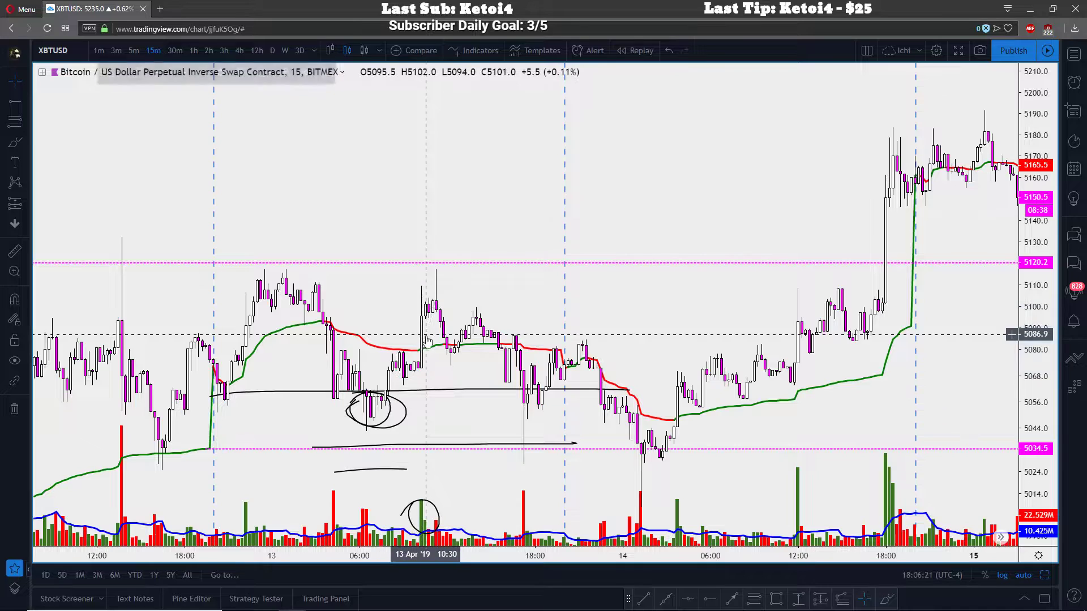
key("Delete")
left_click(390, 410)
key("Delete")
left_click(396, 391)
key("Delete")
left_click(400, 403)
key("Delete")
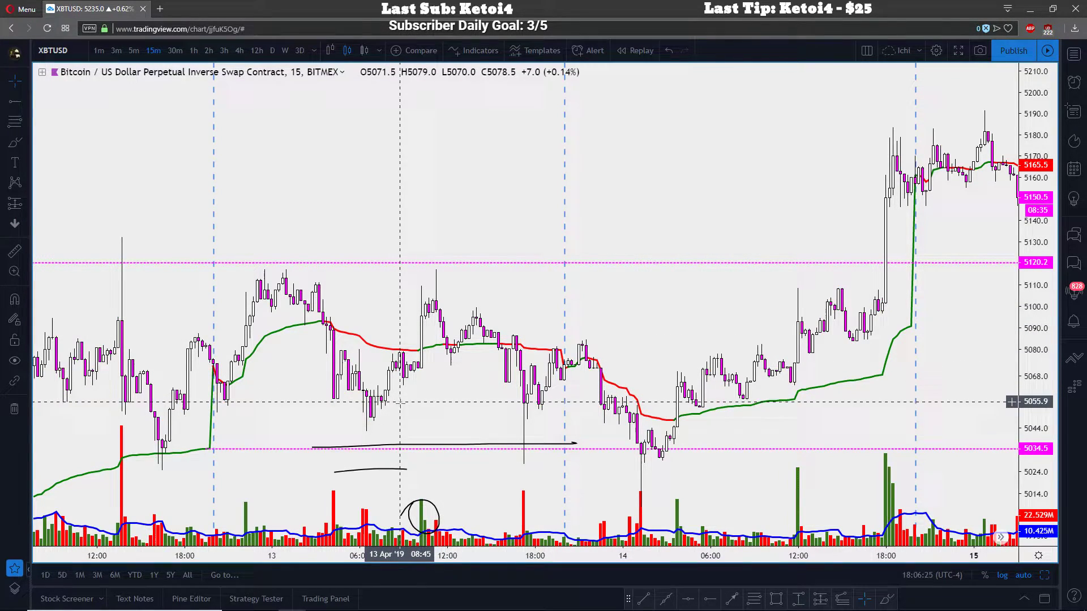
Delete the short stroke below the lows, the range-bottom line and the volume-bar circle
left_click(390, 470)
key("Delete")
left_click(400, 447)
key("Delete")
left_click(437, 512)
key("Delete")
left_click(25, 145)
left_click(59, 140)
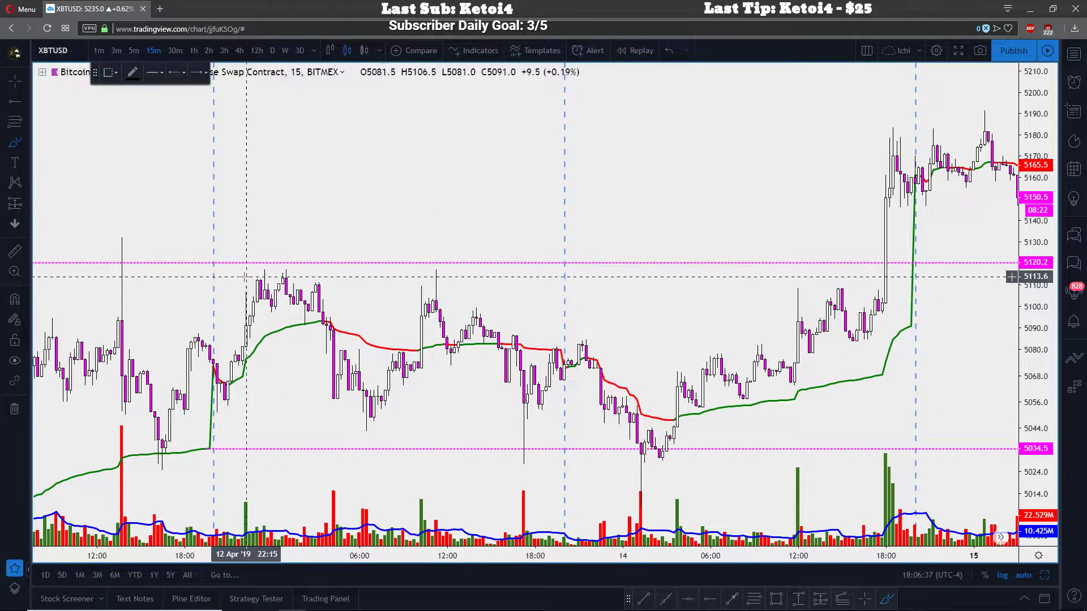
mouse_move(254, 288)
left_mouse_down()
mouse_move(331, 299)
mouse_move(250, 286)
left_mouse_up()
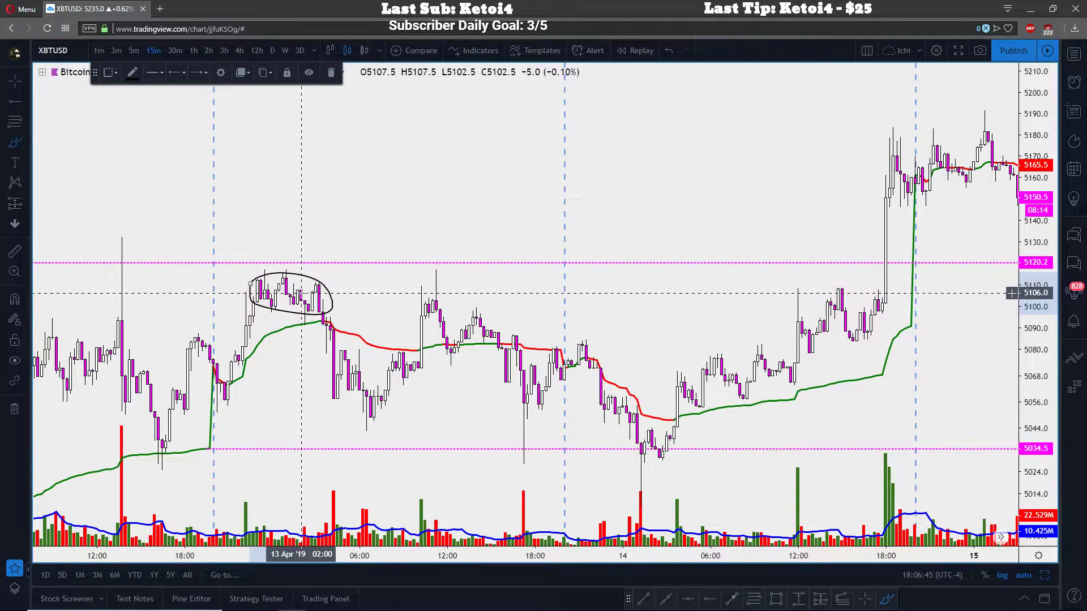
mouse_move(422, 349)
left_mouse_down()
mouse_move(377, 362)
mouse_move(396, 365)
left_mouse_up()
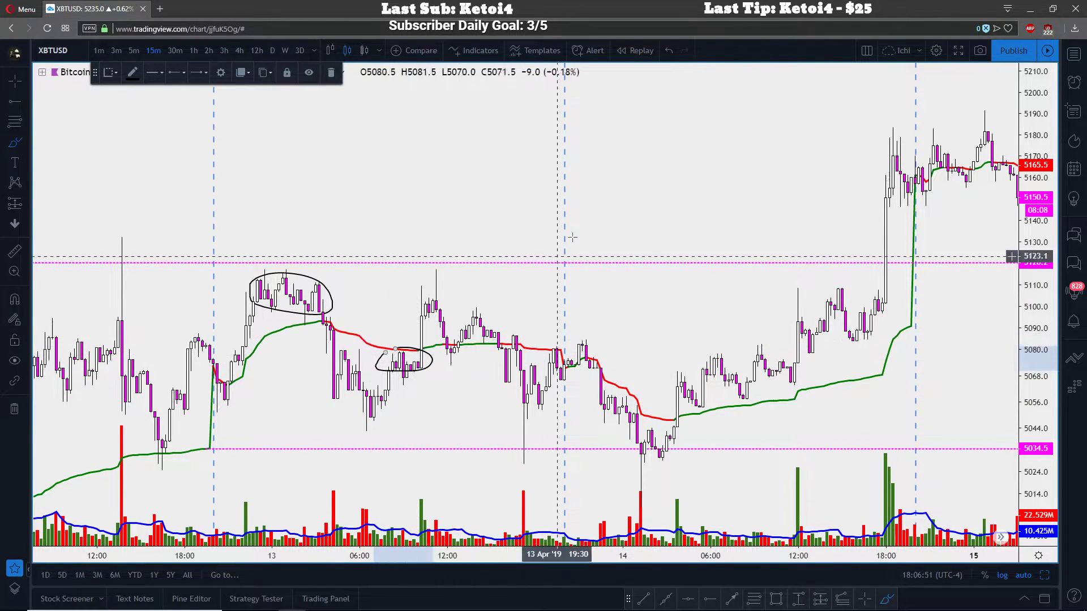
left_click(669, 51)
left_click(669, 51)
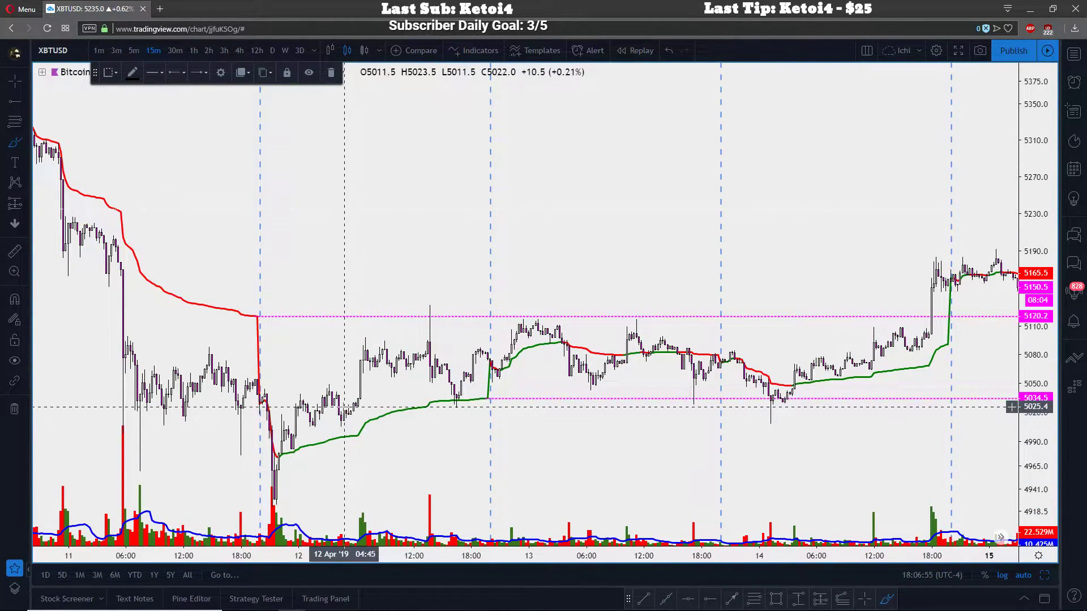
scroll(357, 398, "up", 3)
mouse_move(140, 367)
left_mouse_down()
mouse_move(223, 247)
mouse_move(441, 291)
mouse_move(677, 215)
left_mouse_up()
key("ctrl+z")
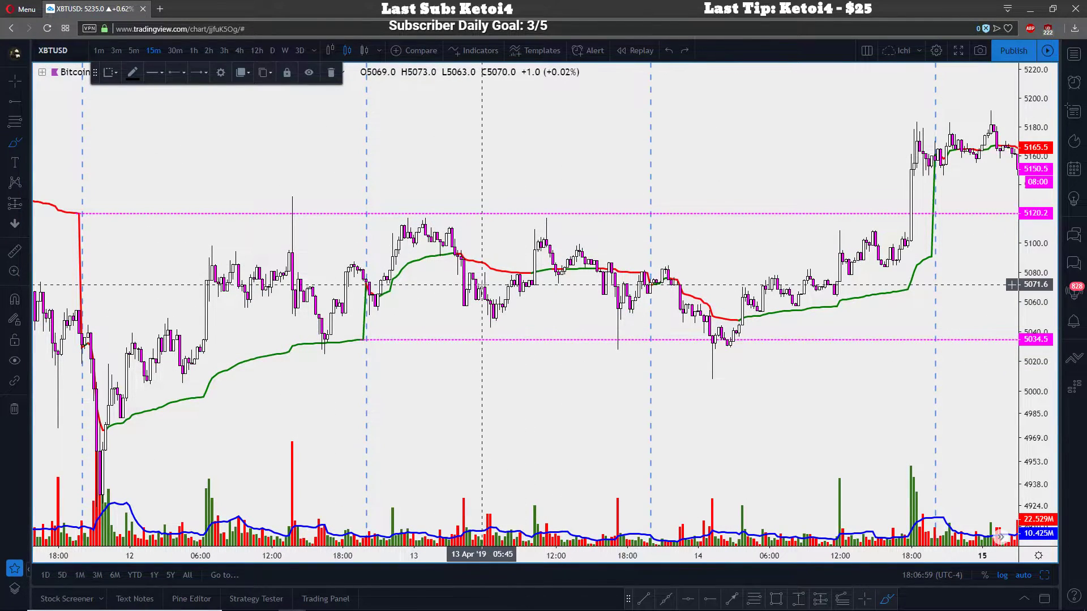
mouse_move(380, 222)
left_mouse_down()
mouse_move(484, 238)
mouse_move(396, 245)
mouse_move(377, 229)
left_mouse_up()
left_click_drag(503, 291, 498, 295)
left_click_drag(526, 230, 524, 233)
left_click_drag(623, 287, 612, 297)
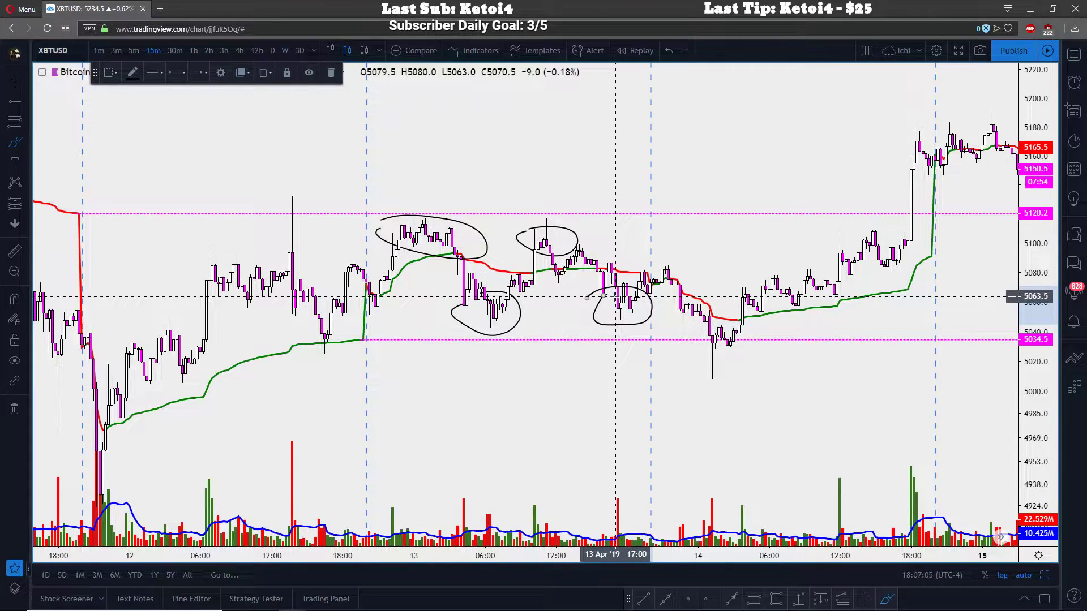
left_click(671, 51)
left_click(671, 51)
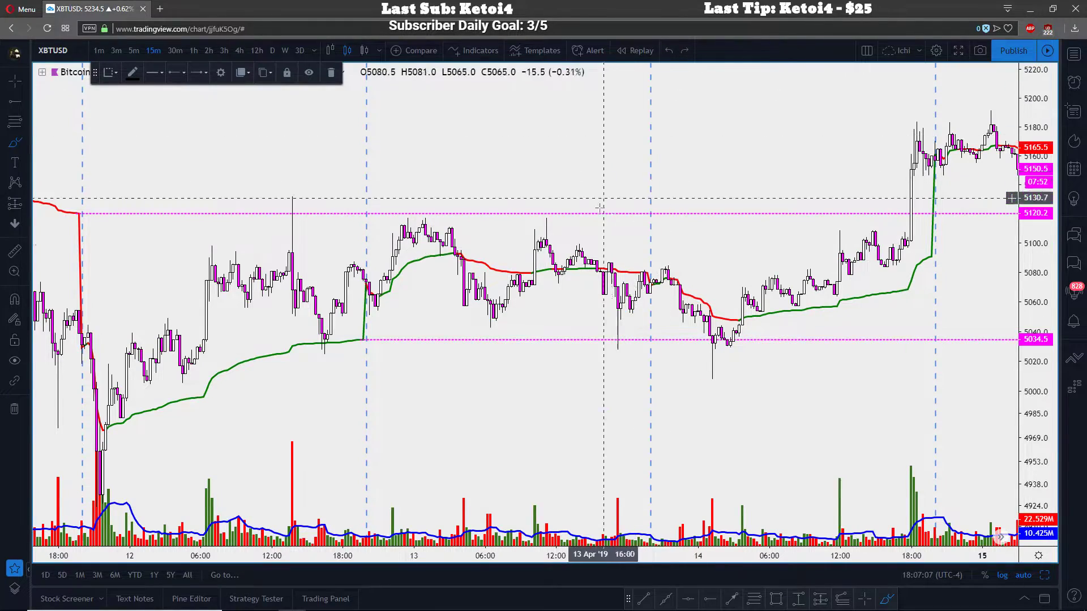
scroll(595, 255, "up", 2)
mouse_move(207, 255)
left_mouse_down()
mouse_move(558, 284)
mouse_move(562, 453)
mouse_move(213, 451)
mouse_move(211, 256)
left_mouse_up()
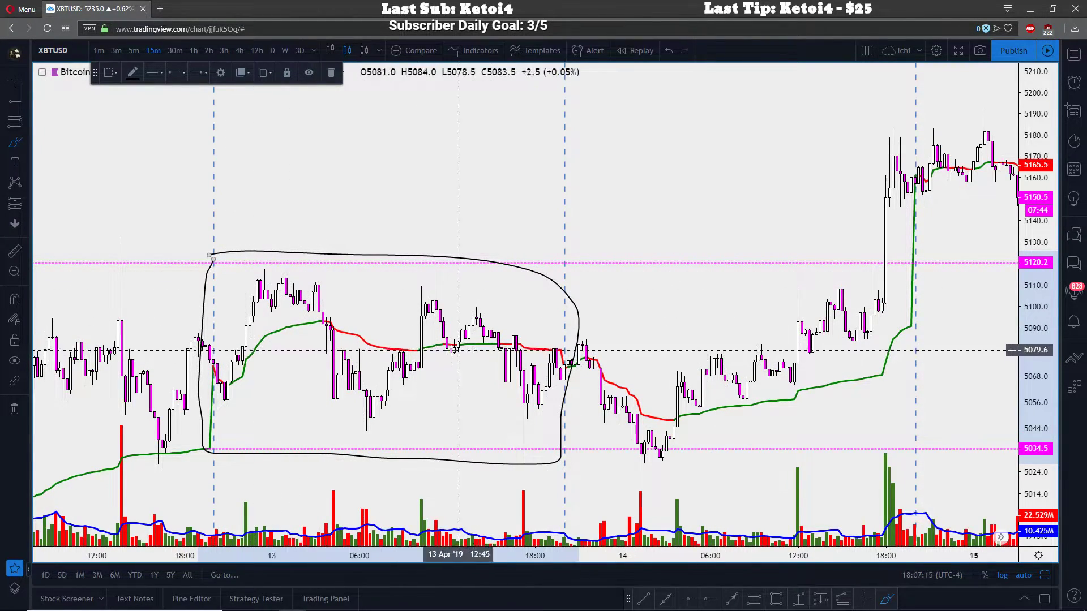
scroll(396, 329, "down", 1)
scroll(397, 329, "down", 2)
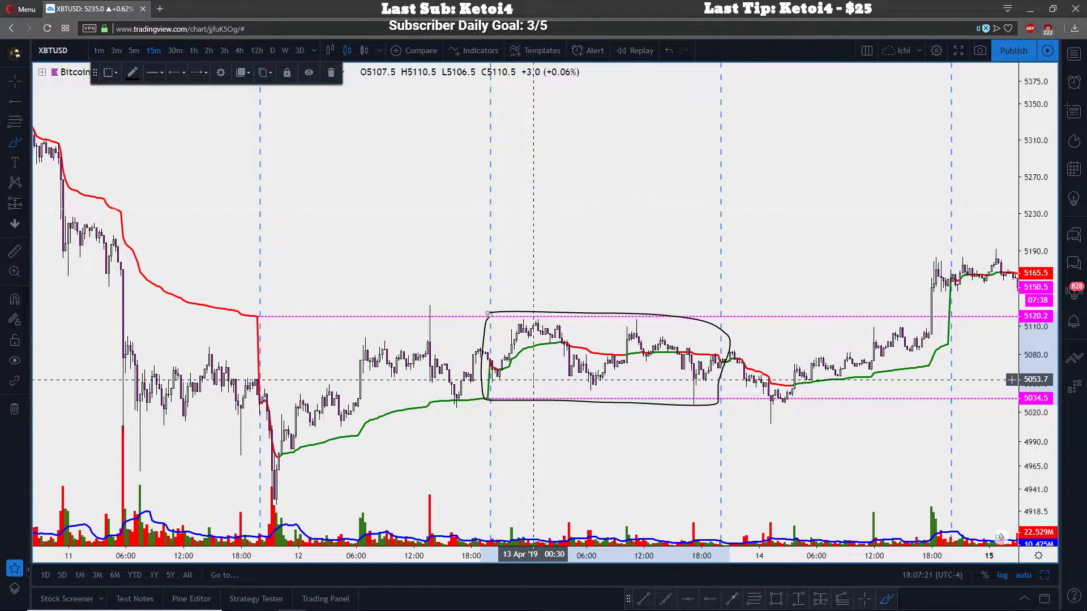
scroll(534, 380, "up", 3)
left_click(20, 82)
left_click(60, 82)
key("Delete")
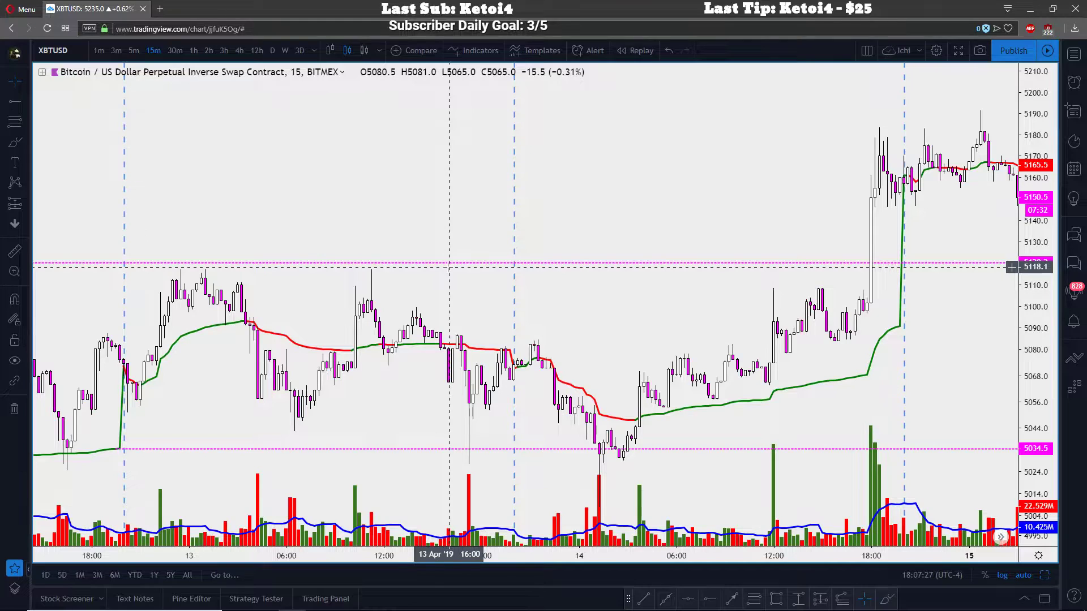
Pan forward to the newest 15 Apr candles showing the plunge through 5034.5
scroll(446, 237, "left", 2)
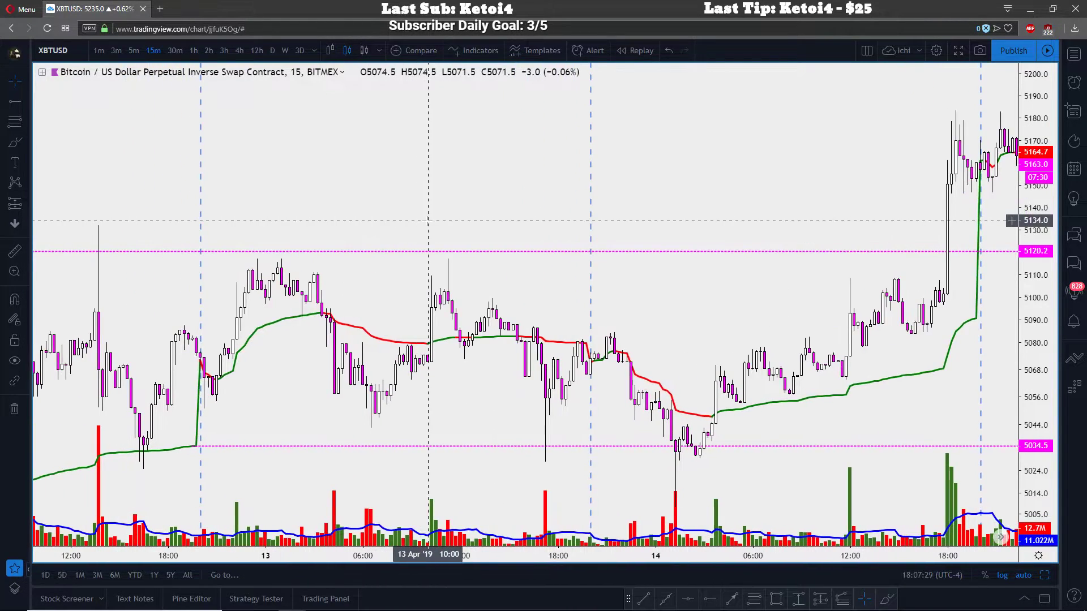
left_click_drag(443, 194, 439, 214)
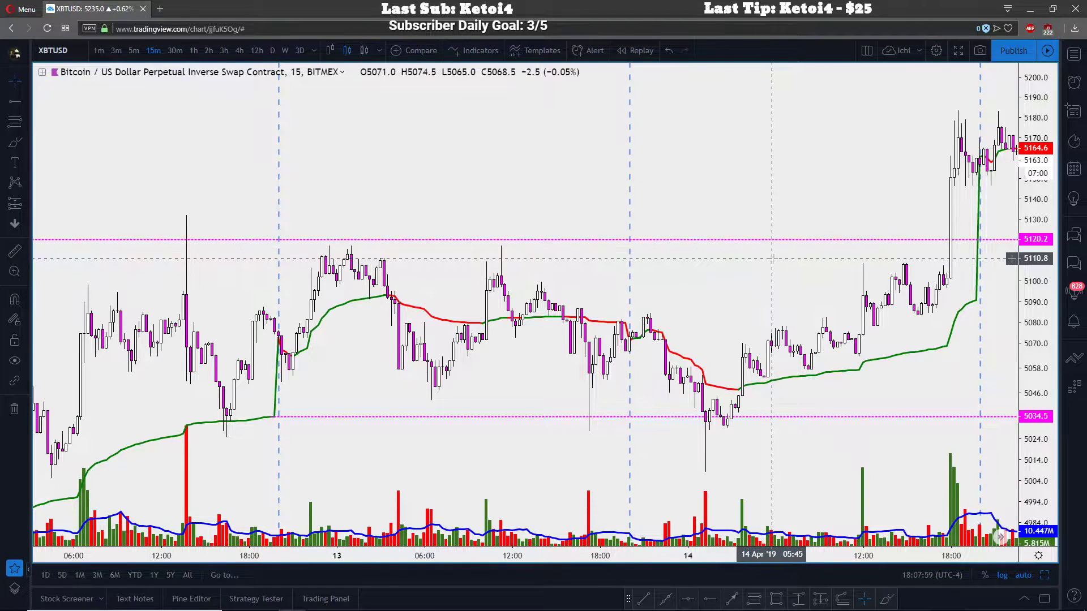
left_click_drag(797, 184, 652, 187)
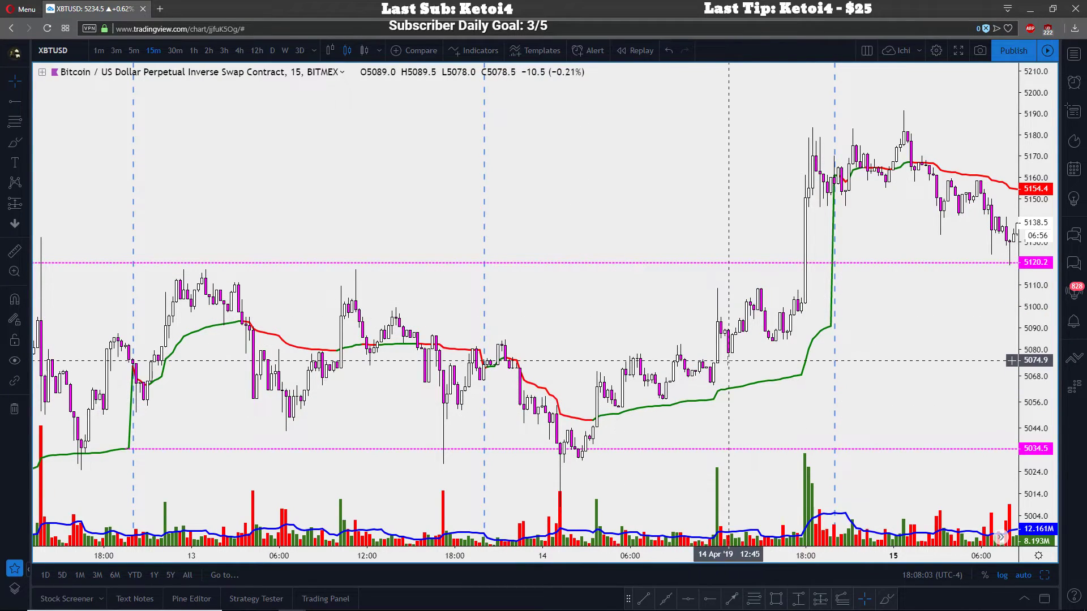
left_click_drag(668, 363, 588, 365)
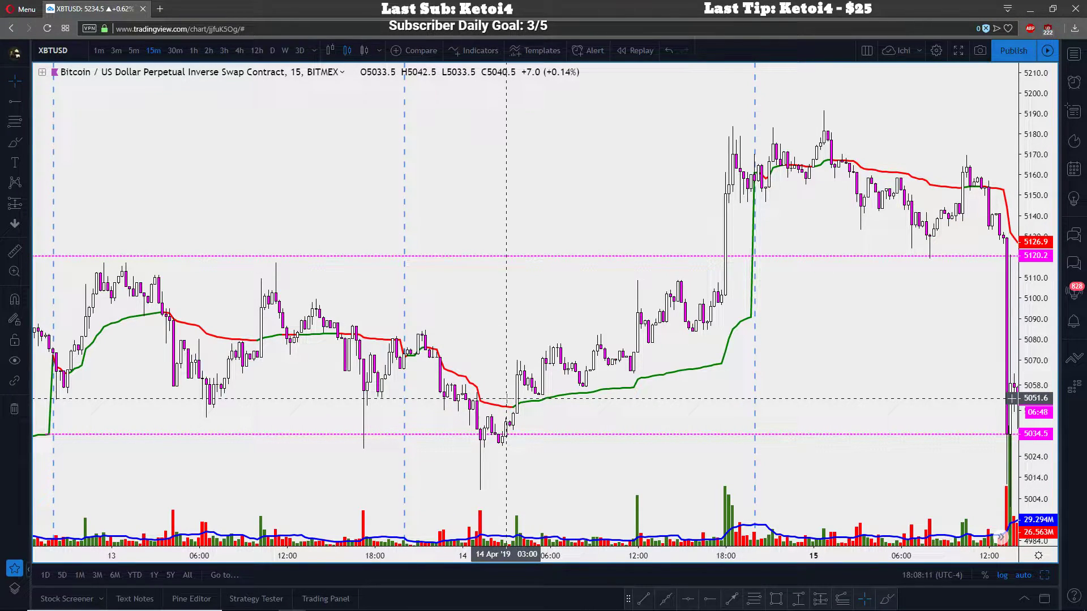
left_click_drag(545, 382, 522, 381)
left_click(15, 143)
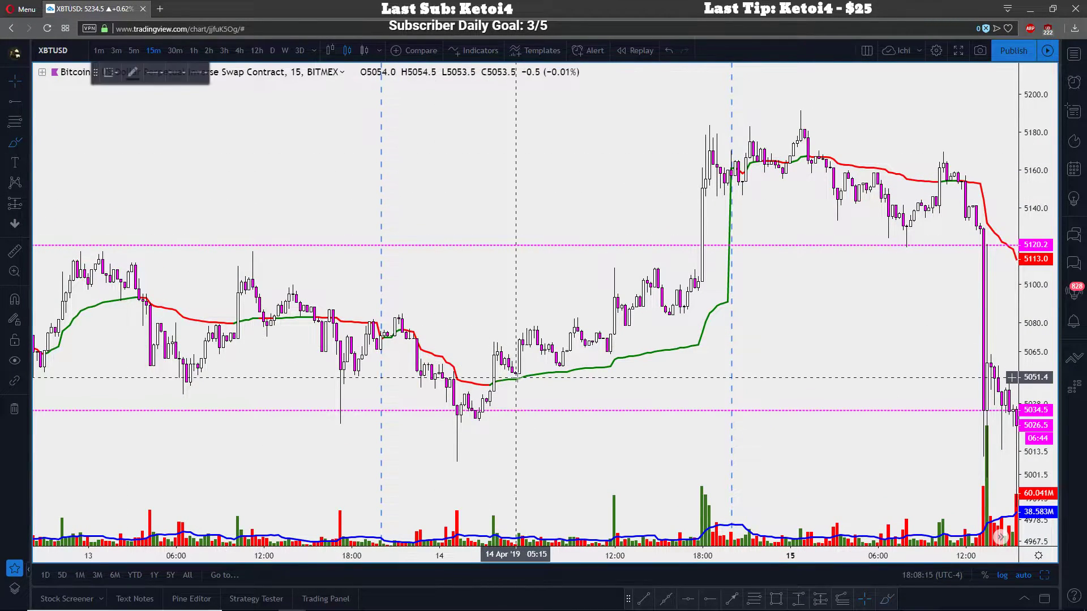
mouse_move(382, 320)
left_mouse_down()
mouse_move(620, 324)
mouse_move(621, 390)
mouse_move(538, 422)
mouse_move(395, 372)
mouse_move(402, 330)
left_mouse_up()
mouse_move(615, 283)
left_mouse_down()
mouse_move(659, 277)
mouse_move(695, 317)
mouse_move(614, 286)
left_mouse_up()
left_click(668, 50)
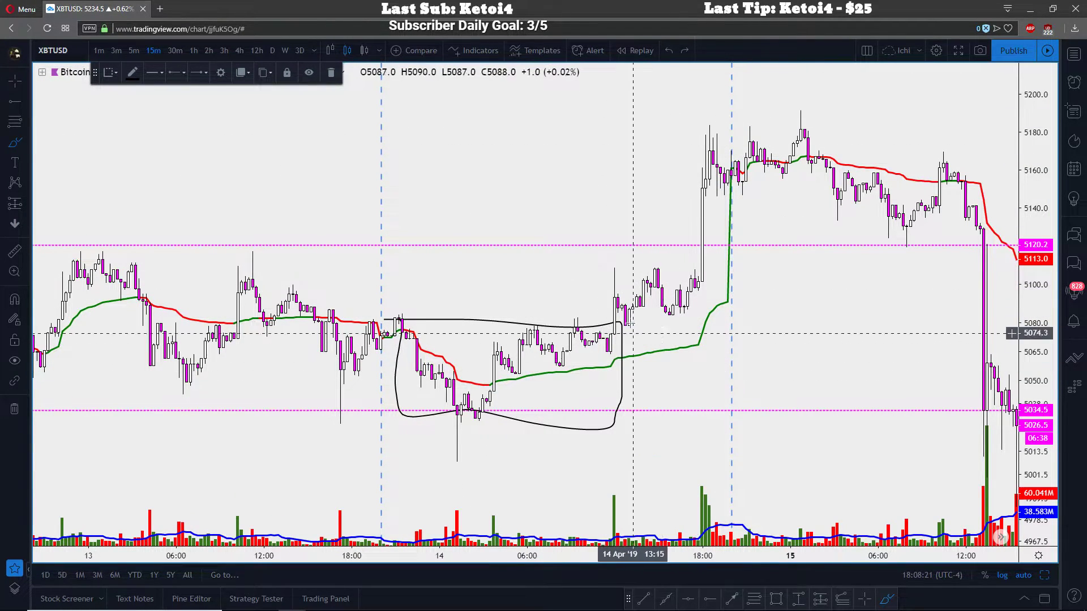
left_click_drag(677, 313, 691, 314)
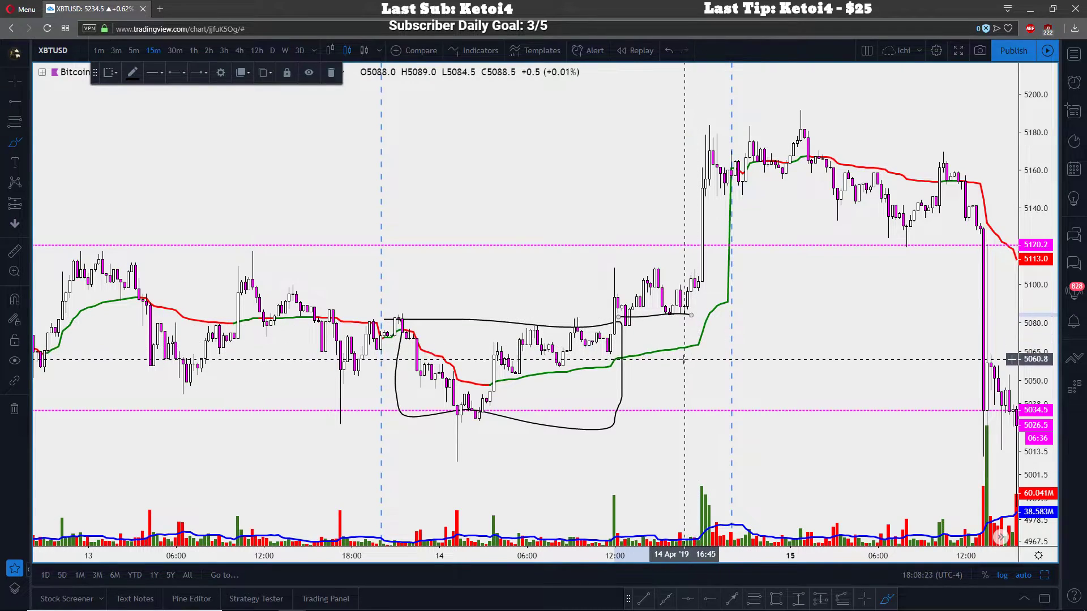
mouse_move(626, 372)
left_mouse_down()
mouse_move(720, 347)
mouse_move(746, 310)
mouse_move(765, 180)
left_mouse_up()
key("ctrl+z")
key("ctrl+z")
key("ctrl+z")
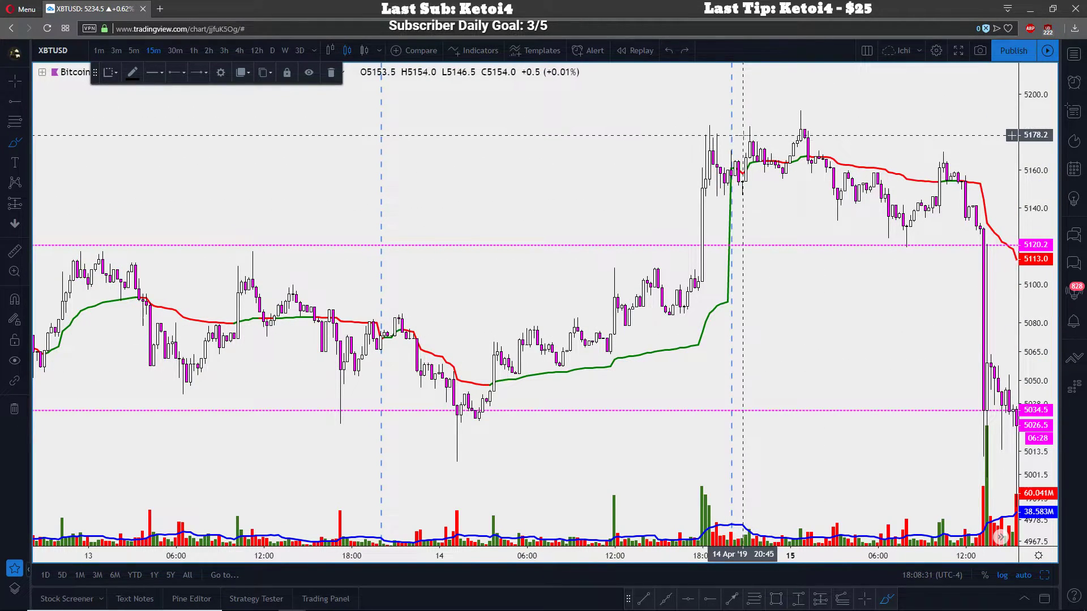
mouse_move(689, 344)
left_mouse_down()
mouse_move(728, 165)
mouse_move(768, 173)
left_mouse_up()
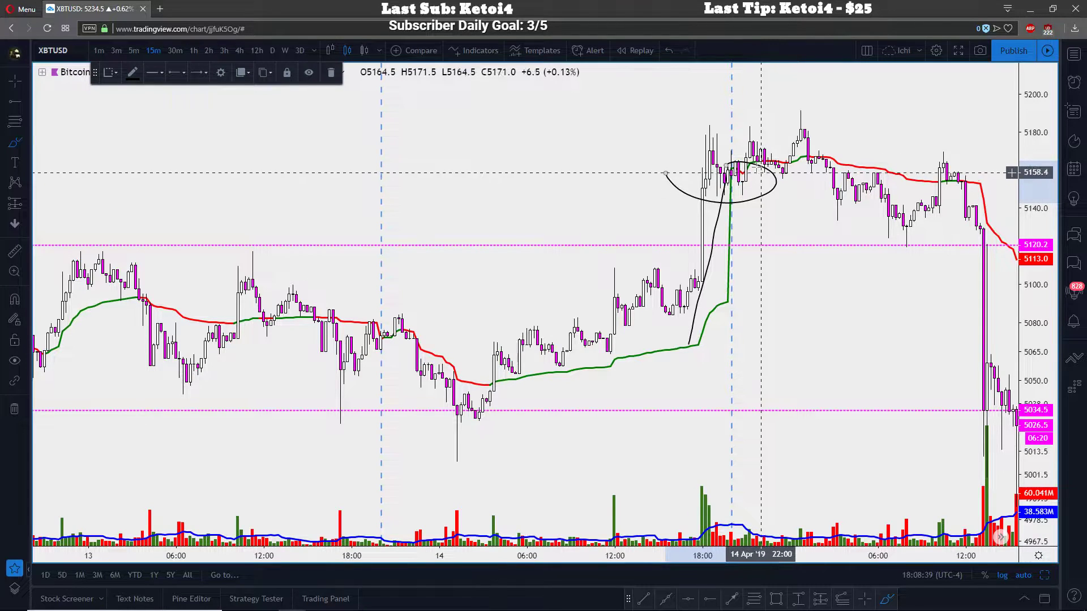
left_click(669, 50)
left_click(669, 50)
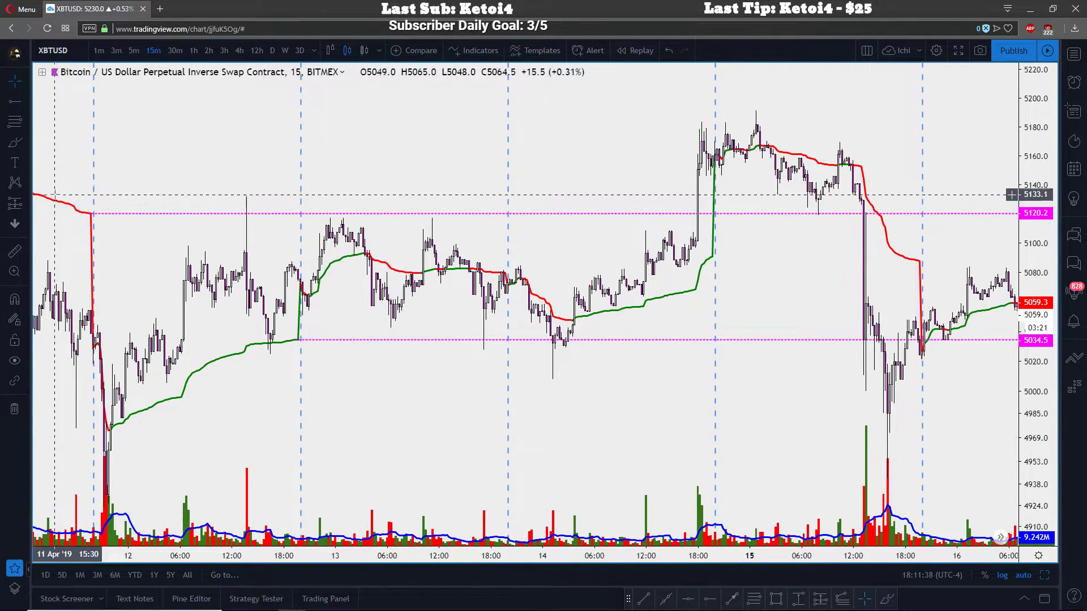
Zoom the chart in and out until it frames mid-April through the latest 16 Apr candles
scroll(96, 220, "down", 1)
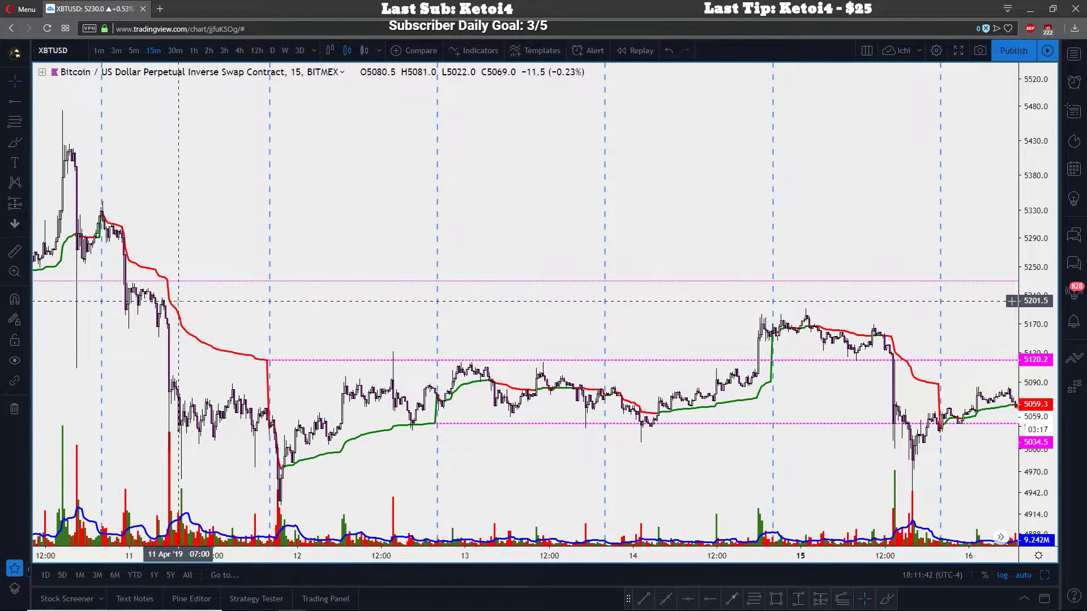
scroll(177, 302, "up", 3)
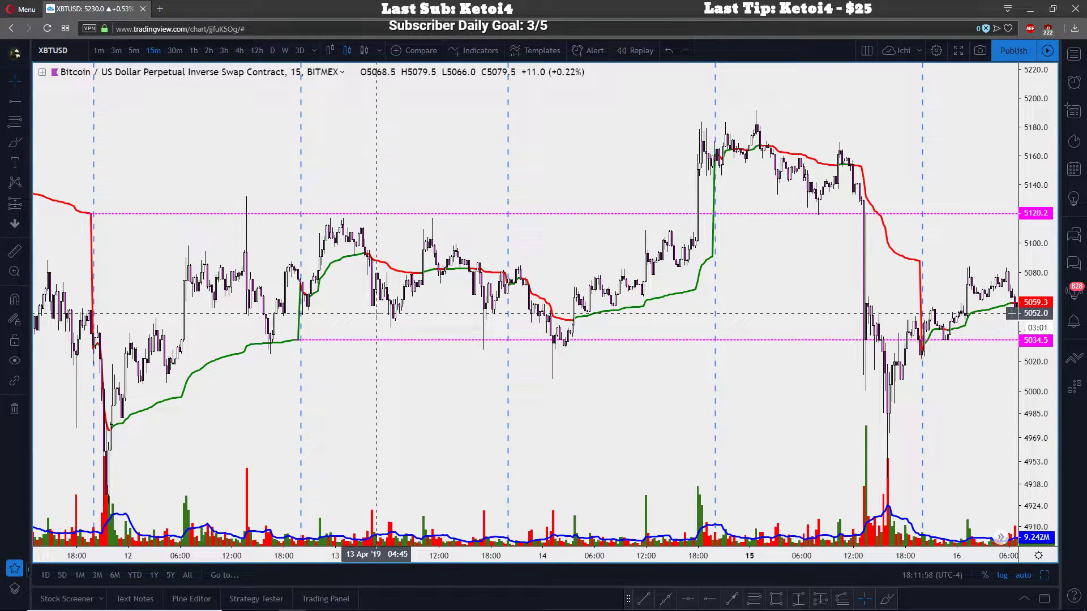
scroll(376, 313, "down", 3)
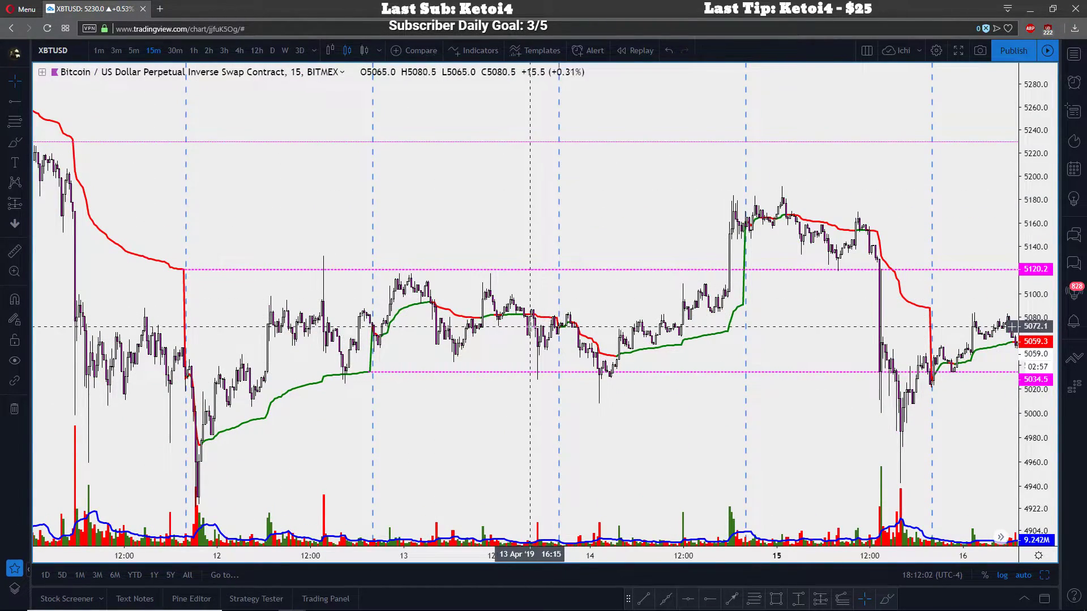
scroll(532, 324, "up", 2)
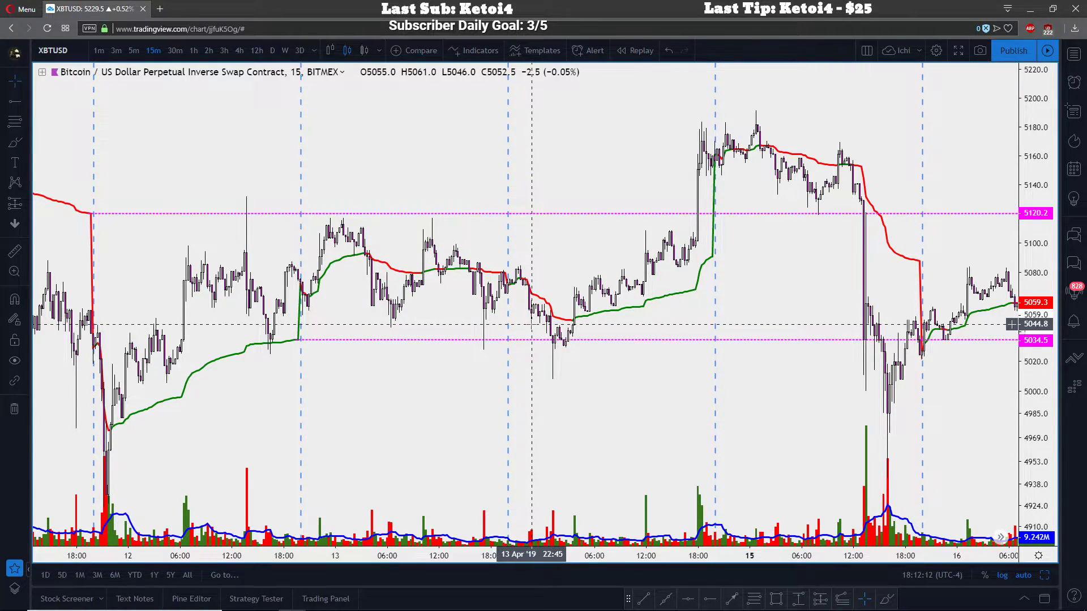
scroll(531, 324, "up", 2)
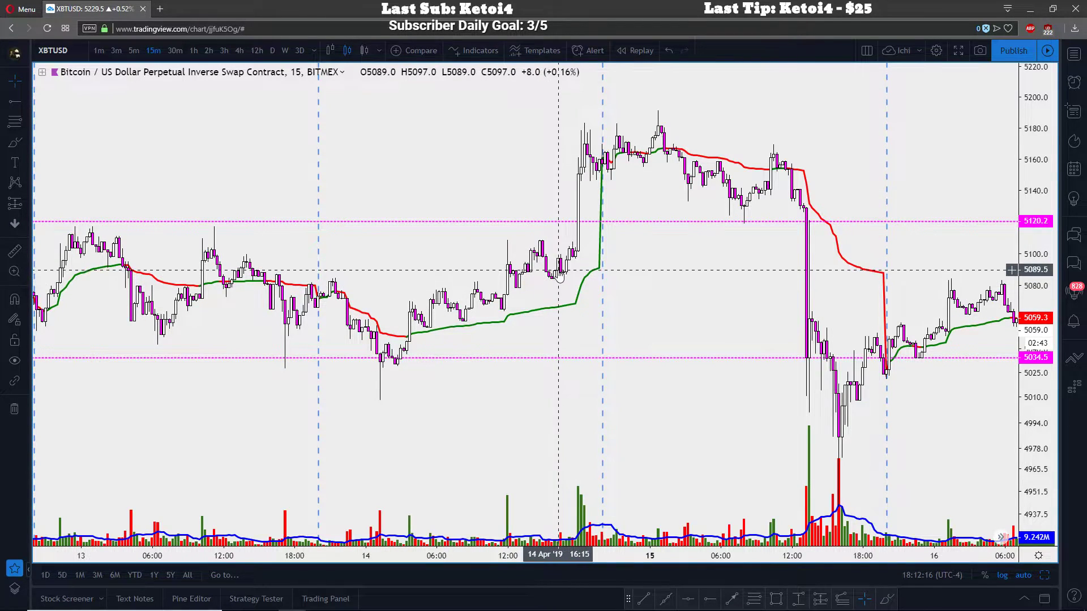
With the freehand brush, sketch a line up the 14 April rally
left_click_drag(560, 276, 583, 278)
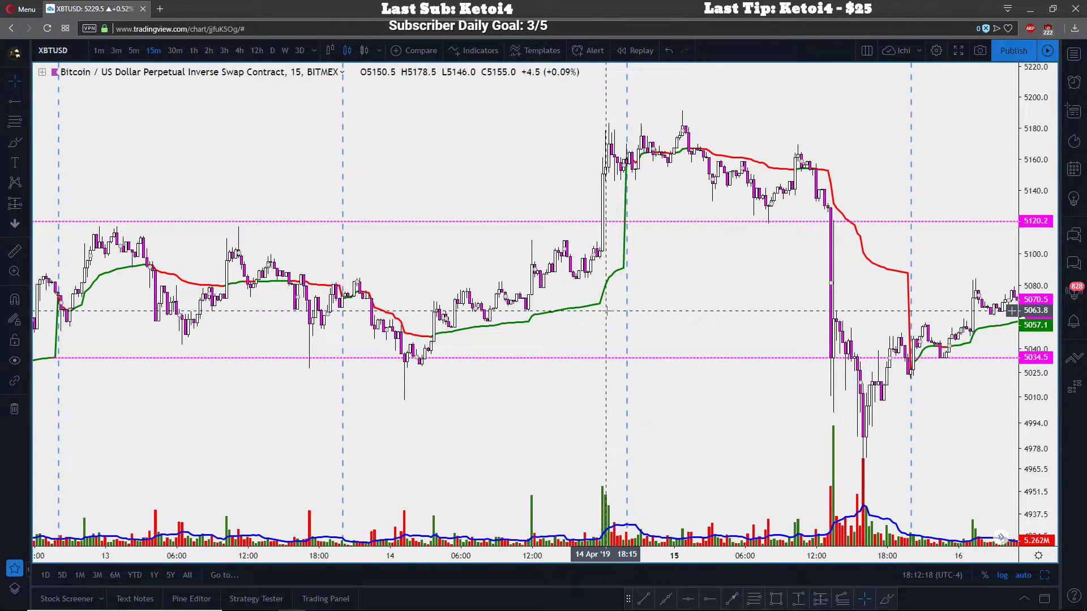
left_click(25, 146)
left_click(68, 141)
left_click_drag(588, 258, 620, 125)
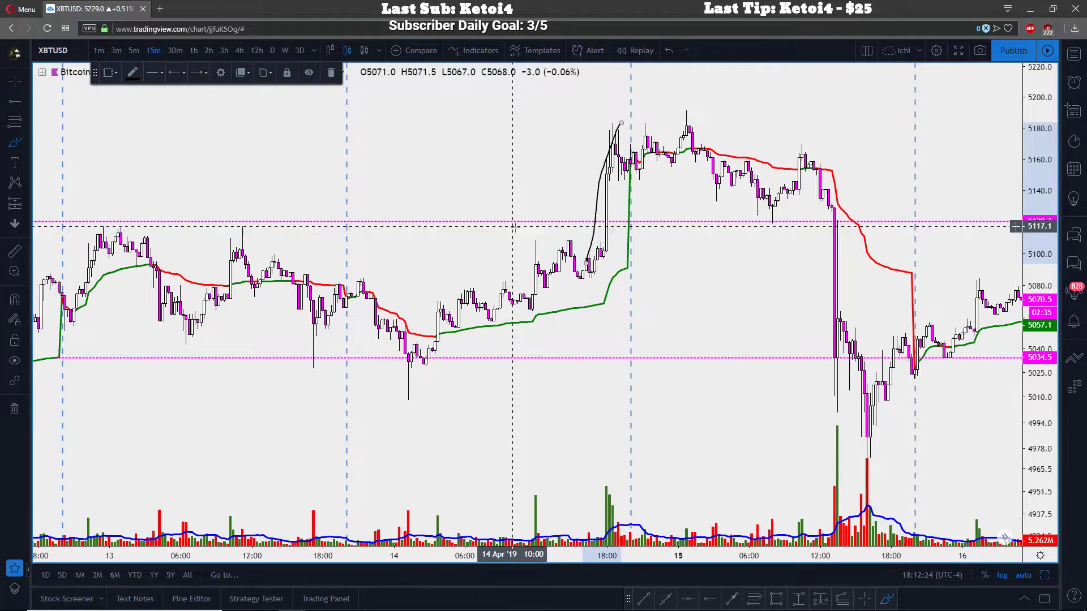
Draw a horizontal freehand line along 5120.2 and undo the stray short stroke
scroll(381, 259, "down", 3)
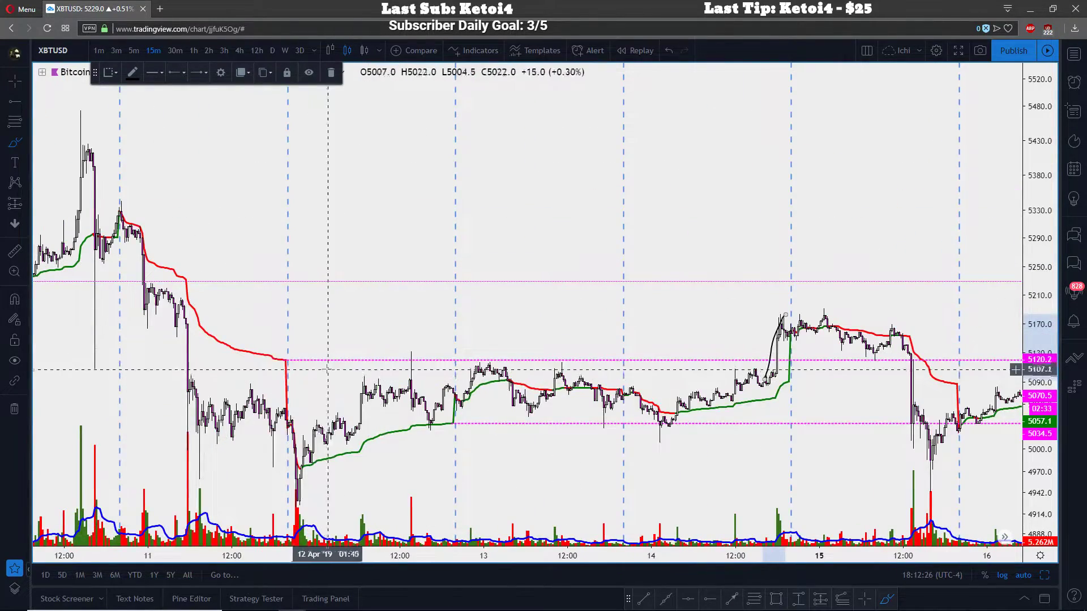
left_click_drag(290, 360, 946, 360)
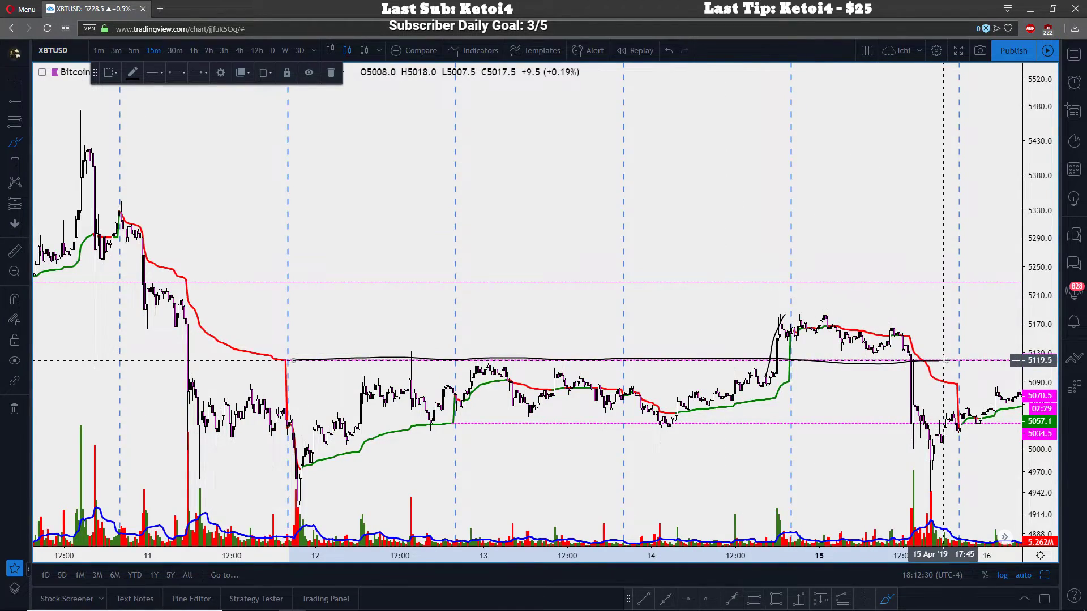
scroll(945, 360, "up", 3)
left_click_drag(552, 227, 607, 228)
left_click(671, 50)
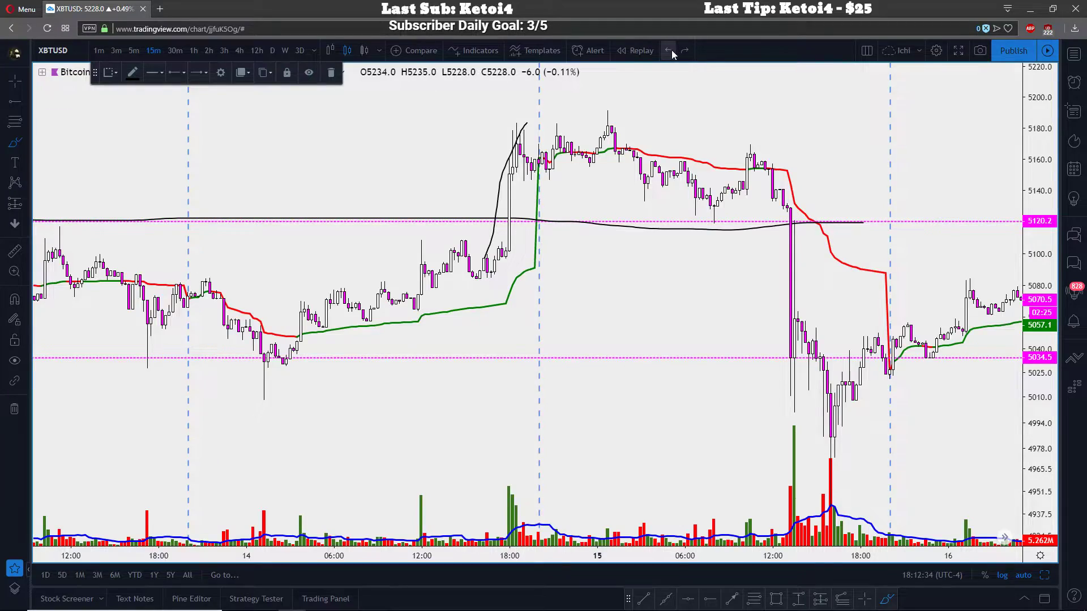
left_click(671, 50)
left_click(671, 50)
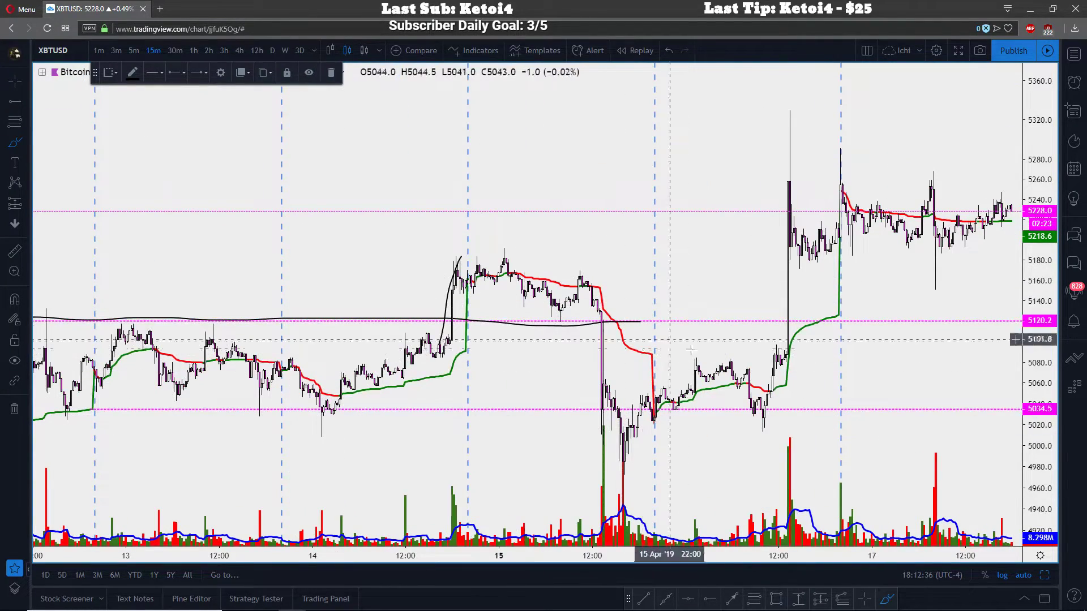
Return to the crosshair and rezoom the chart around the recent bars
left_click(15, 81)
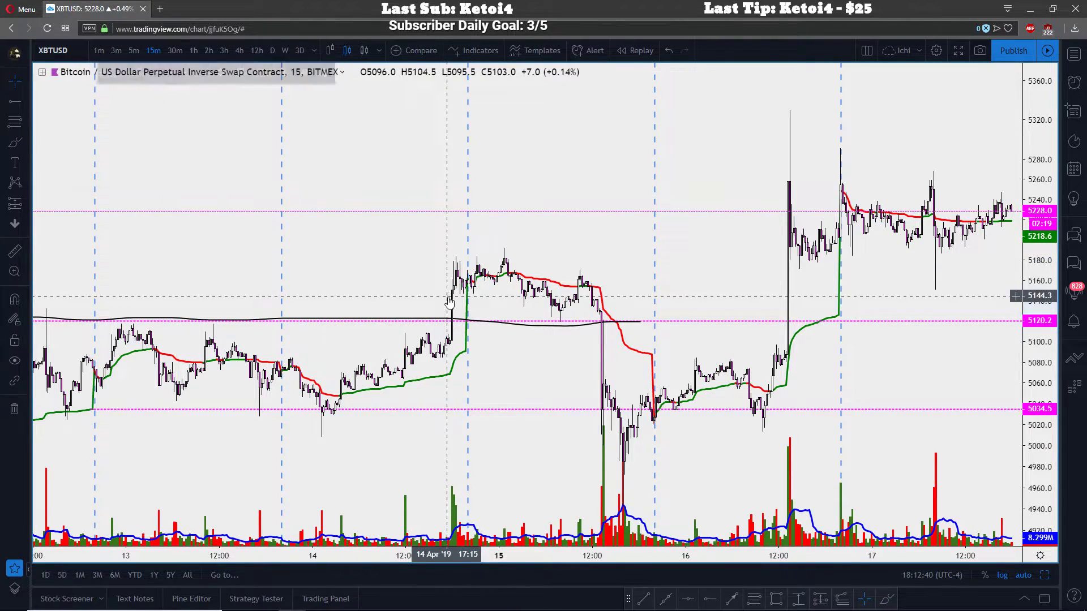
left_click_drag(360, 221, 399, 222)
scroll(447, 235, "up", 4)
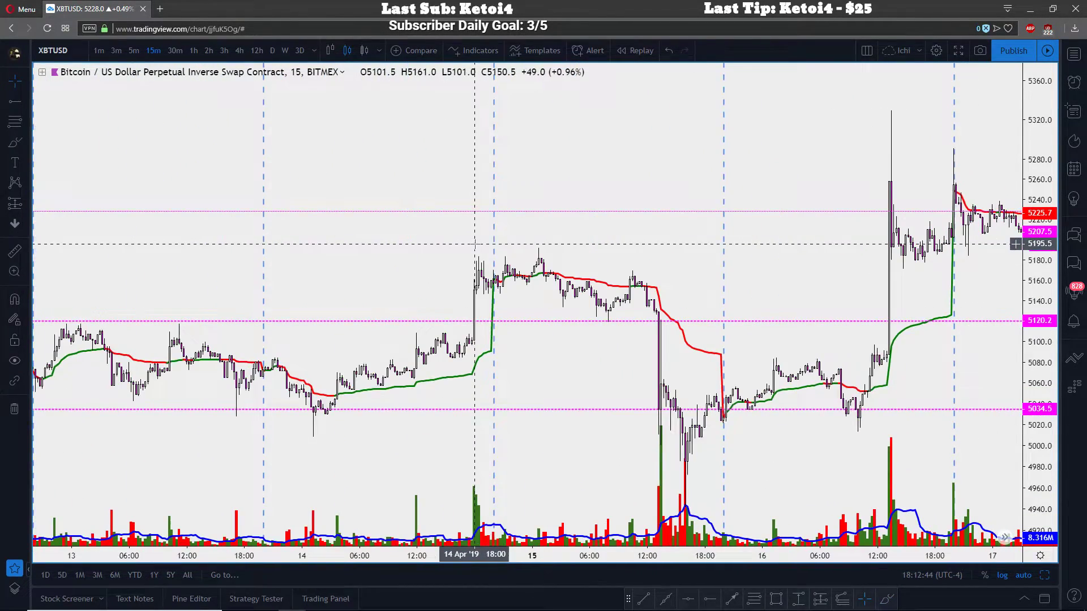
scroll(498, 240, "up", 3)
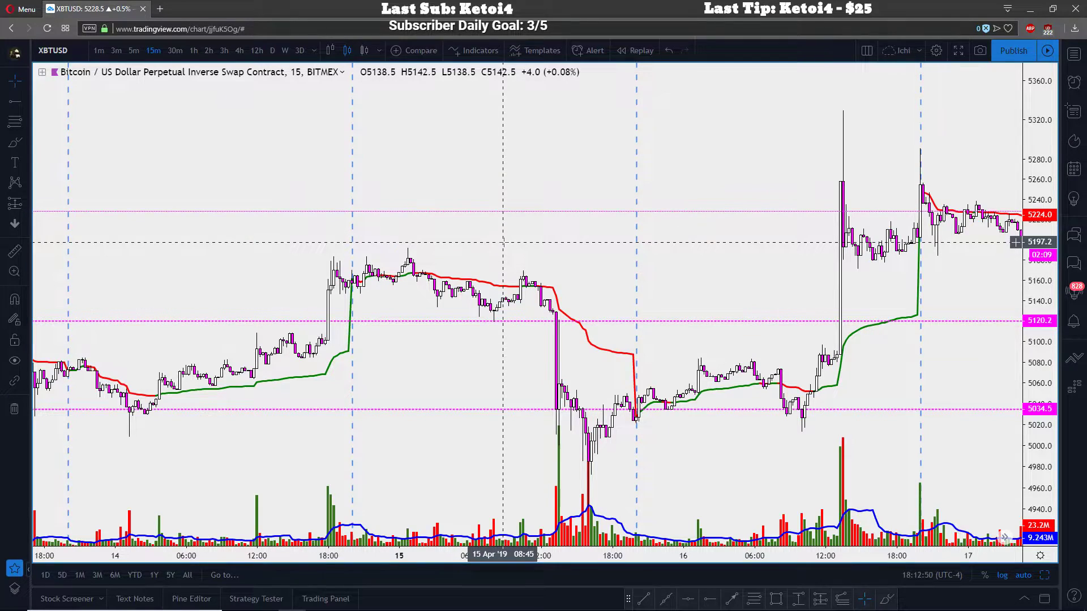
scroll(525, 235, "down", 2)
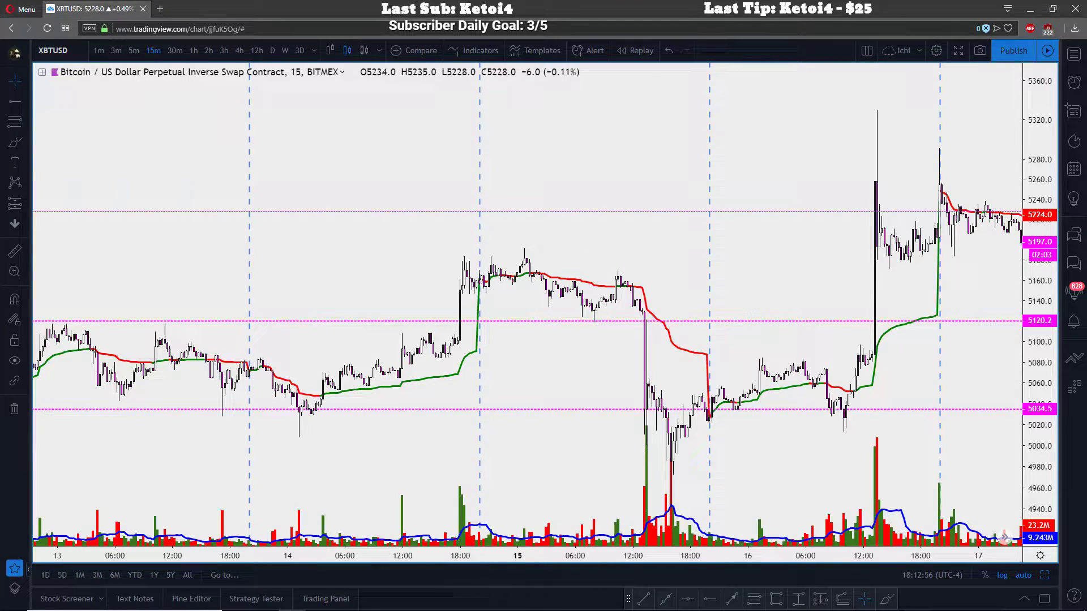
scroll(730, 254, "up", 3)
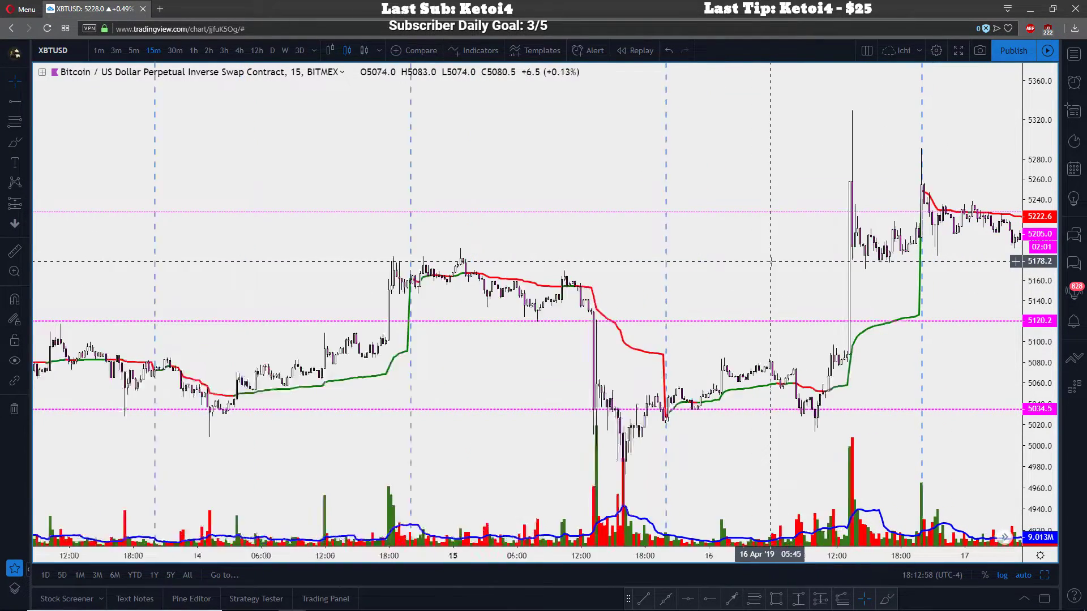
Pan to the newest 17 Apr candles, leaving empty space on their right
left_click_drag(698, 254, 585, 306)
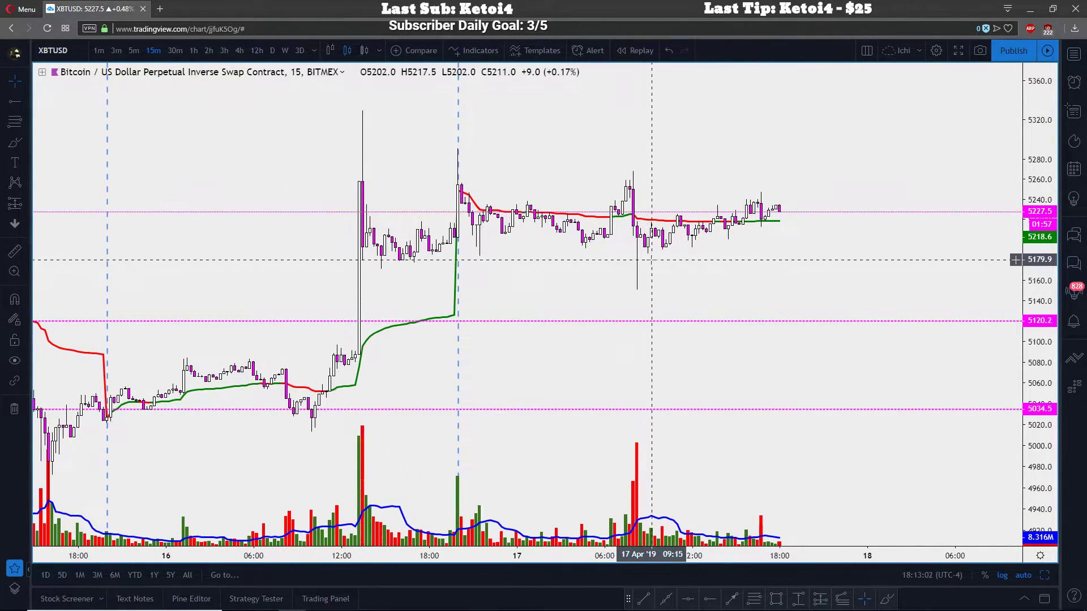
left_click_drag(799, 283, 724, 290)
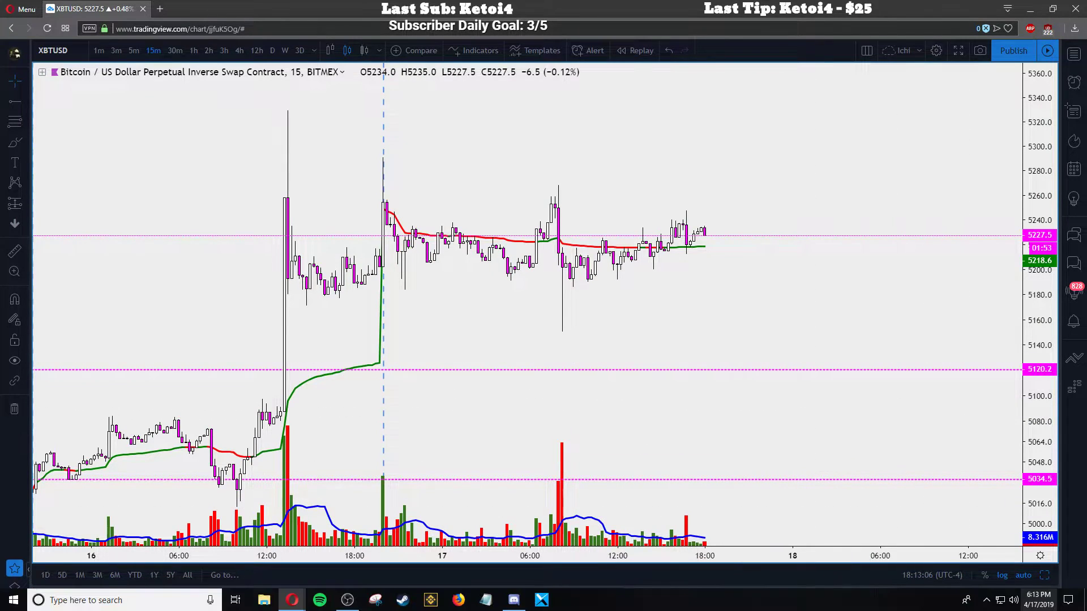
left_click(1038, 600)
left_click(755, 250)
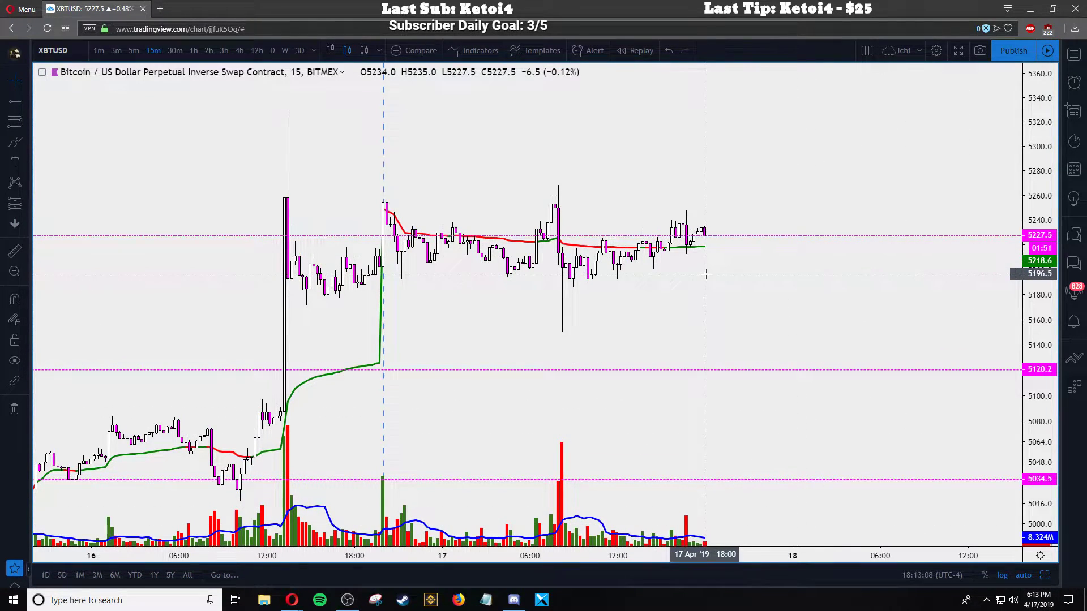
scroll(736, 266, "right", 1)
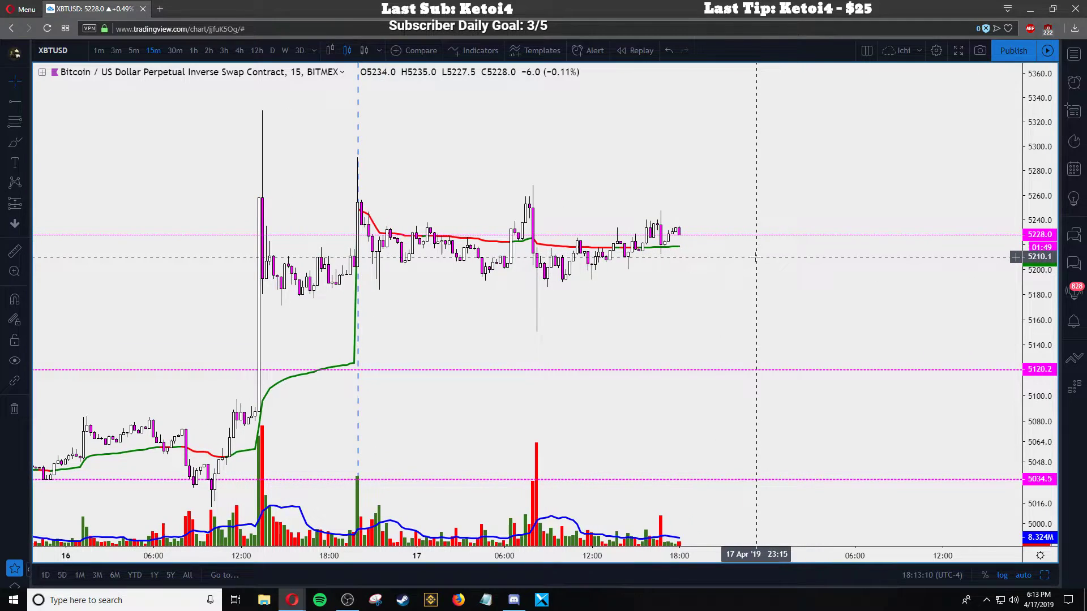
scroll(745, 252, "right", 1)
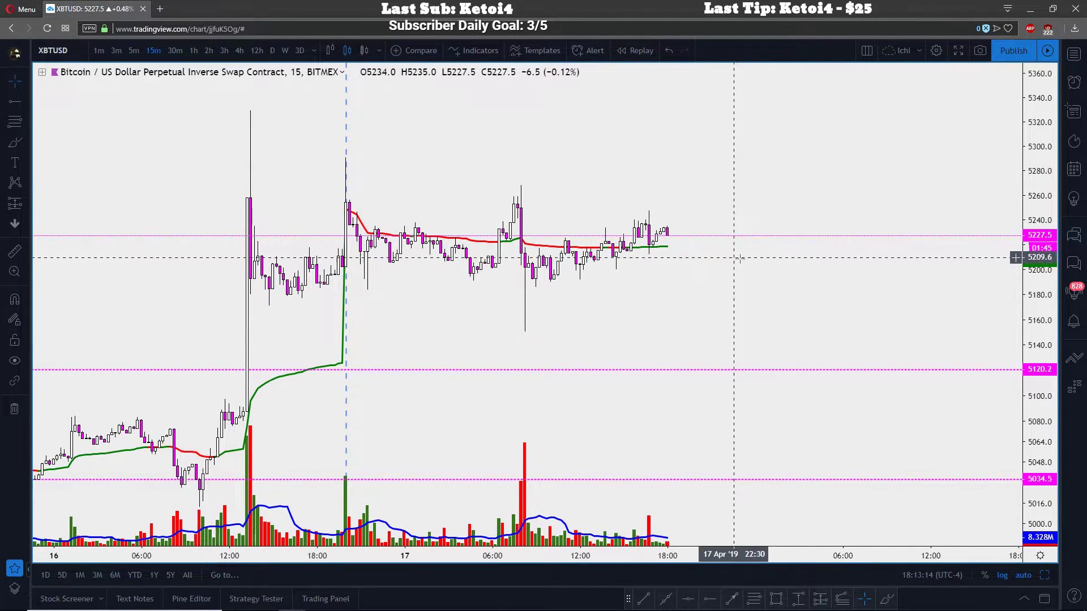
scroll(735, 257, "right", 1)
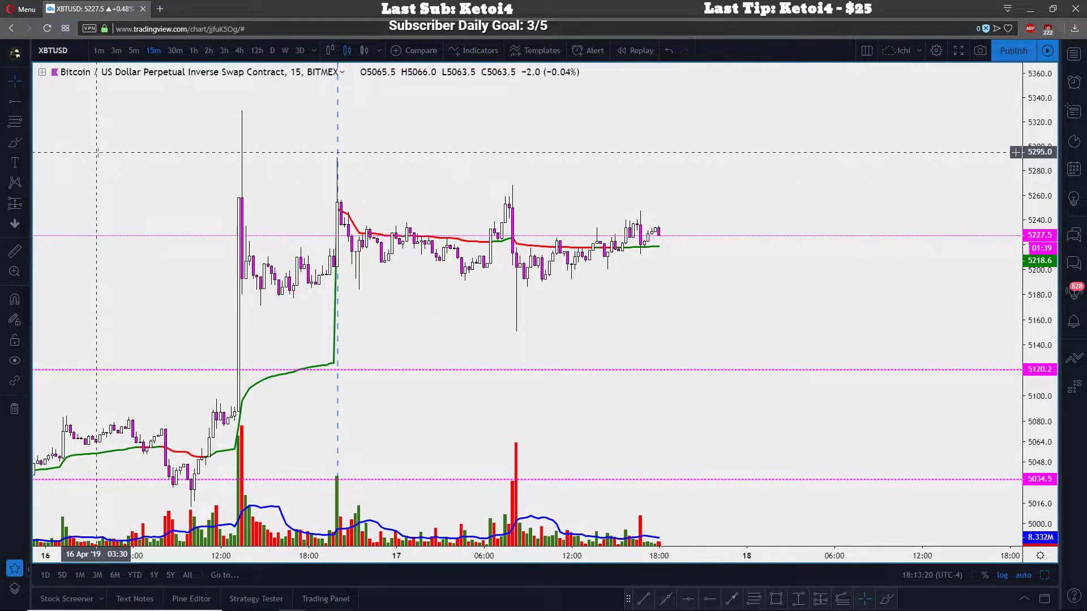
Draw a Fibonacci retracement from the 5254.4 high to the 5196.5 low on 17 April
left_click(15, 121)
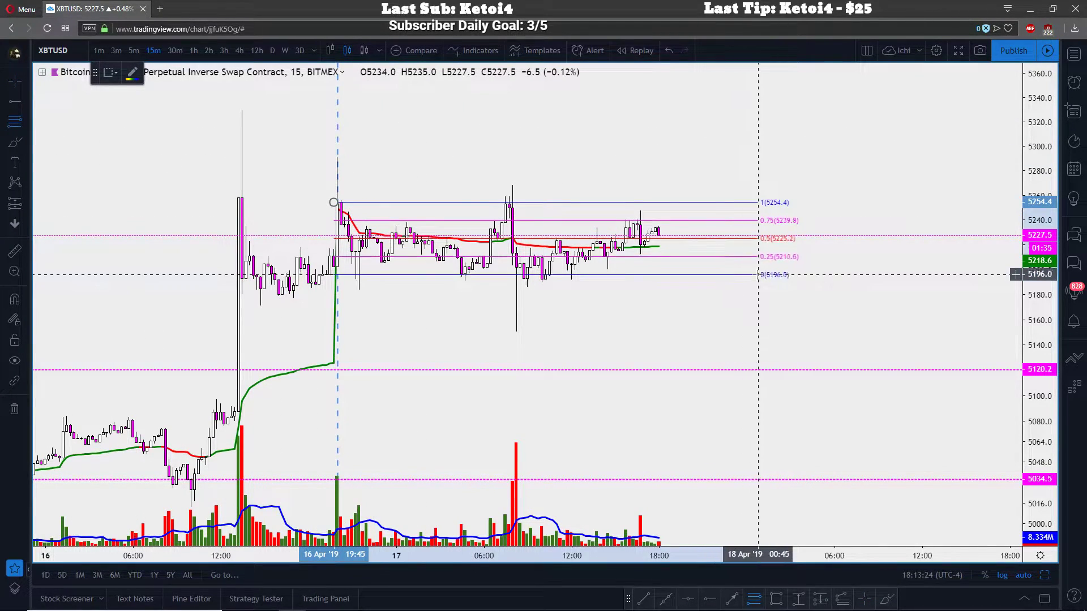
left_click(750, 274)
left_click(560, 154)
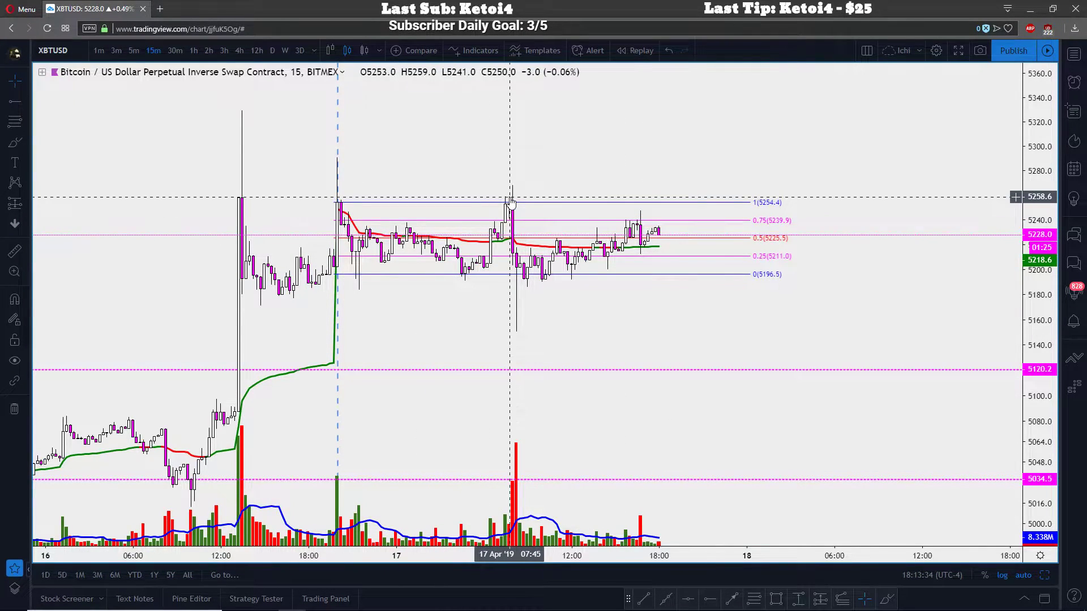
scroll(526, 170, "up", 3)
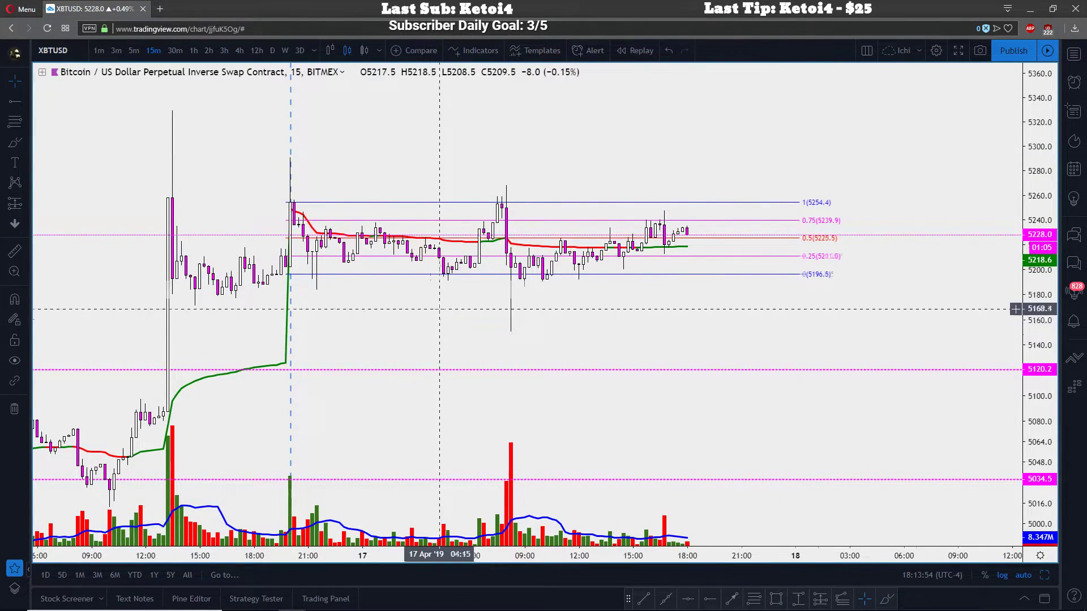
Zoom and pan across the last few days, ending on the newest candles near 5229.5
scroll(436, 308, "down", 3)
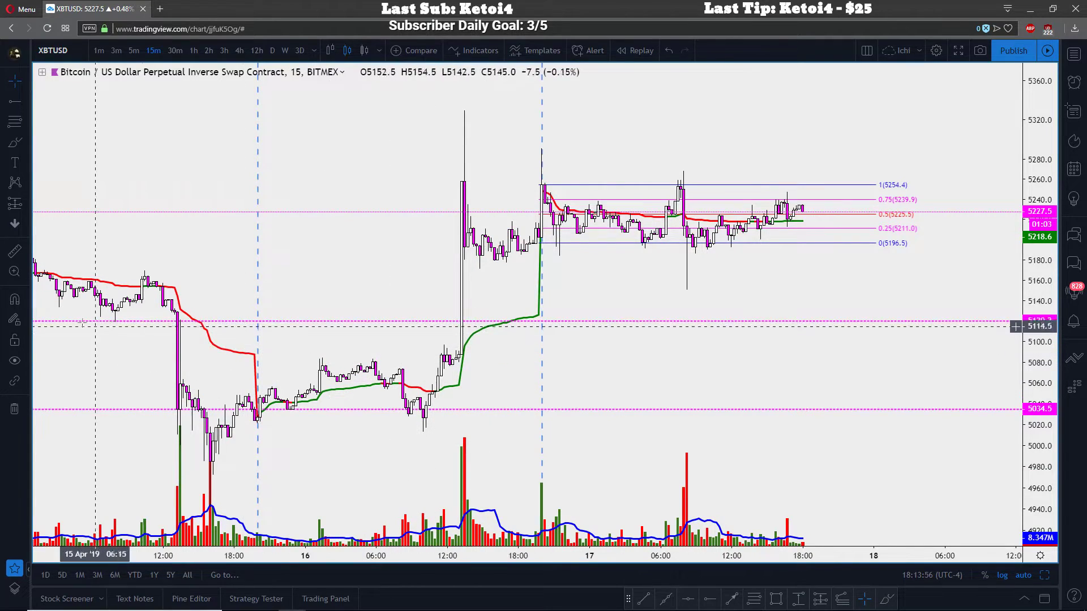
scroll(252, 286, "down", 1)
scroll(252, 286, "down", 1)
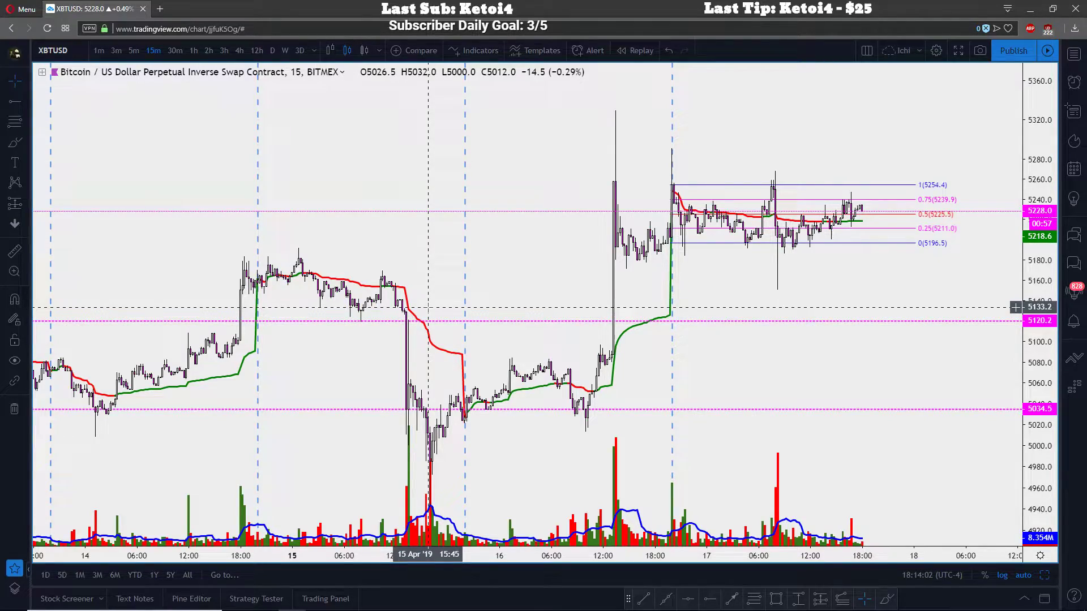
scroll(510, 295, "left", 10)
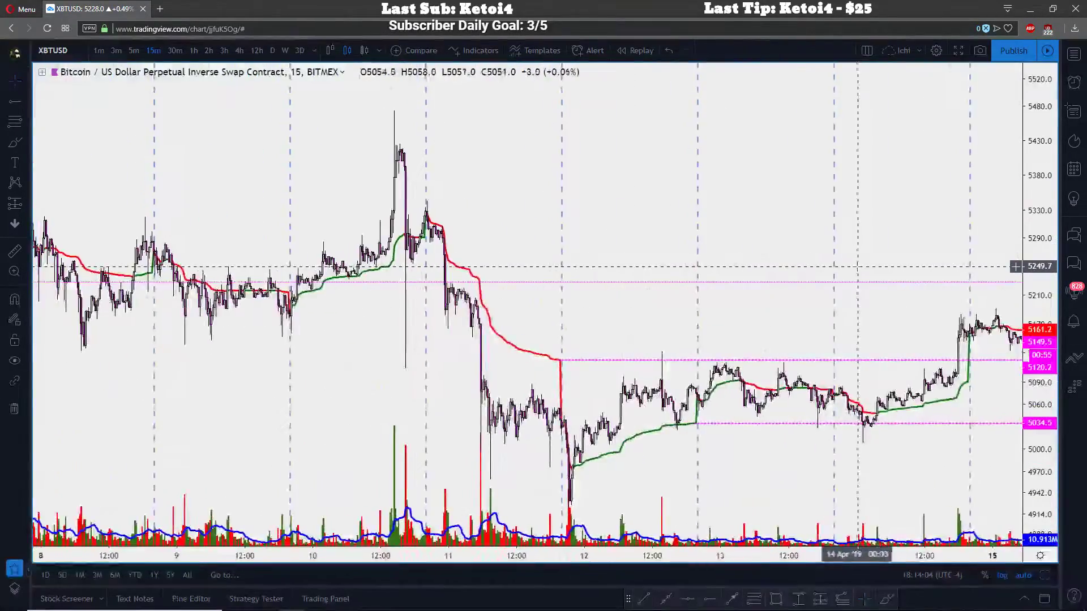
scroll(402, 408, "up", 5)
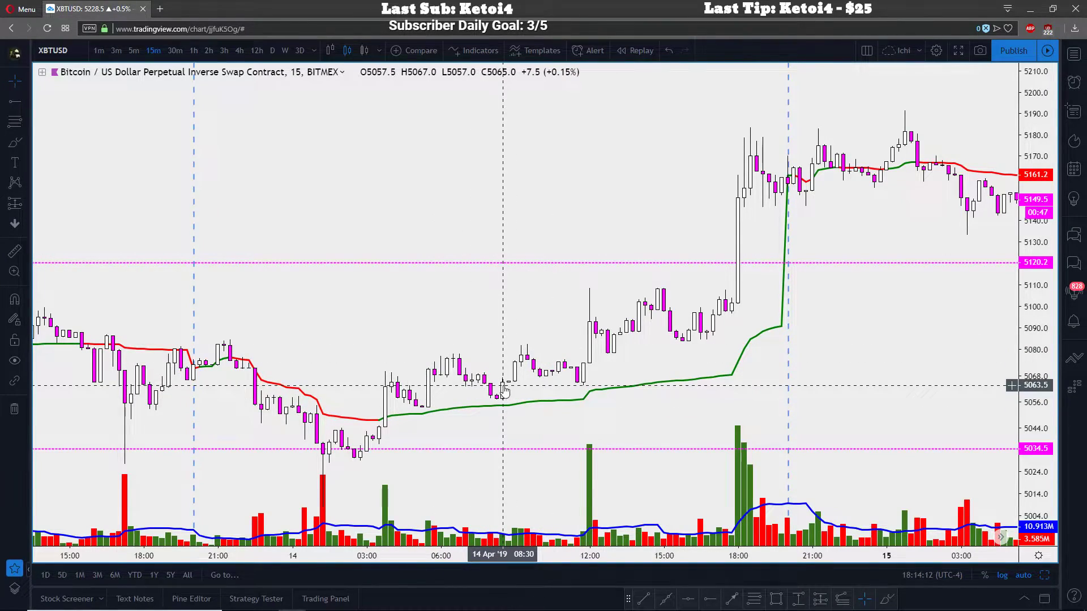
scroll(503, 394, "down", 5)
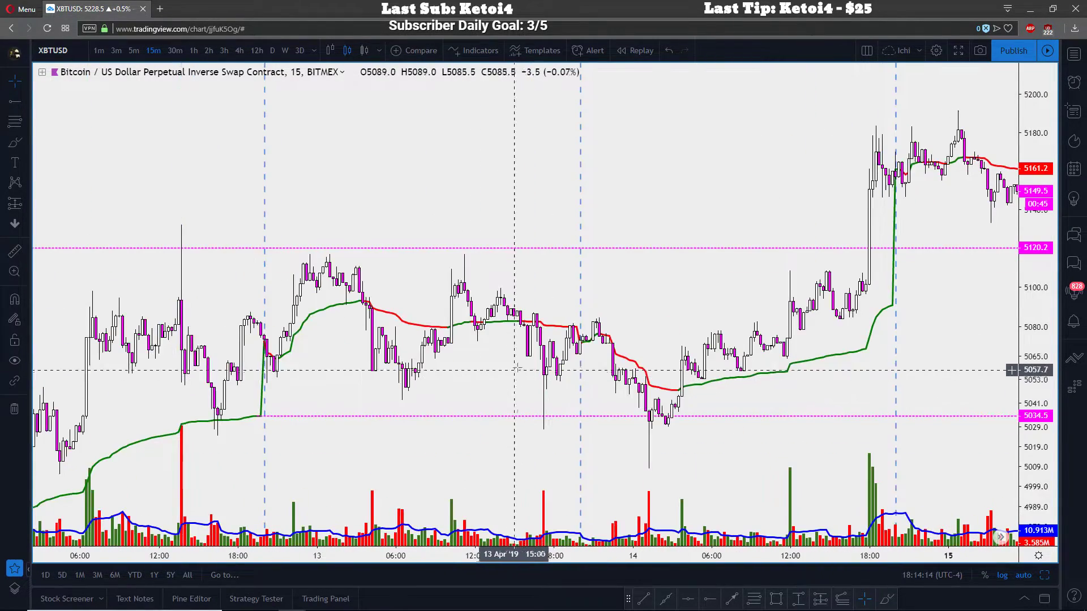
left_click_drag(730, 369, 379, 178)
scroll(669, 214, "right", 8)
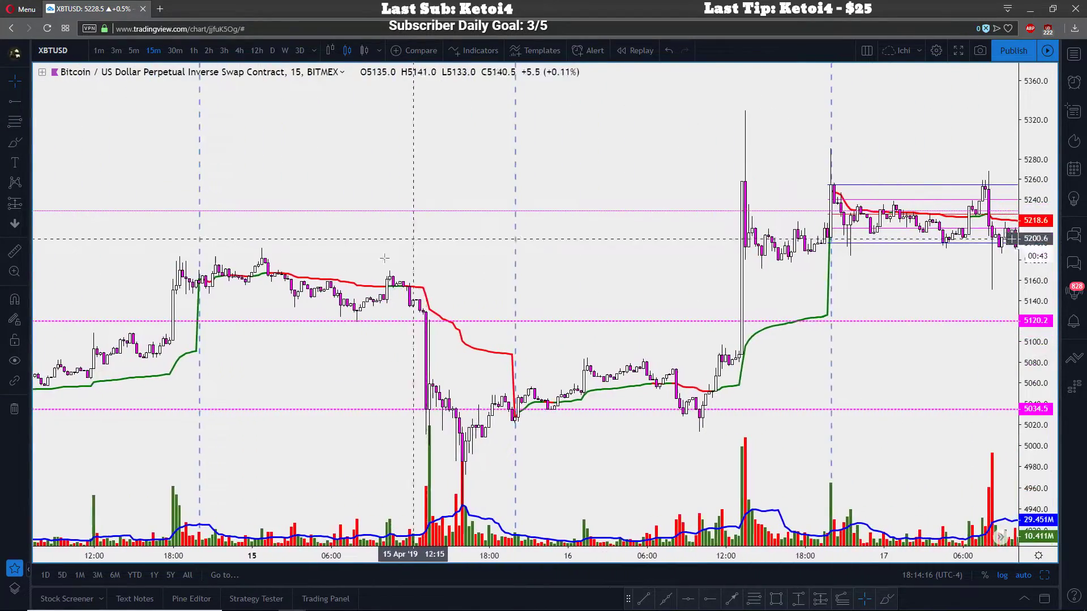
scroll(625, 279, "right", 1)
scroll(625, 280, "right", 8)
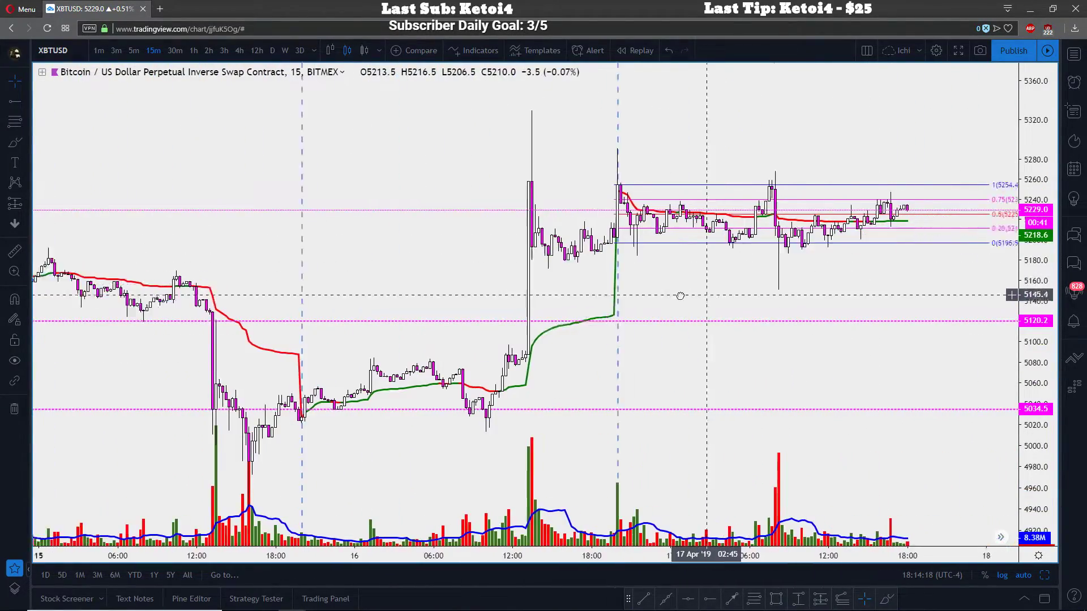
left_click_drag(887, 277, 827, 272)
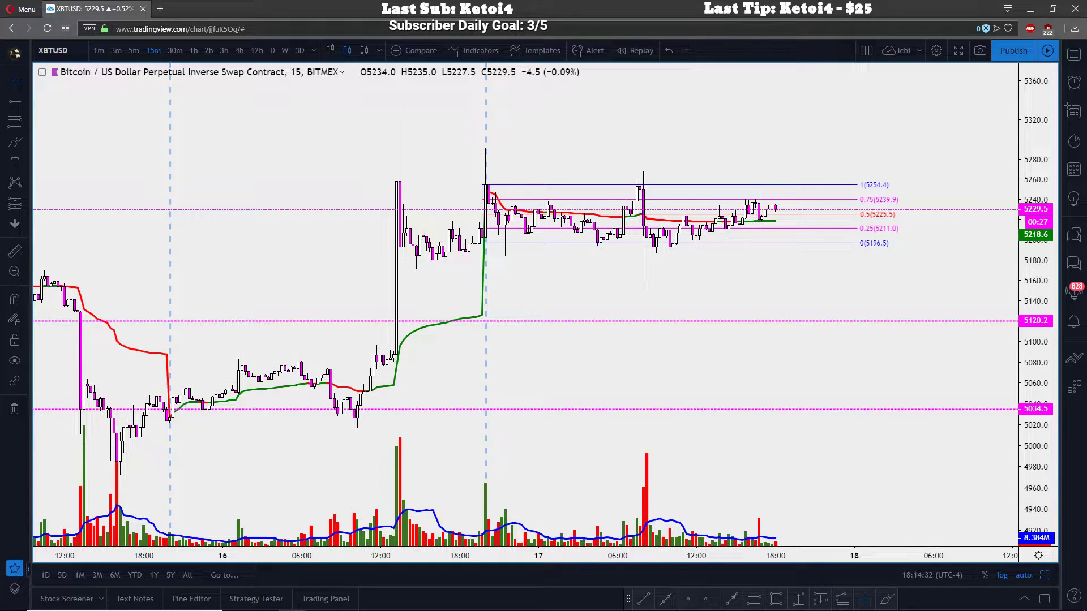
scroll(788, 267, "up", 3)
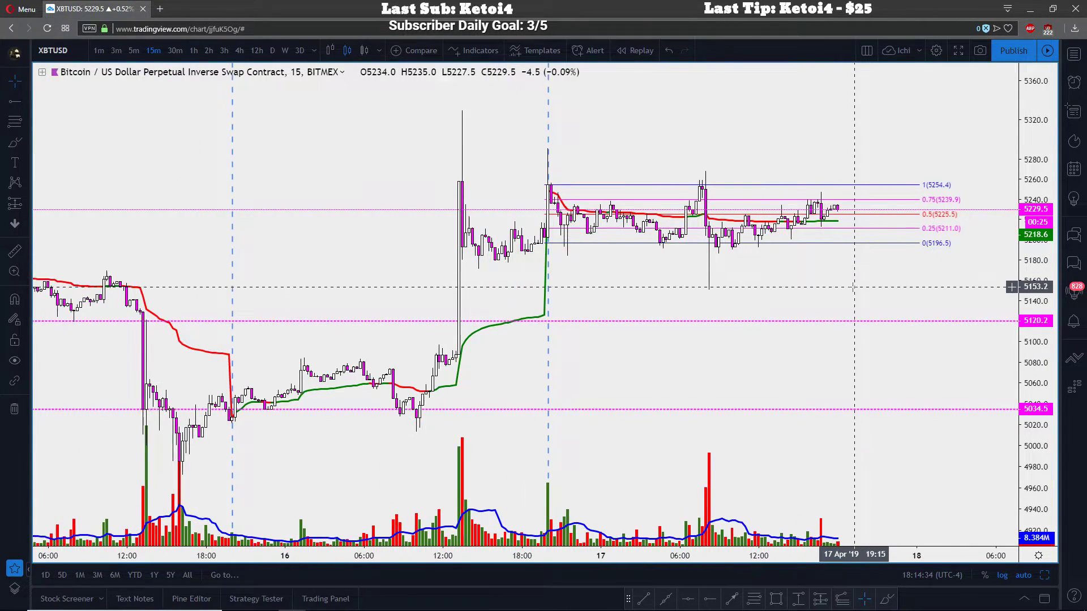
Remove all drawings from the chart using the chart's context menu
right_click(704, 319)
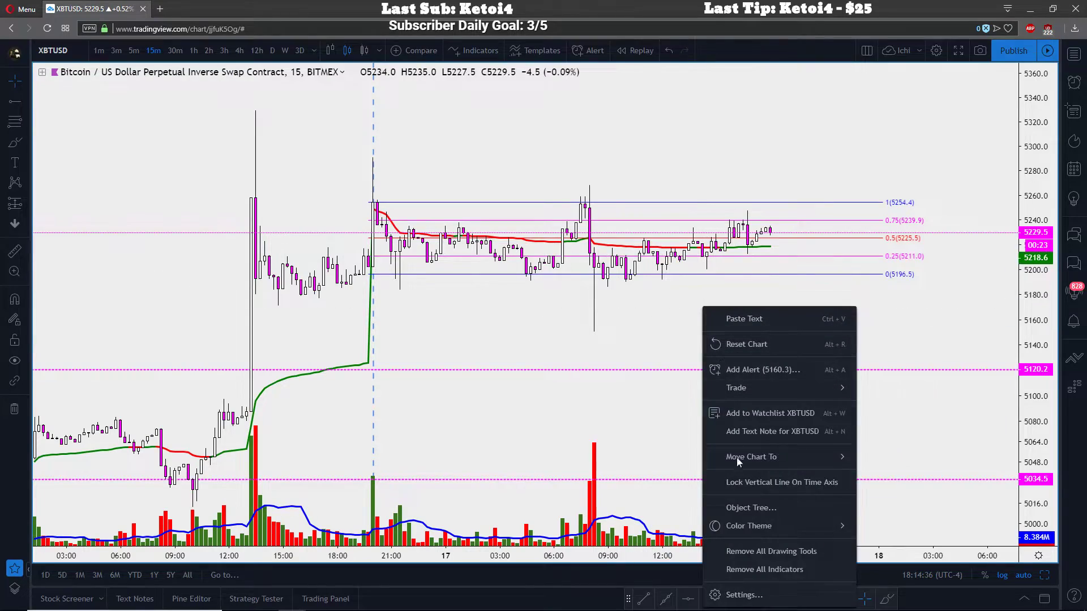
left_click(749, 551)
scroll(715, 468, "down", 5)
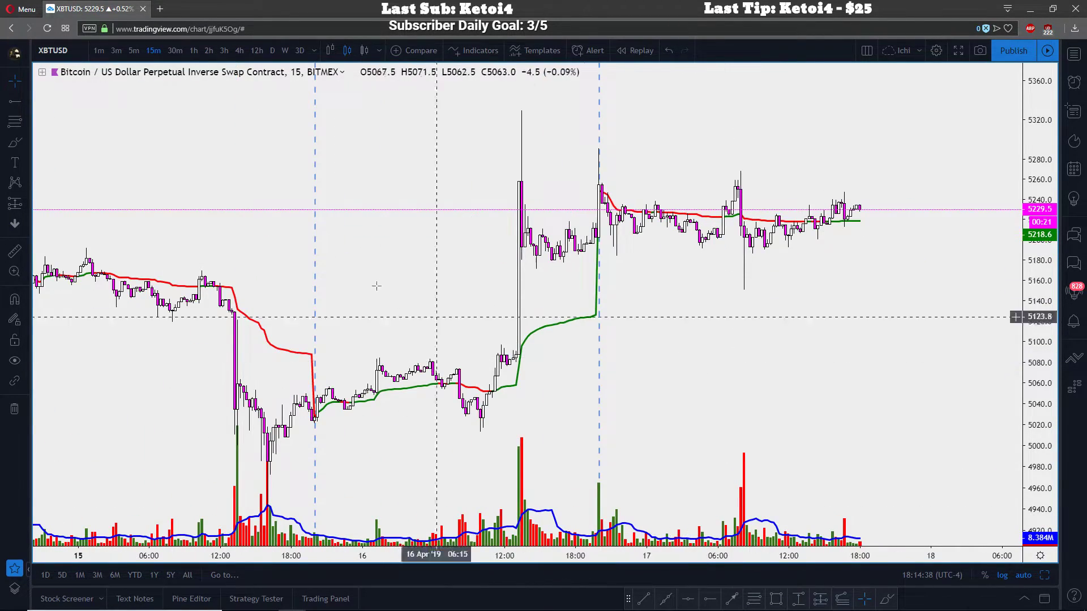
scroll(610, 325, "down", 2)
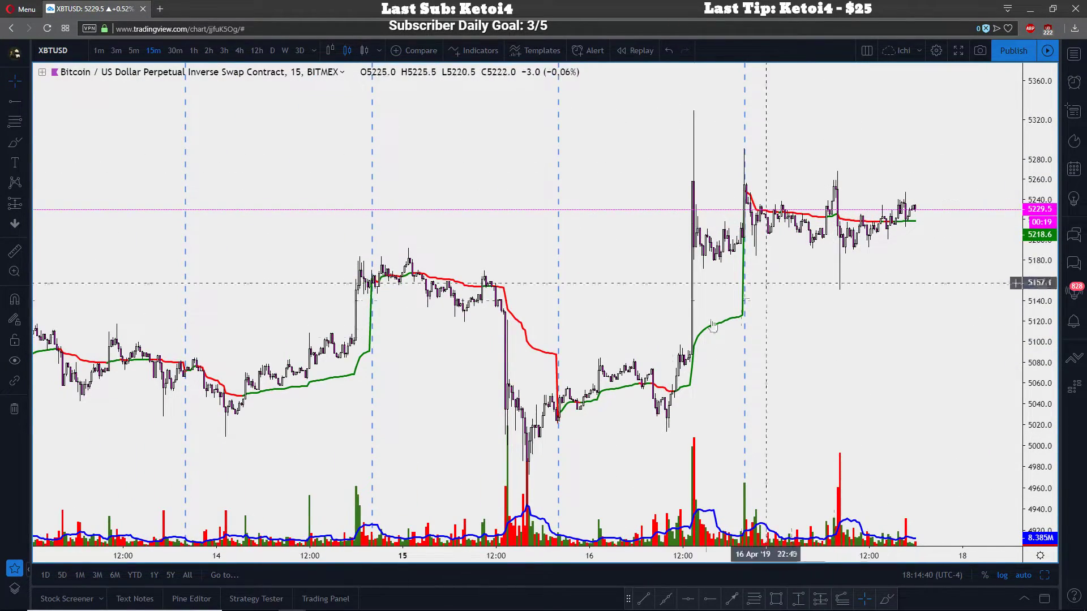
scroll(702, 159, "up", 2)
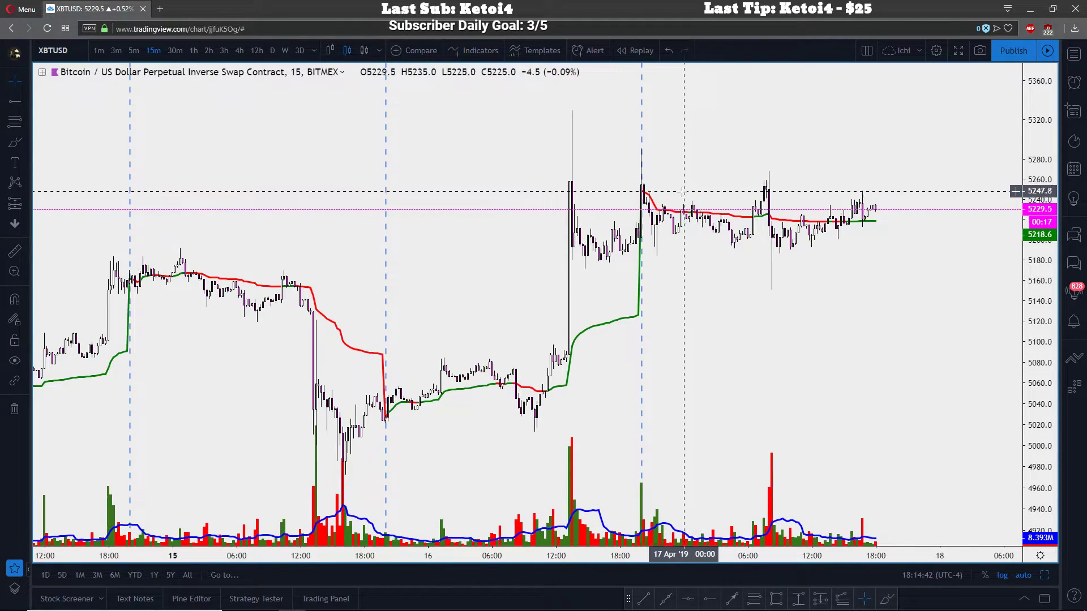
scroll(718, 148, "up", 3)
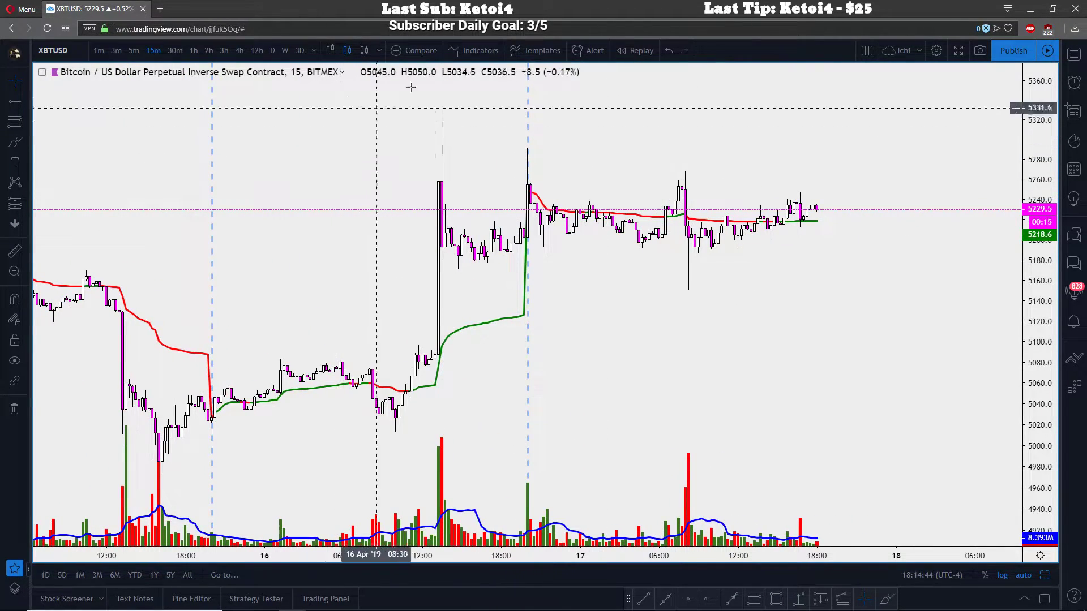
Add the Session Volume profile indicator from the Volume Profile group and zoom out
left_click(486, 51)
left_click(345, 314)
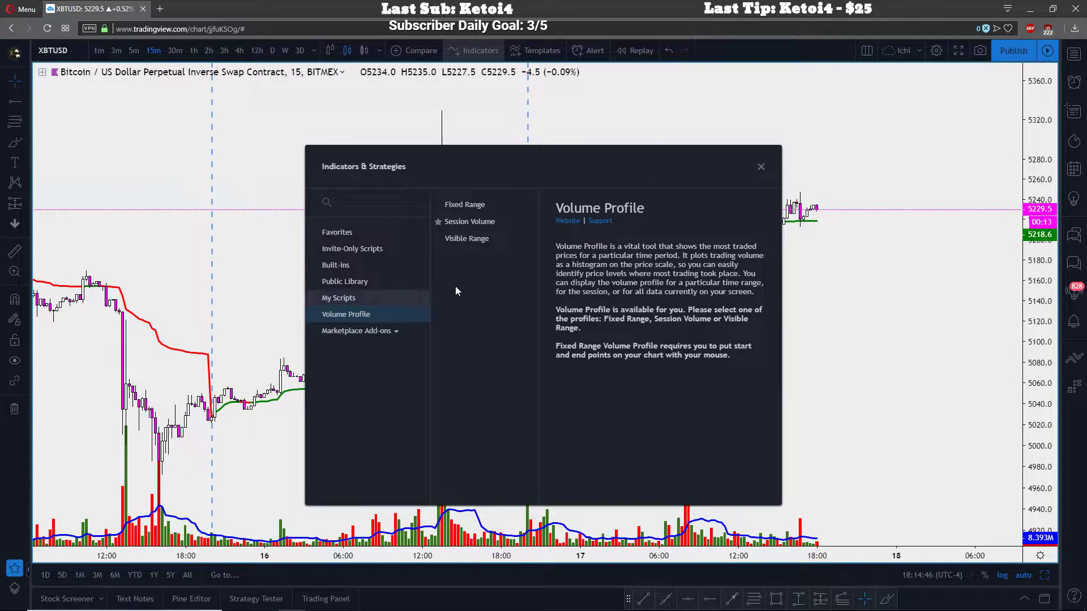
left_click(500, 226)
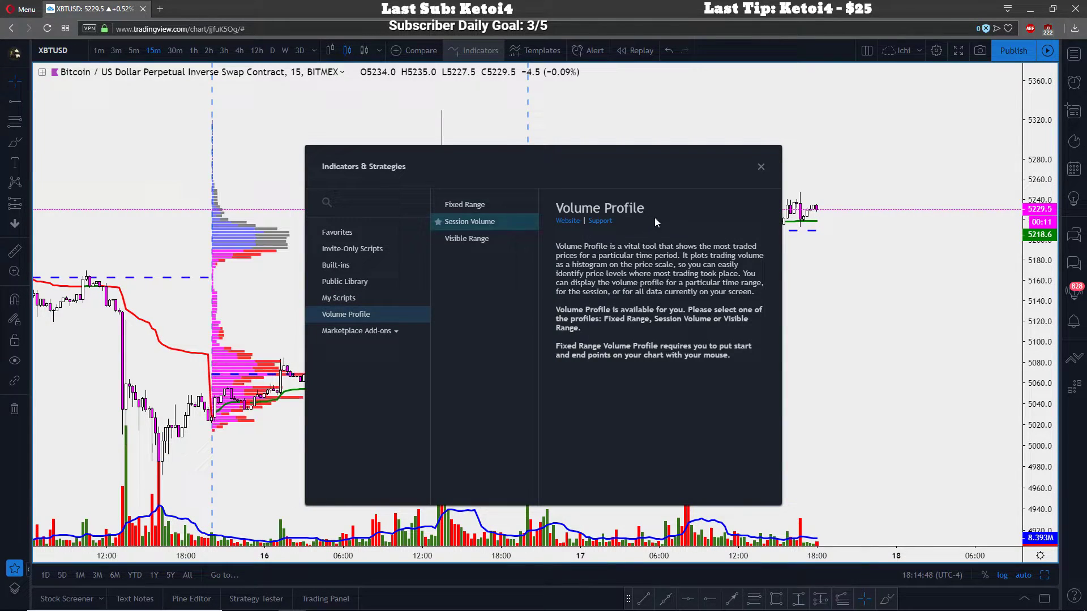
left_click(761, 167)
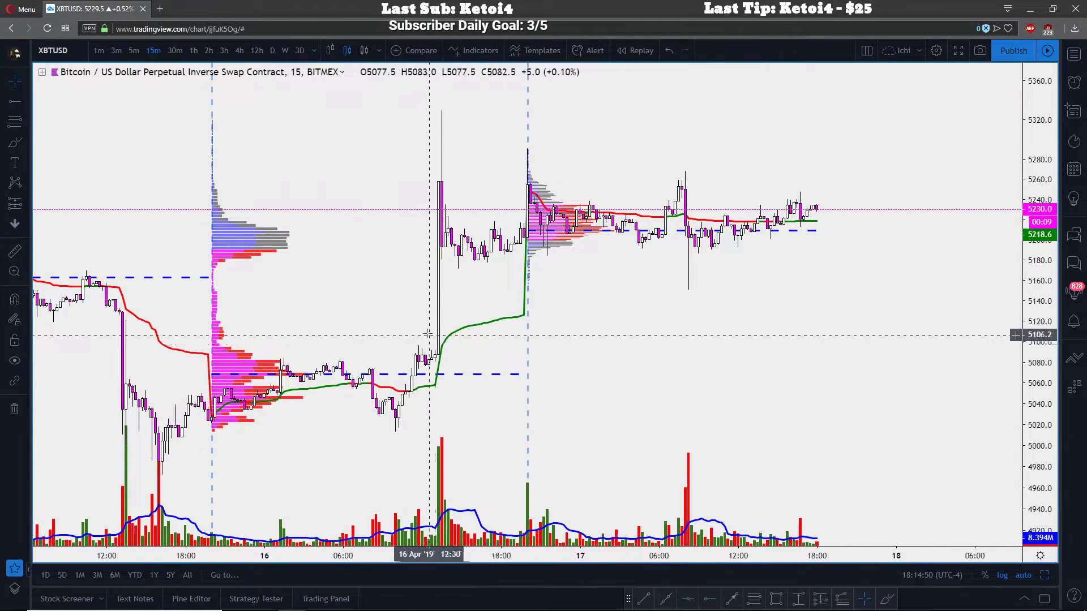
scroll(620, 379, "down", 2)
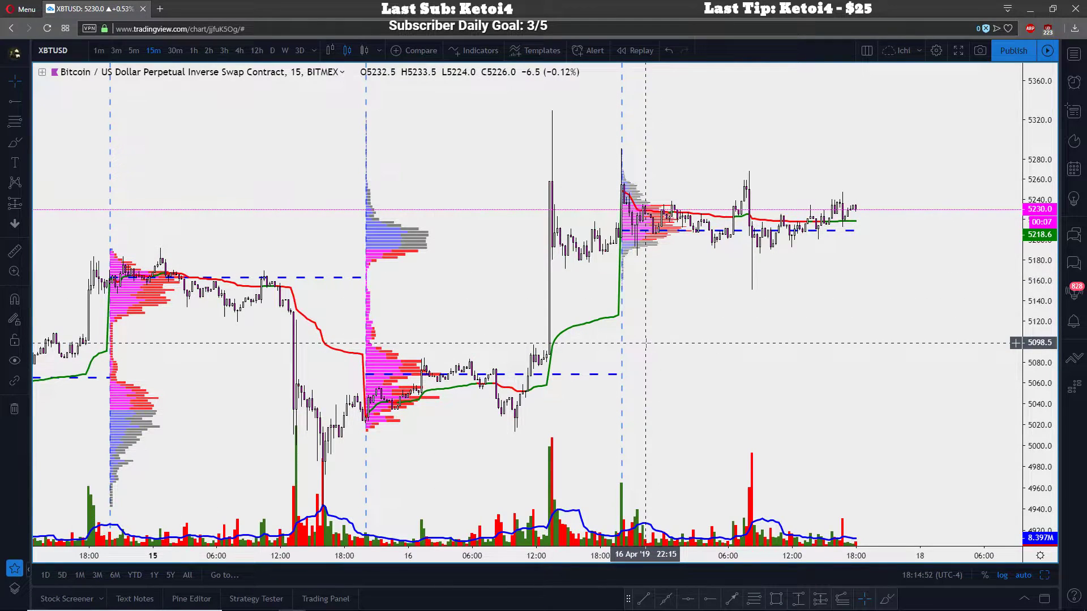
scroll(646, 342, "down", 1)
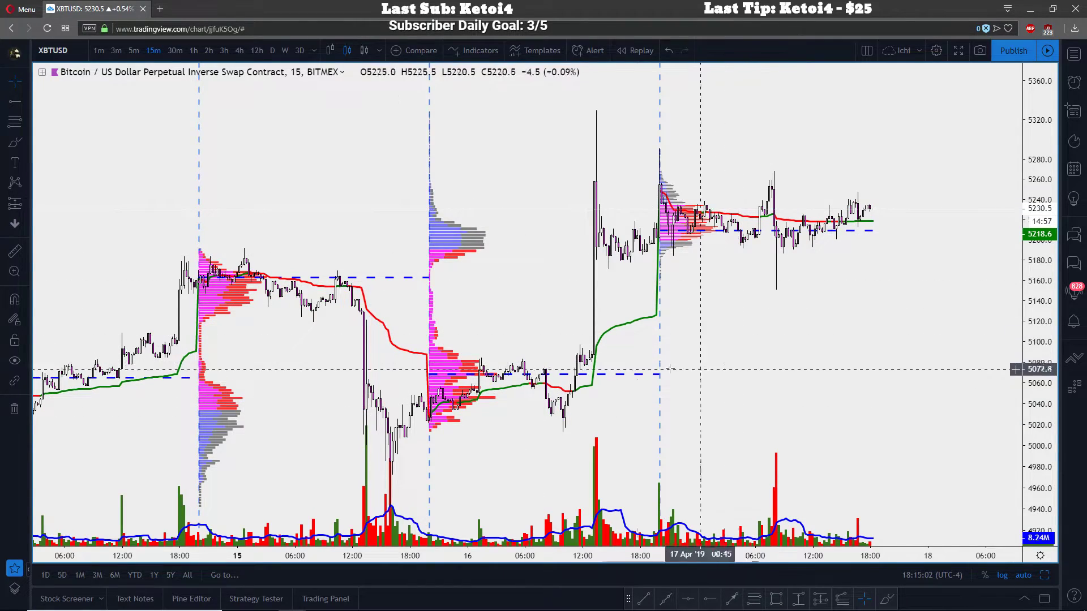
left_click_drag(703, 325, 642, 324)
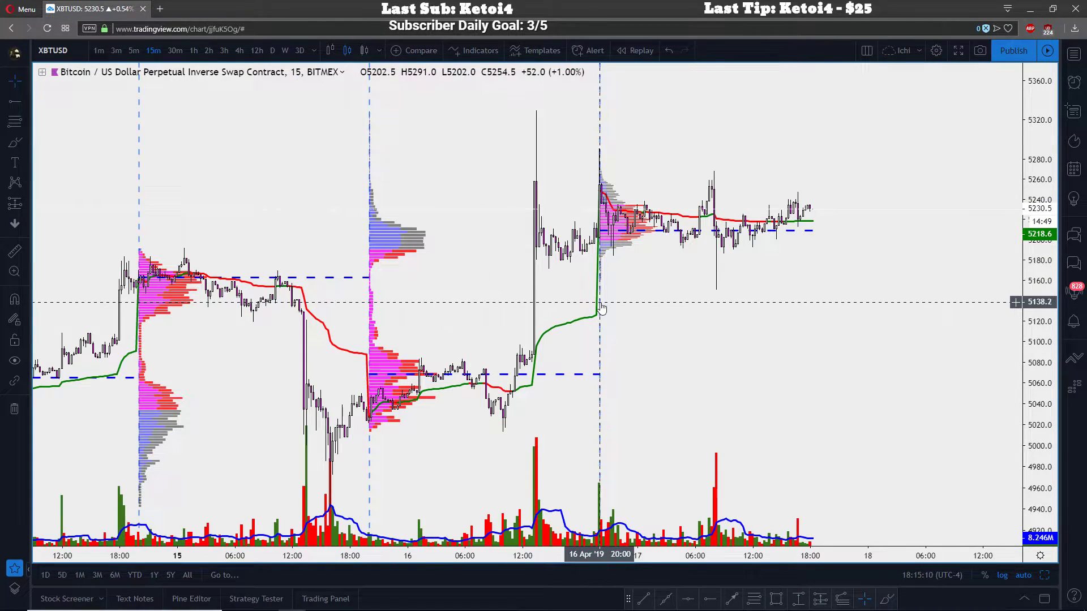
scroll(601, 308, "down", 1)
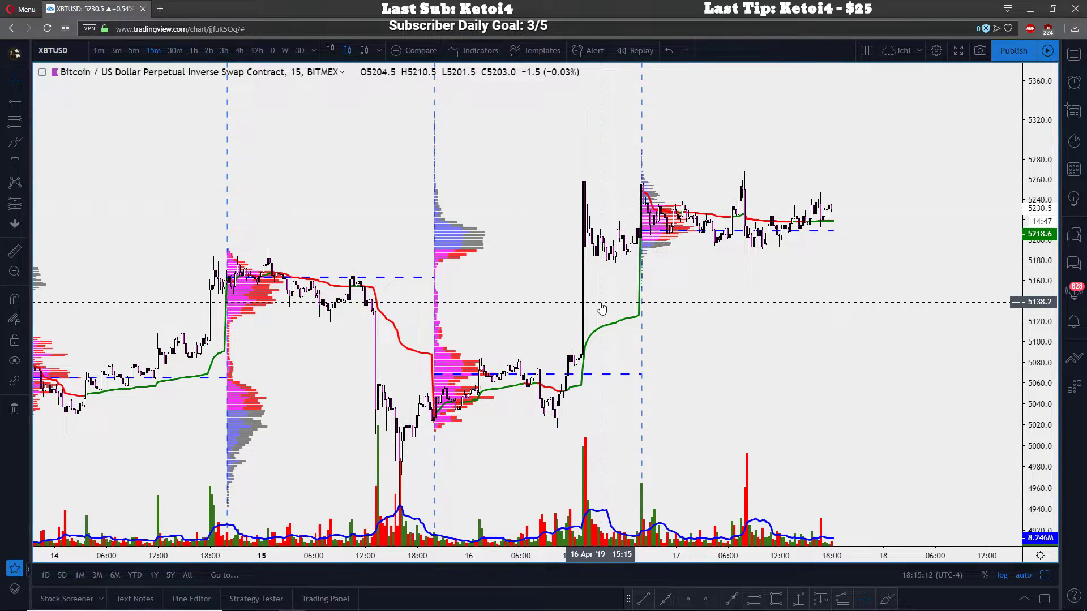
scroll(597, 302, "up", 1)
Untick Volume Profile on the VPSV Style tab so only dashed point-of-control lines remain
double_click(405, 241)
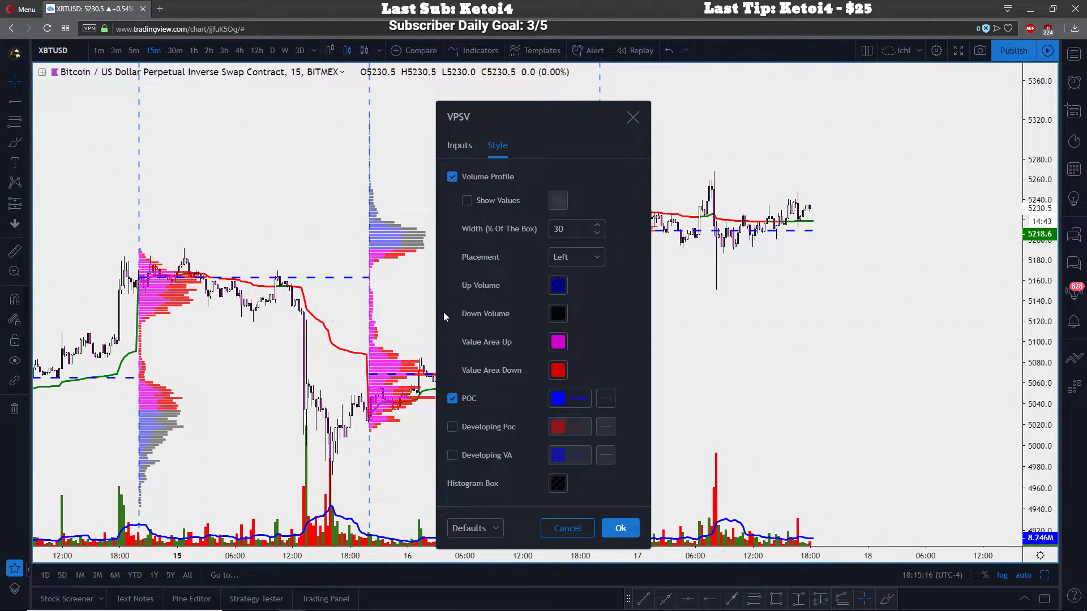
left_click(452, 177)
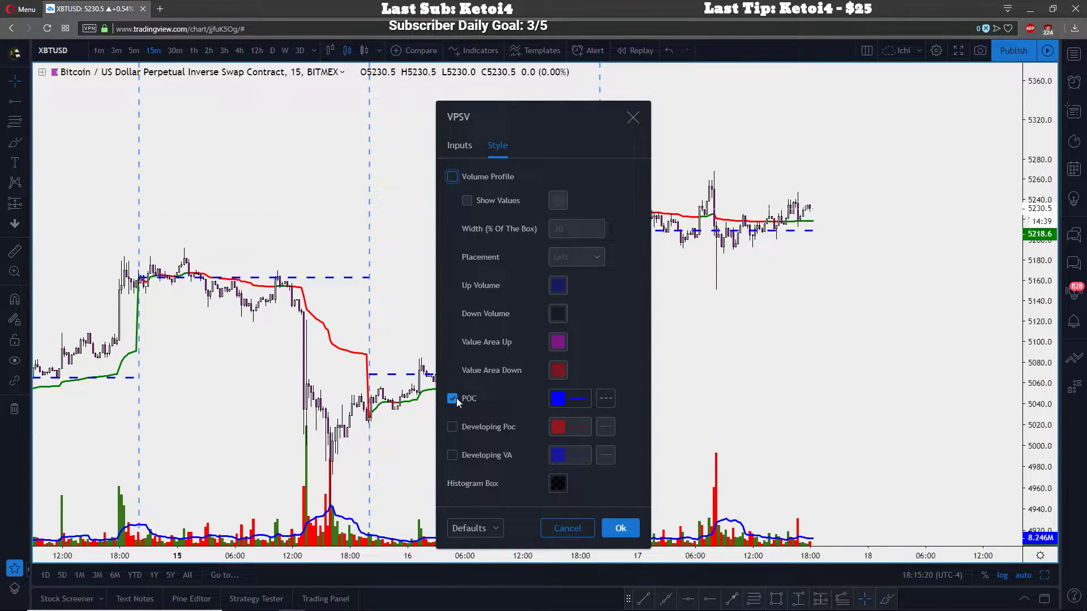
left_click(620, 528)
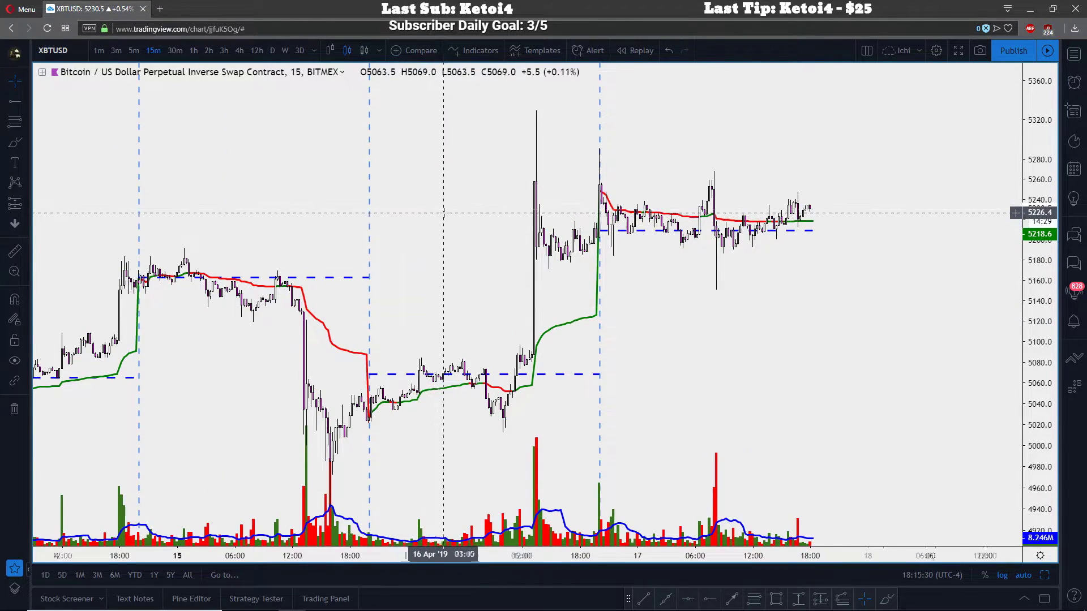
scroll(473, 192, "down", 2)
scroll(453, 227, "up", 1)
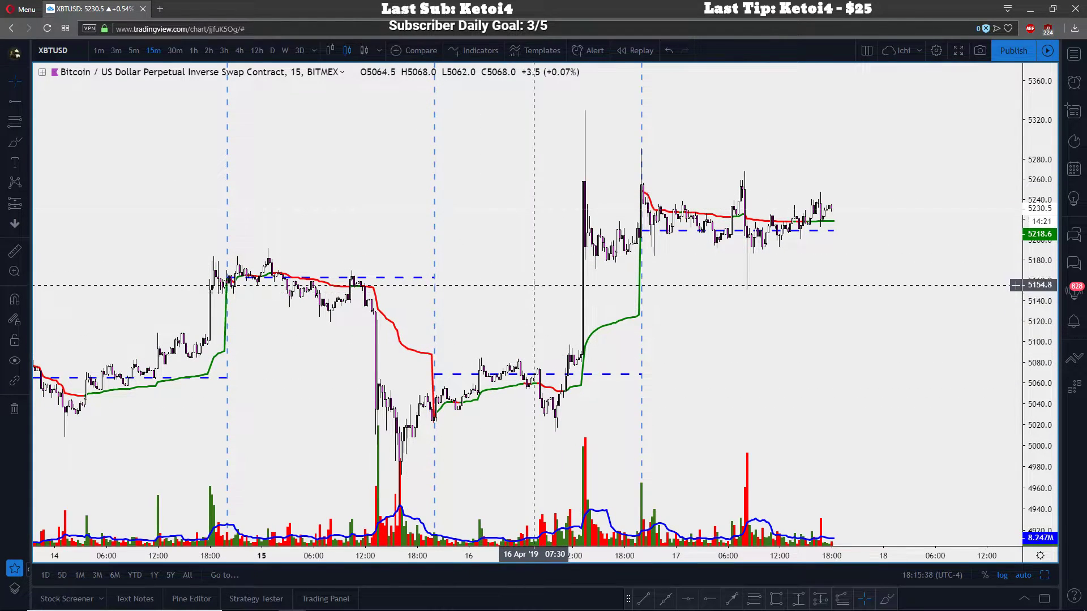
Place horizontal rays at about 5088.6, 5090.8 and 5162.6
left_click_drag(436, 220, 427, 221)
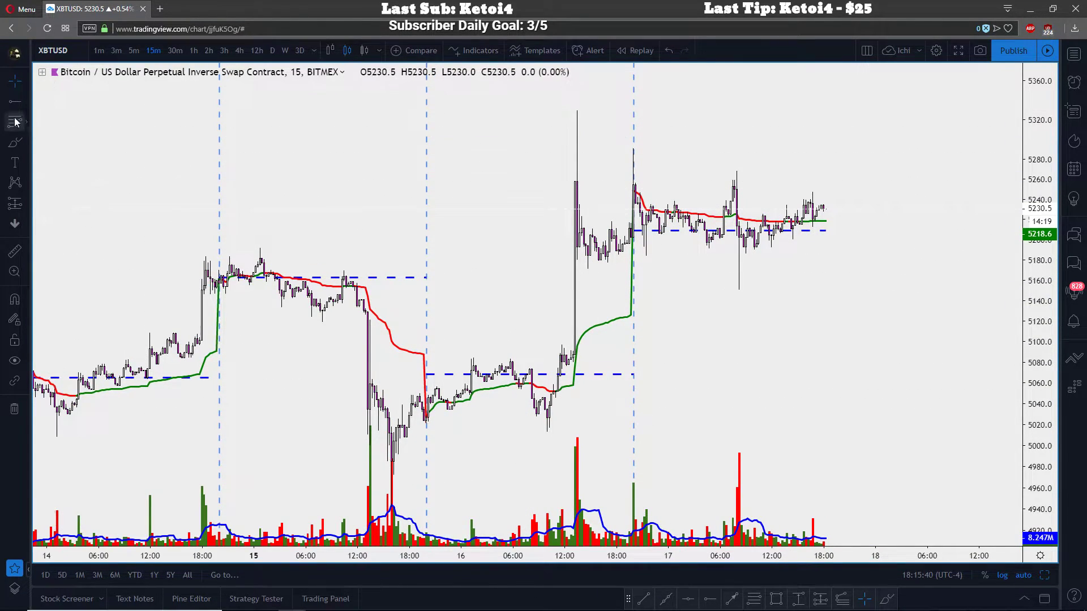
key("alt+j")
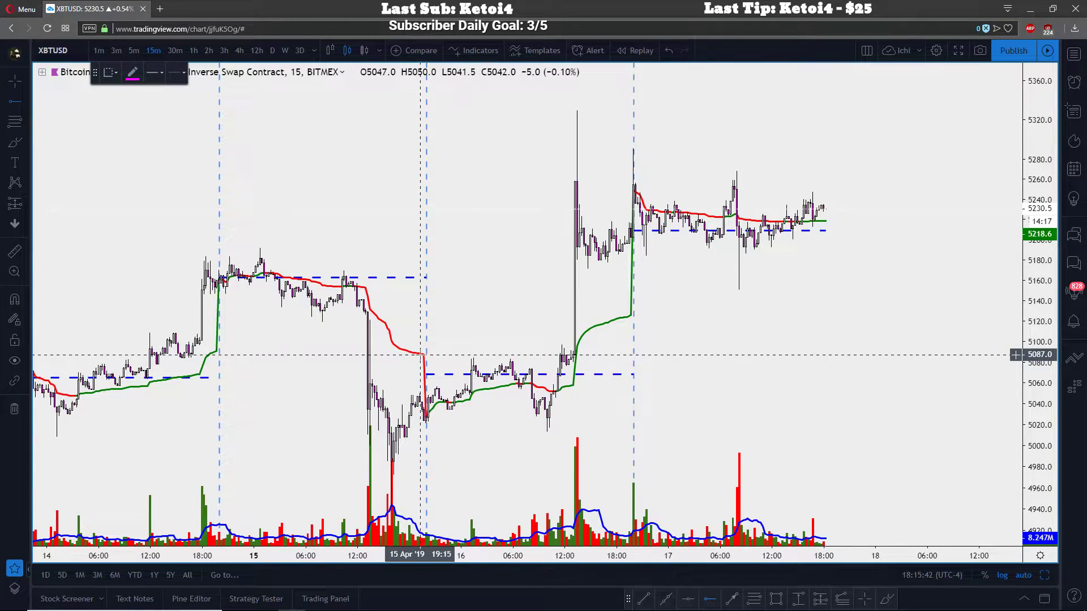
left_click(419, 354)
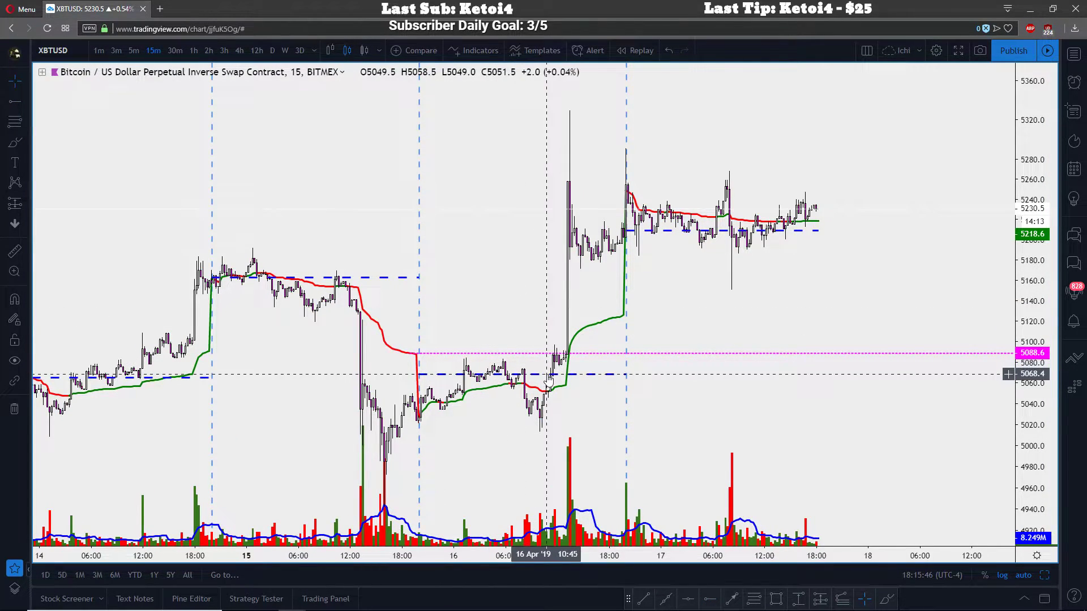
key("alt+j")
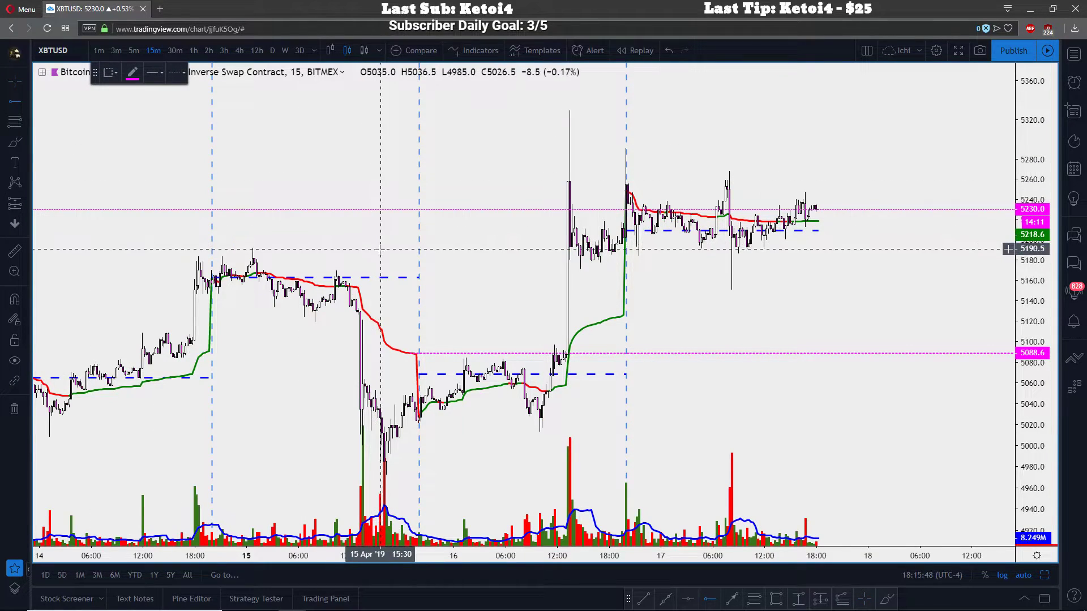
left_click(222, 351)
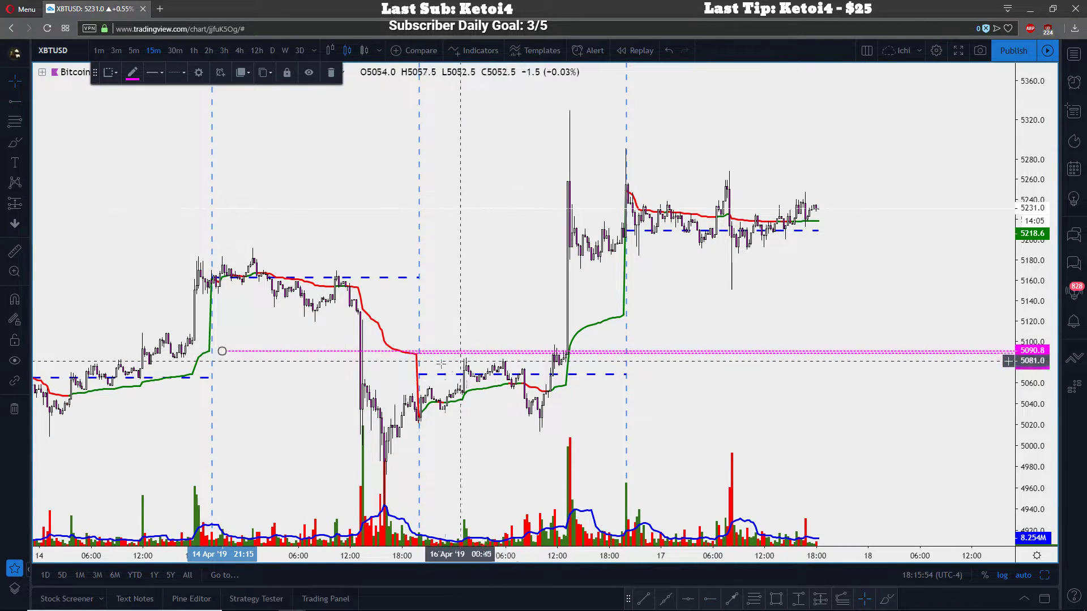
left_click_drag(222, 352, 210, 352)
left_click(272, 334)
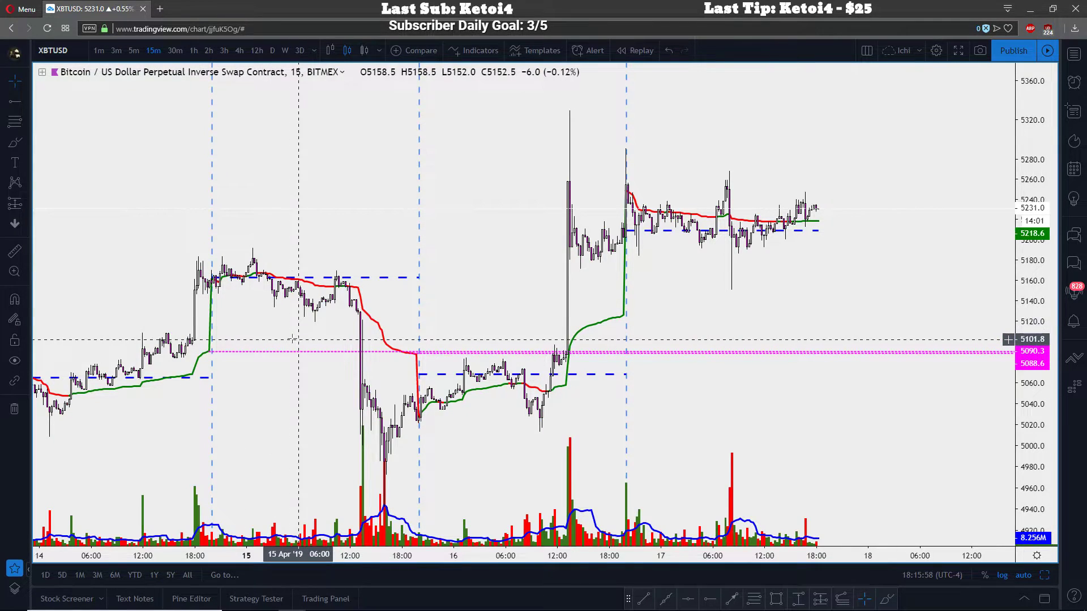
key("alt+j")
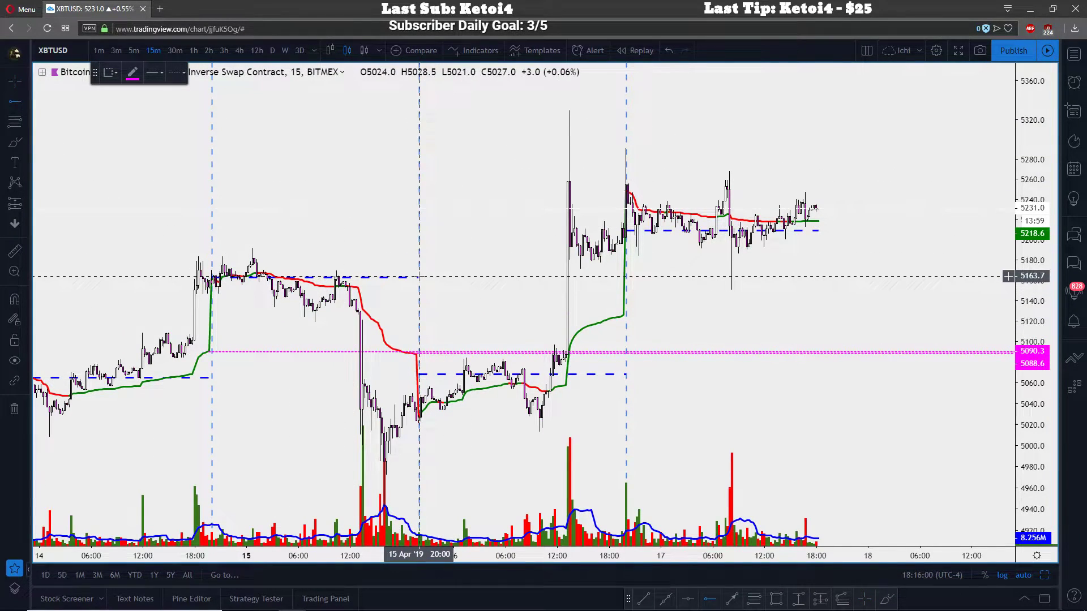
left_click(419, 278)
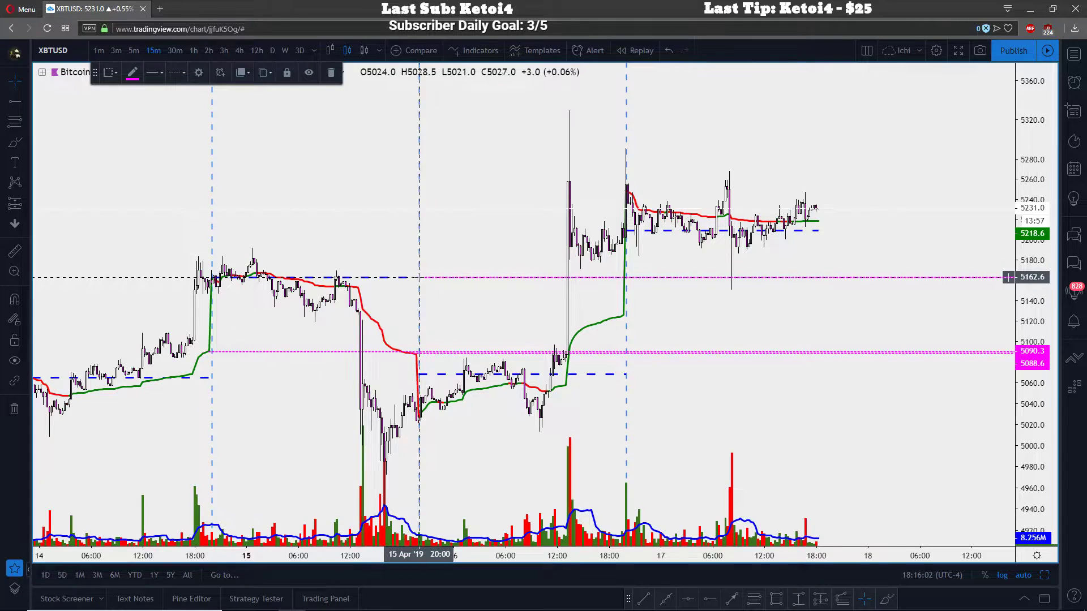
key("Escape")
scroll(419, 278, "down", 3)
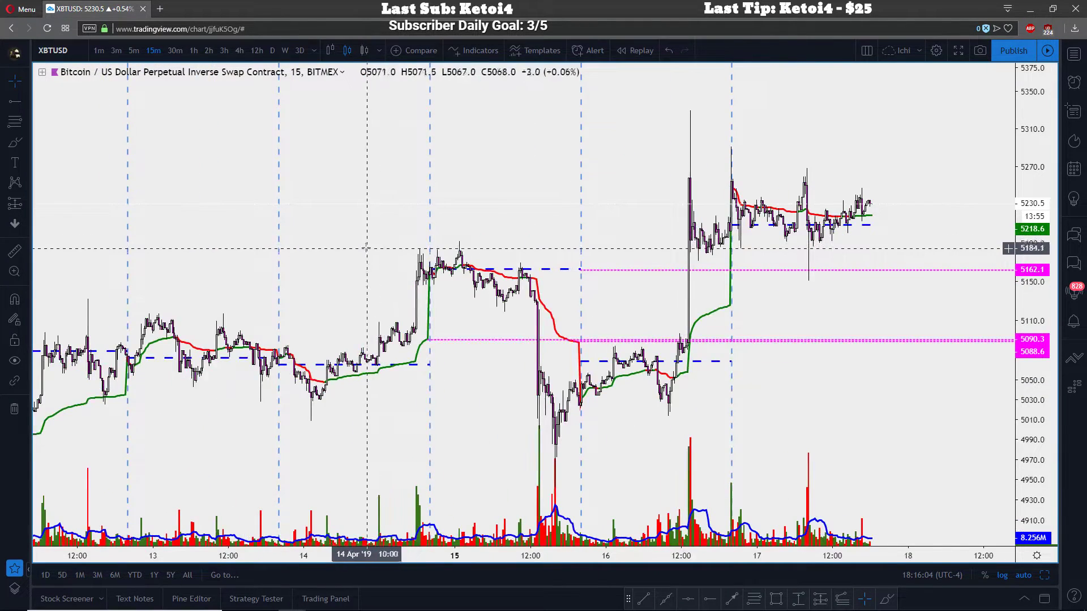
scroll(367, 248, "up", 2)
Add a magenta ray near 5067.9 and nudge it down to about 5065.1
key("alt+j")
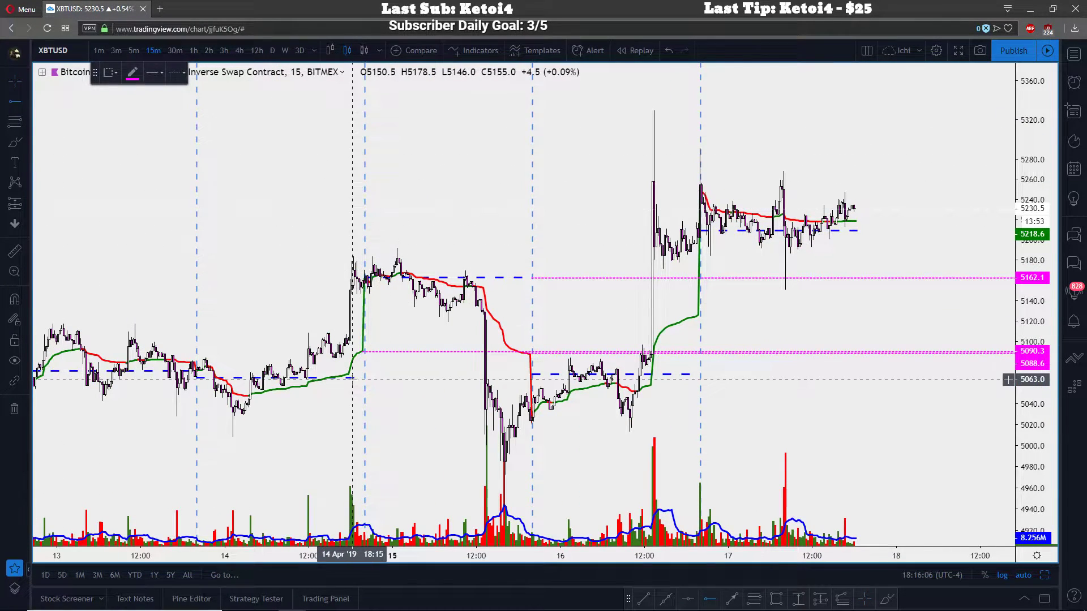
left_click(350, 374)
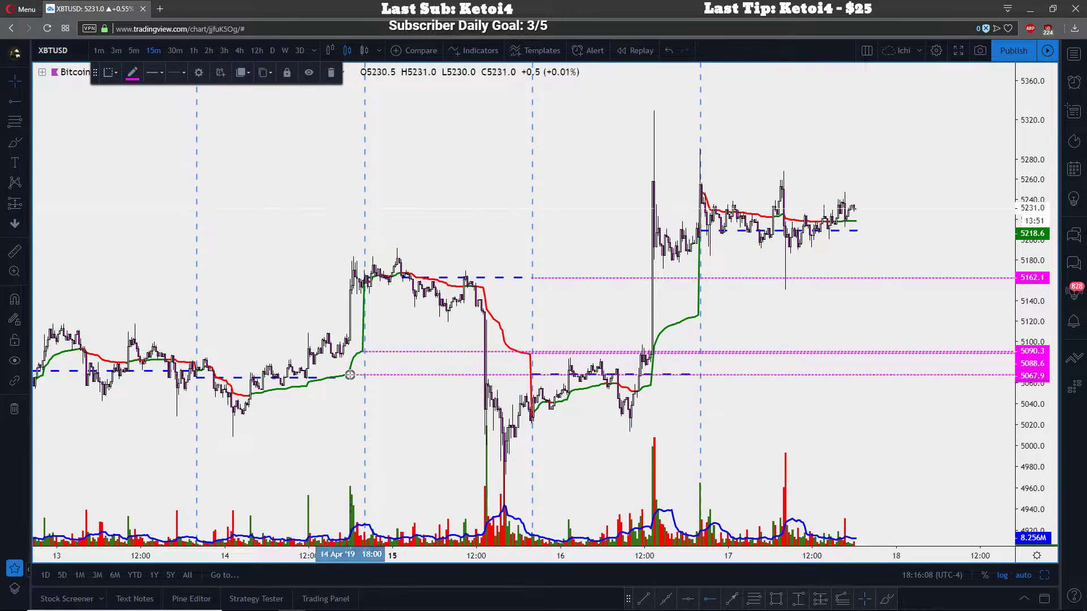
key("Escape")
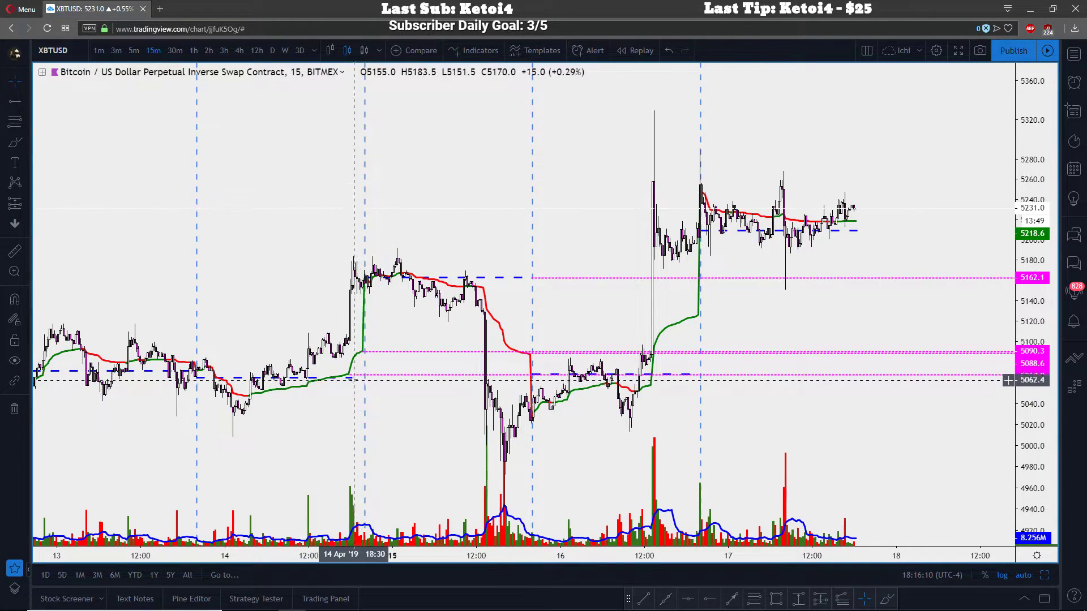
mouse_move(369, 375)
left_mouse_down()
mouse_move(380, 414)
mouse_move(378, 396)
mouse_move(349, 374)
left_mouse_up()
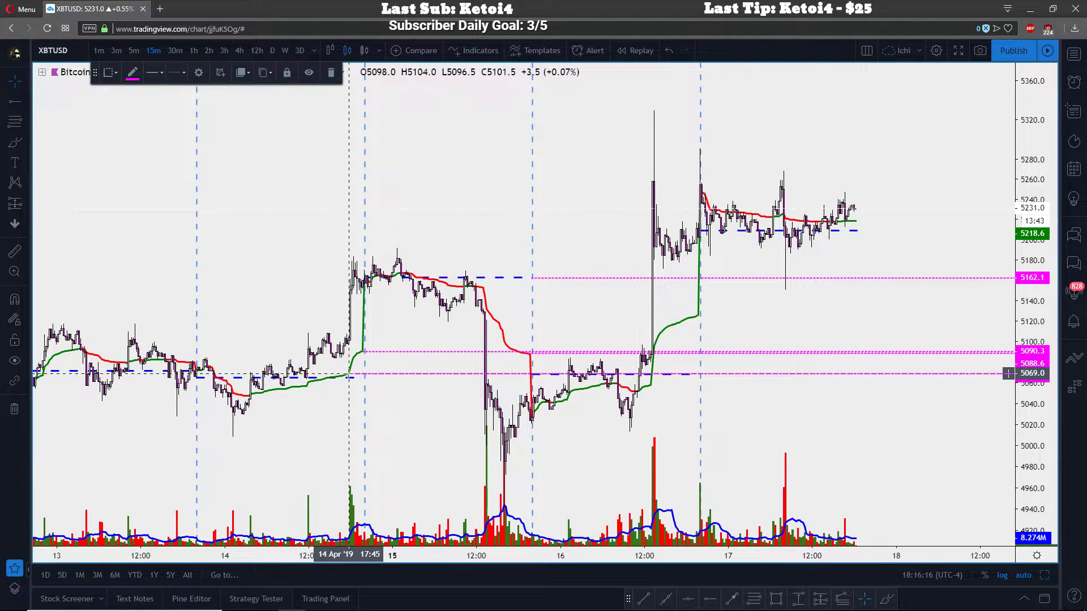
key("Escape")
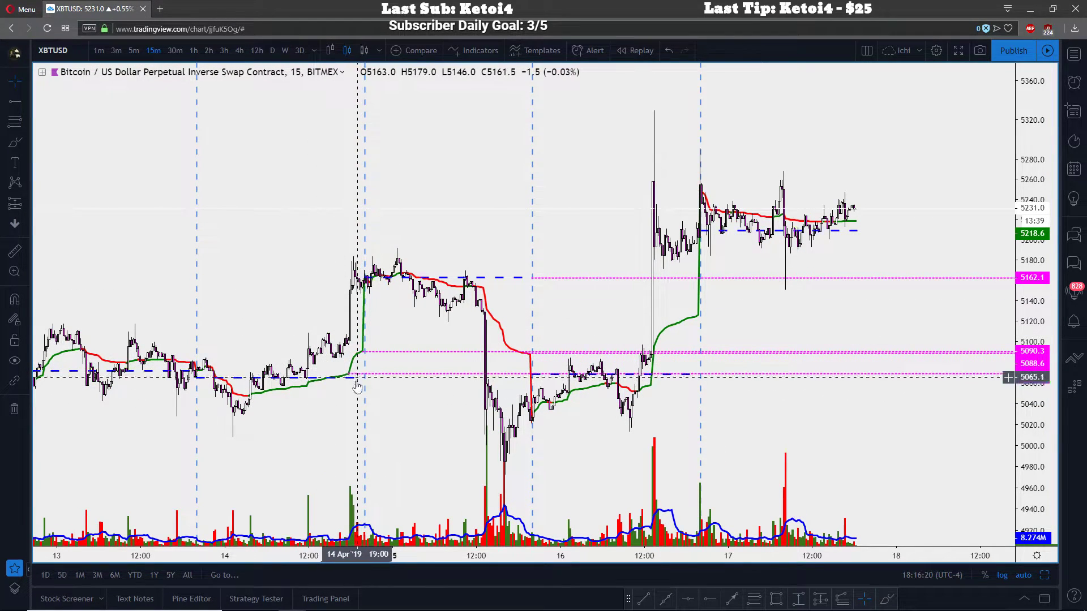
left_click_drag(351, 375, 352, 379)
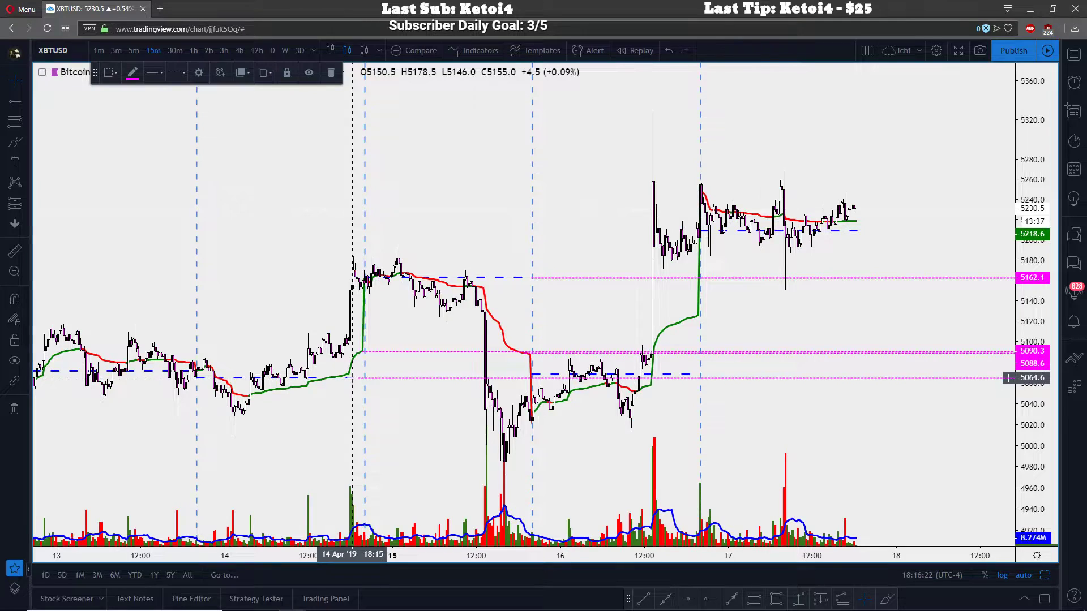
key("Escape")
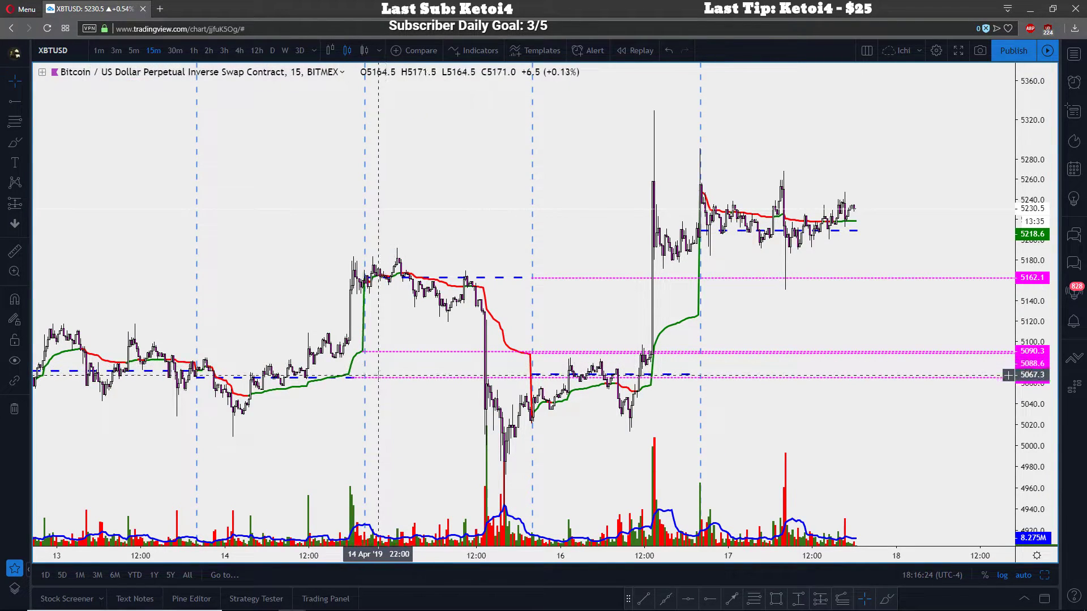
left_click(354, 377)
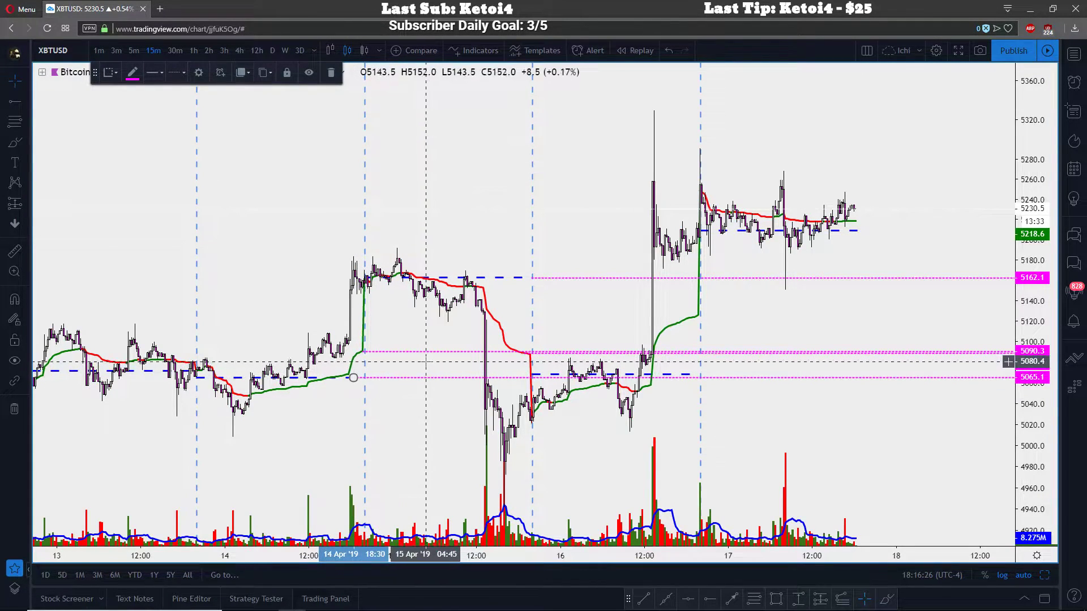
key("Escape")
Add magenta levels at about 5080.1 and 5072.6
mouse_move(267, 265)
left_mouse_down()
mouse_move(313, 250)
mouse_move(339, 262)
left_mouse_up()
left_click(332, 356)
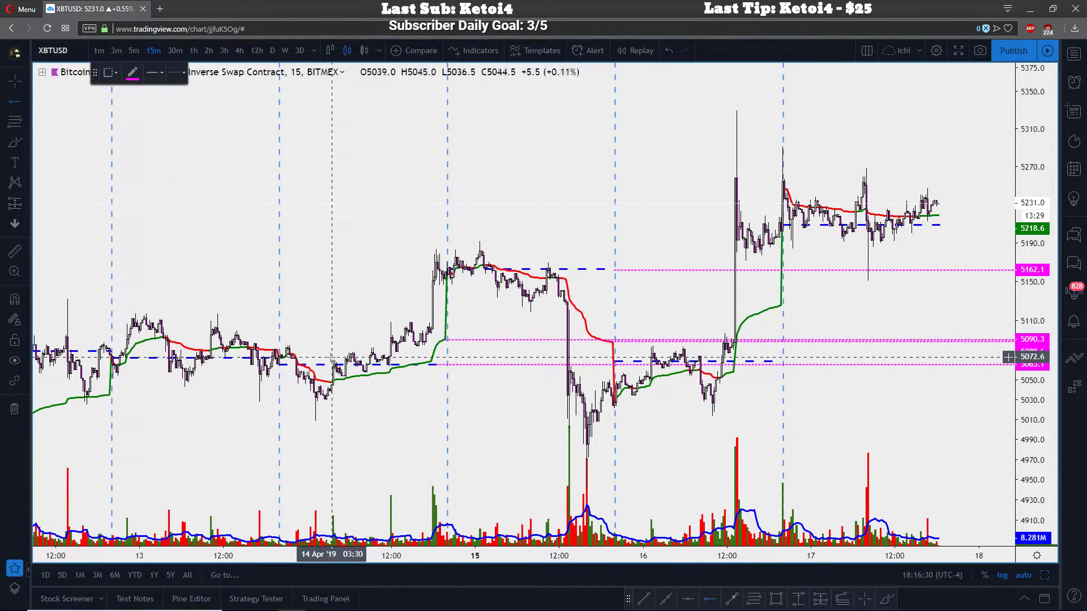
left_click(278, 350)
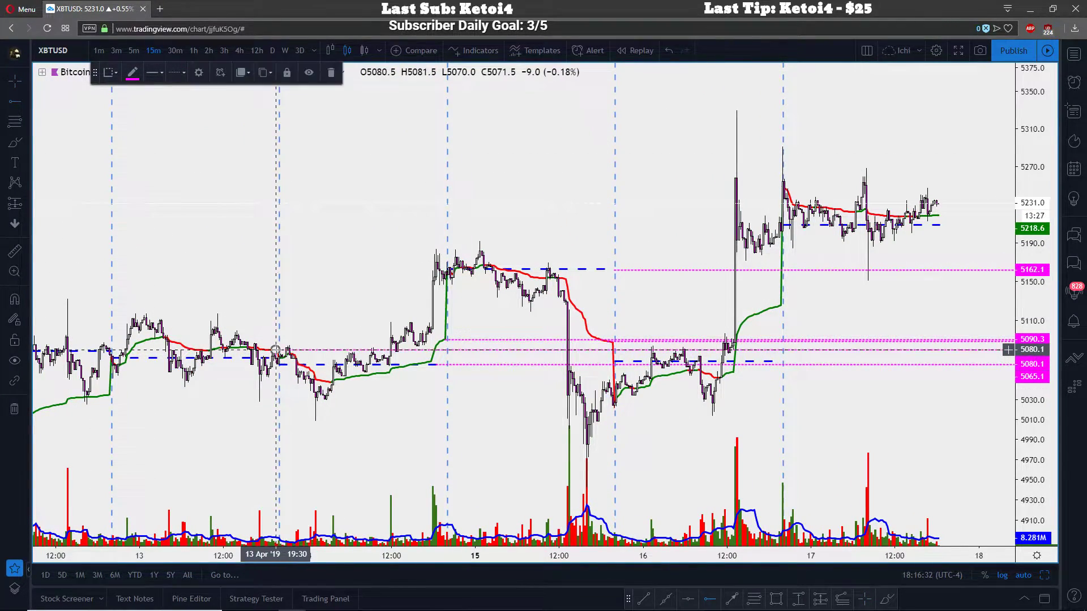
left_click(15, 102)
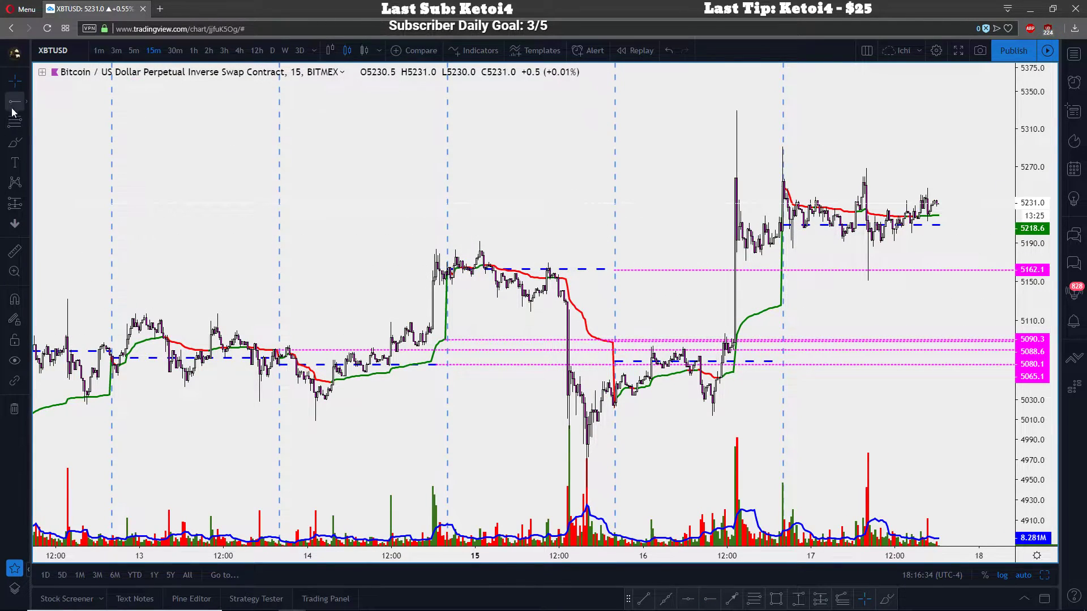
left_click(266, 357)
left_click_drag(384, 254, 352, 255)
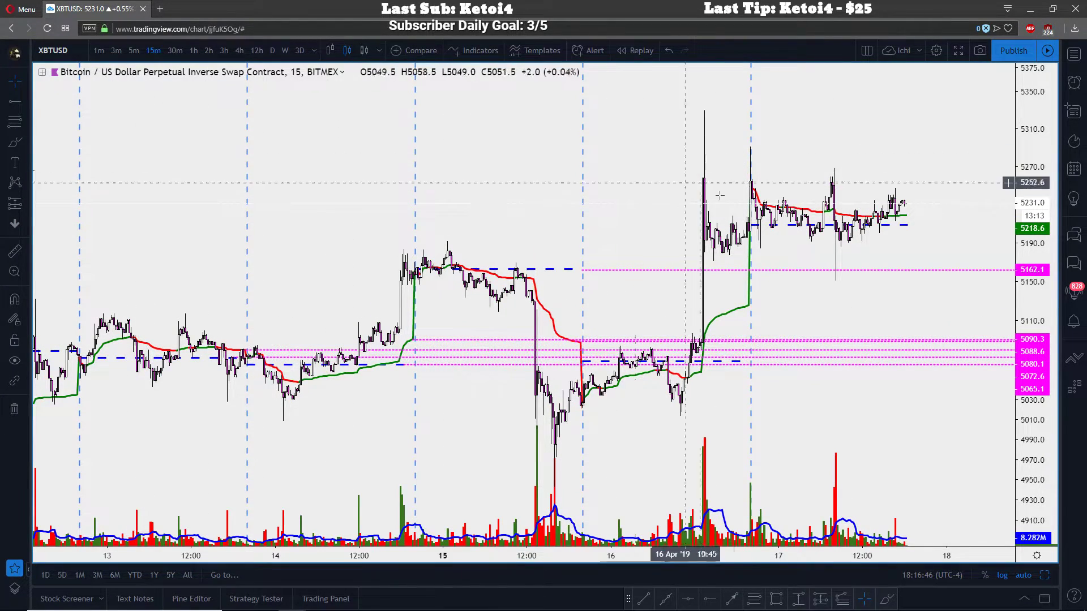
scroll(772, 340, "up", 2)
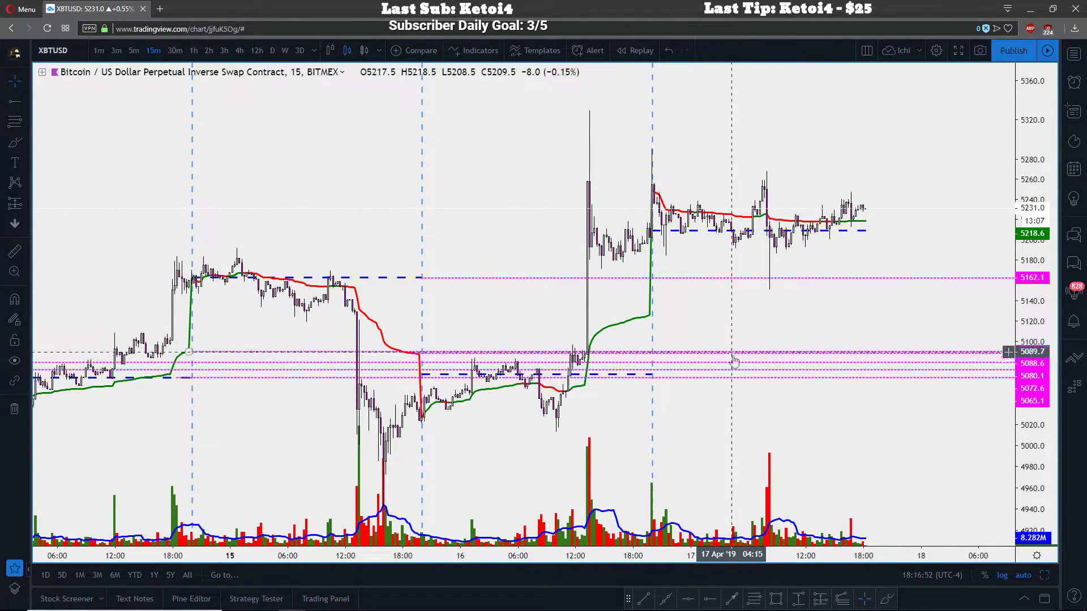
Draw a freehand ellipse around the magenta level cluster ahead of the latest candles, undoing trial strokes
left_click(15, 143)
left_click_drag(765, 345, 844, 354)
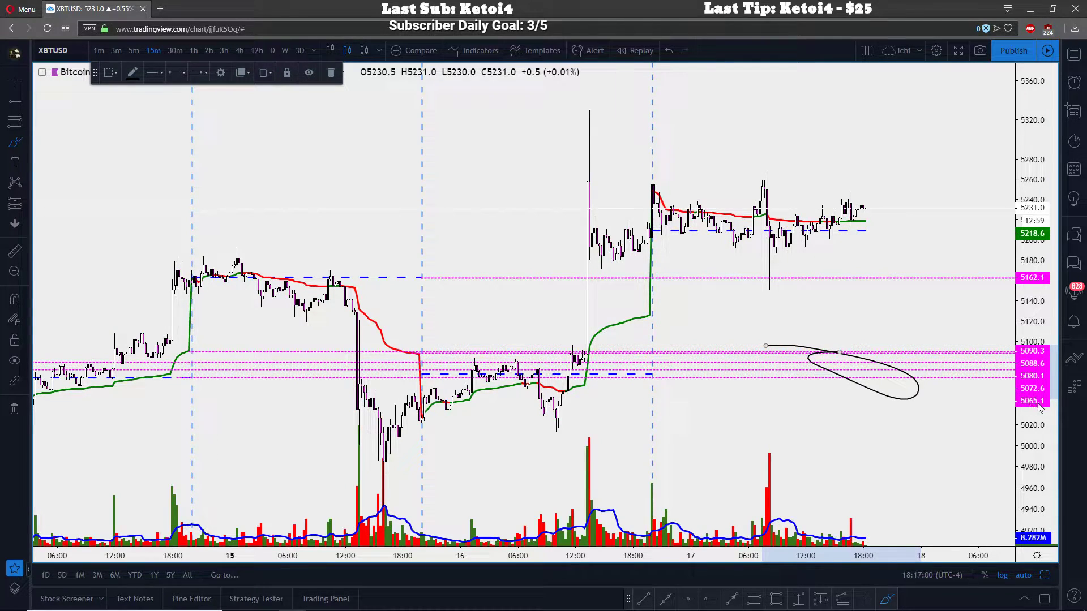
key("ctrl+z")
left_click_drag(864, 209, 900, 390)
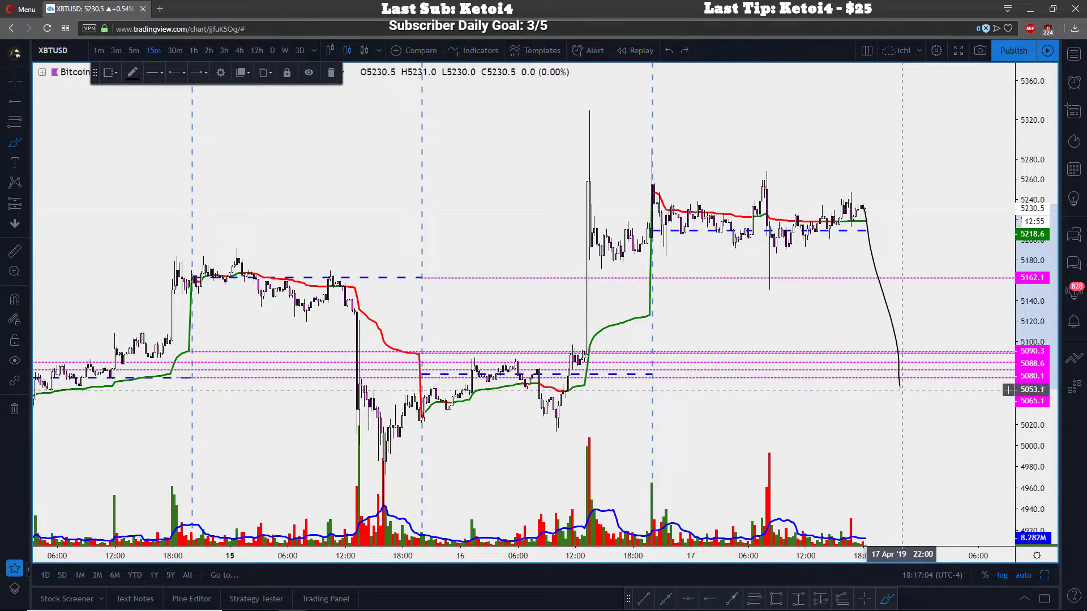
left_click_drag(860, 320, 859, 341)
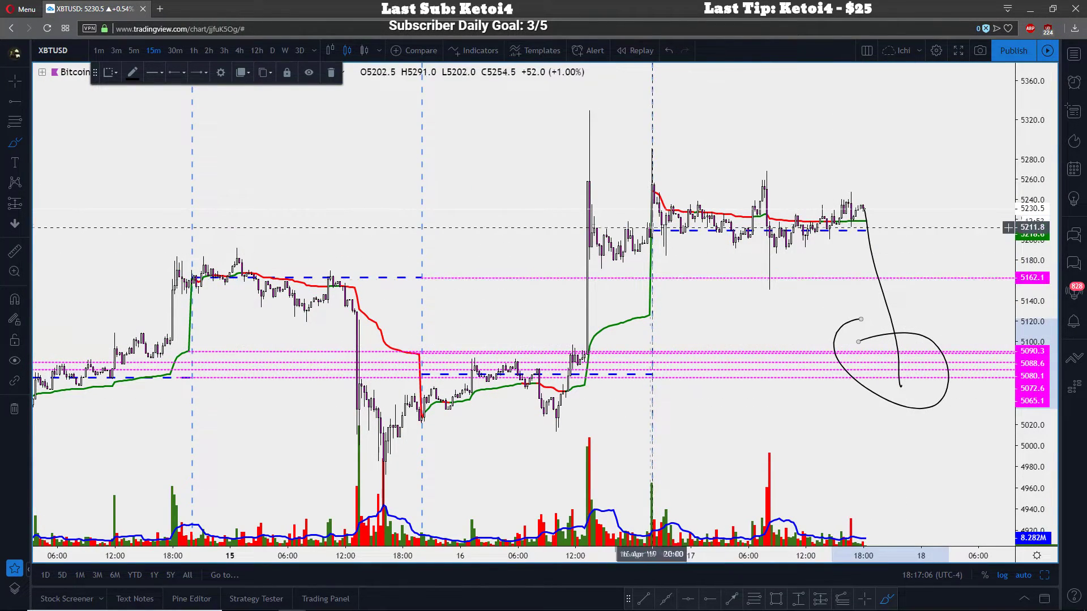
key("ctrl+z")
key("ctrl+z")
scroll(679, 119, "down", 5)
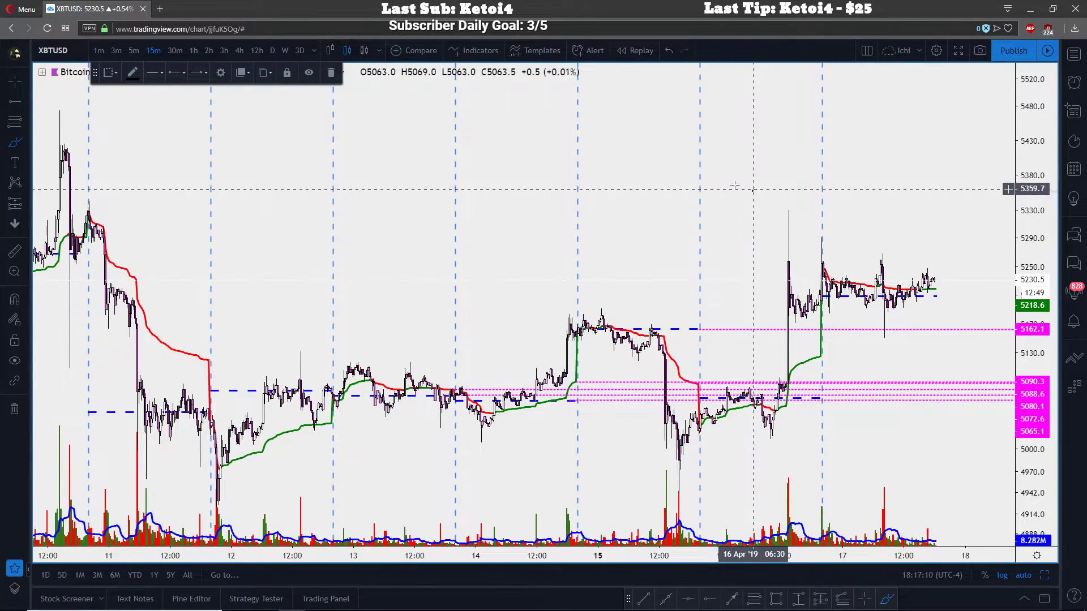
left_click_drag(502, 155, 393, 187)
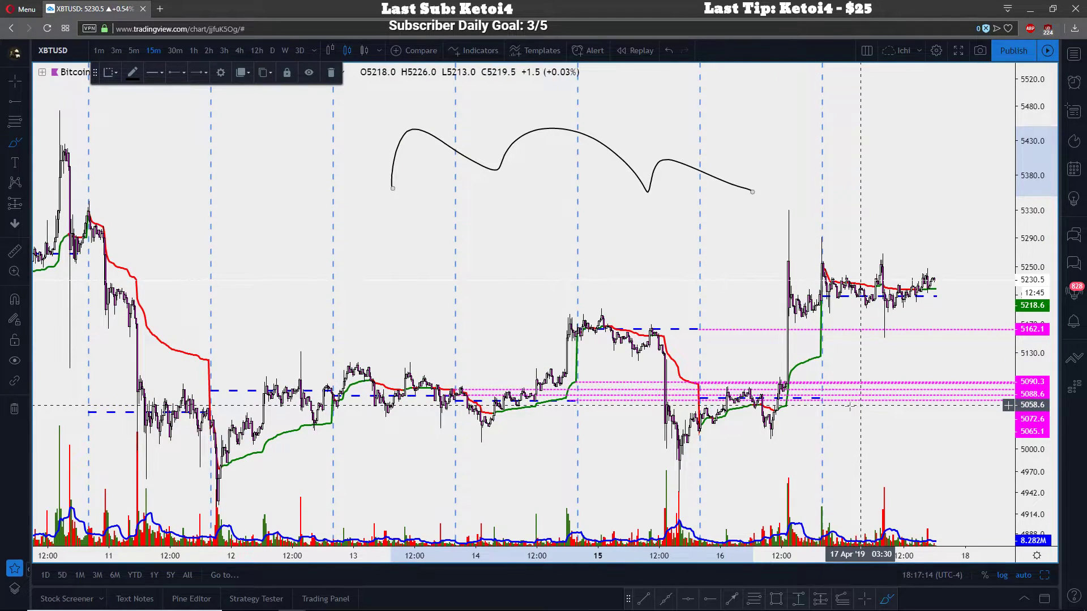
mouse_move(953, 379)
left_mouse_down()
mouse_move(983, 396)
mouse_move(944, 380)
left_mouse_up()
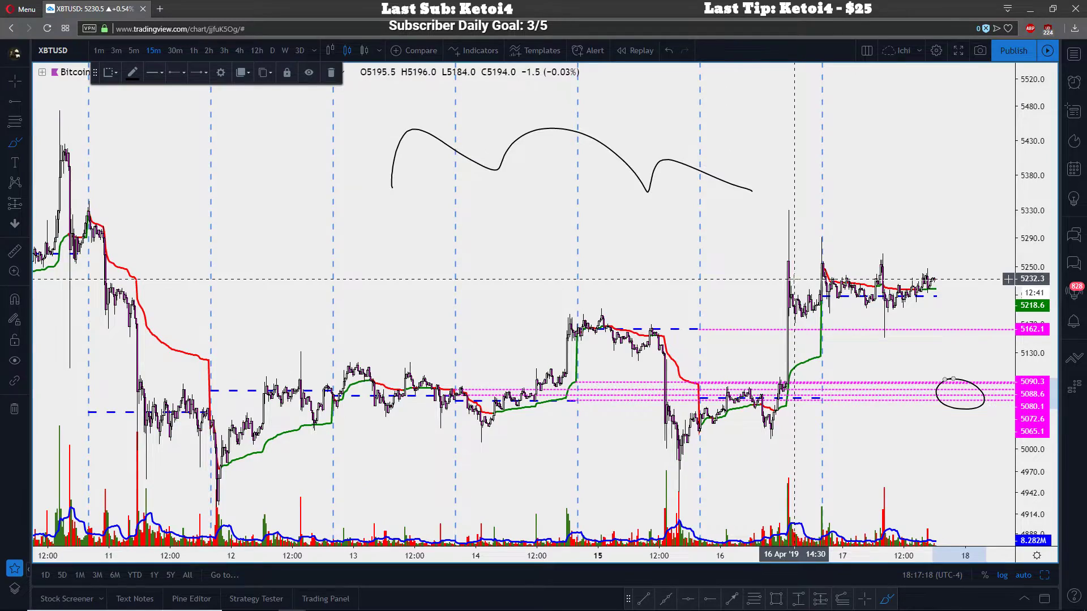
scroll(795, 279, "up", 3)
Undo the circle on the 14–15 April peak, return to the cross pointer and delete the old freehand curve
left_click_drag(450, 206, 464, 209)
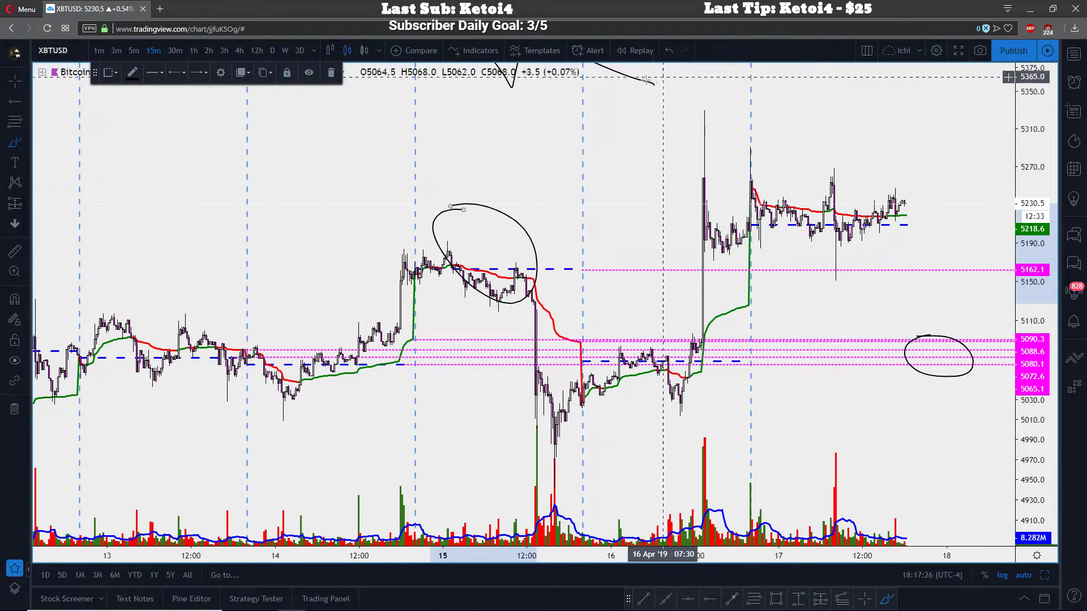
left_click(672, 51)
left_click(672, 50)
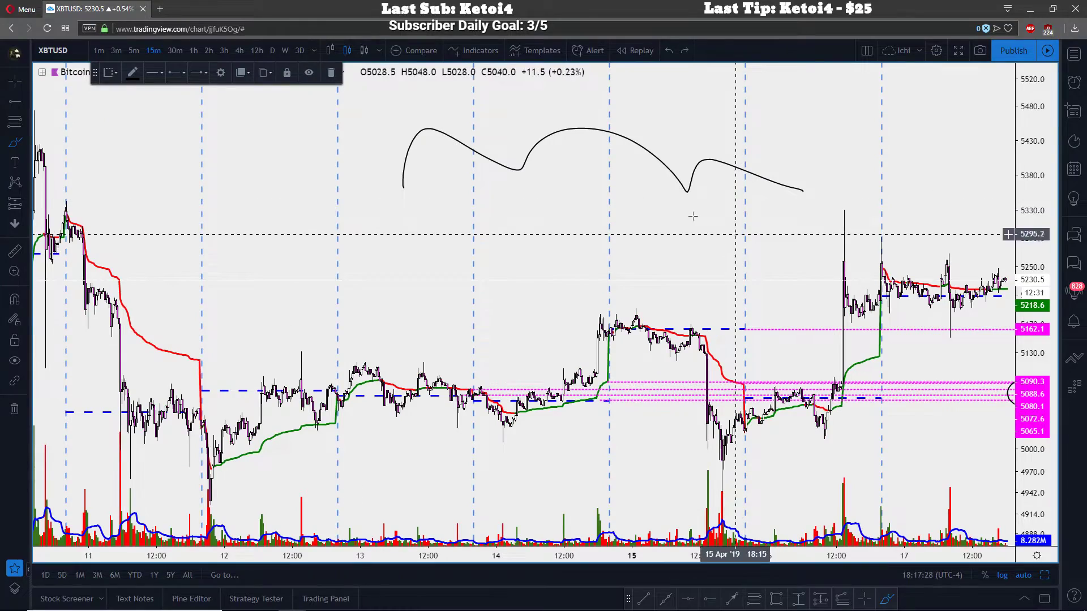
left_click(25, 81)
left_click(50, 81)
left_click(589, 130)
key("Delete")
scroll(1009, 223, "up", 5)
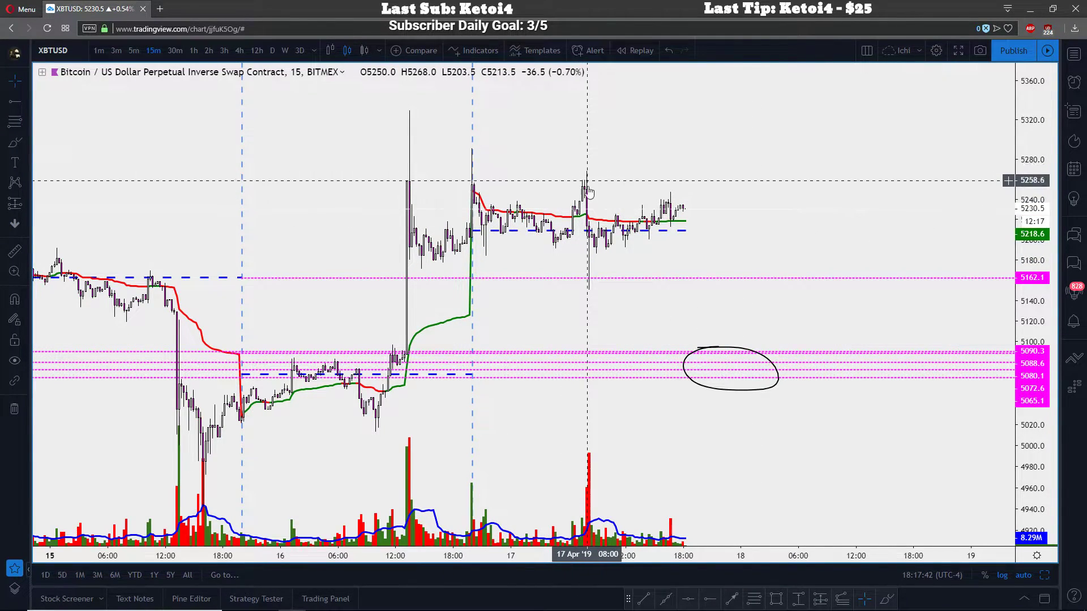
Place a new magenta ray and settle it at 5153.2 under the 5162.1 line
scroll(417, 287, "left", 5)
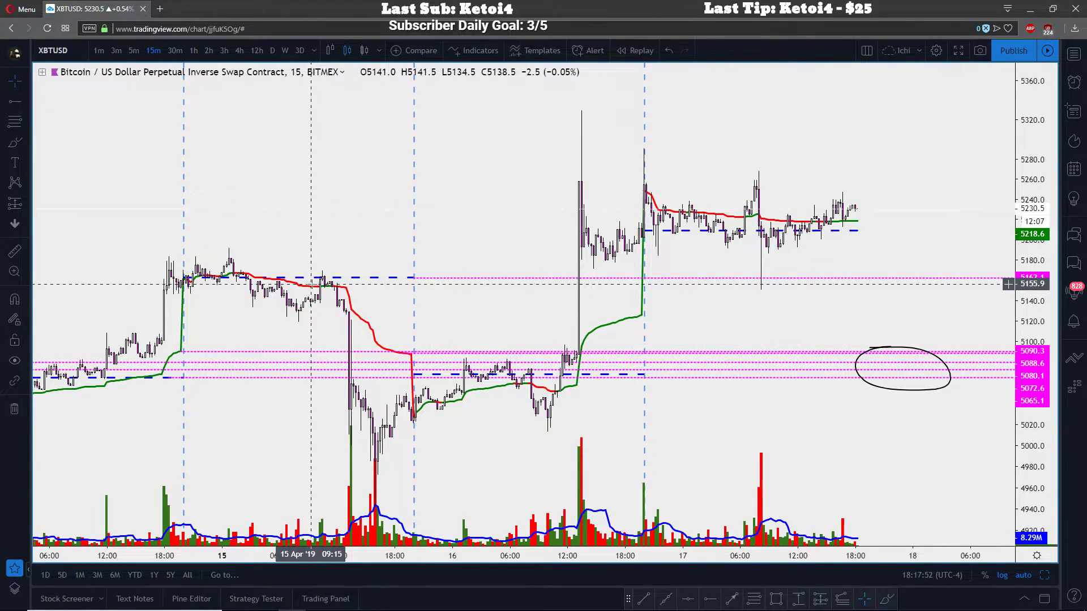
left_click(294, 277)
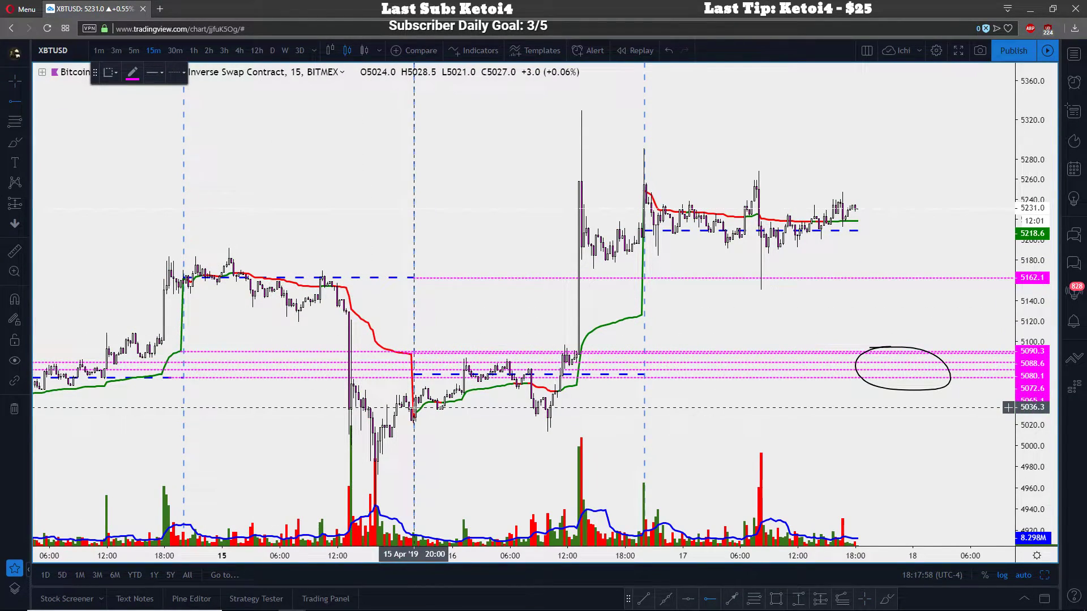
left_click(342, 287)
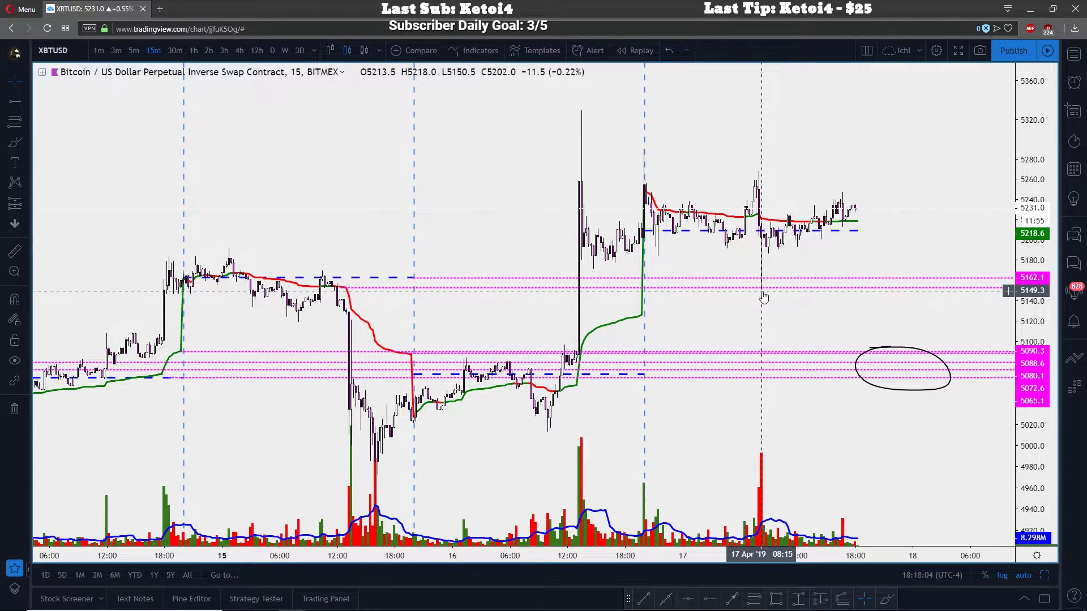
left_click_drag(343, 288, 344, 169)
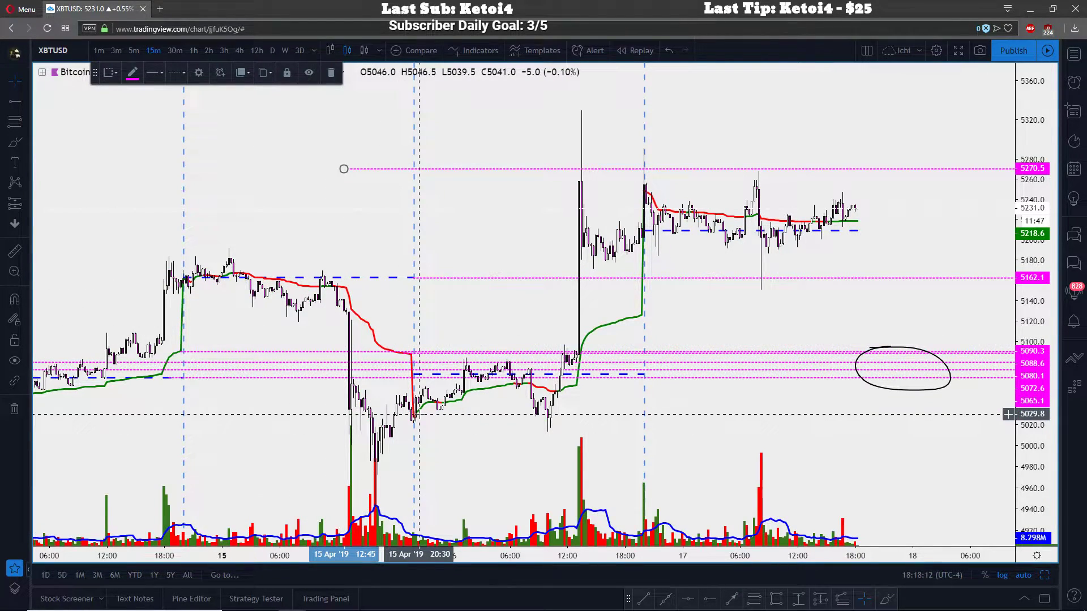
scroll(368, 368, "up", 3)
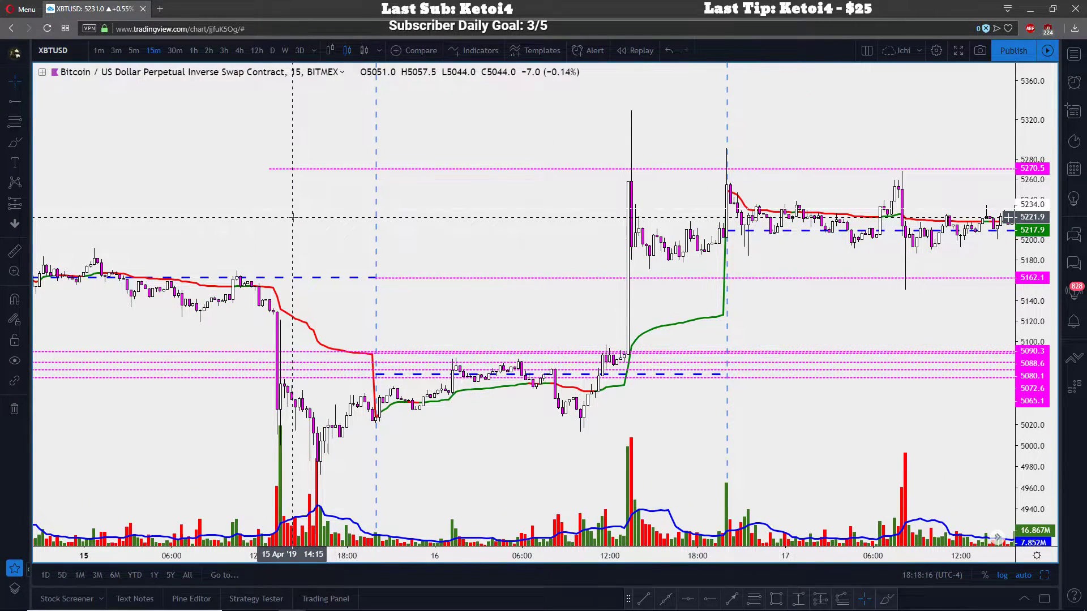
scroll(292, 217, "down", 1)
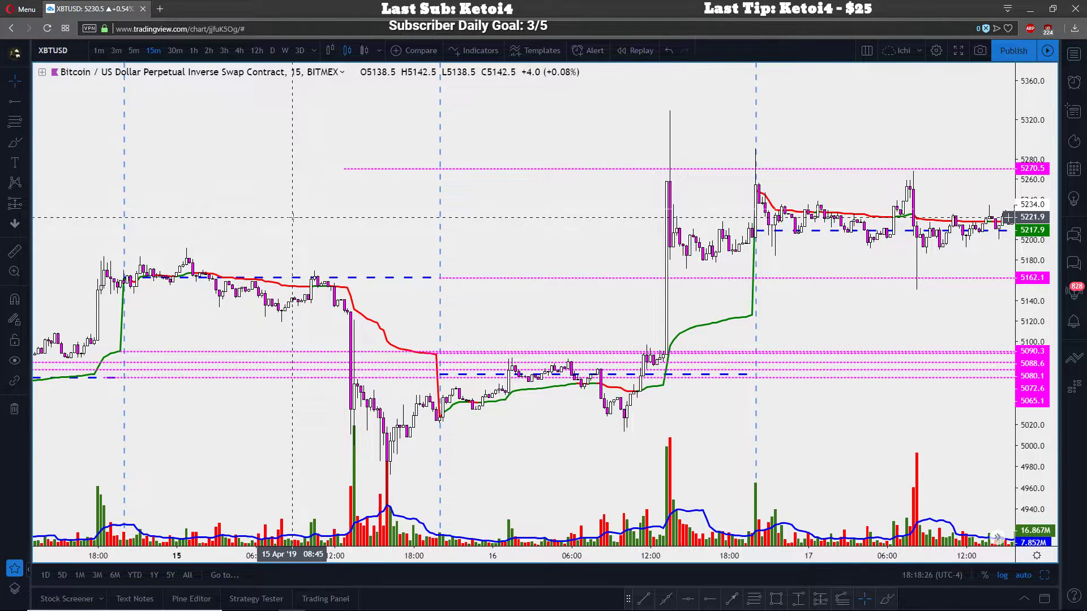
left_click_drag(346, 169, 347, 288)
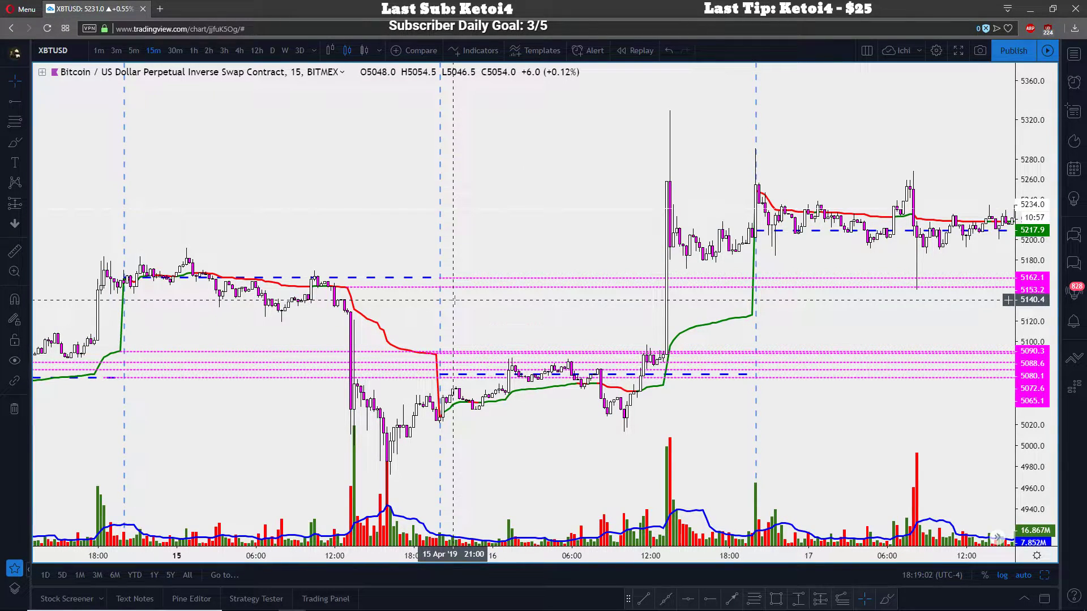
Re-enable Volume Profile on the VPSV Style tab to show each session's histogram
left_click(476, 279)
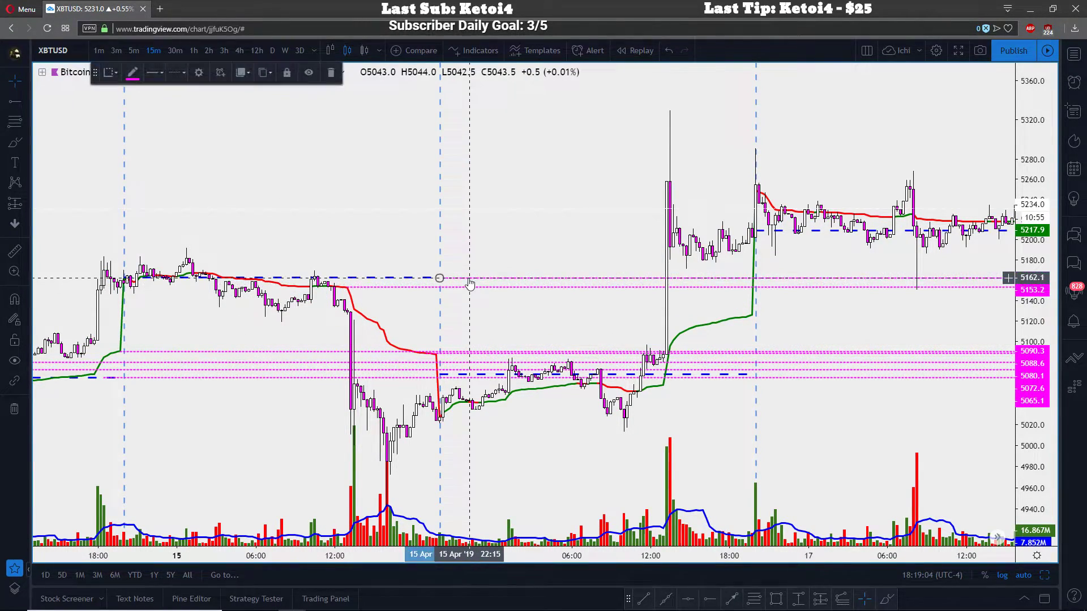
left_click(457, 155)
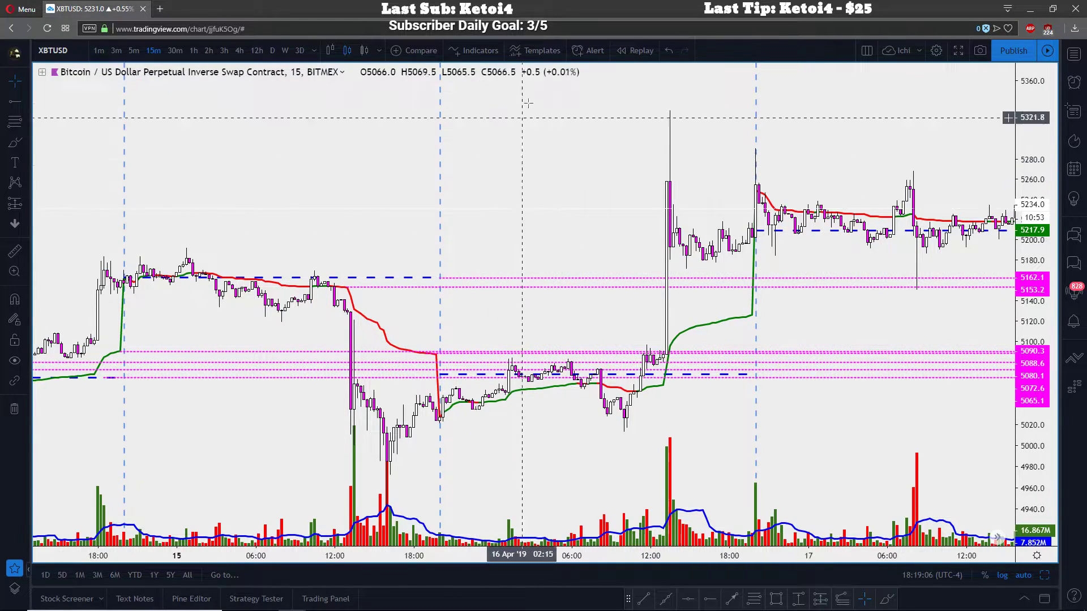
double_click(388, 279)
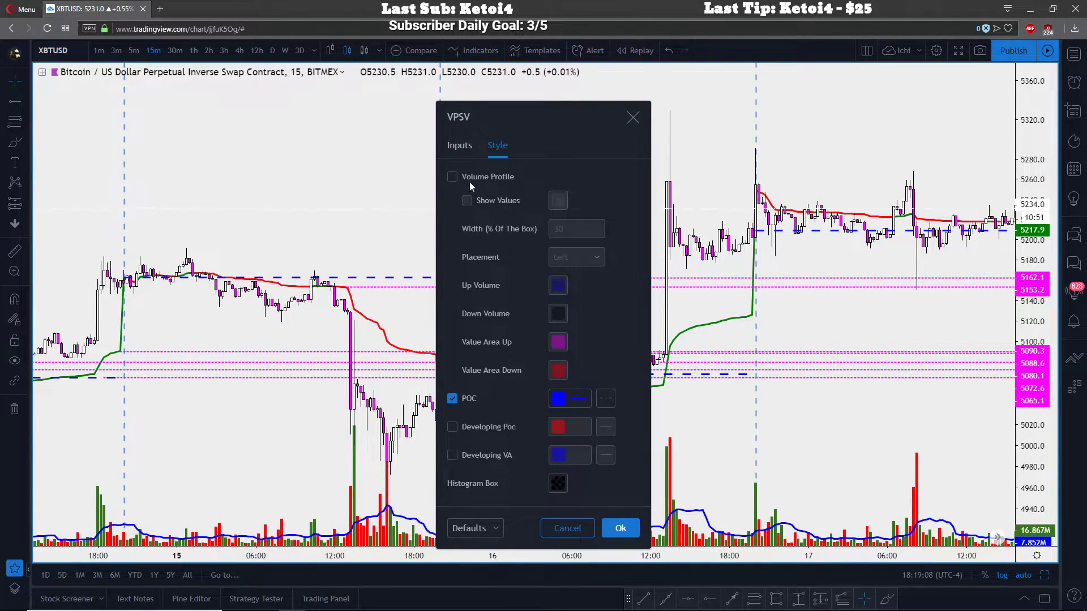
left_click(452, 176)
left_click(632, 530)
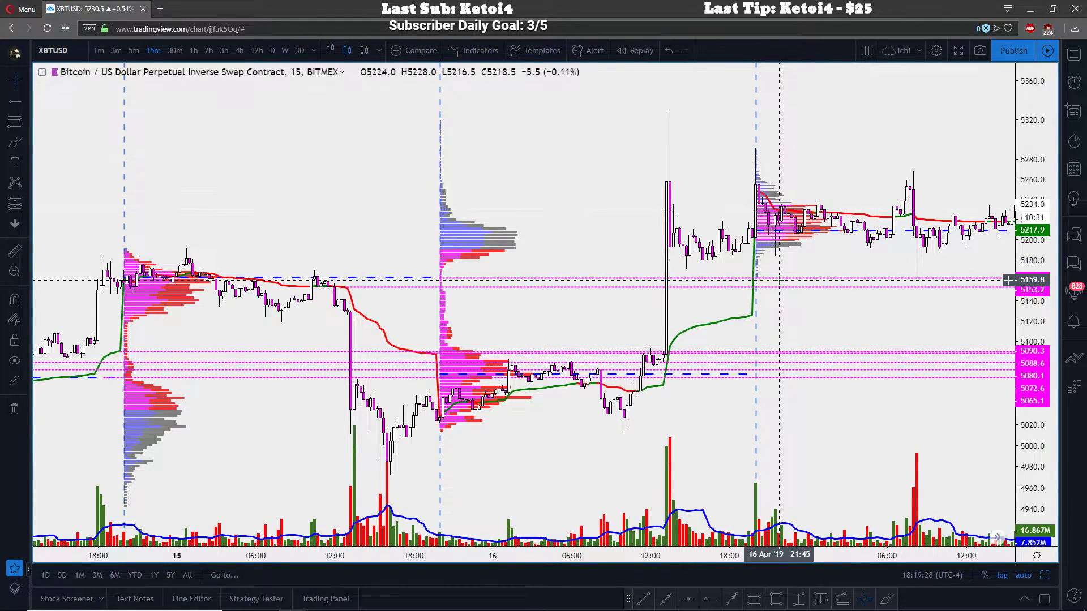
Scroll the chart to the latest bars, leaving empty space out to 19 April
scroll(544, 175, "right", 3)
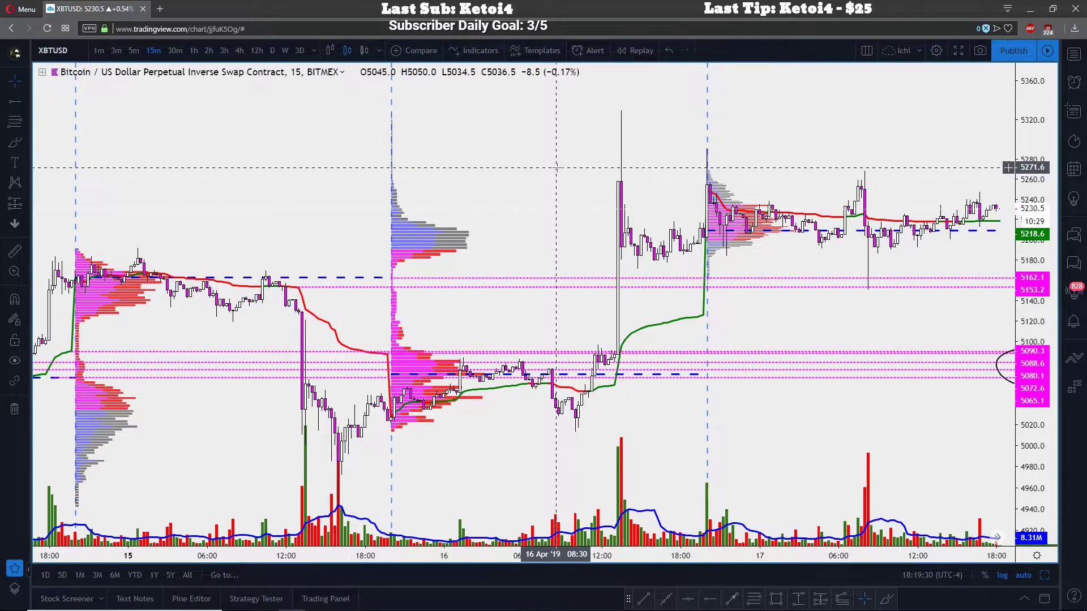
scroll(554, 167, "right", 5)
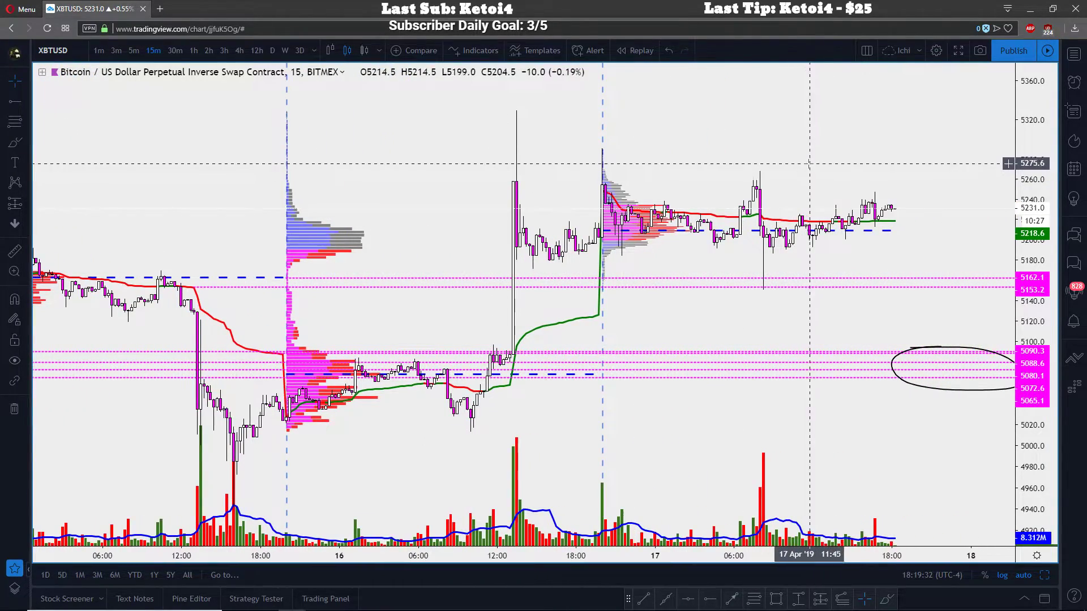
scroll(814, 163, "down", 5)
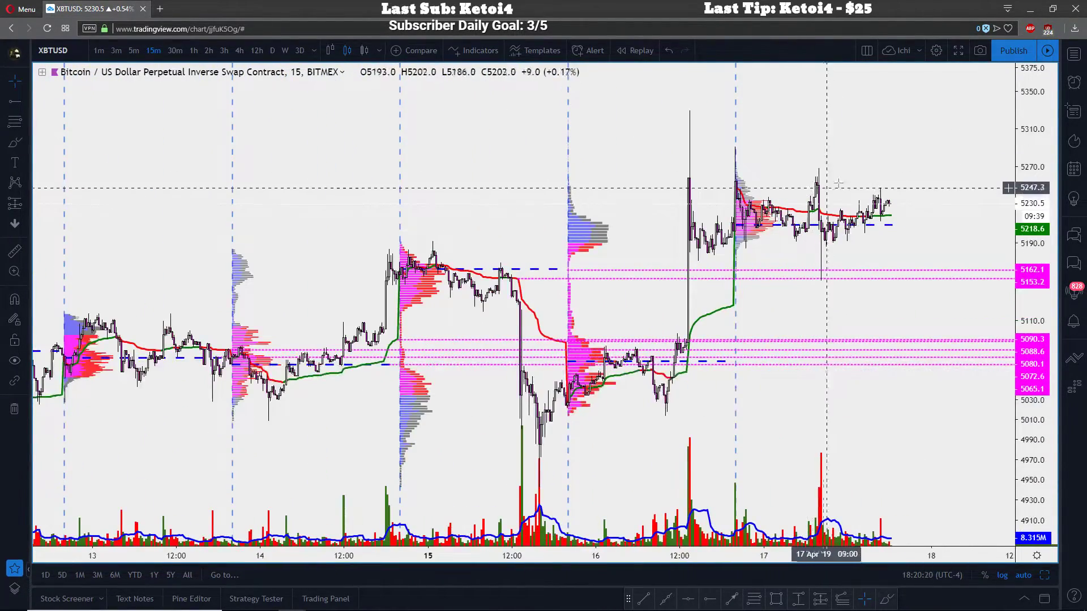
scroll(839, 160, "up", 3)
scroll(793, 156, "right", 3)
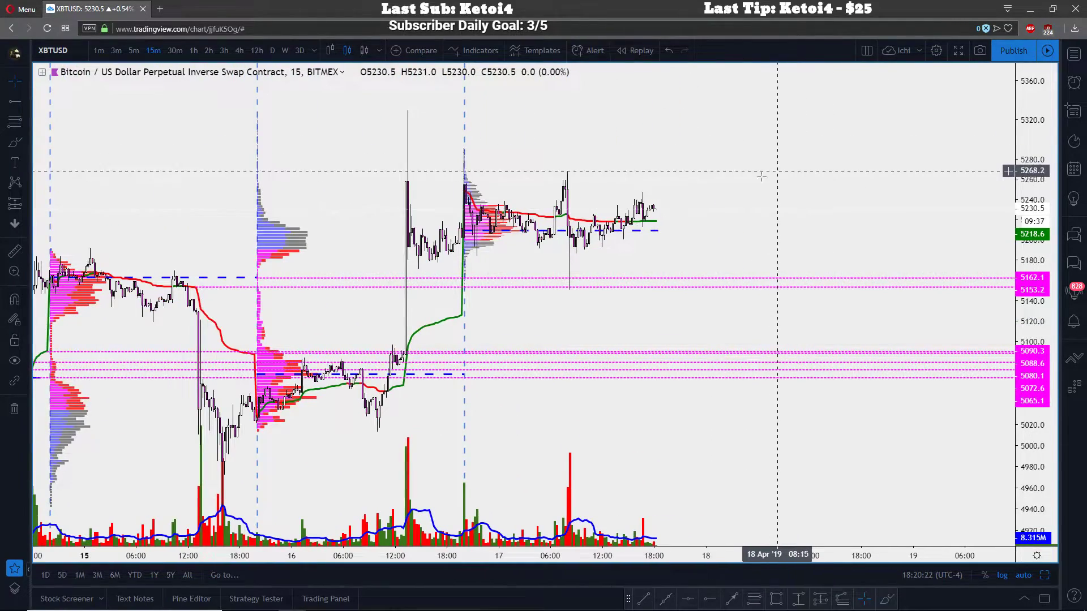
scroll(715, 171, "left", 2)
scroll(679, 204, "up", 1)
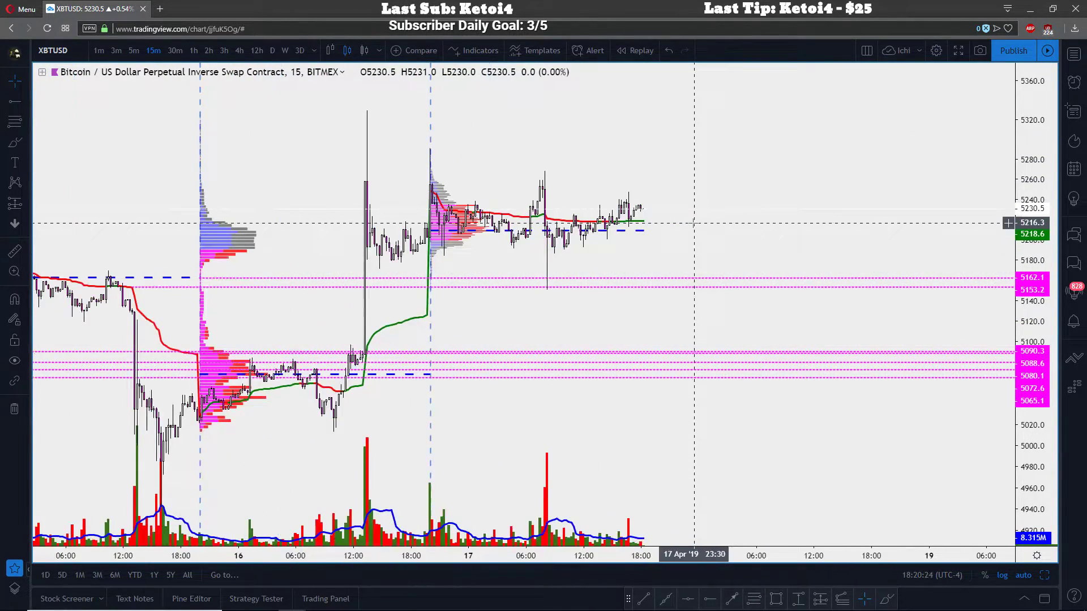
Place magenta horizontal lines at 5208.4 and 5219.1 just under the current price
left_click(15, 102)
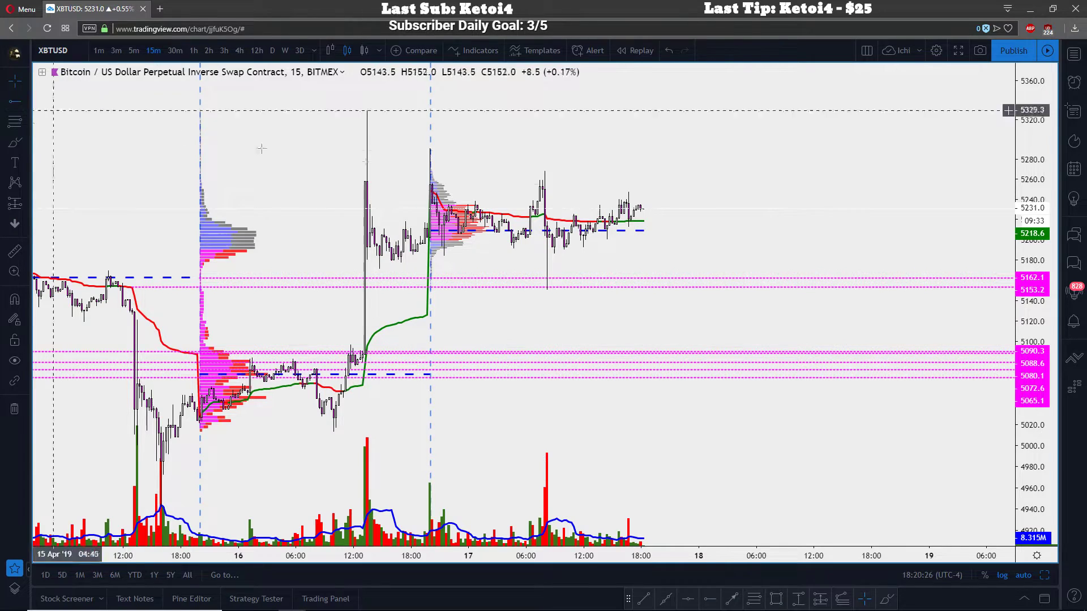
left_click(645, 230)
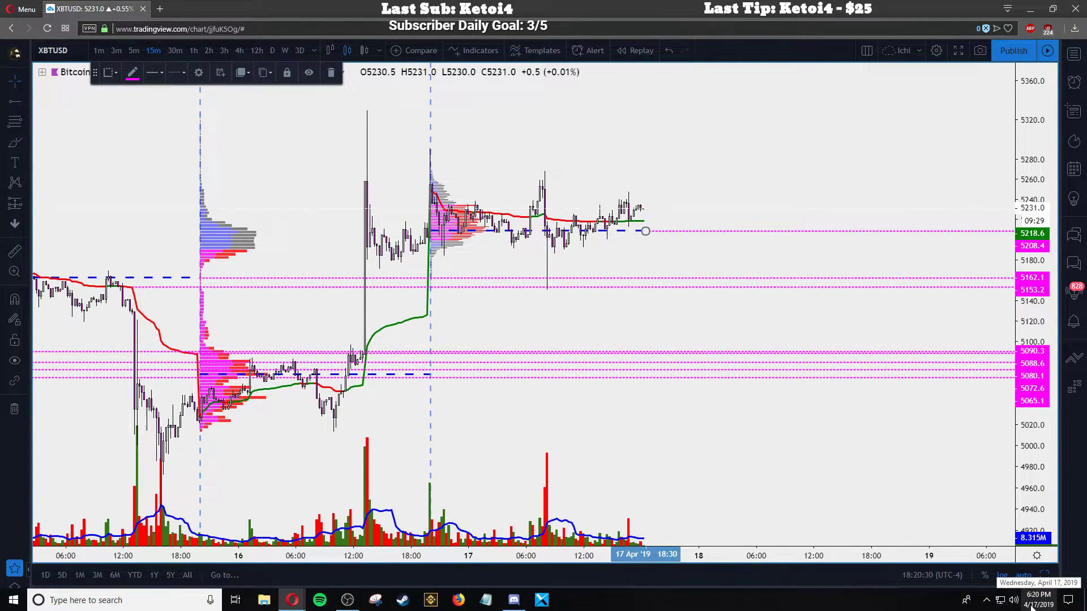
left_click(741, 176)
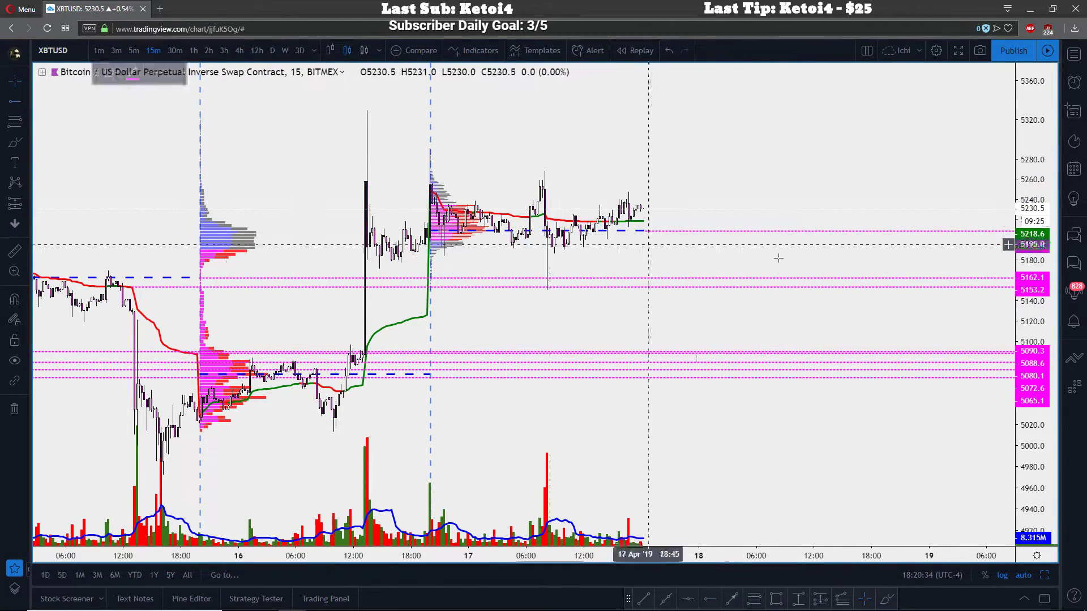
left_click(644, 221)
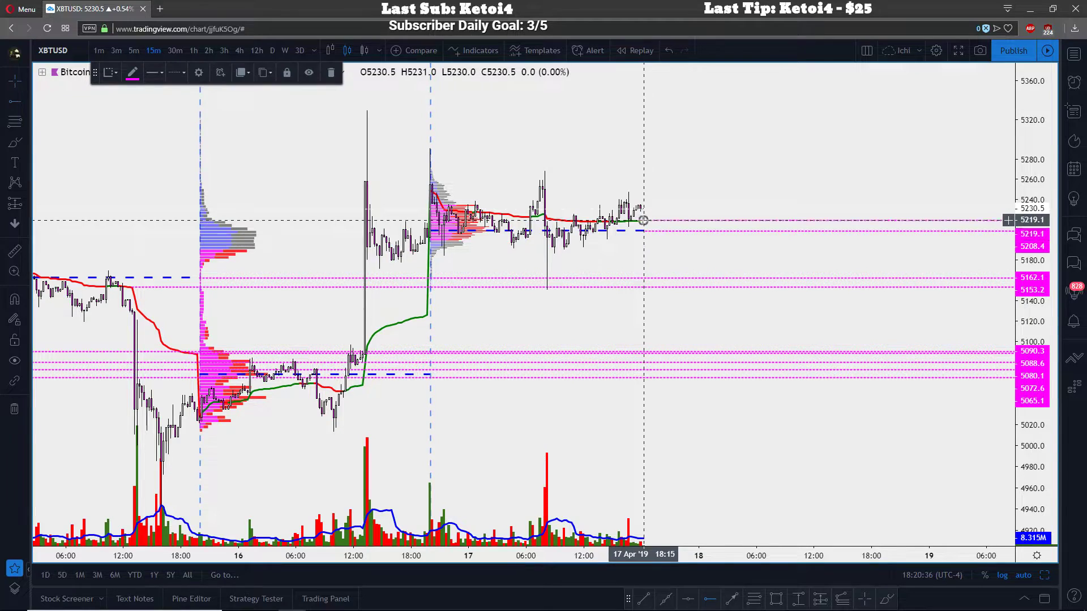
left_click(716, 223)
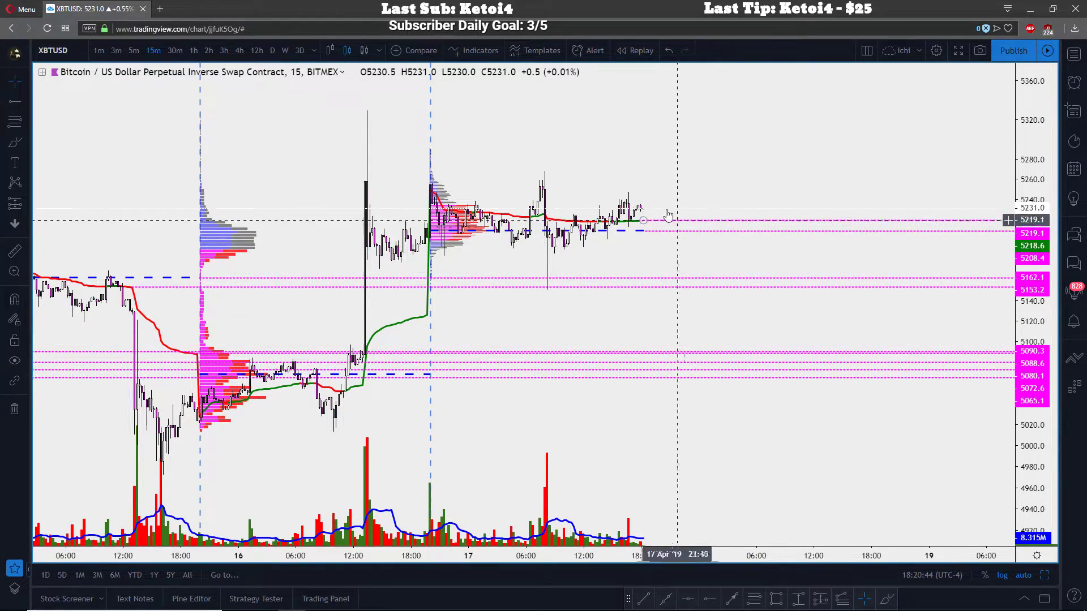
Pick the freehand Brush, then sketch and undo a projected path and an ellipse
left_click_drag(701, 184, 693, 183)
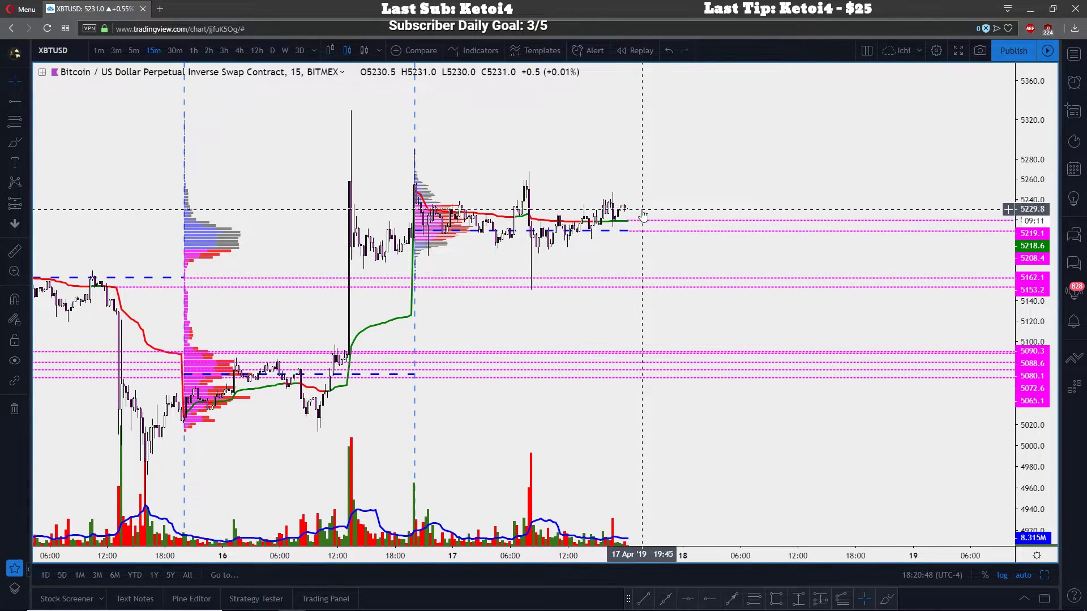
left_click(15, 142)
left_click(52, 144)
mouse_move(627, 207)
left_mouse_down()
mouse_move(696, 231)
mouse_move(831, 115)
left_mouse_up()
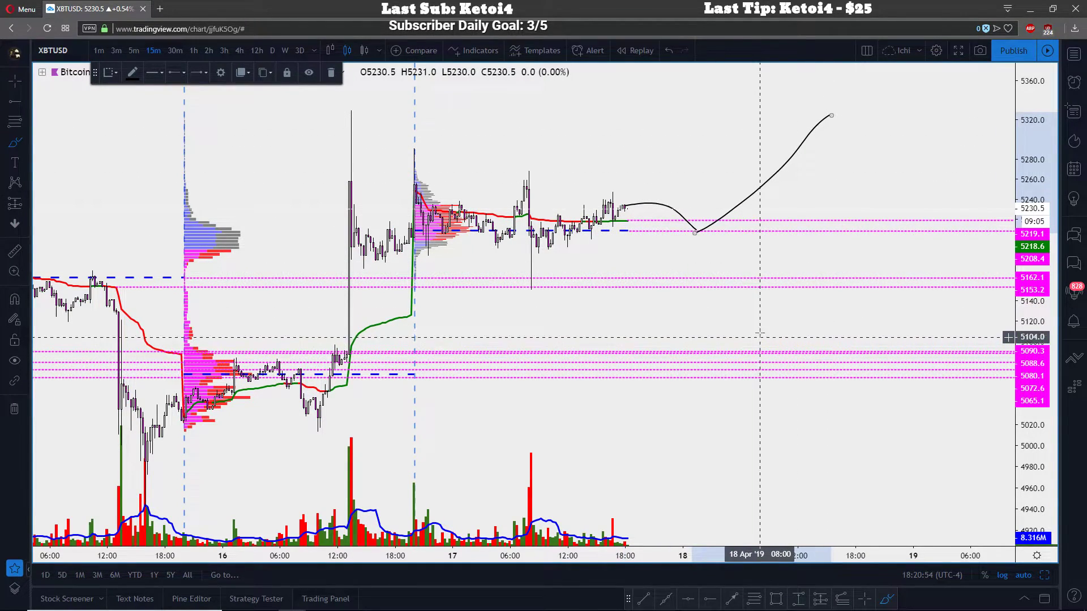
key("ctrl+z")
key("ctrl+z")
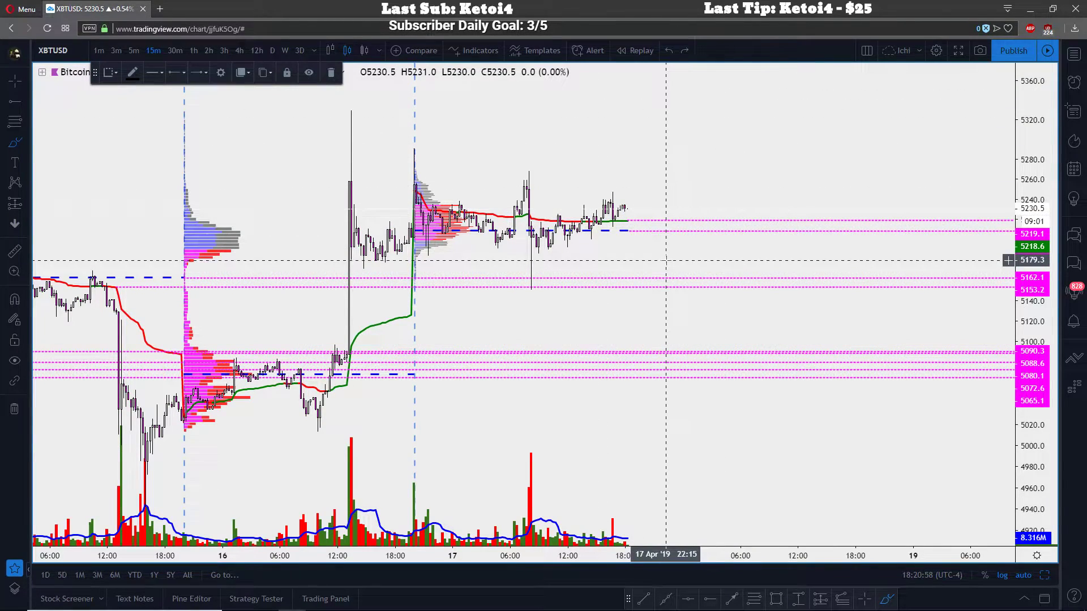
mouse_move(408, 153)
left_mouse_down()
mouse_move(697, 206)
mouse_move(391, 215)
mouse_move(438, 175)
left_mouse_up()
left_click(669, 50)
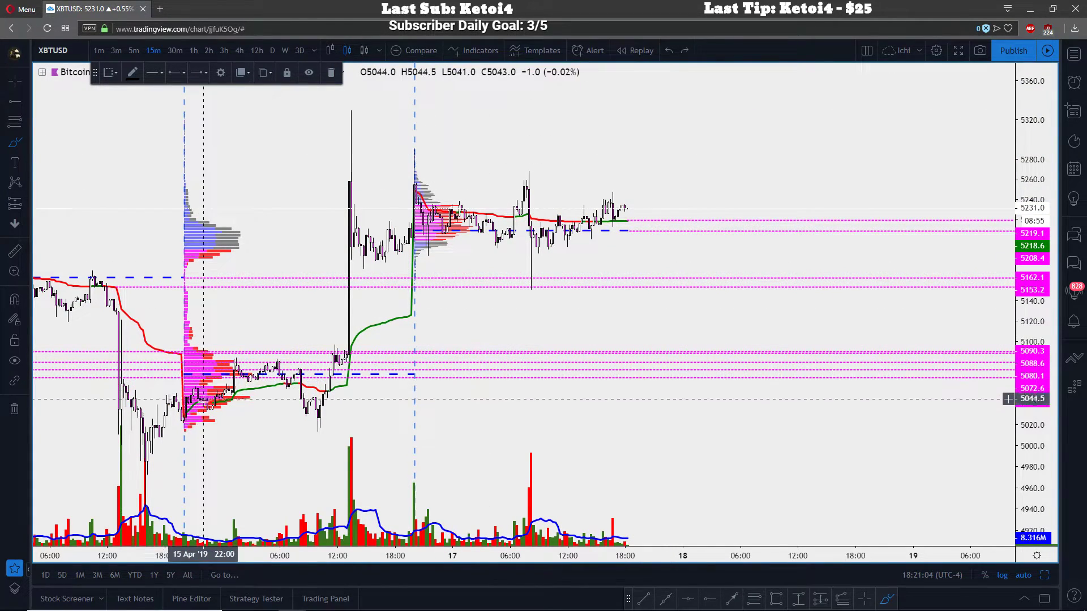
Sketch range boundaries and an ellipse around the recent candles, then undo them all
left_click_drag(213, 434, 416, 210)
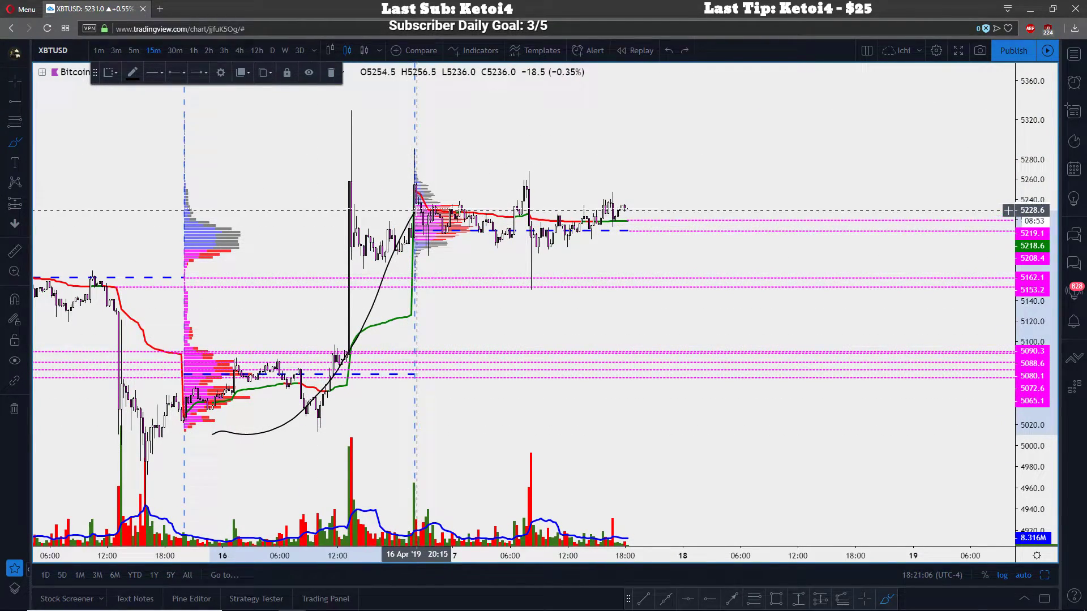
left_click_drag(302, 267, 672, 251)
left_click_drag(318, 180, 688, 181)
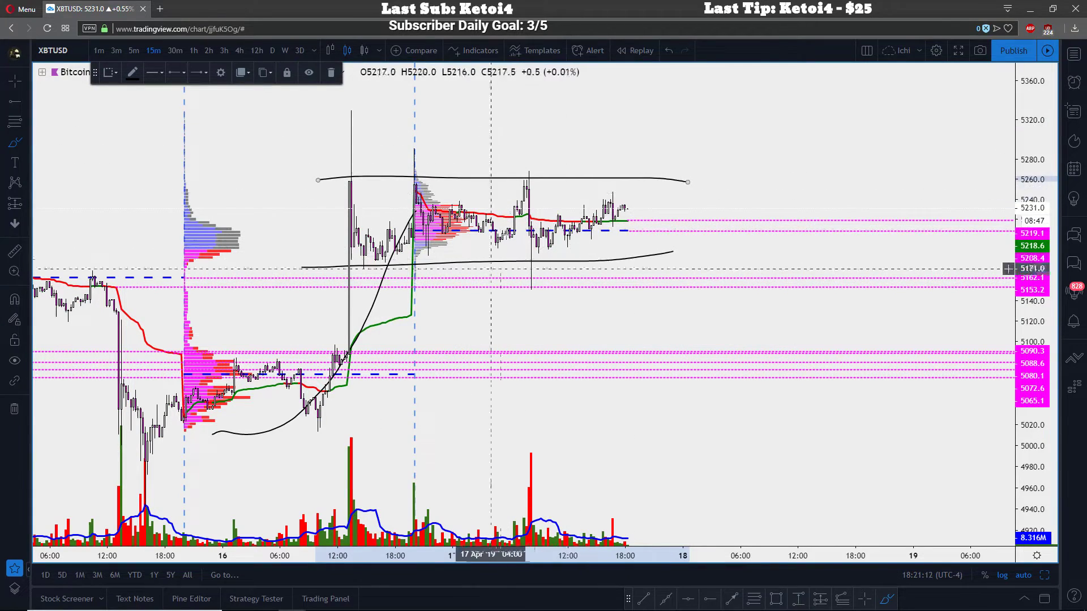
left_click(669, 50)
left_click(669, 51)
left_click(668, 51)
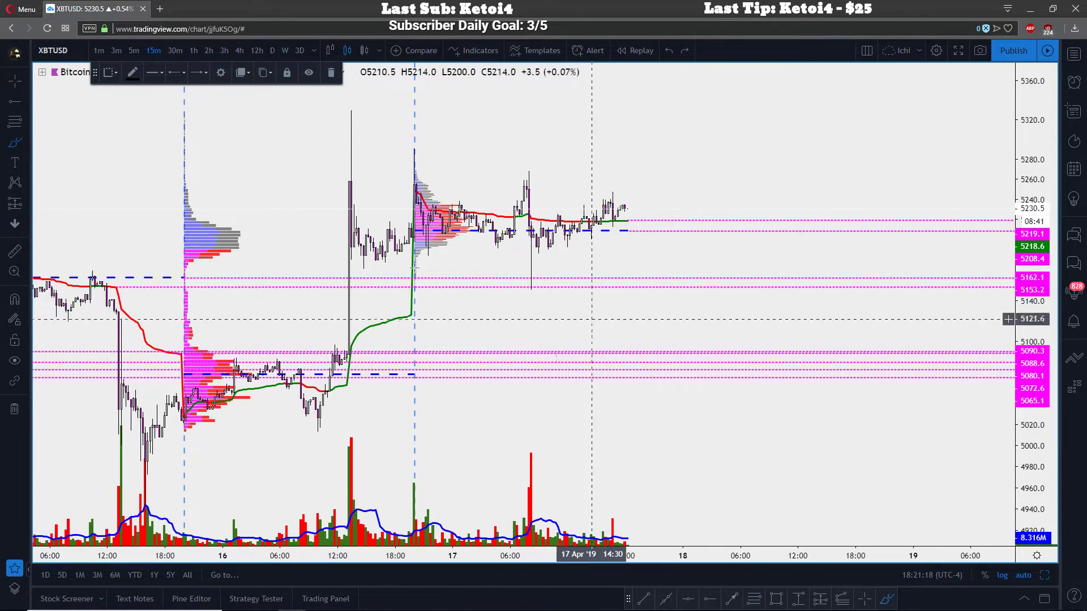
mouse_move(335, 171)
left_mouse_down()
mouse_move(461, 161)
mouse_move(340, 189)
left_mouse_up()
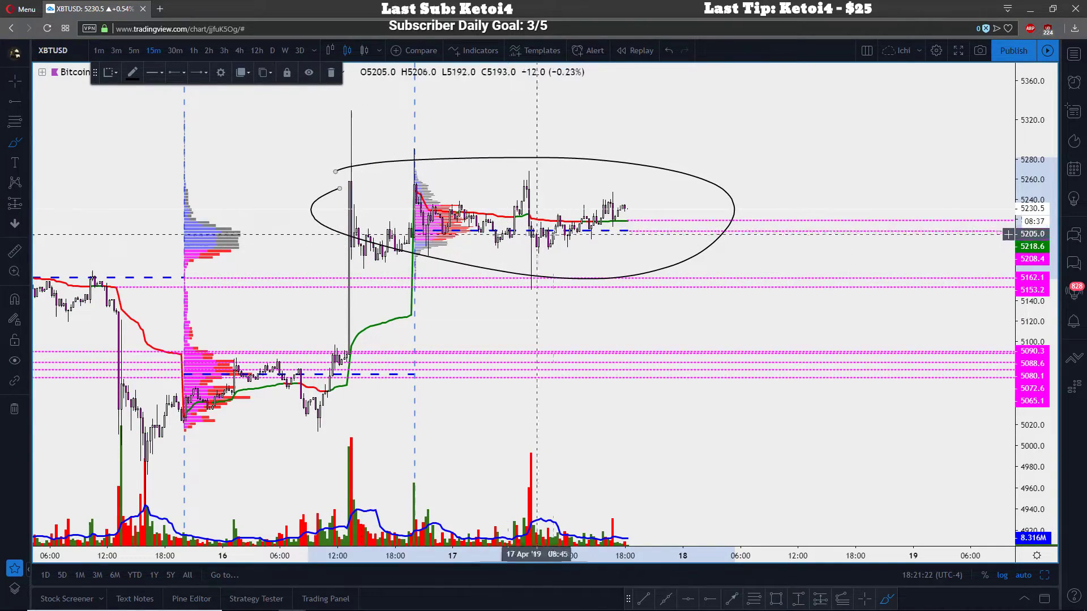
left_click(668, 50)
Circle the upper volume profile from 15 April, undoing a stray line
mouse_move(181, 184)
left_mouse_down()
mouse_move(261, 187)
mouse_move(169, 187)
left_mouse_up()
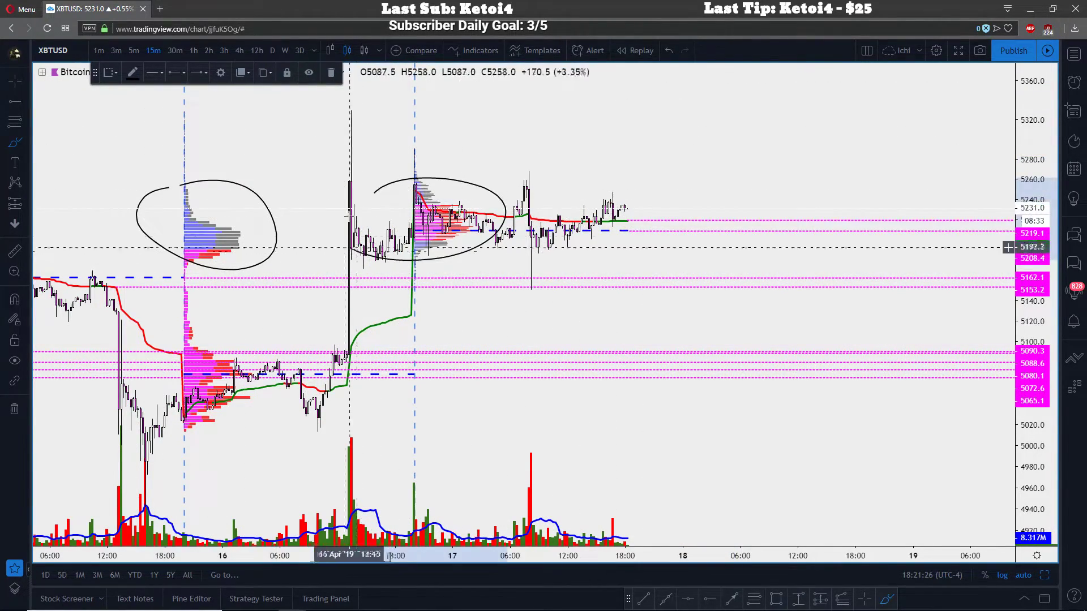
scroll(357, 250, "down", 5)
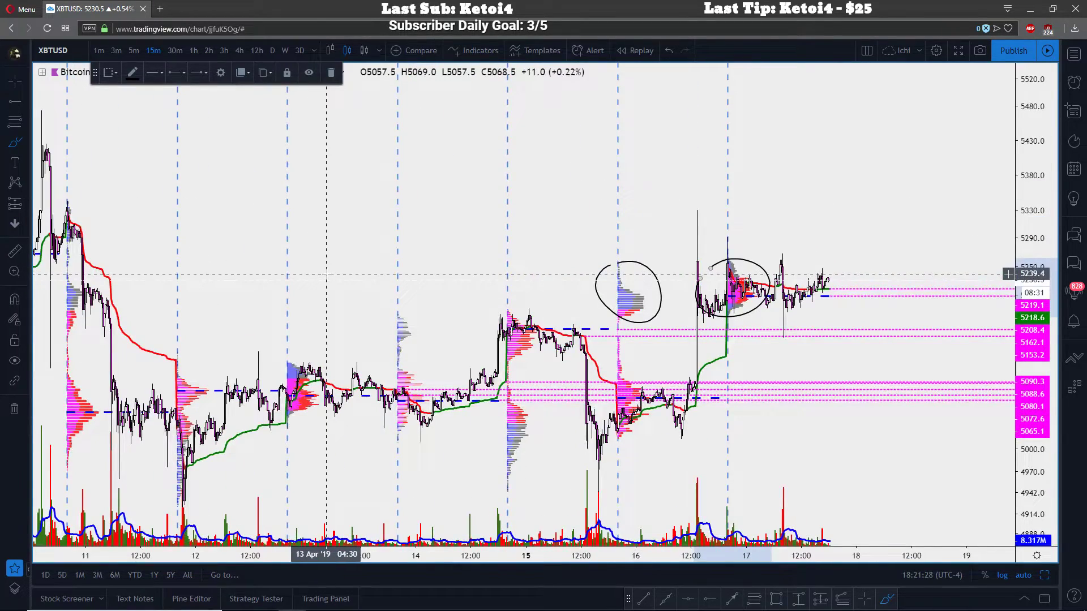
left_click_drag(546, 274, 221, 277)
left_click(668, 50)
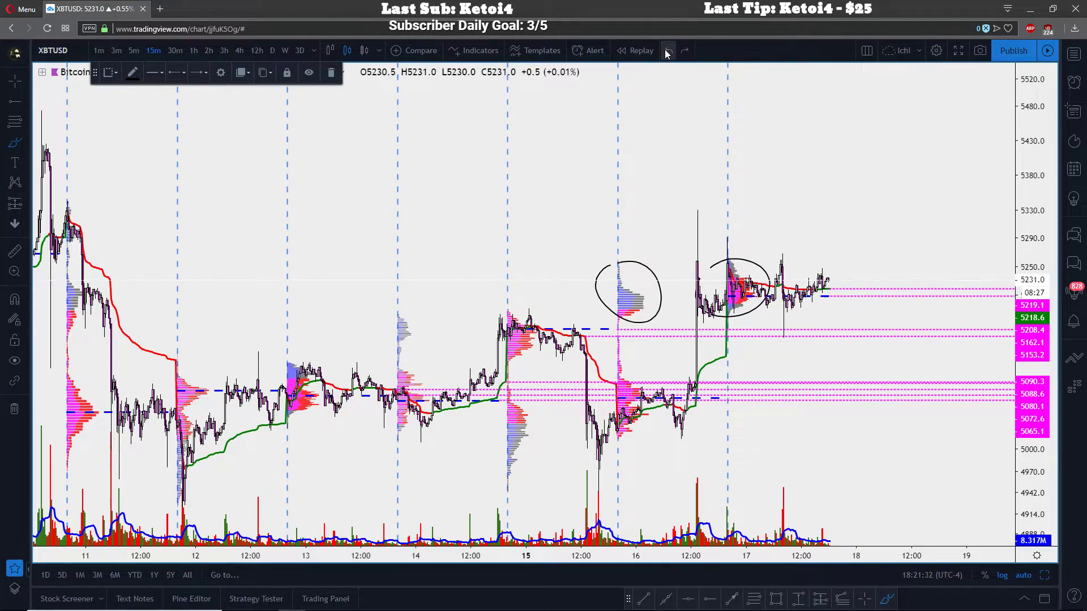
scroll(635, 117, "up", 5)
Stop brush drawing and delete both hand-drawn ellipses
key("Escape")
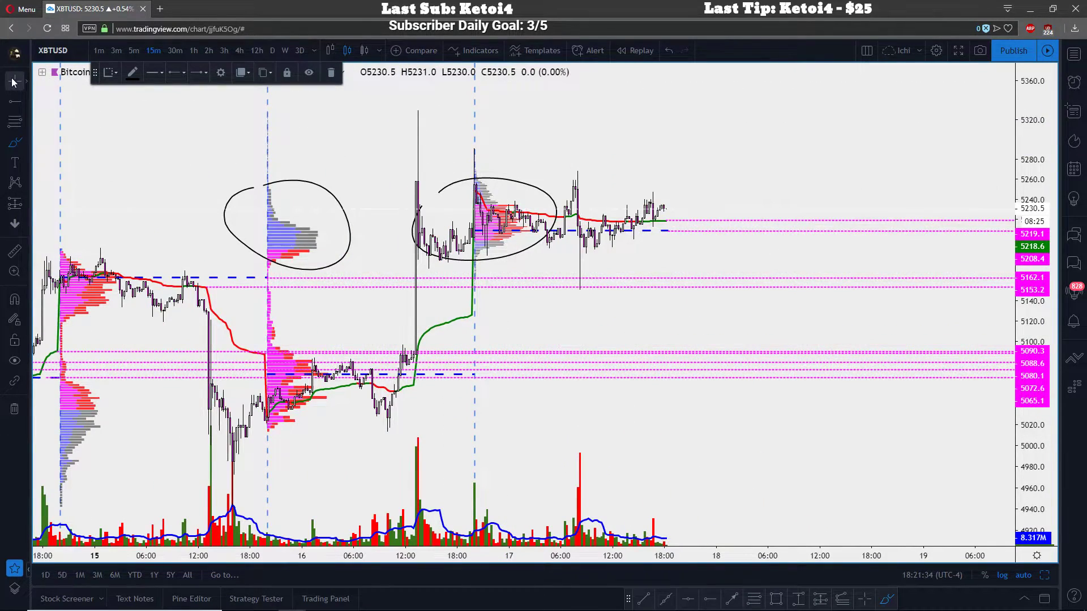
left_click(342, 212)
key("Delete")
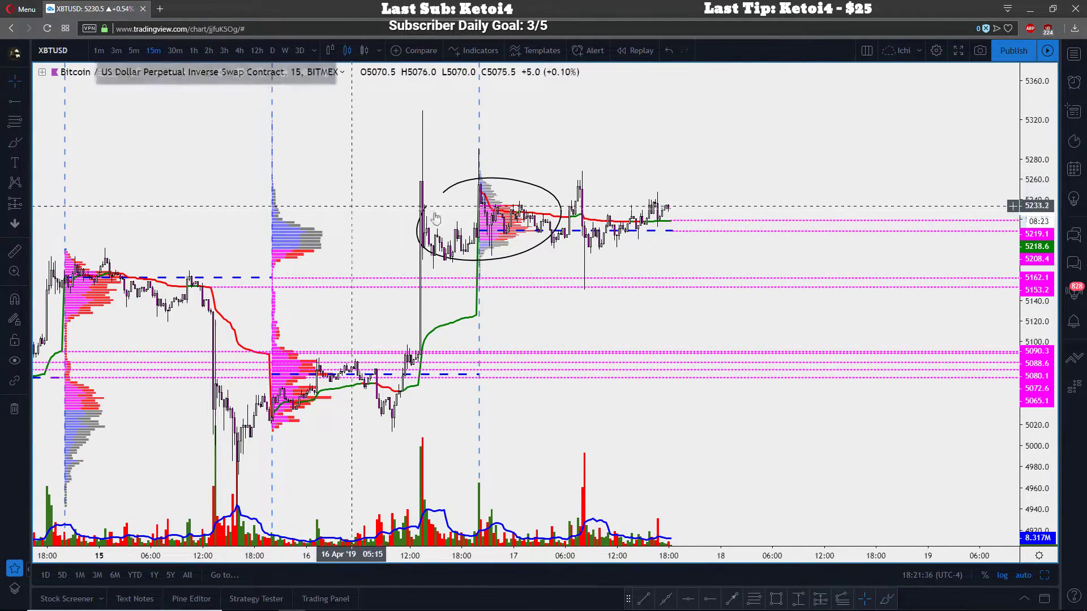
left_click(556, 212)
key("Delete")
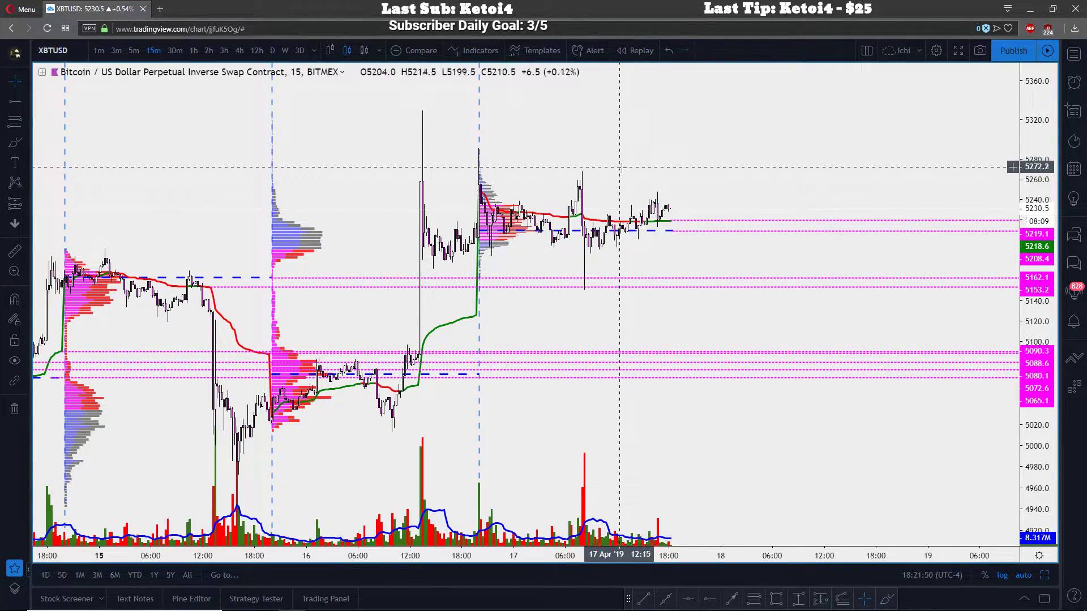
left_click_drag(627, 162, 619, 163)
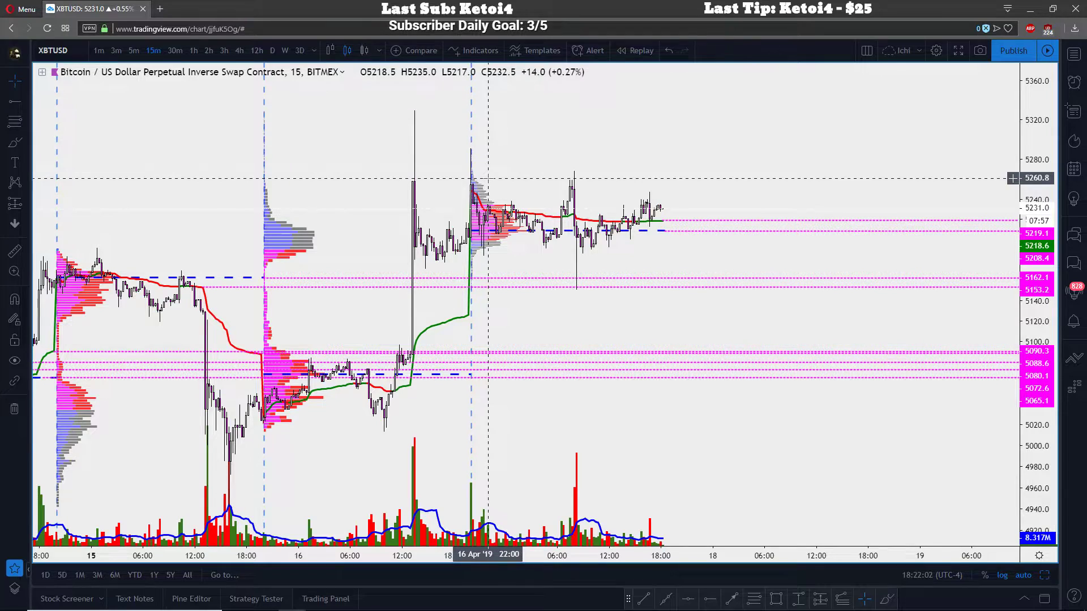
scroll(650, 187, "right", 3)
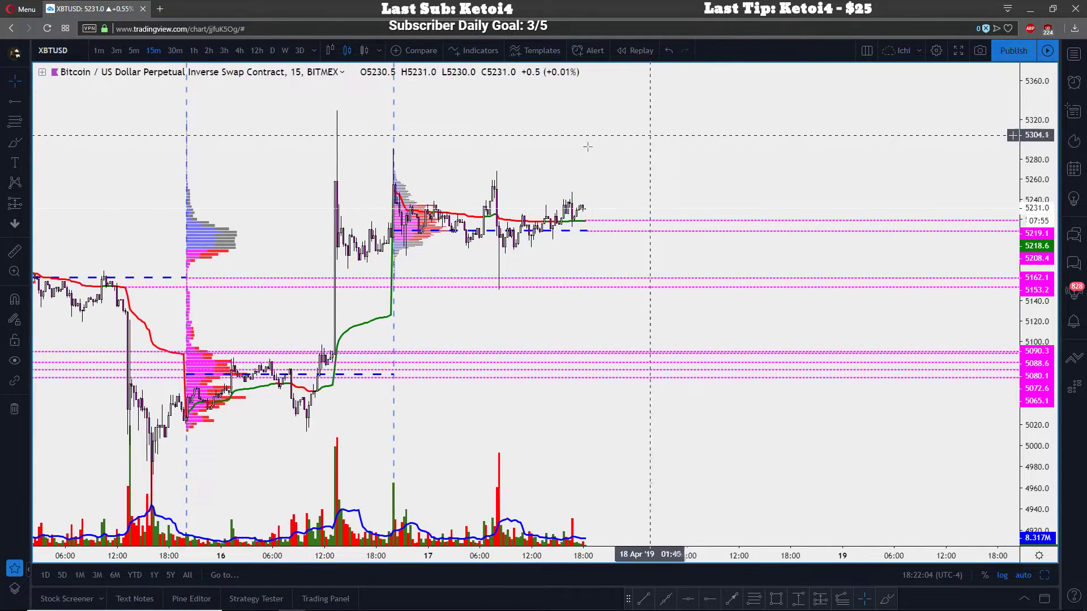
Sketch an ellipse and a wavy curve with the Brush, then undo both
left_click(14, 142)
left_click_drag(628, 213, 658, 203)
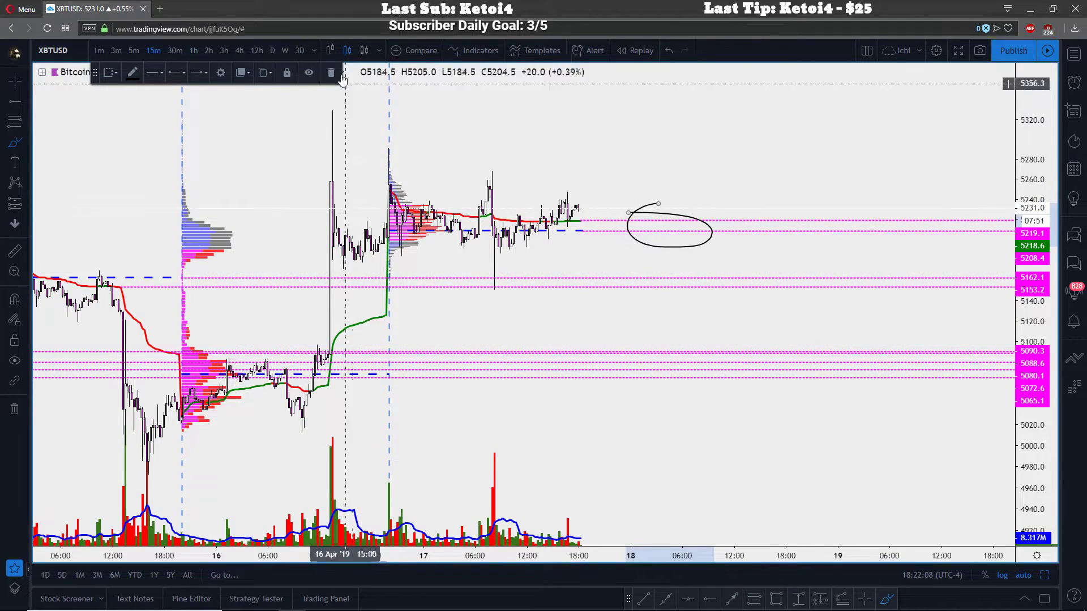
key("ctrl+z")
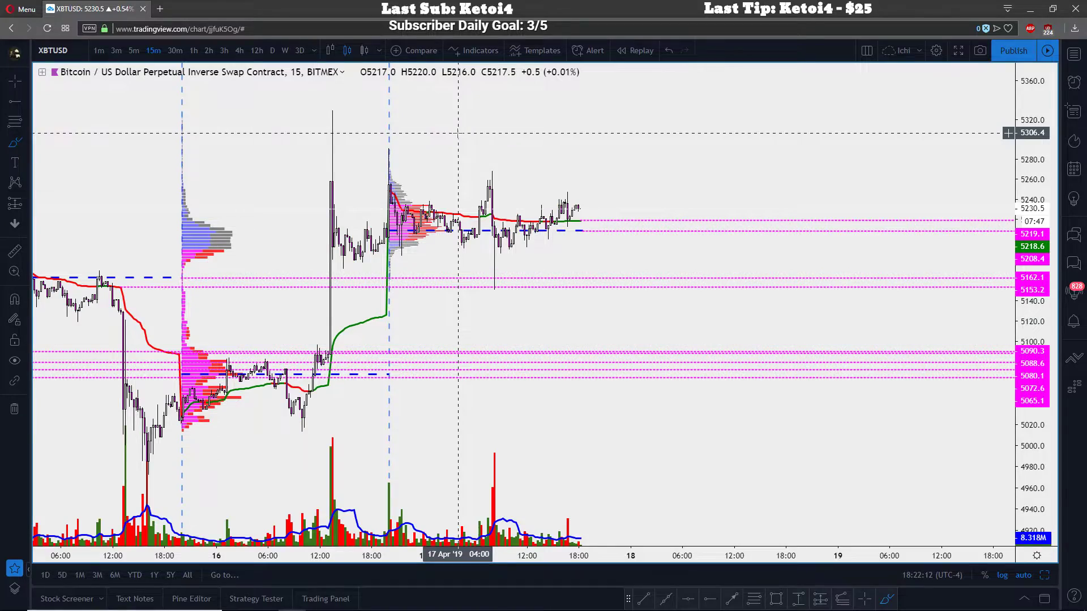
scroll(458, 133, "down", 8)
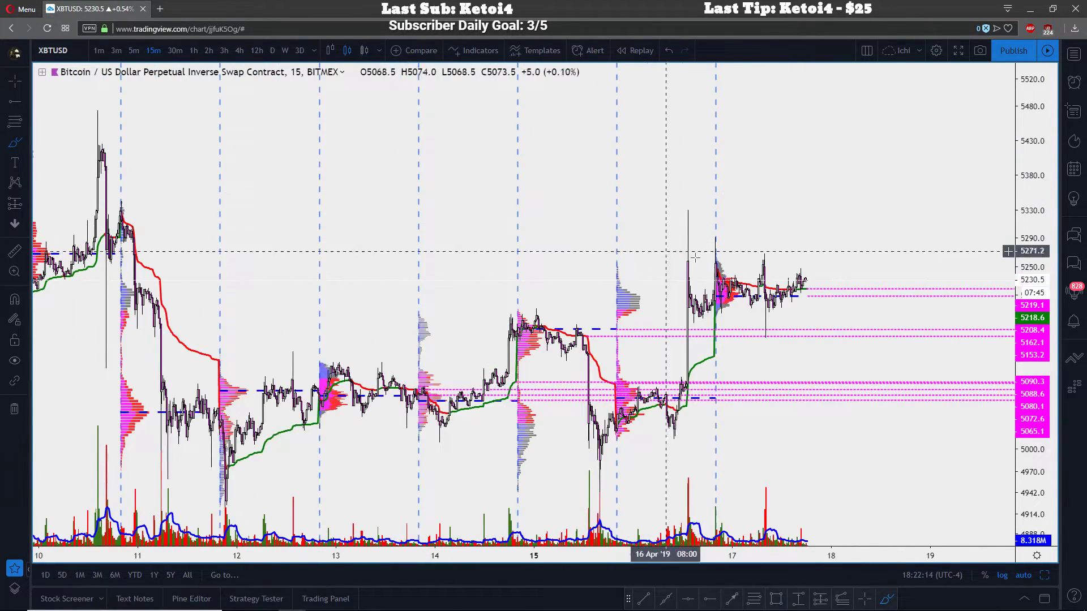
mouse_move(767, 239)
left_mouse_down()
mouse_move(771, 249)
mouse_move(628, 182)
mouse_move(498, 186)
mouse_move(357, 210)
mouse_move(249, 182)
mouse_move(209, 194)
left_mouse_up()
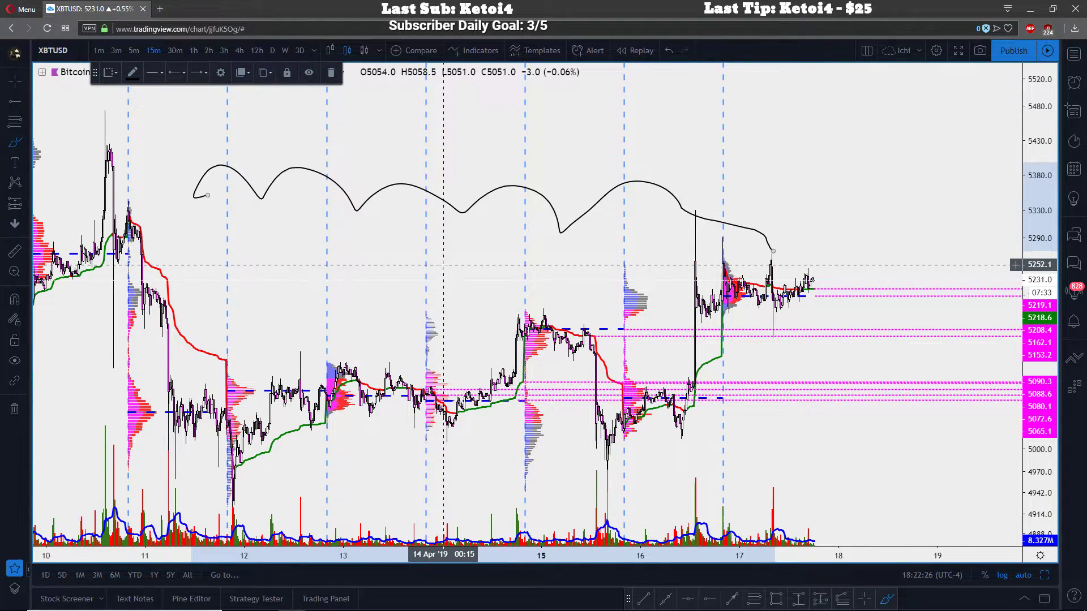
key("ctrl+z")
Switch back to the cross cursor and zoom in on the 11–13 April candles
left_click(14, 81)
left_click(56, 104)
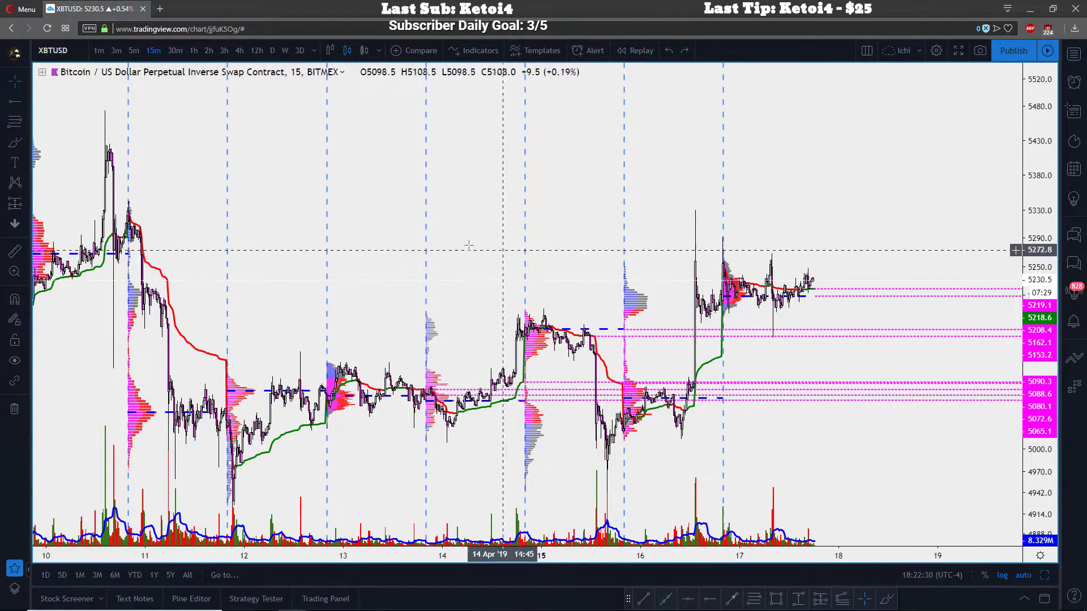
left_click_drag(398, 243, 462, 243)
scroll(563, 272, "up", 3)
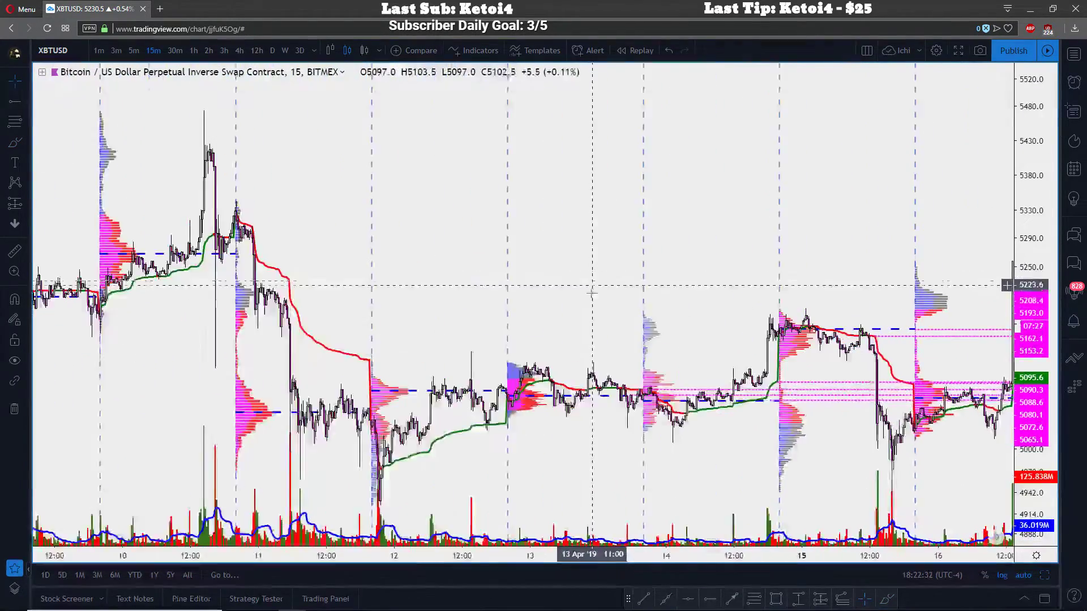
scroll(471, 277, "up", 5)
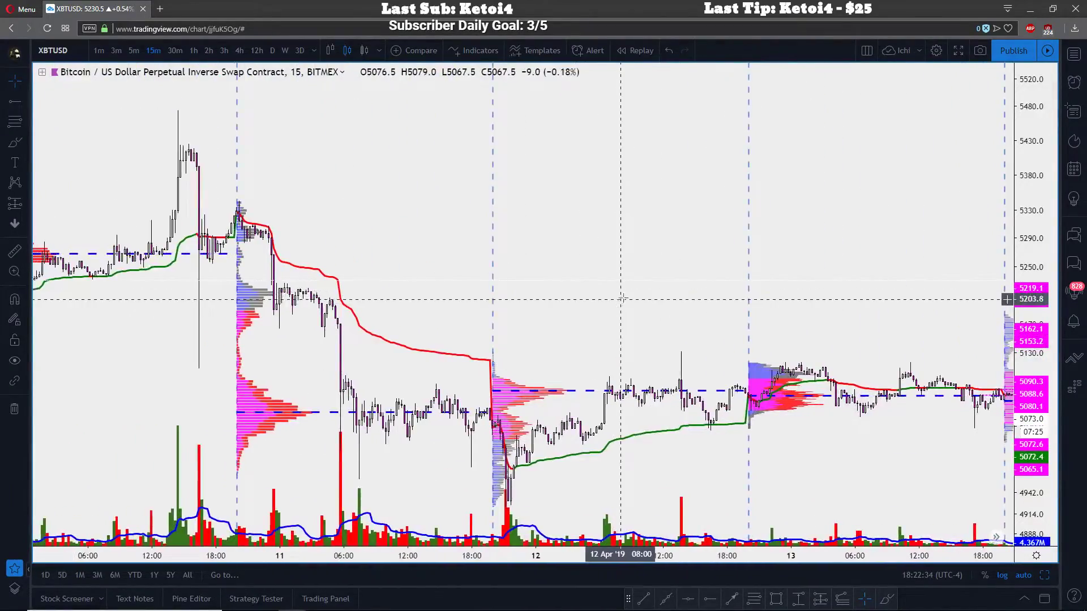
scroll(608, 292, "up", 1)
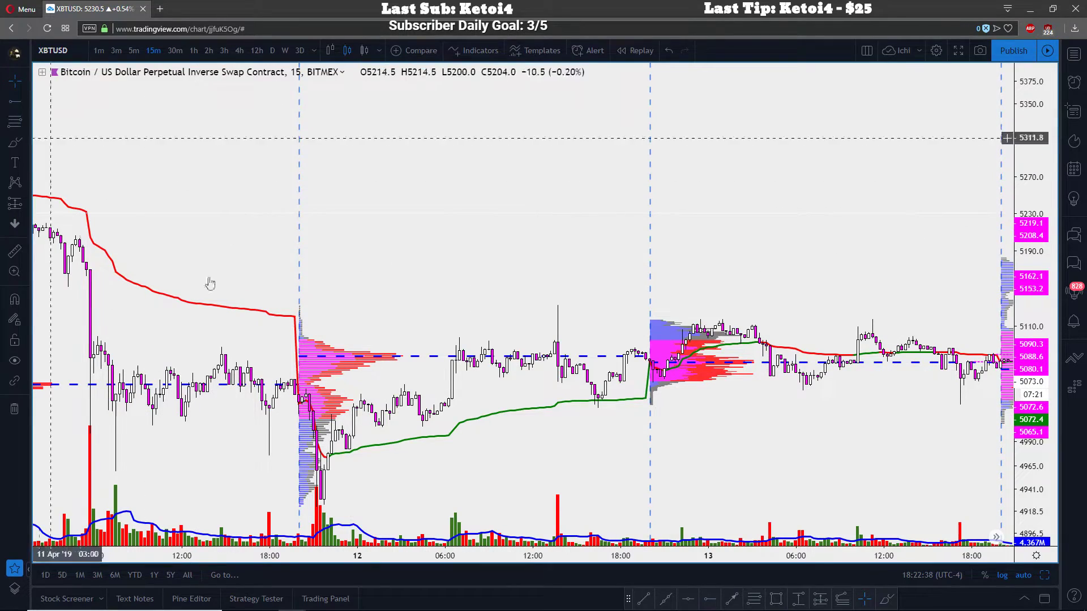
Place a horizontal ray at 5120.7 from 11 April and brush a curve over the 10–11 April highs
left_click(15, 101)
left_click(296, 317)
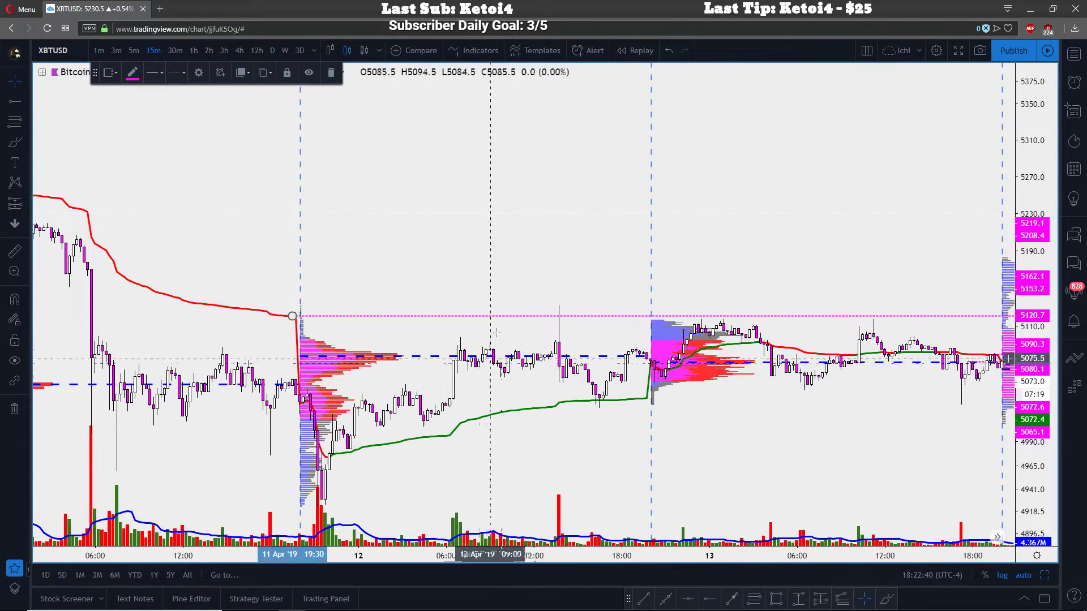
left_click(15, 142)
scroll(416, 274, "down", 2)
mouse_move(432, 266)
left_mouse_down()
mouse_move(267, 182)
mouse_move(78, 200)
left_mouse_up()
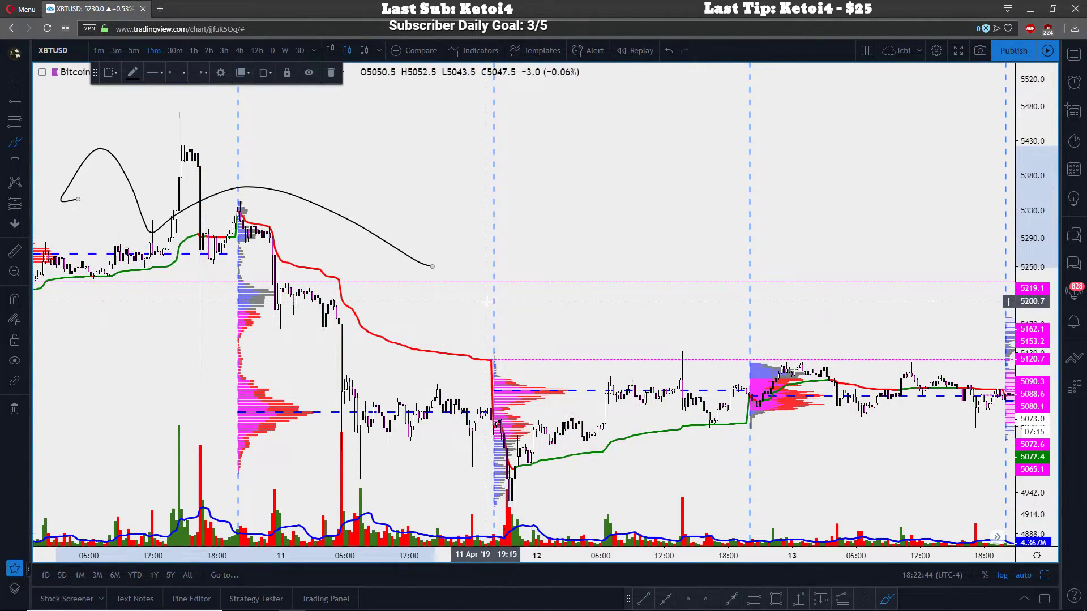
scroll(485, 301, "up", 1)
Sketch circles and an arc around the 11–12 April selloff, then undo the last two drawings
left_click_drag(255, 312, 284, 315)
scroll(273, 361, "down", 1)
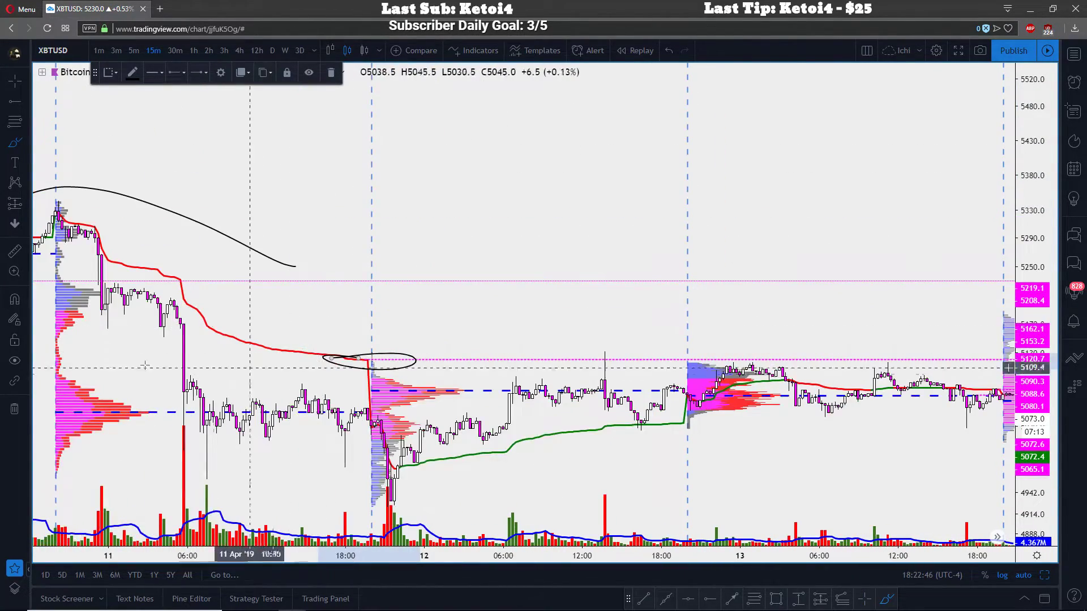
left_click_drag(66, 254, 136, 482)
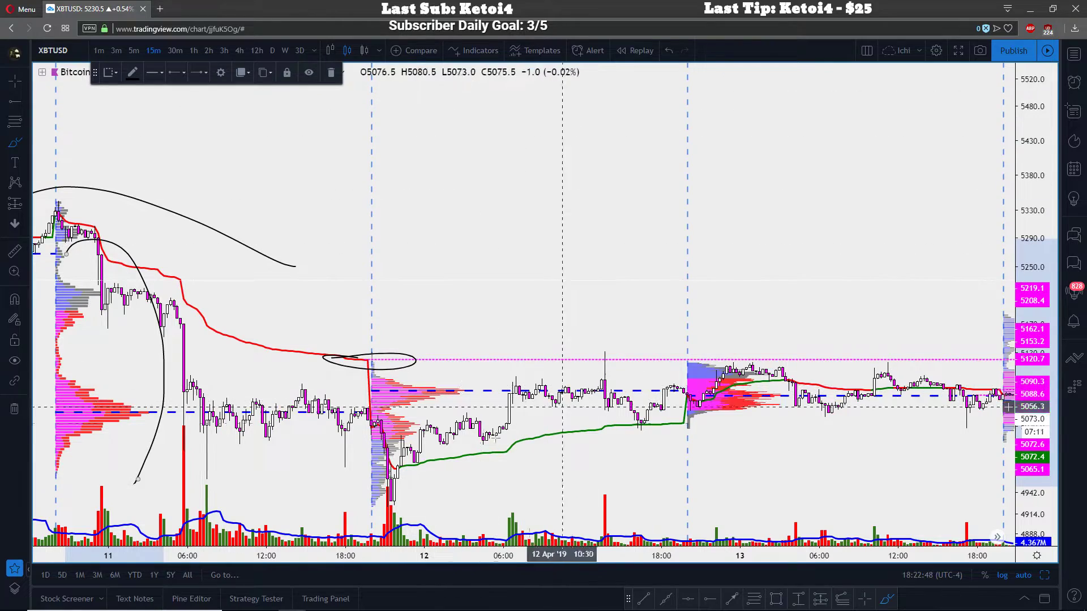
mouse_move(552, 425)
left_mouse_down()
mouse_move(691, 402)
mouse_move(384, 440)
left_mouse_up()
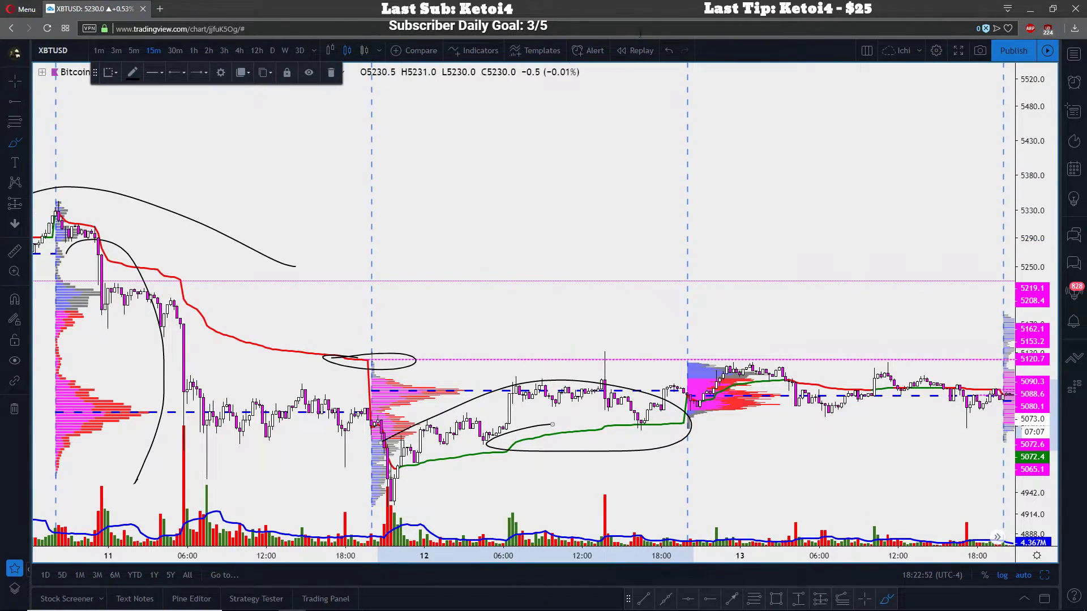
left_click(669, 51)
left_click(668, 50)
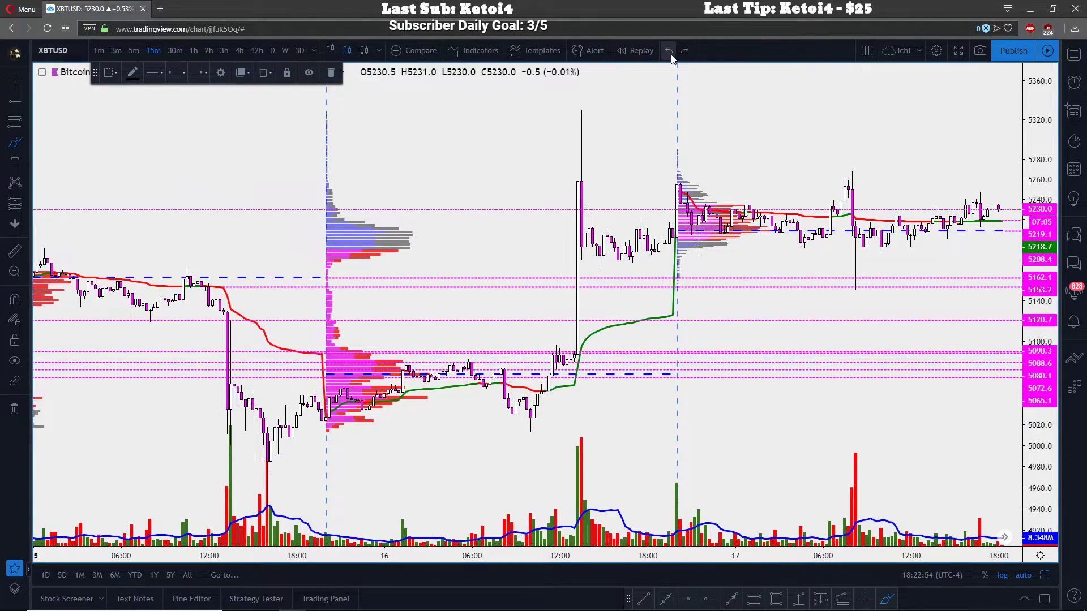
left_click(25, 85)
Pan to reveal empty future space and brush a rising line through the 16 April rally
left_click(55, 83)
left_click_drag(900, 143, 552, 143)
scroll(552, 143, "down", 2)
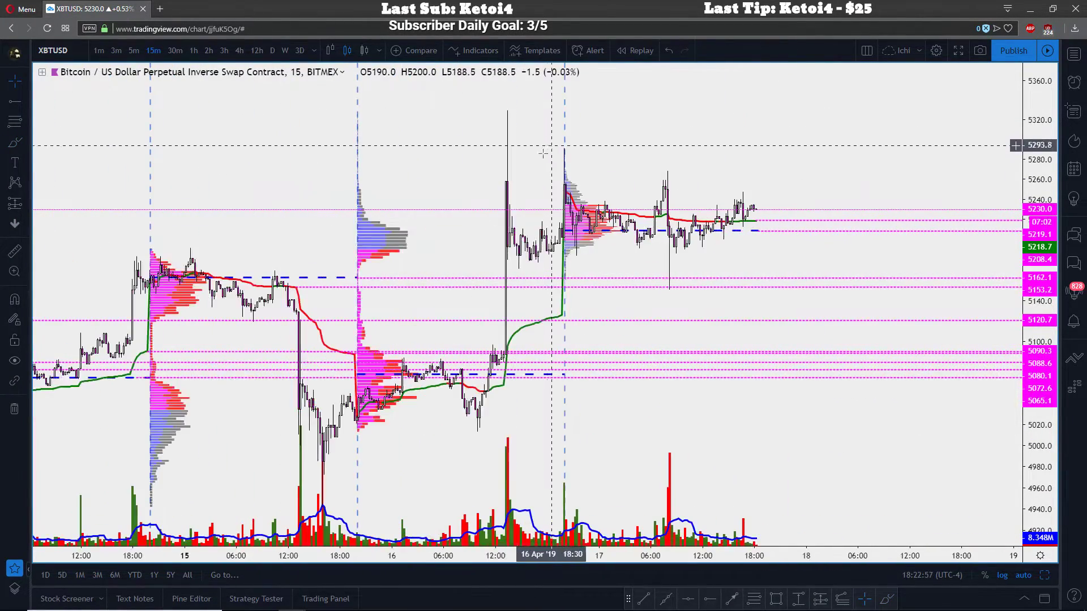
left_click(14, 142)
scroll(374, 318, "down", 2)
mouse_move(545, 408)
left_mouse_down()
mouse_move(575, 360)
mouse_move(637, 181)
left_mouse_up()
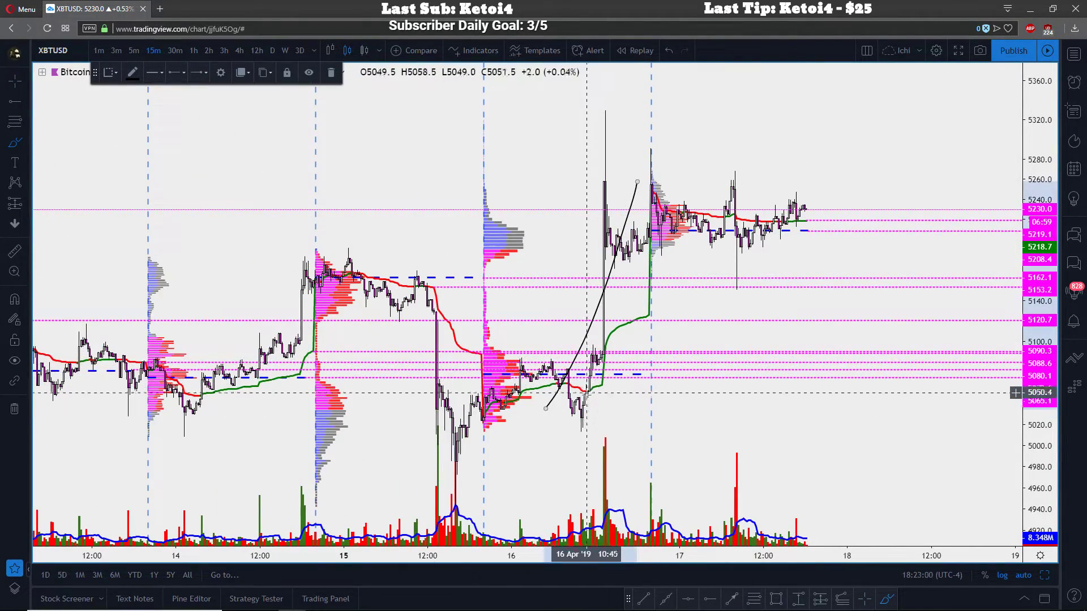
Brush a chain of arcs, circle the 10–11 April highs, and draw a long line near 5290
scroll(585, 395, "down", 3)
mouse_move(859, 231)
left_mouse_down()
mouse_move(552, 142)
mouse_move(413, 138)
mouse_move(315, 182)
mouse_move(250, 180)
left_mouse_up()
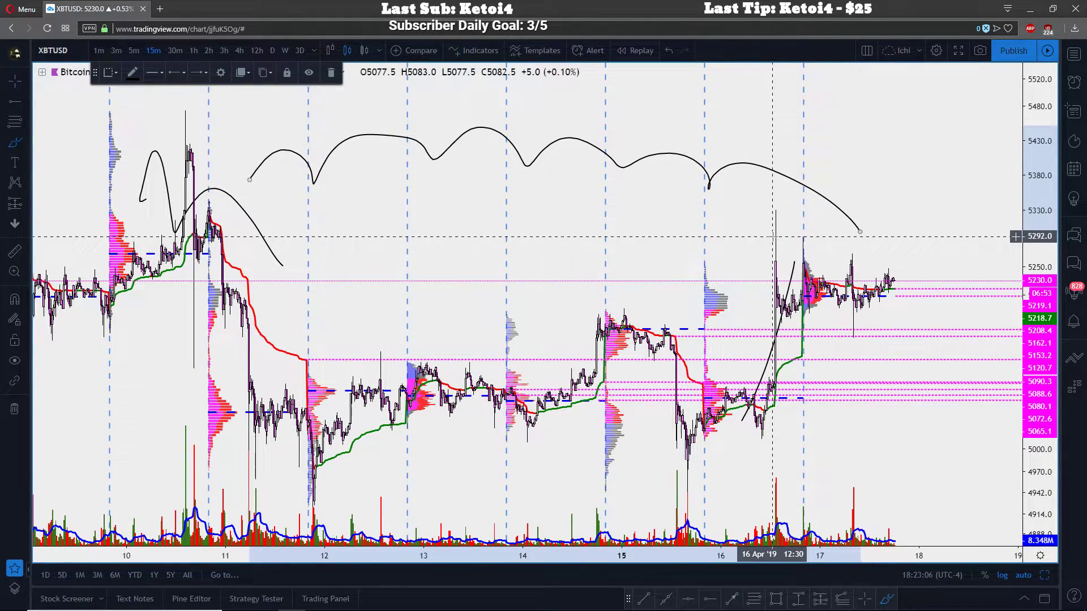
mouse_move(103, 151)
left_mouse_down()
mouse_move(79, 196)
mouse_move(87, 146)
left_mouse_up()
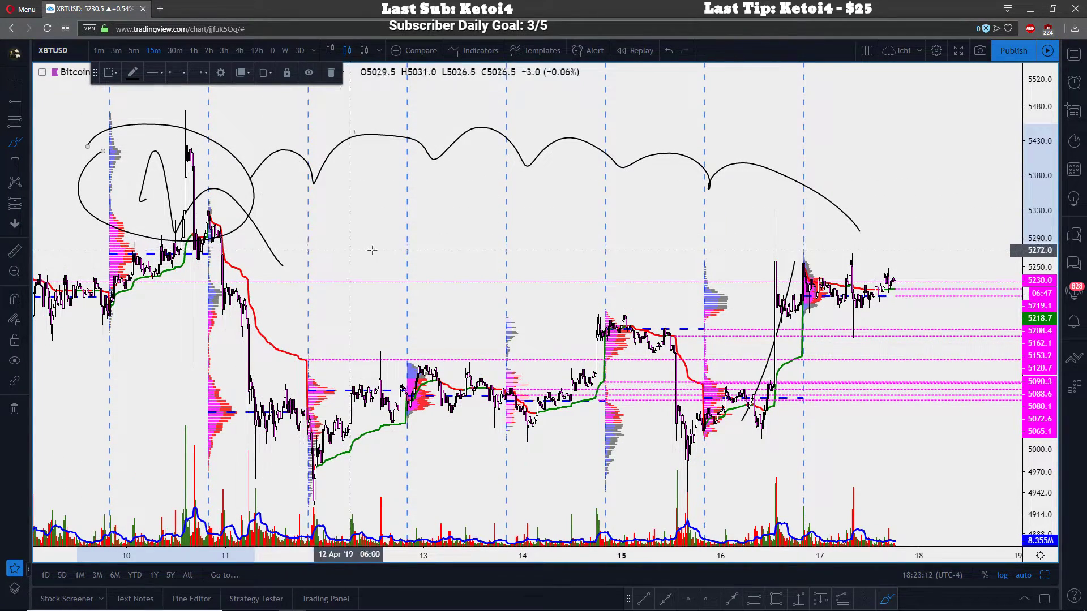
left_click_drag(254, 225, 862, 238)
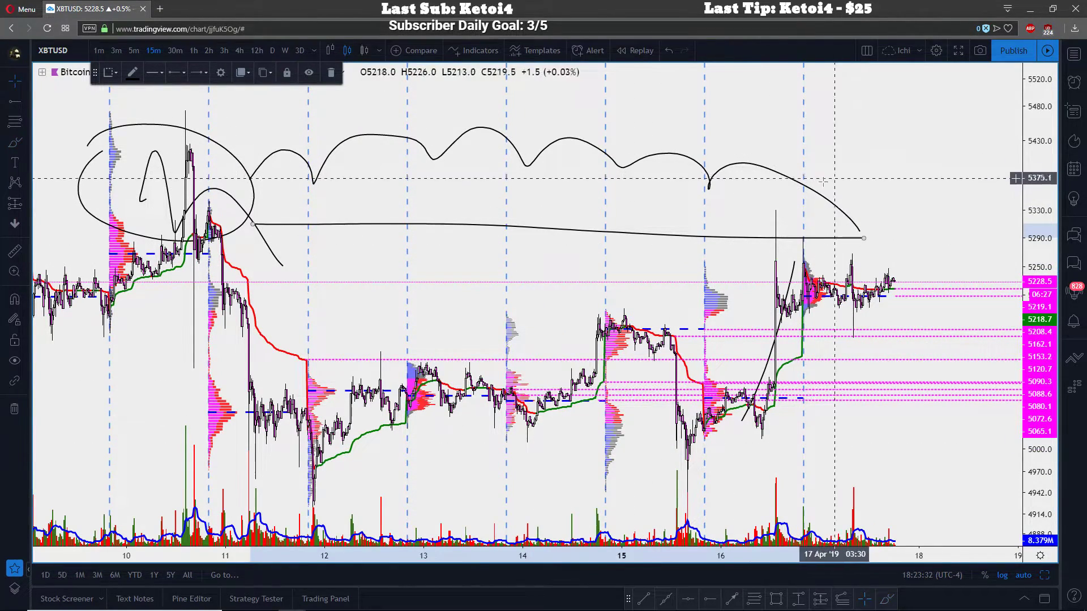
Return to the cross cursor and zoom in on the chart
left_click(15, 81)
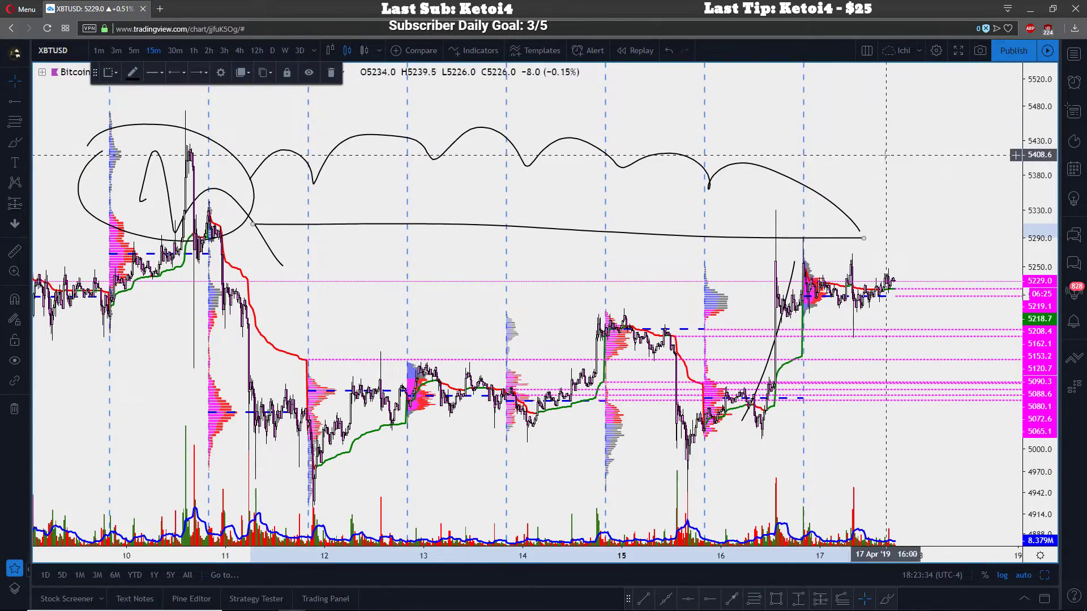
scroll(849, 159, "up", 5)
scroll(741, 145, "up", 3)
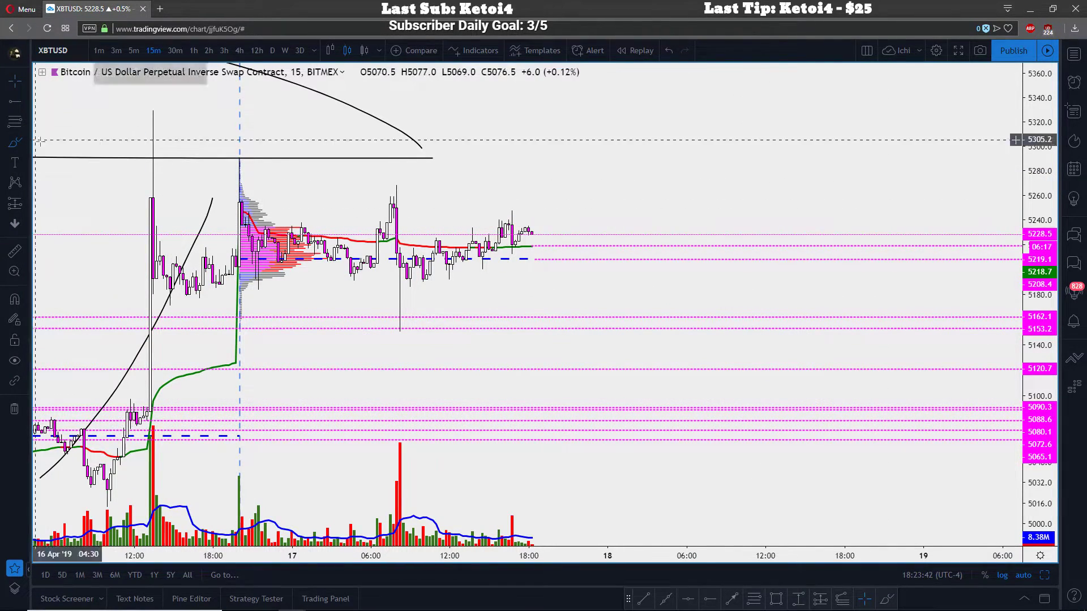
Replace an upward sketch with a downward stroke, circling the 5153–5162, 5120.7 and 5080–5090 levels
left_click_drag(543, 244, 783, 103)
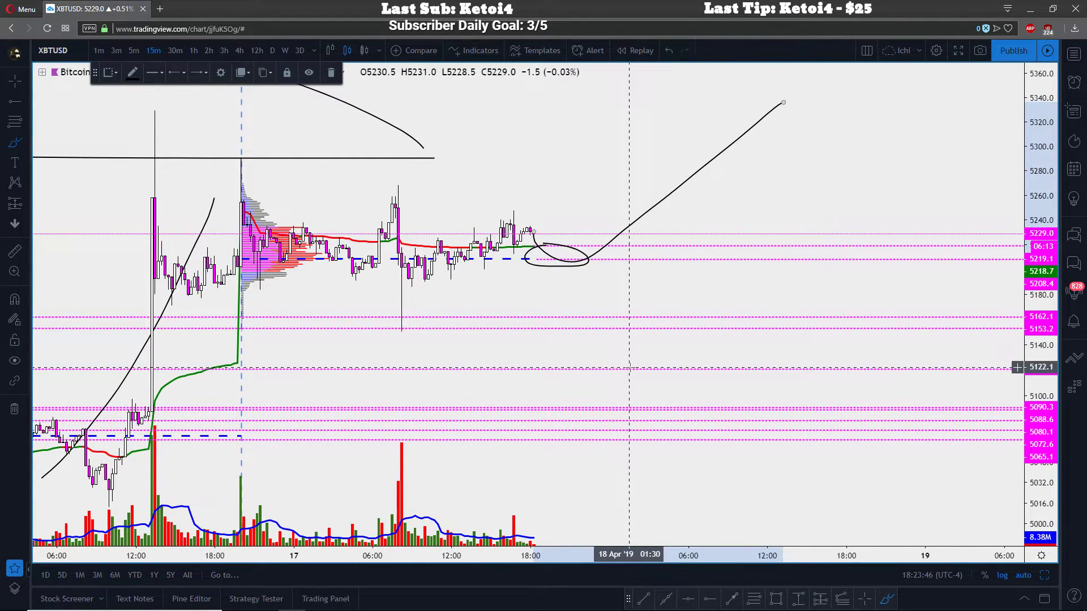
left_click(669, 50)
left_click_drag(534, 232, 585, 281)
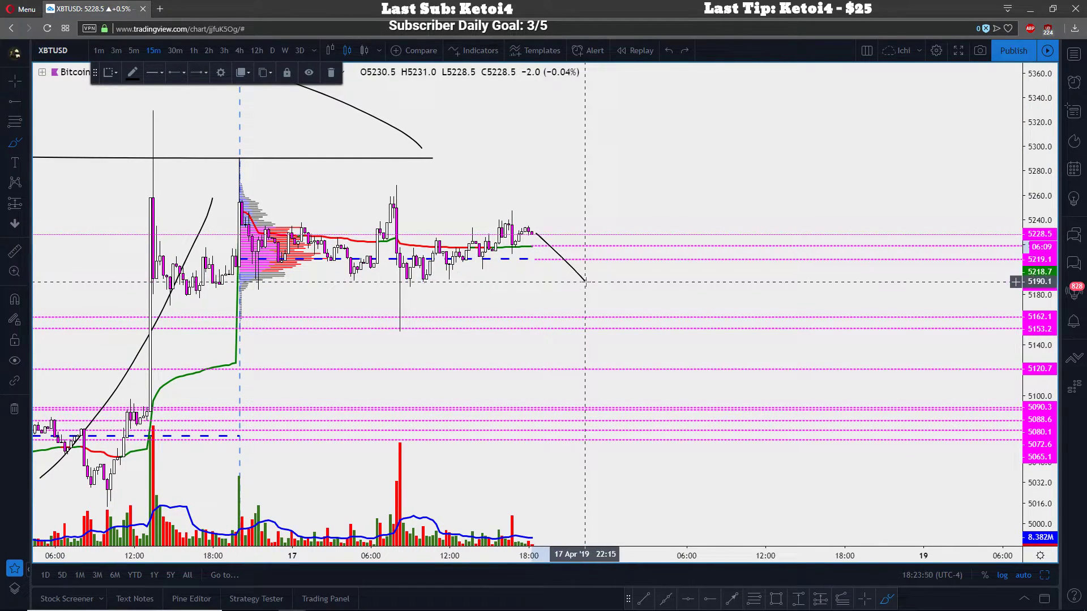
left_click_drag(614, 315, 617, 316)
left_click_drag(611, 361, 619, 359)
mouse_move(620, 404)
left_mouse_down()
mouse_move(682, 416)
mouse_move(620, 411)
left_mouse_up()
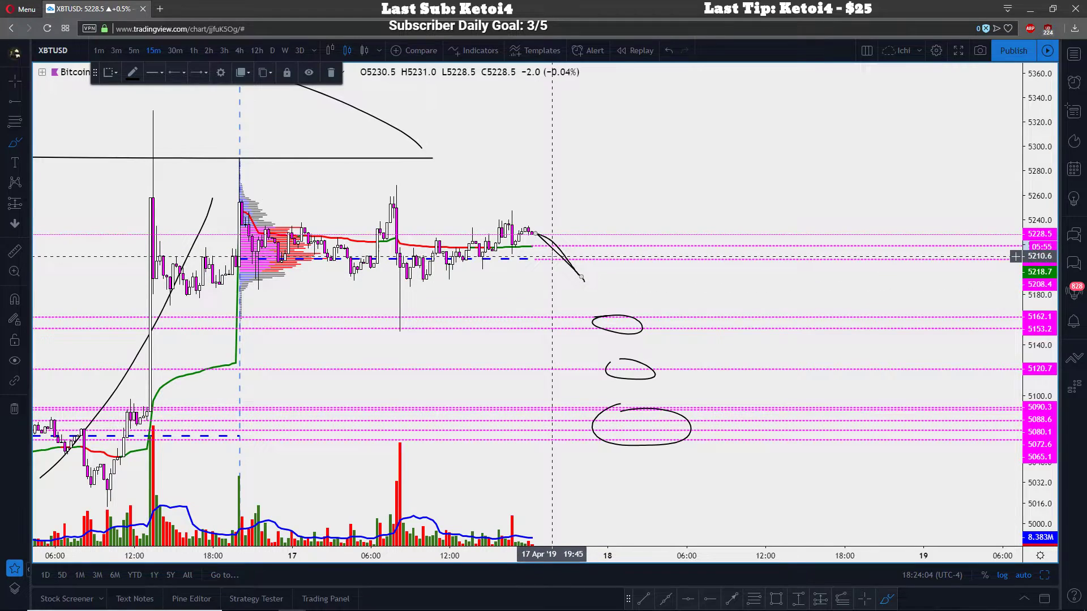
Underline the range beneath recent candles and trace a drop from the latest candle, undoing the extra loop and curve
left_click_drag(341, 277, 610, 269)
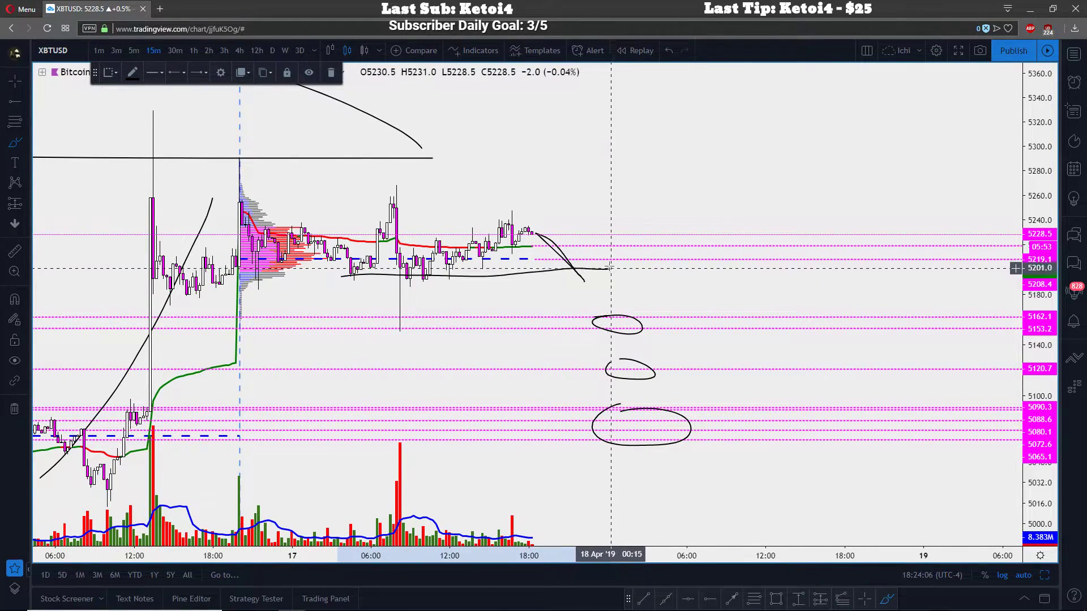
mouse_move(532, 256)
left_mouse_down()
mouse_move(346, 256)
mouse_move(396, 271)
left_mouse_up()
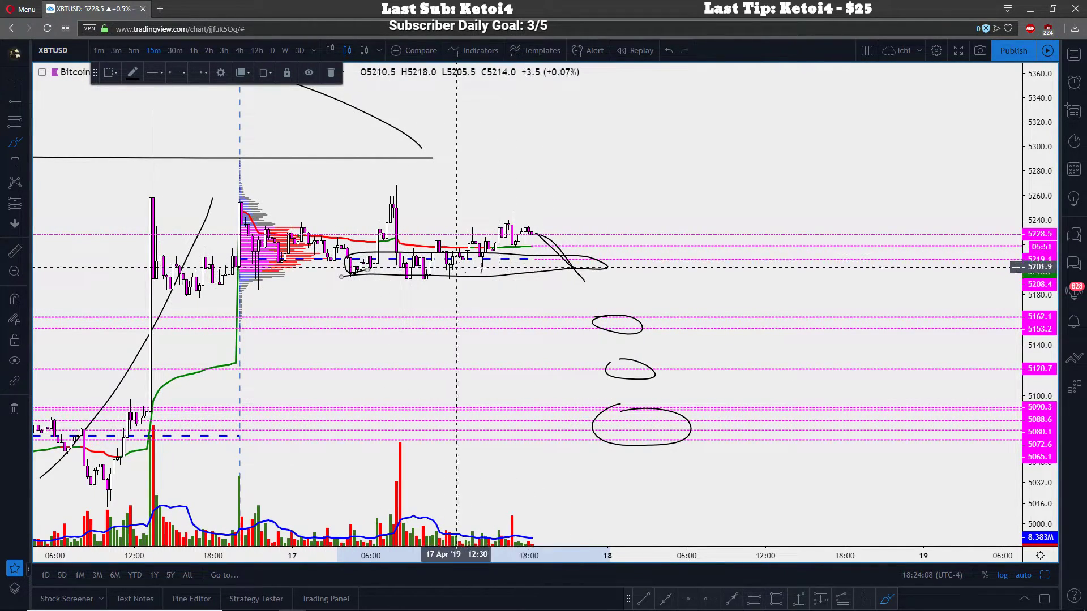
left_click(670, 48)
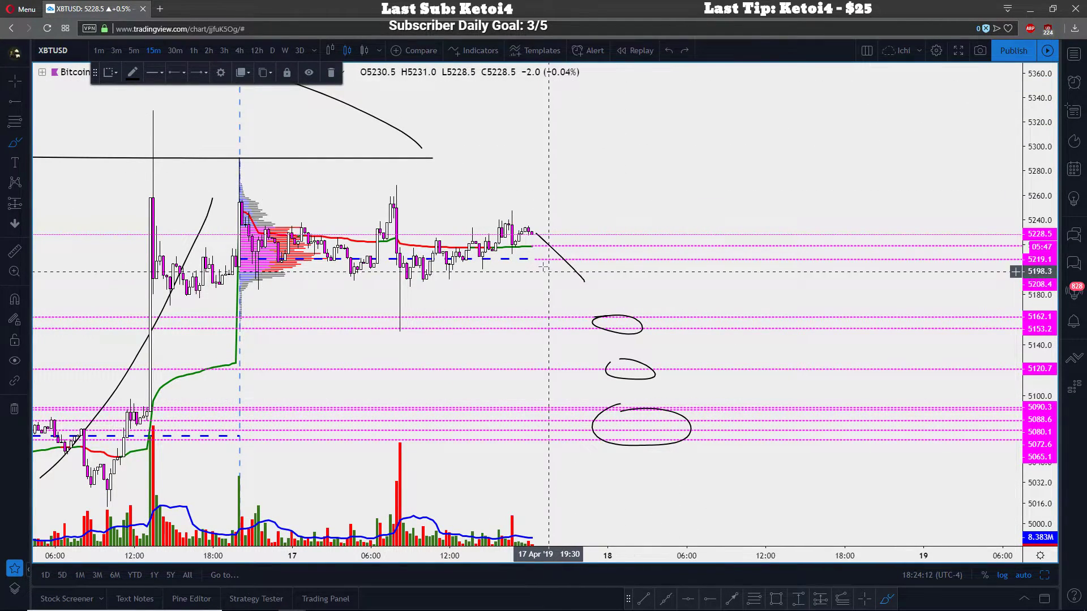
left_click_drag(529, 228, 585, 275)
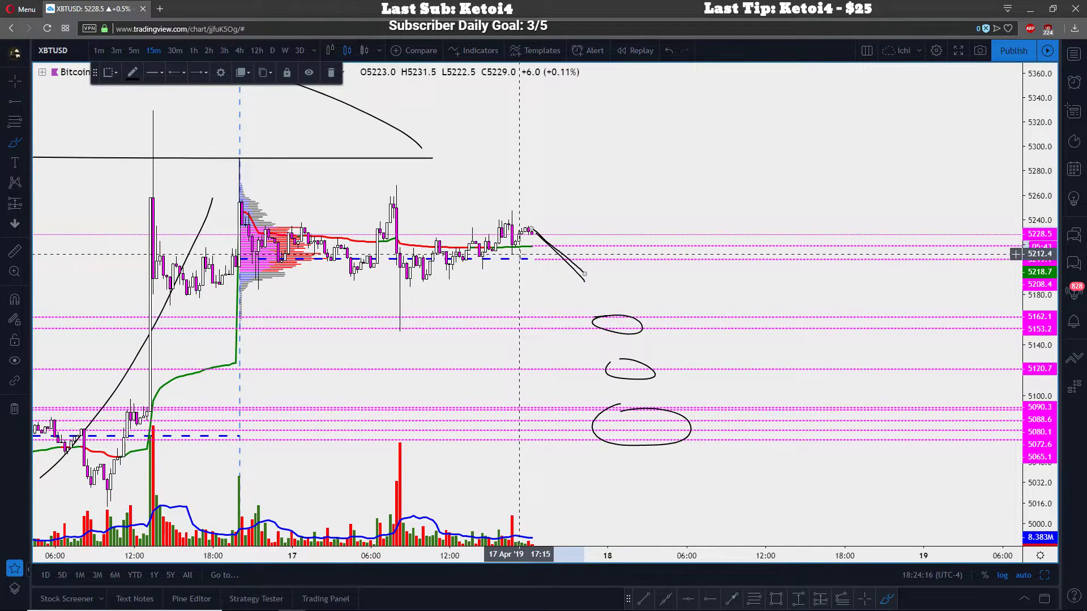
mouse_move(531, 229)
left_mouse_down()
mouse_move(566, 249)
mouse_move(607, 319)
mouse_move(713, 409)
left_mouse_up()
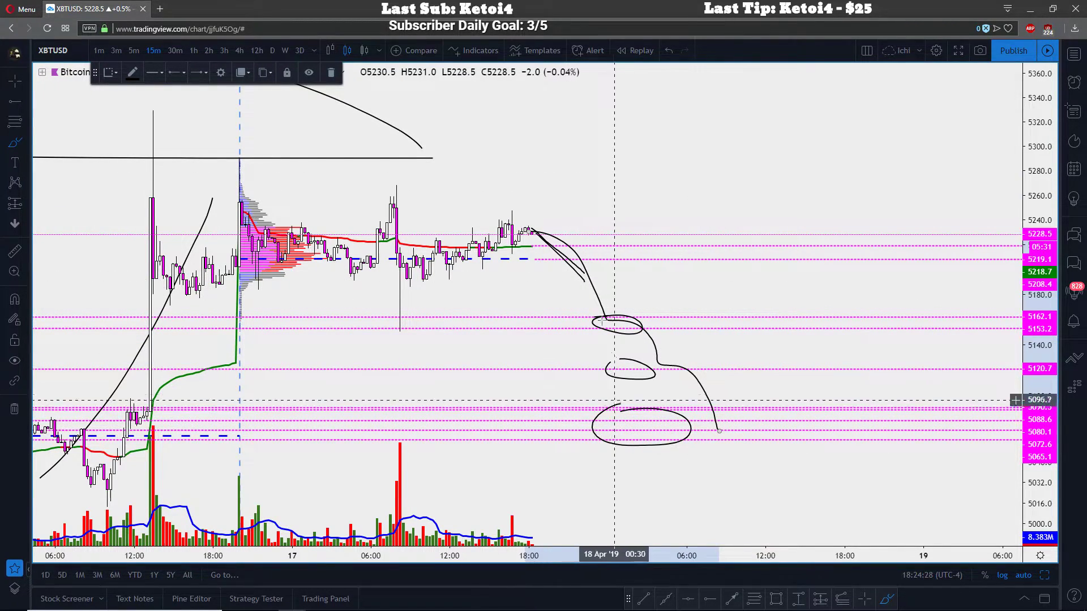
left_click(672, 60)
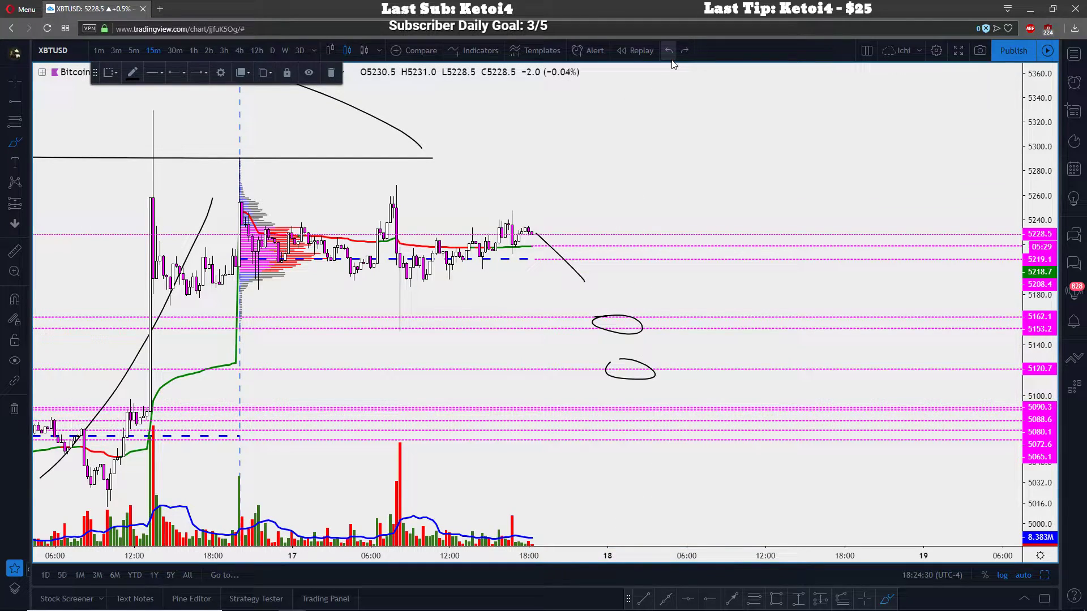